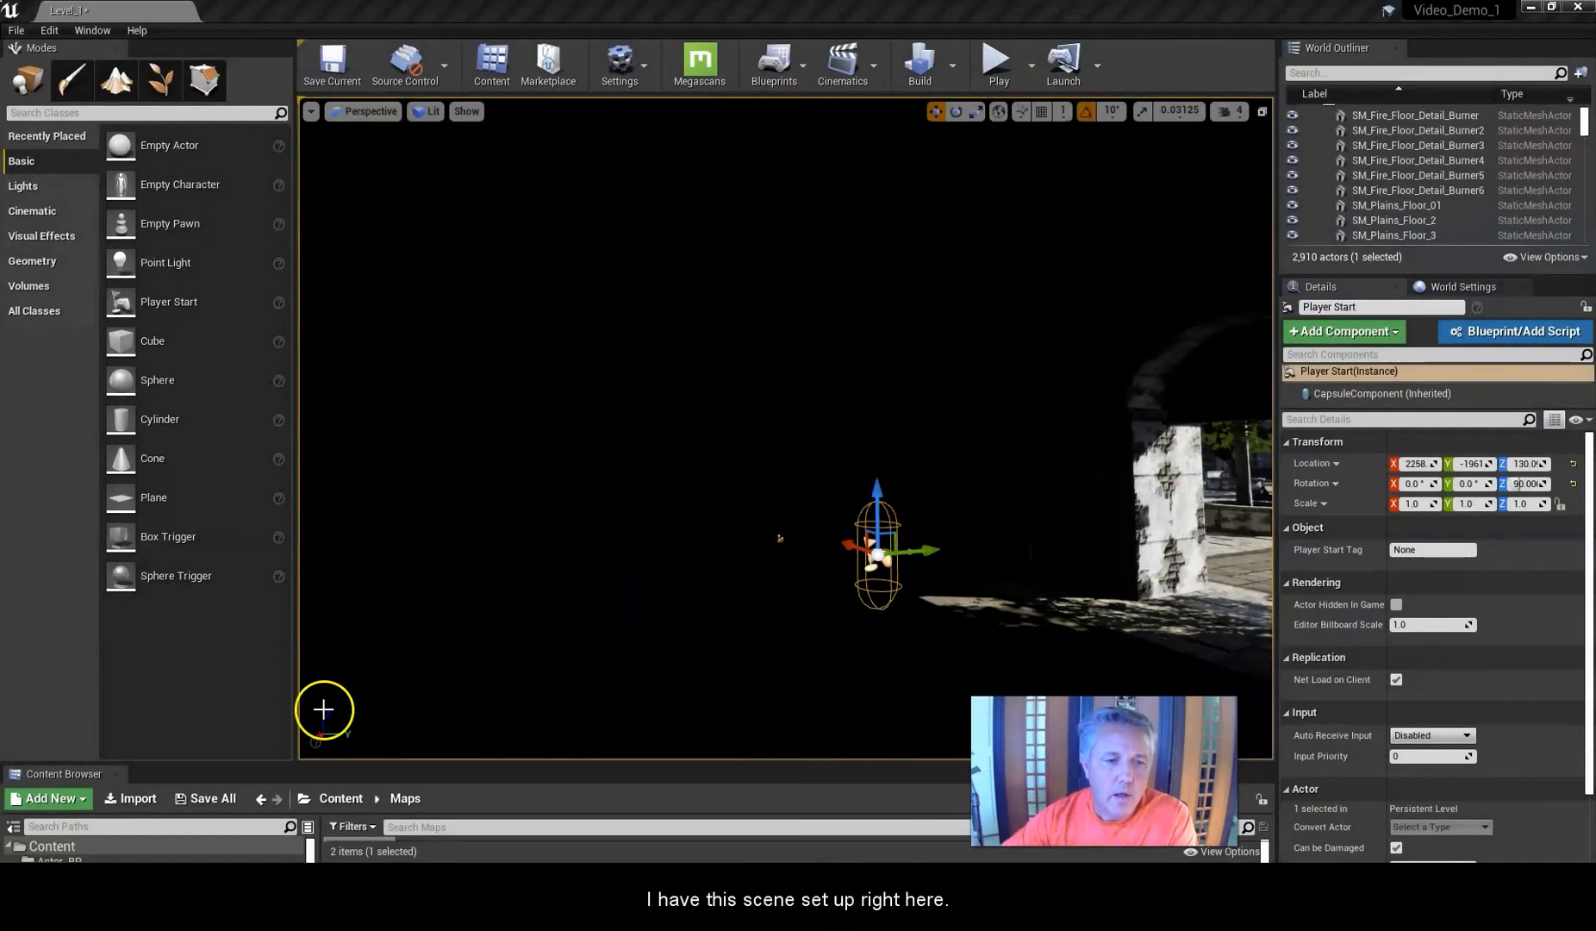
Find the candle mesh on the table in the level, select it and focus the view on it.
right_click_drag(739, 452, 704, 459)
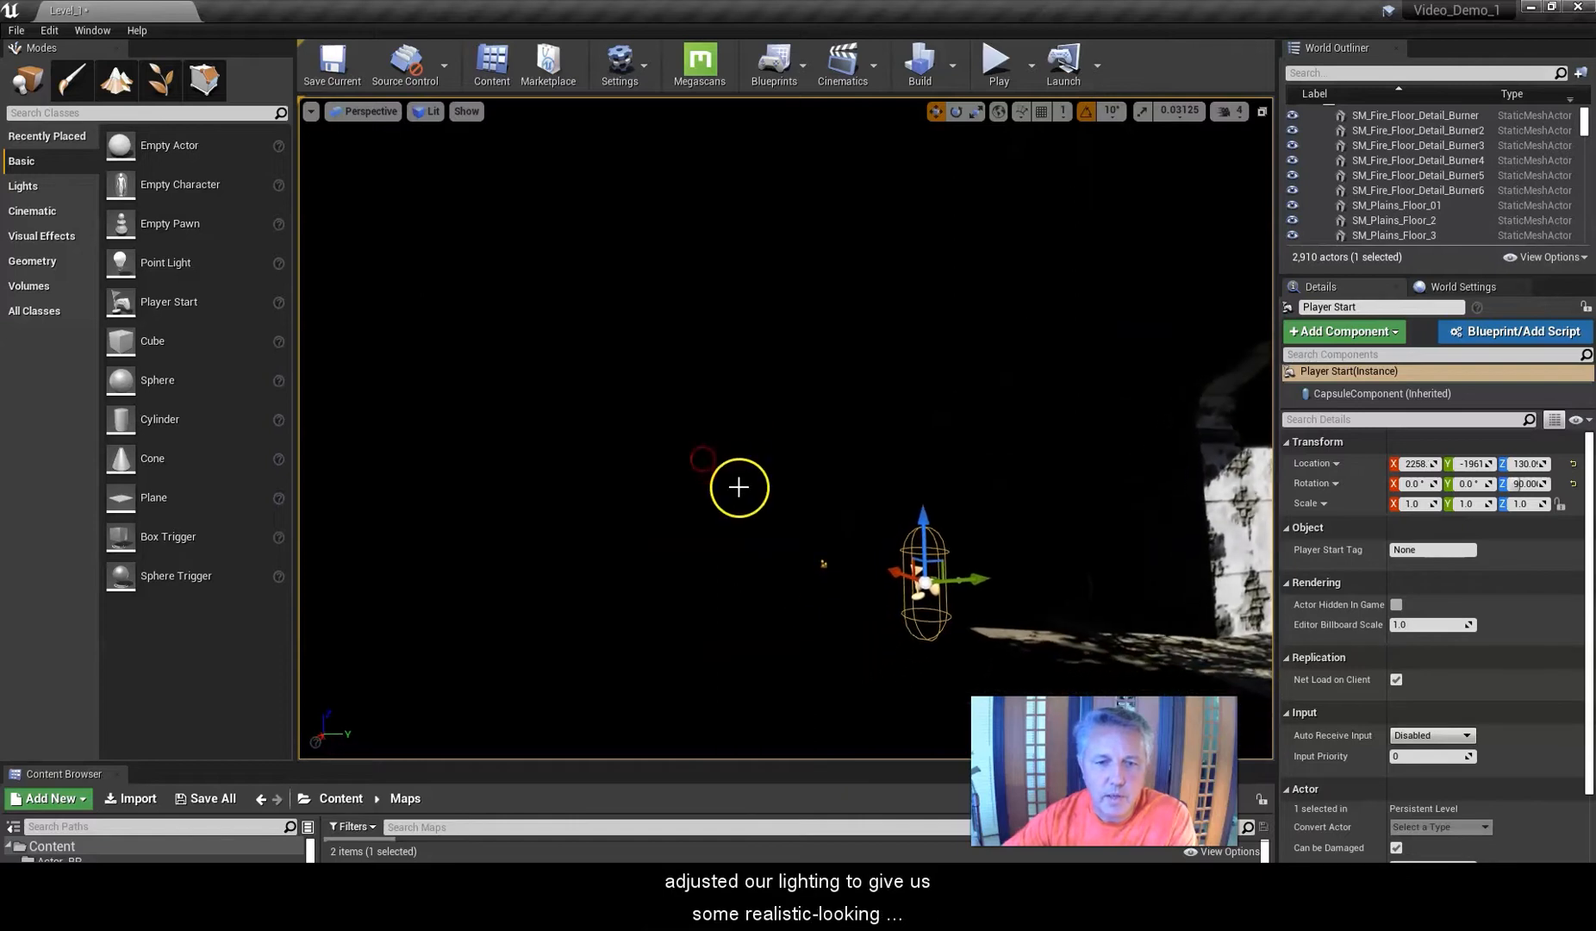
right_click_drag(792, 490, 840, 504)
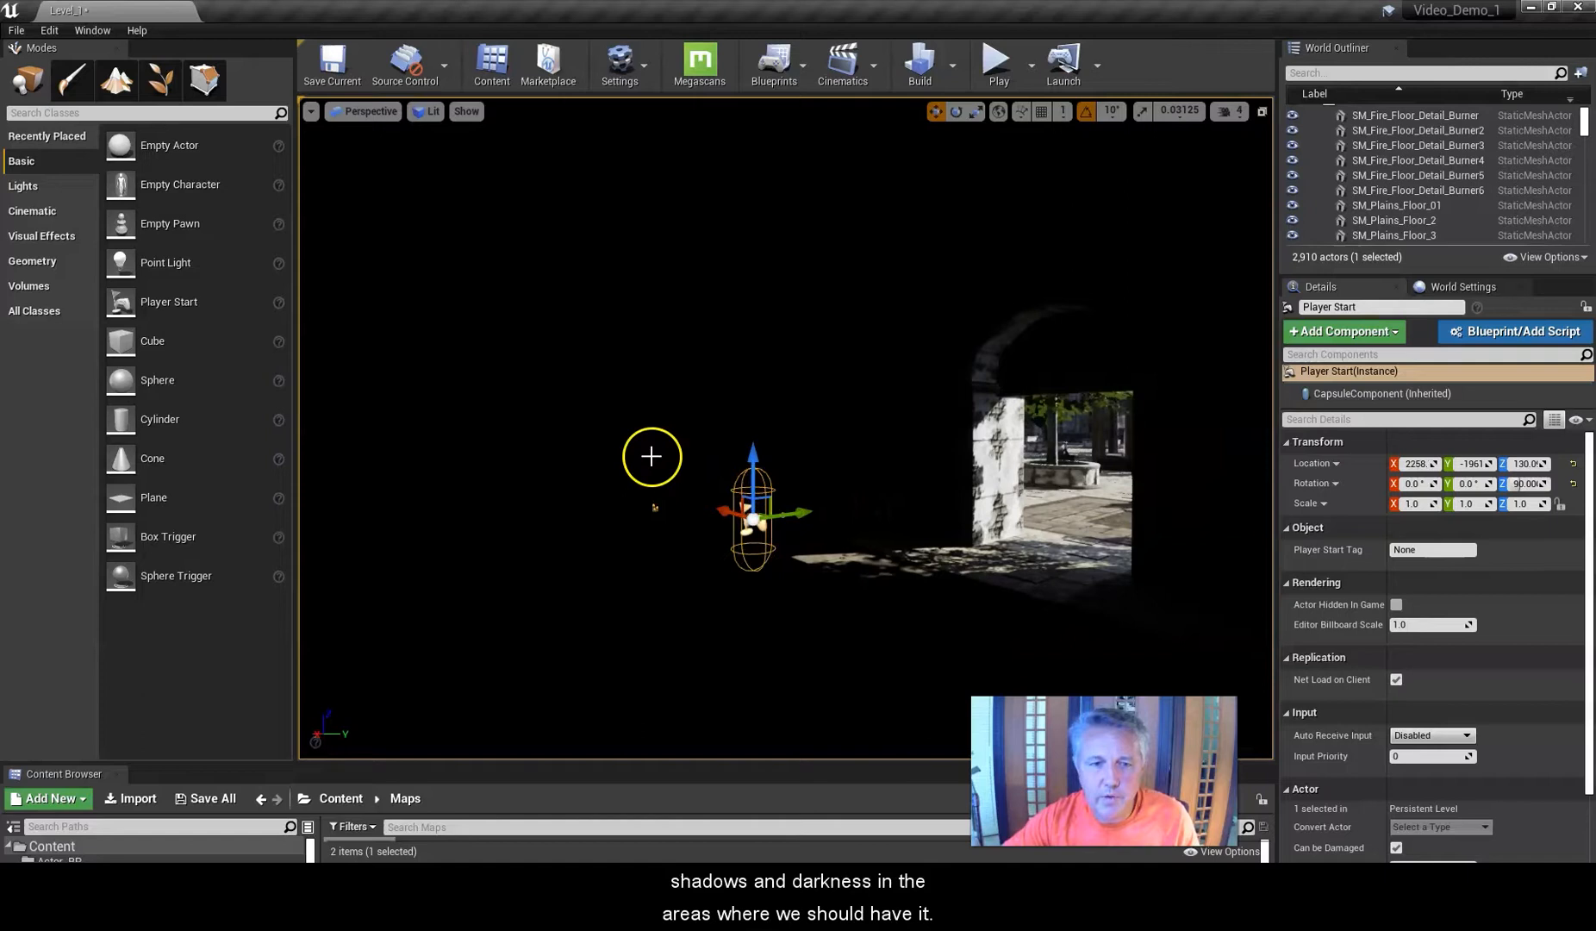
right_click_drag(651, 456, 629, 446)
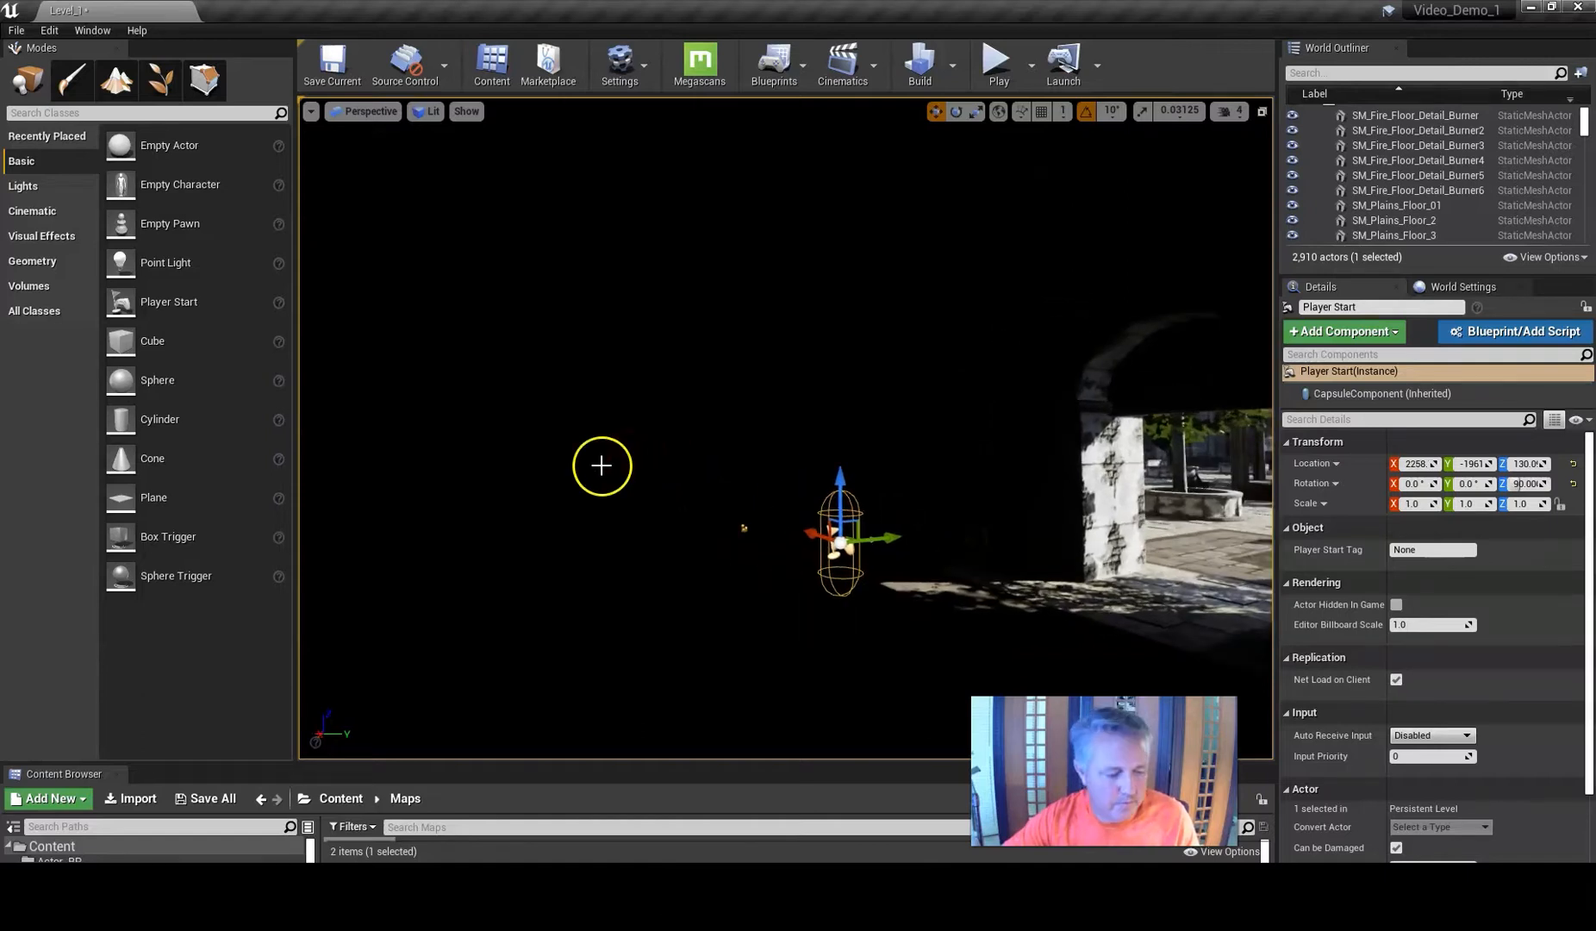
right_click(602, 465)
left_click(553, 463)
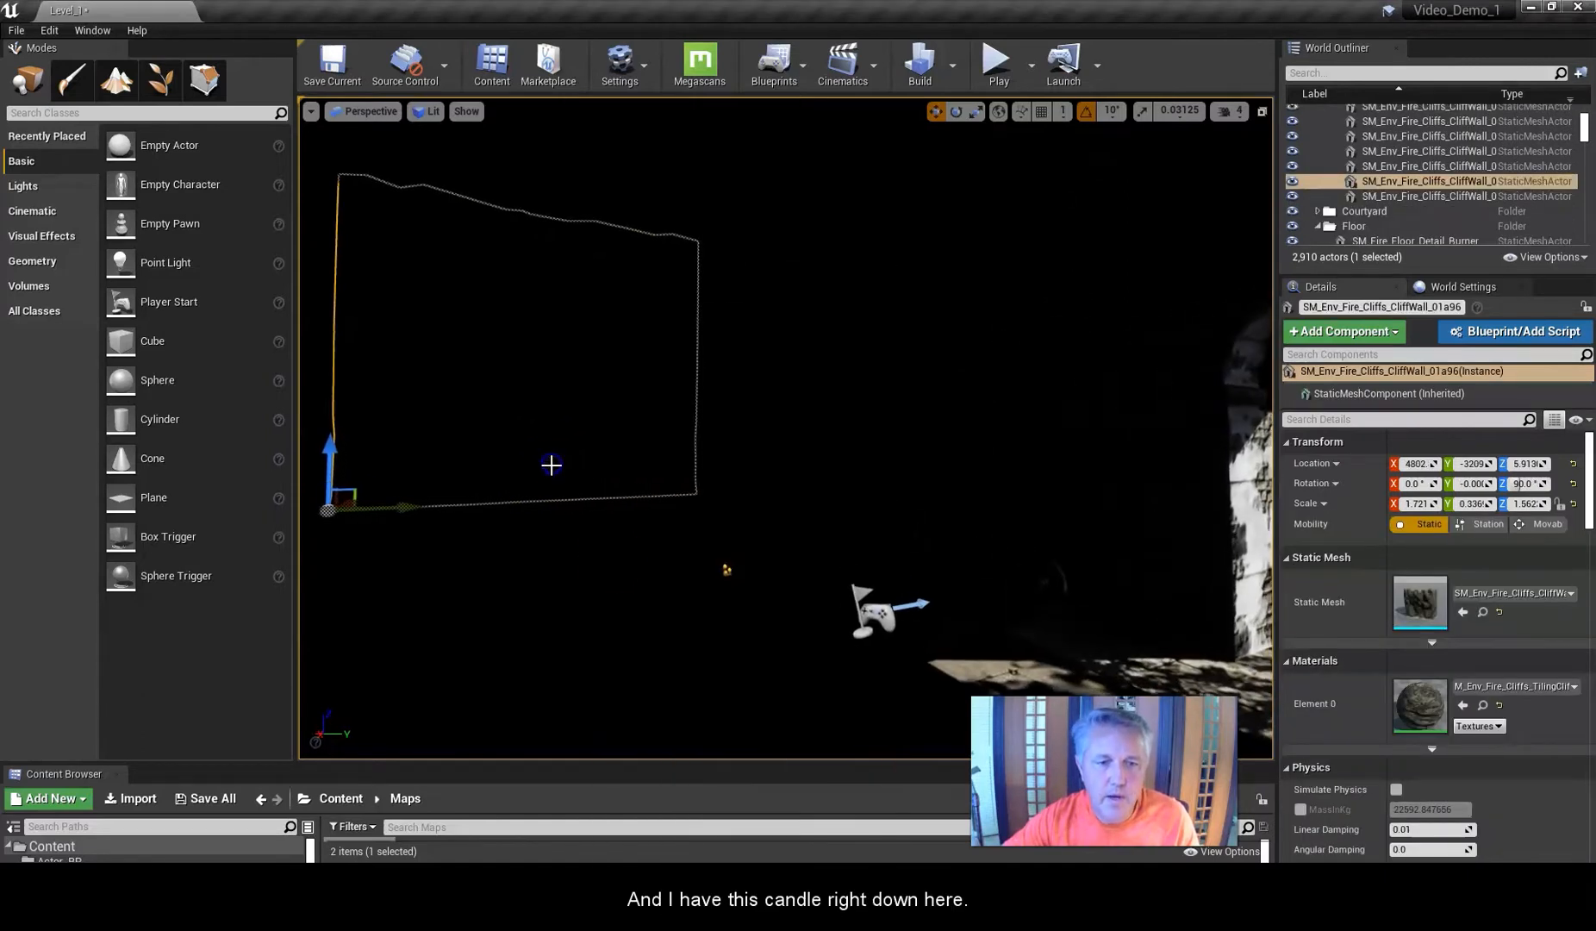
left_click(666, 574)
scroll(656, 609, "up", 2)
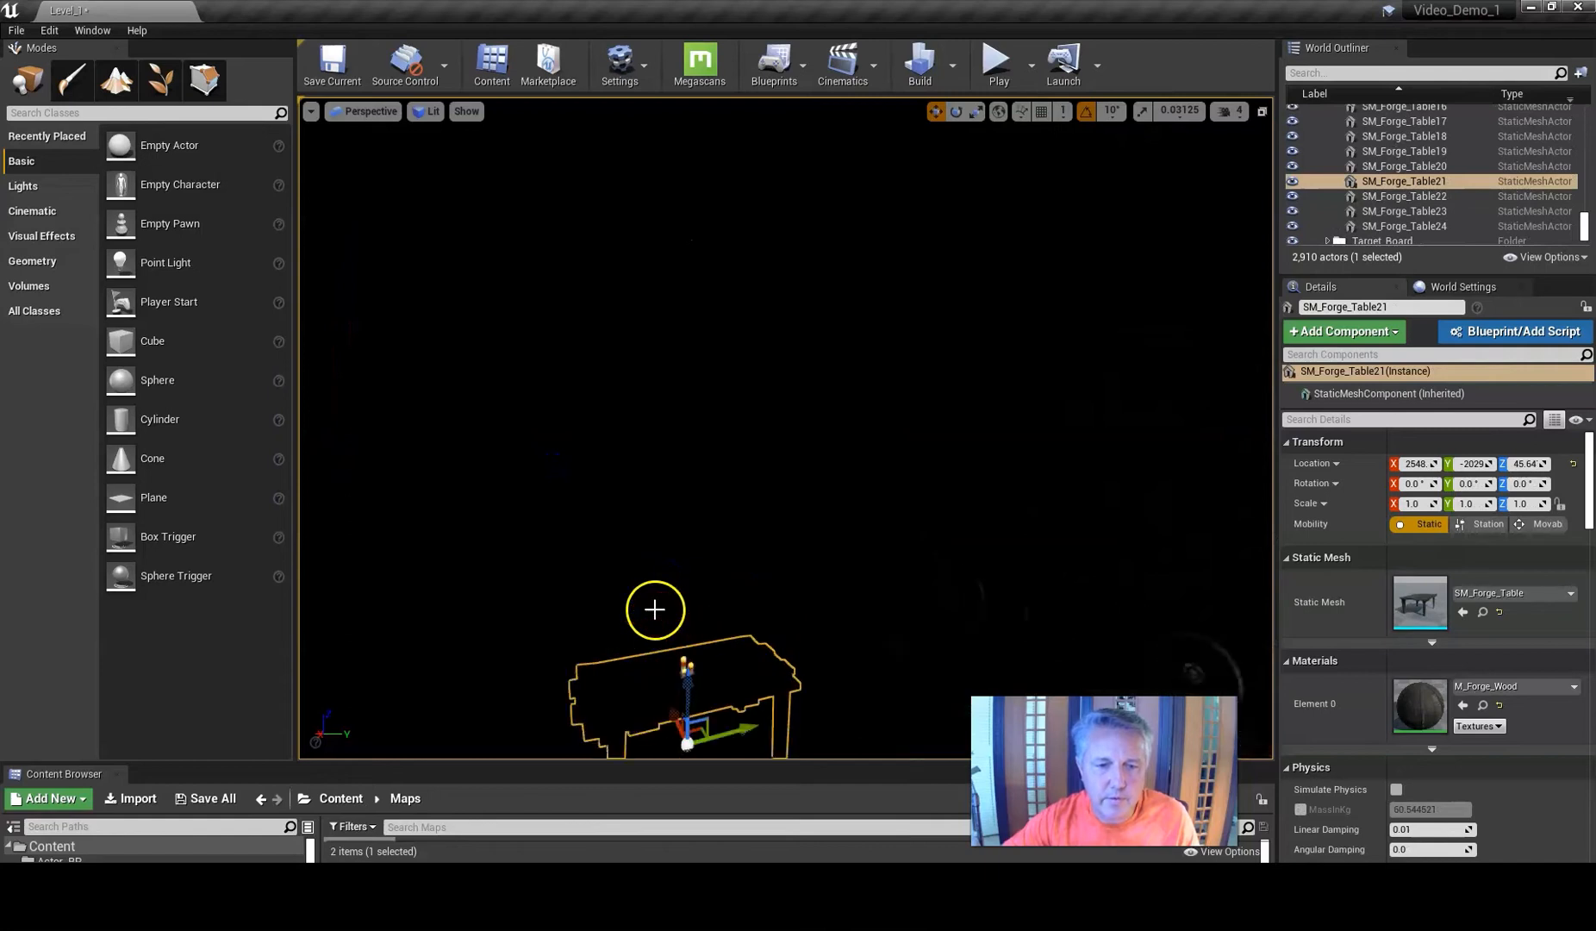
left_click(687, 661)
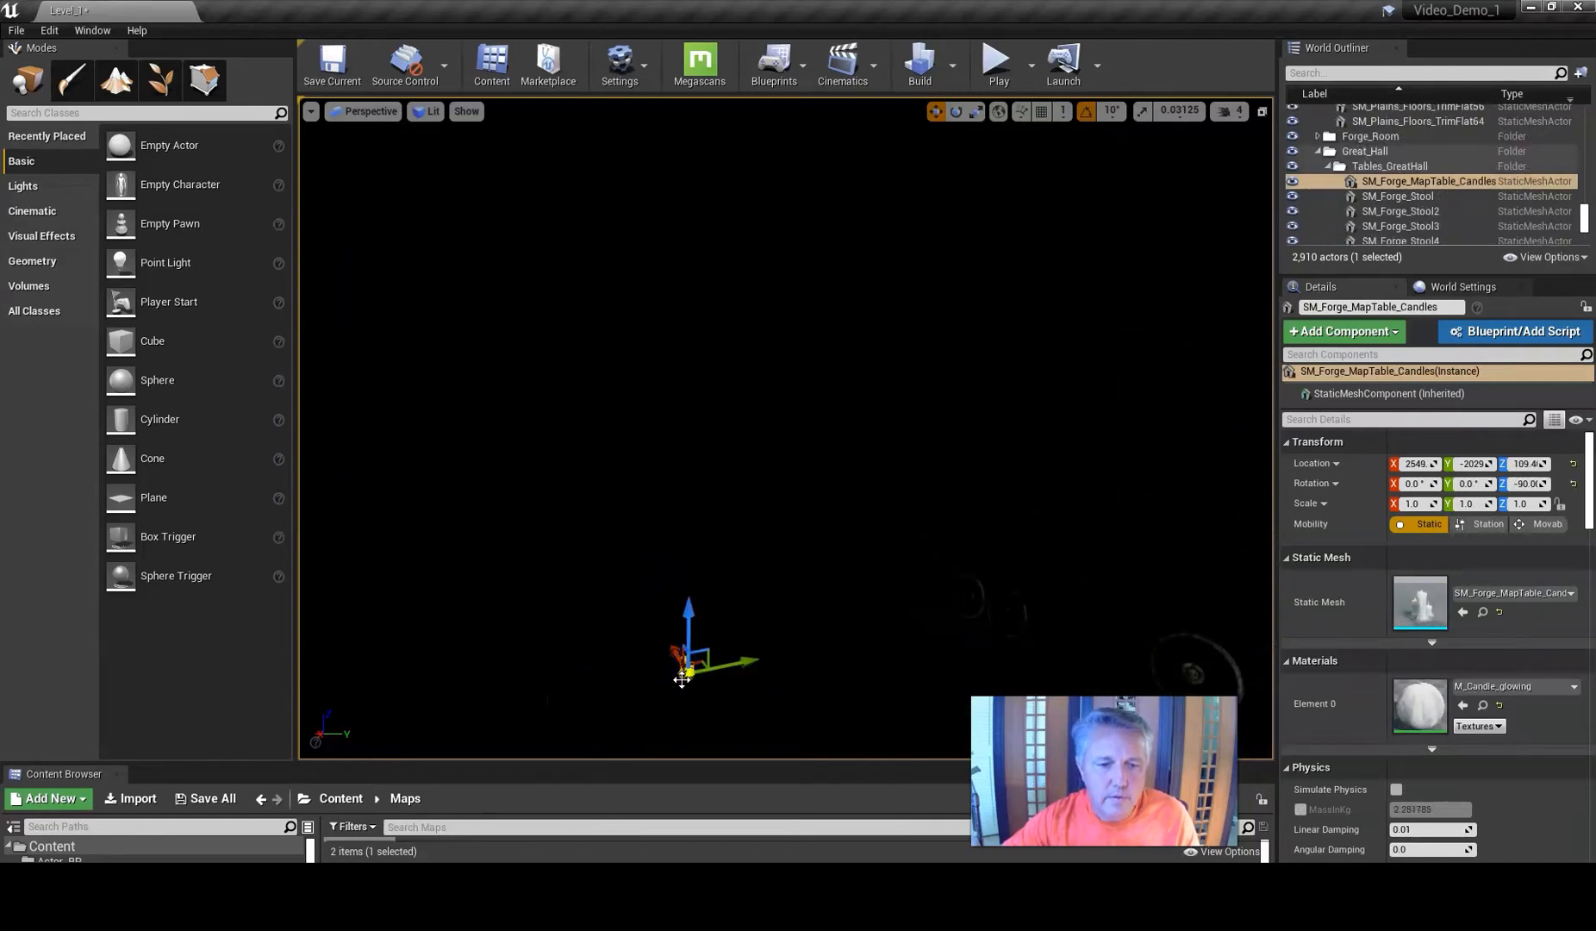
key("f")
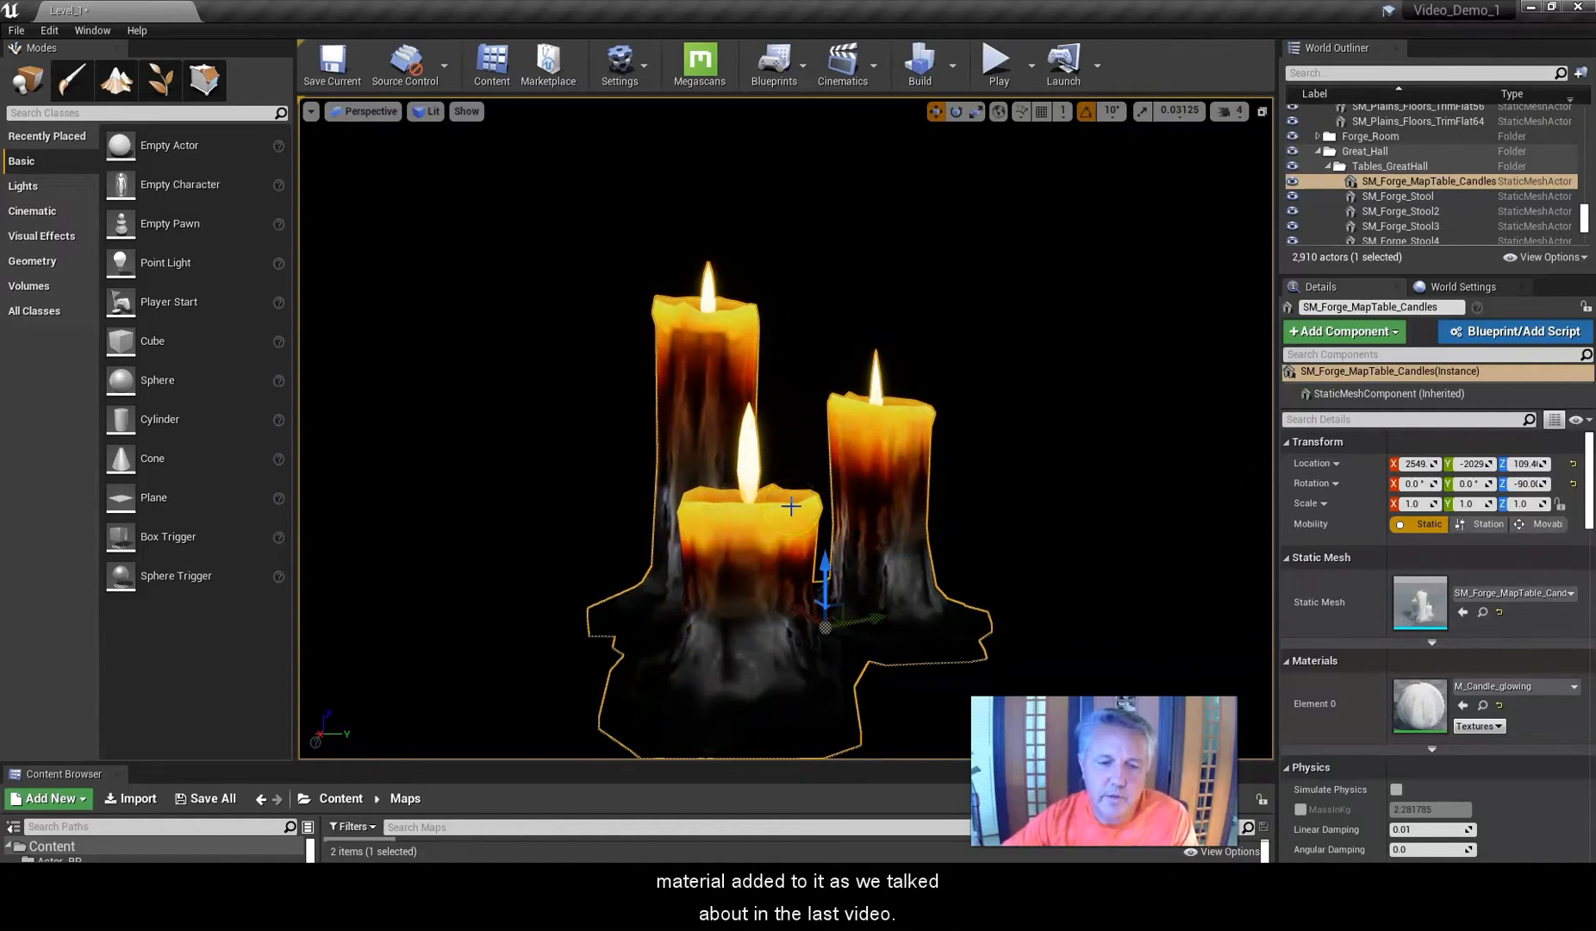
mouse_move(715, 469)
right_mouse_down()
mouse_move(681, 482)
mouse_move(863, 496)
mouse_move(711, 481)
right_mouse_up()
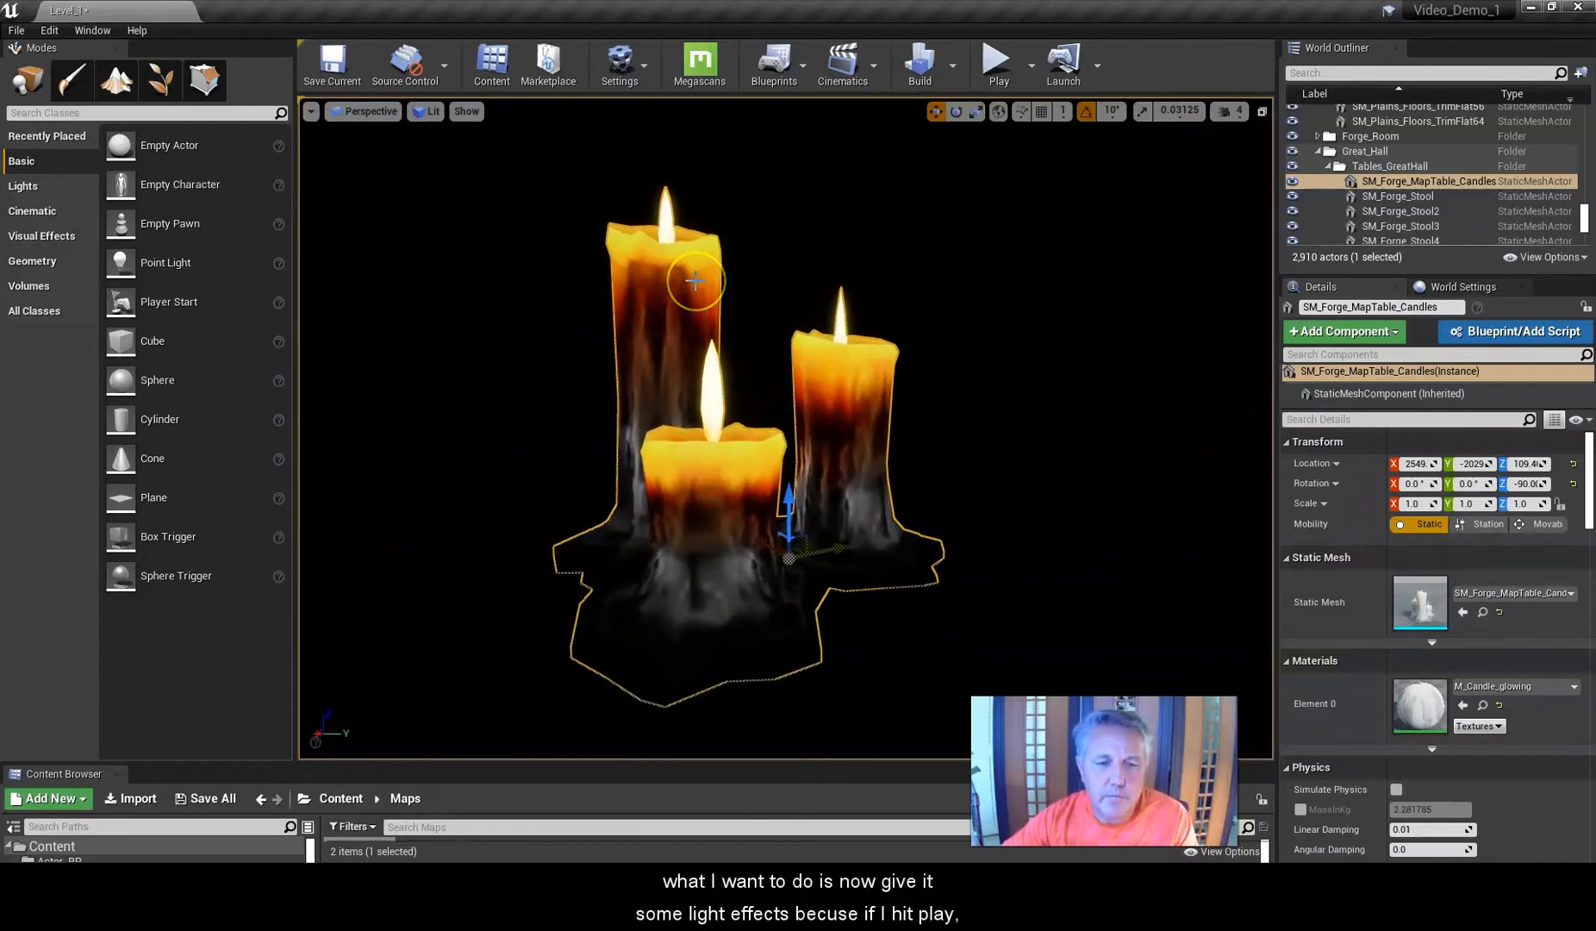
Play the level and walk the character around to preview the unlit candles in game.
left_click(995, 62)
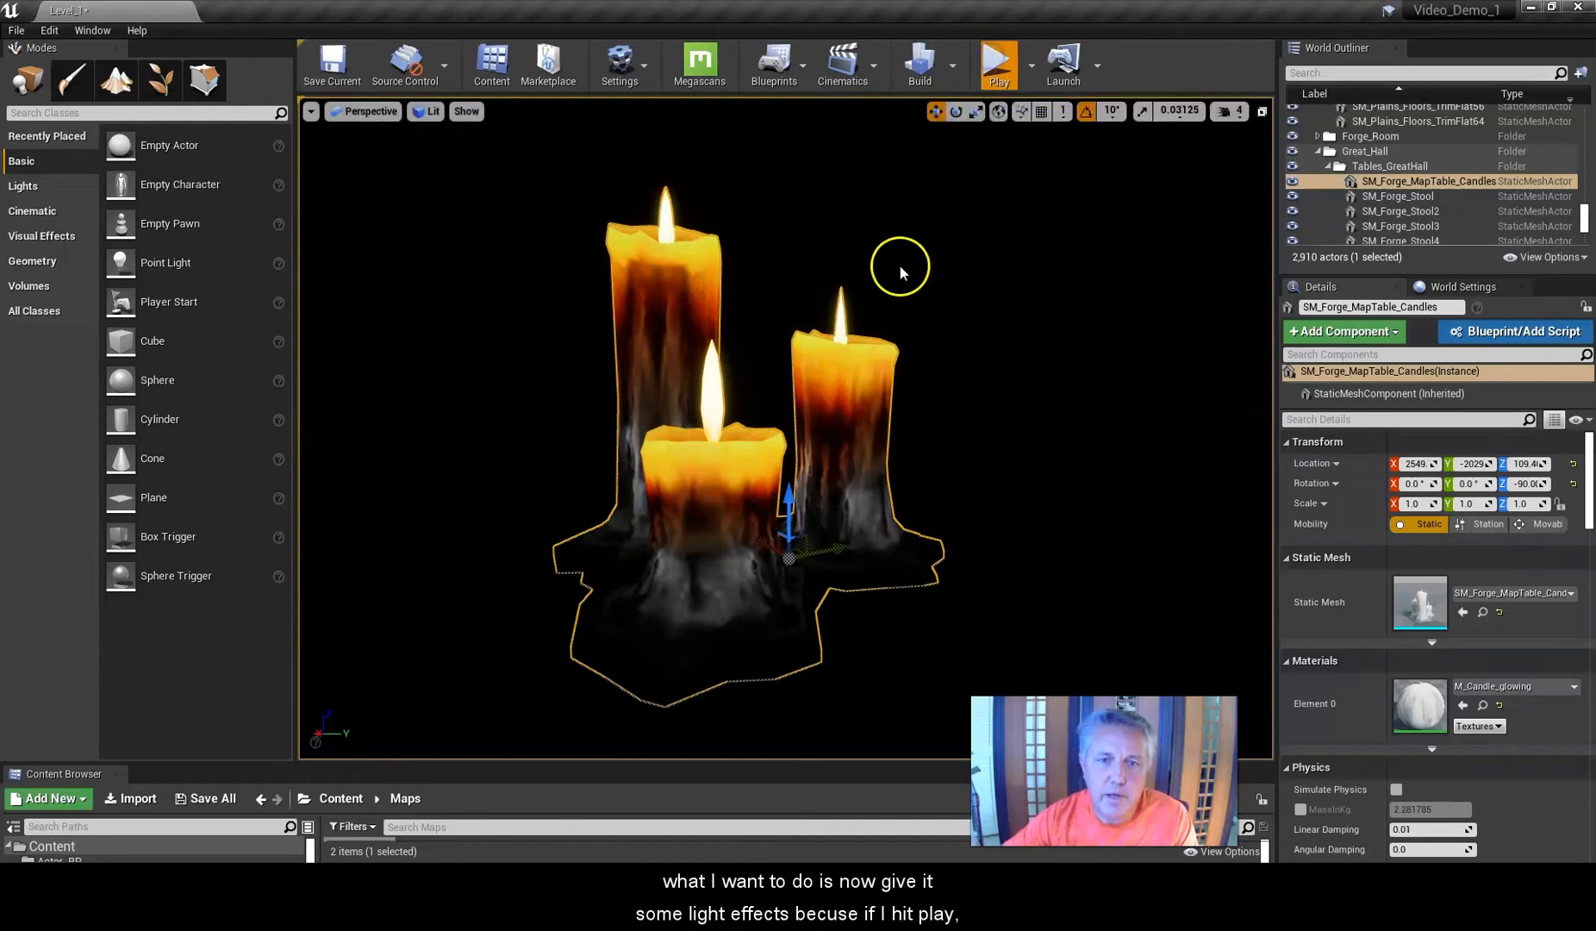
left_click(799, 497)
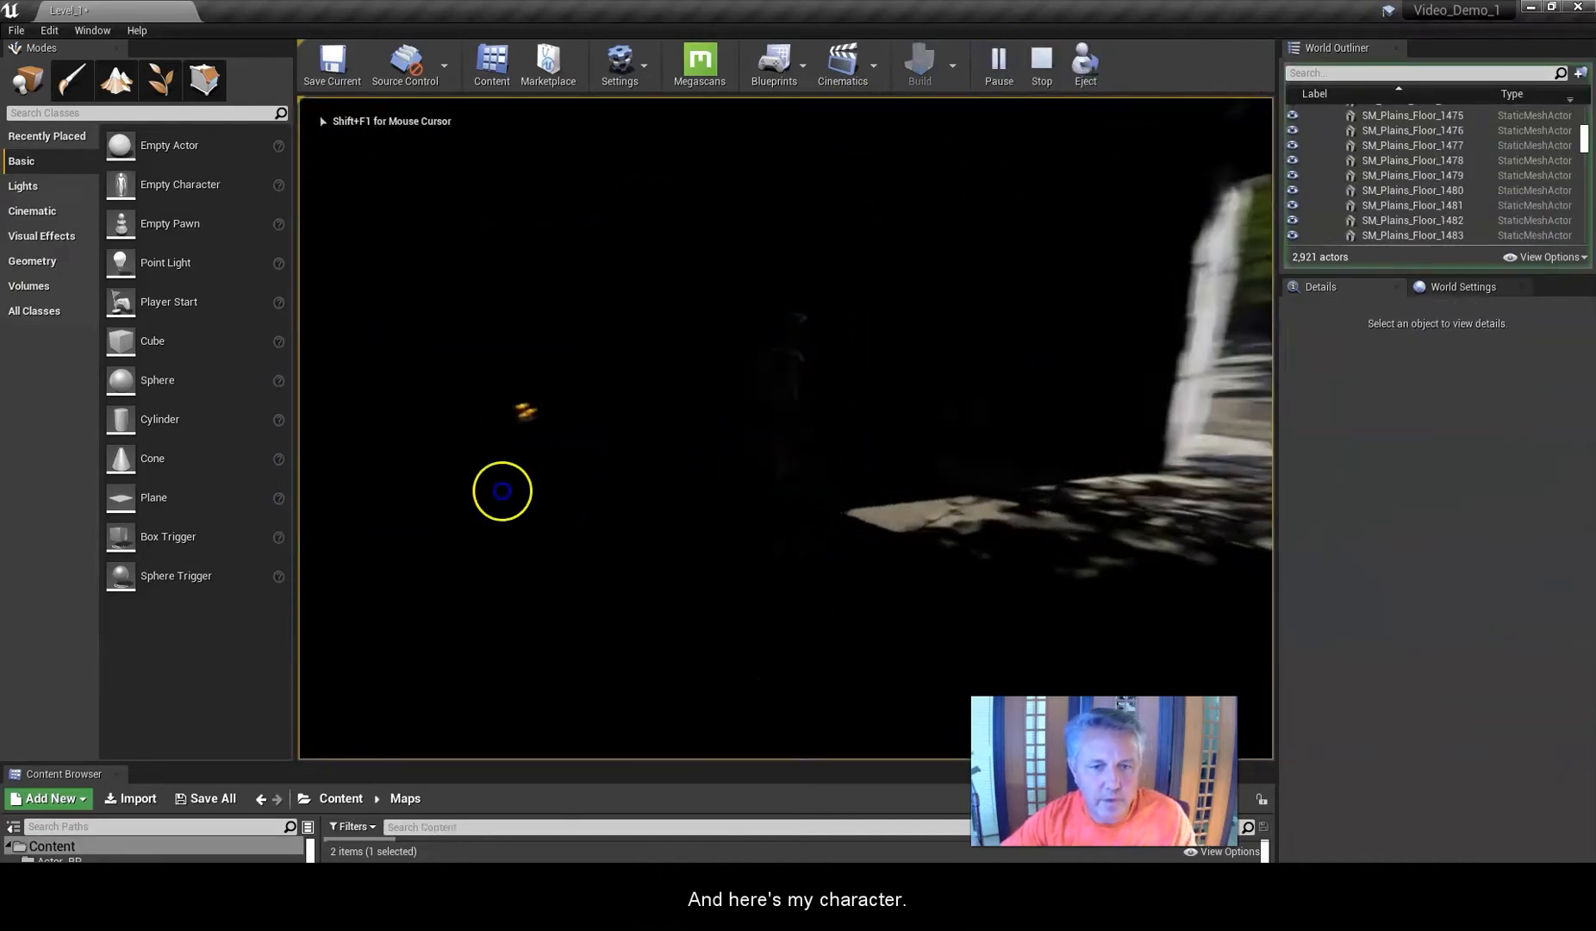
key("w")
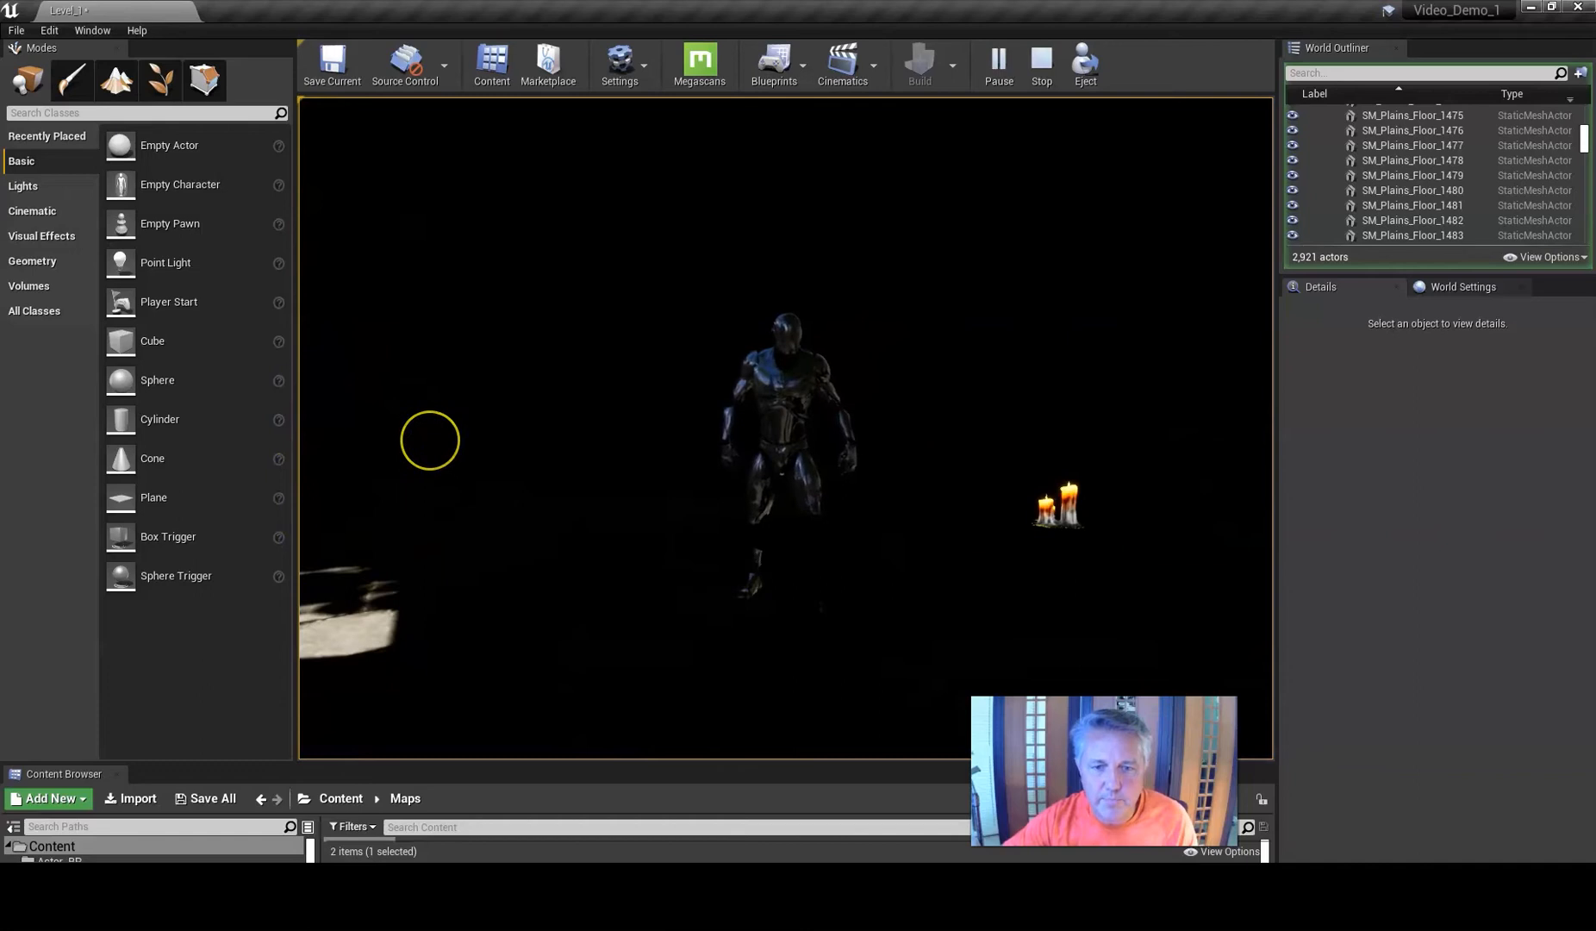
key("Escape")
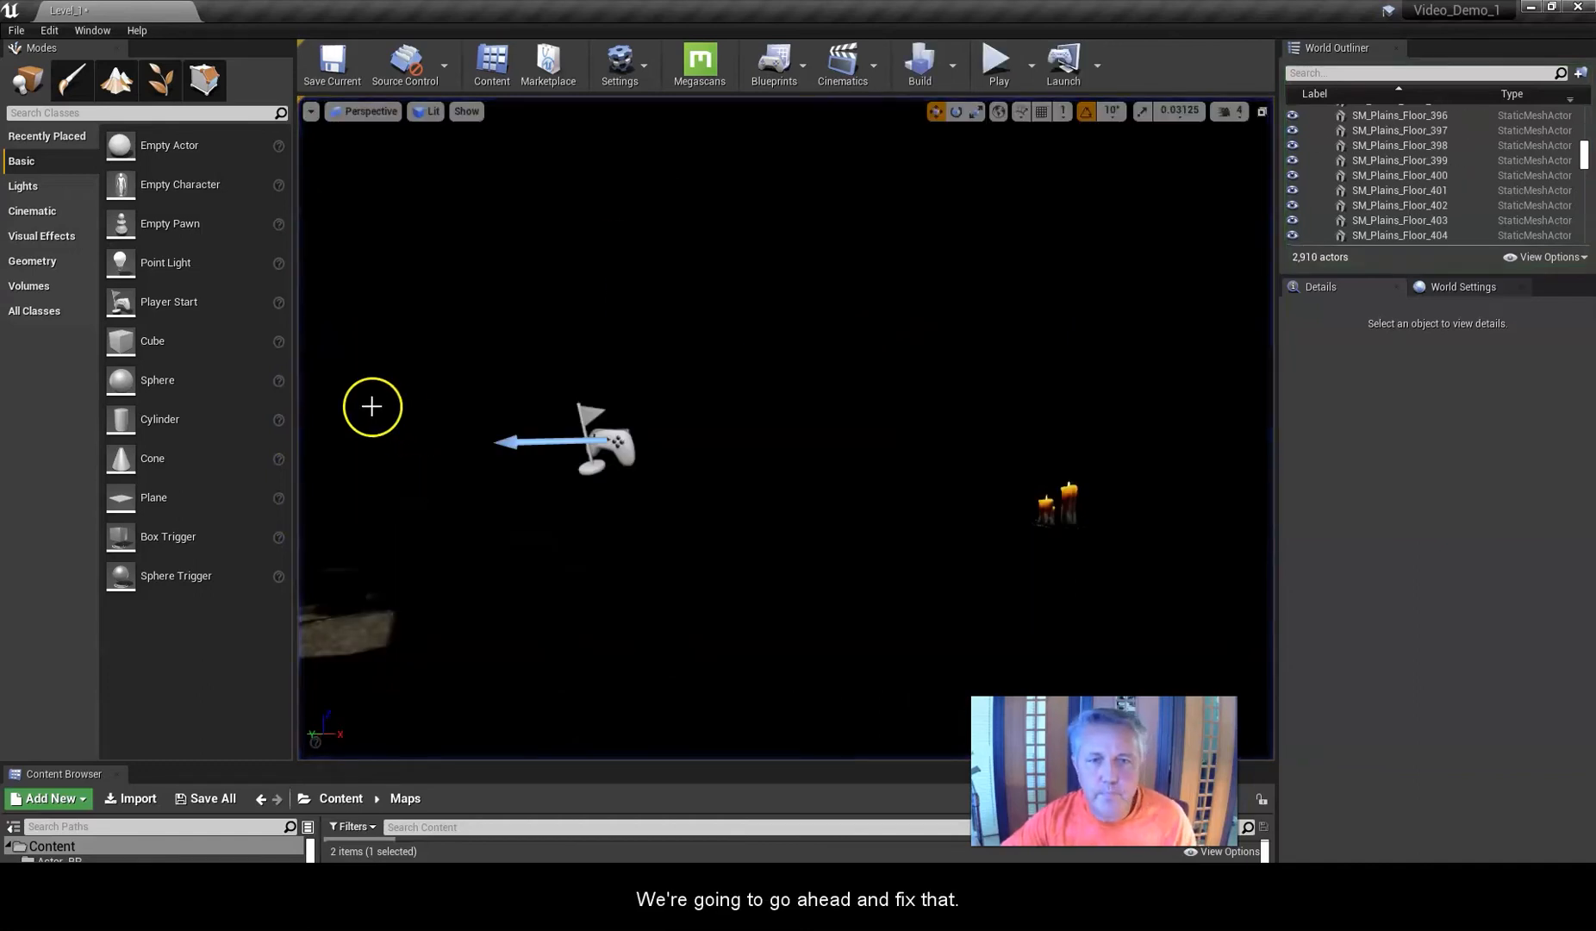
Select the candles again, enlarge the content browser, and open the Actor_BP folder in the Content root.
left_click(1068, 499)
left_click_drag(727, 760, 743, 517)
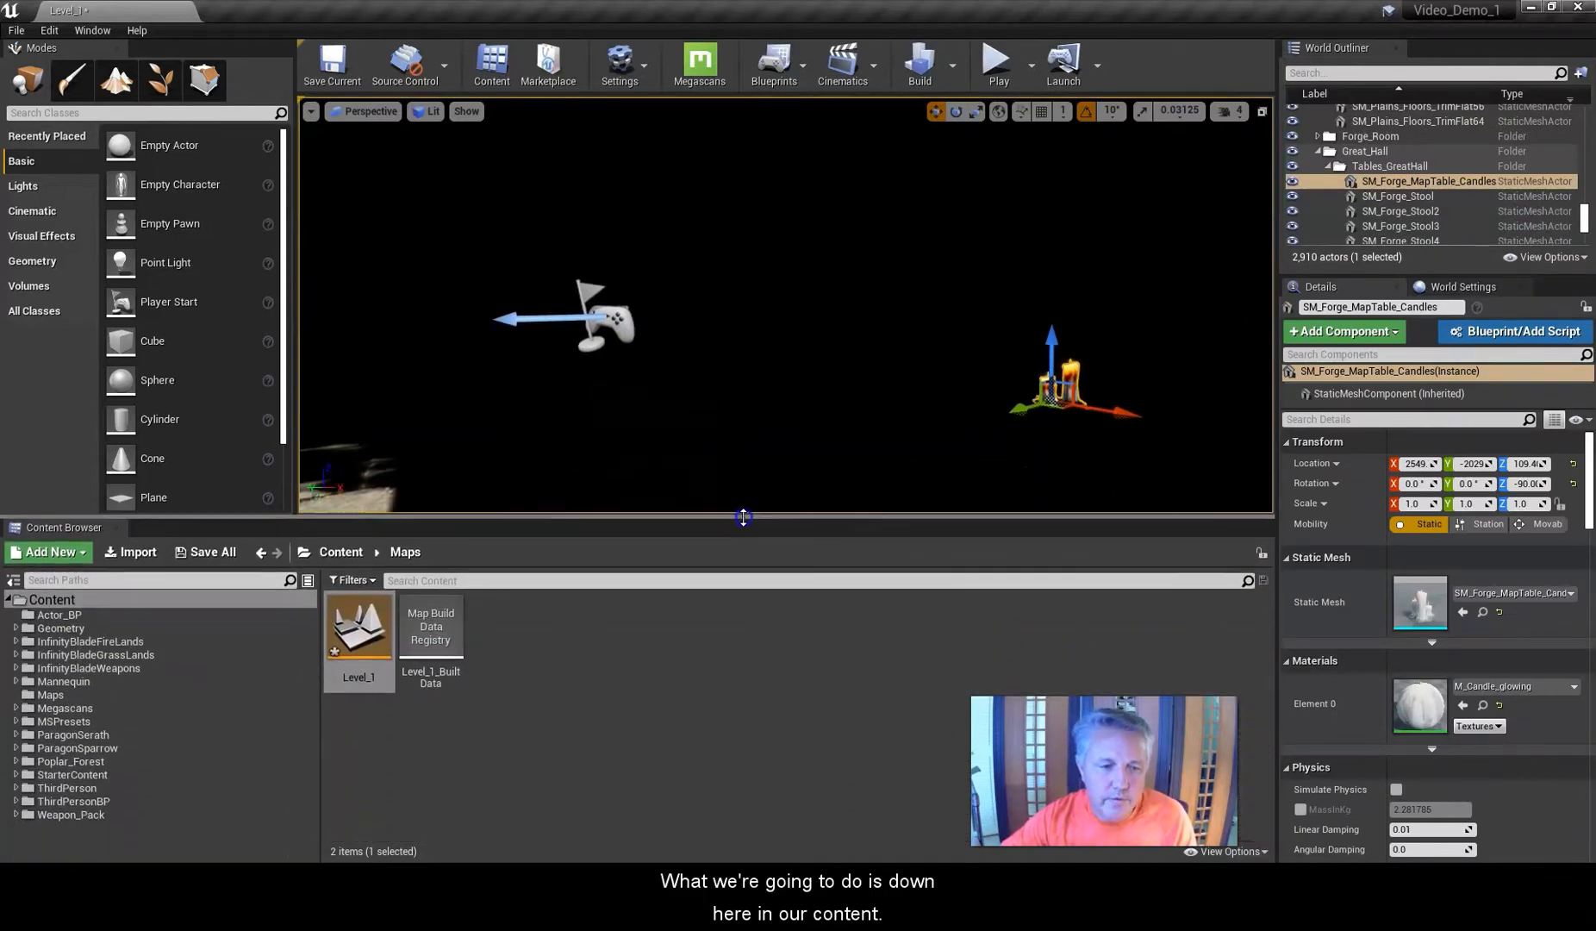
left_click(337, 552)
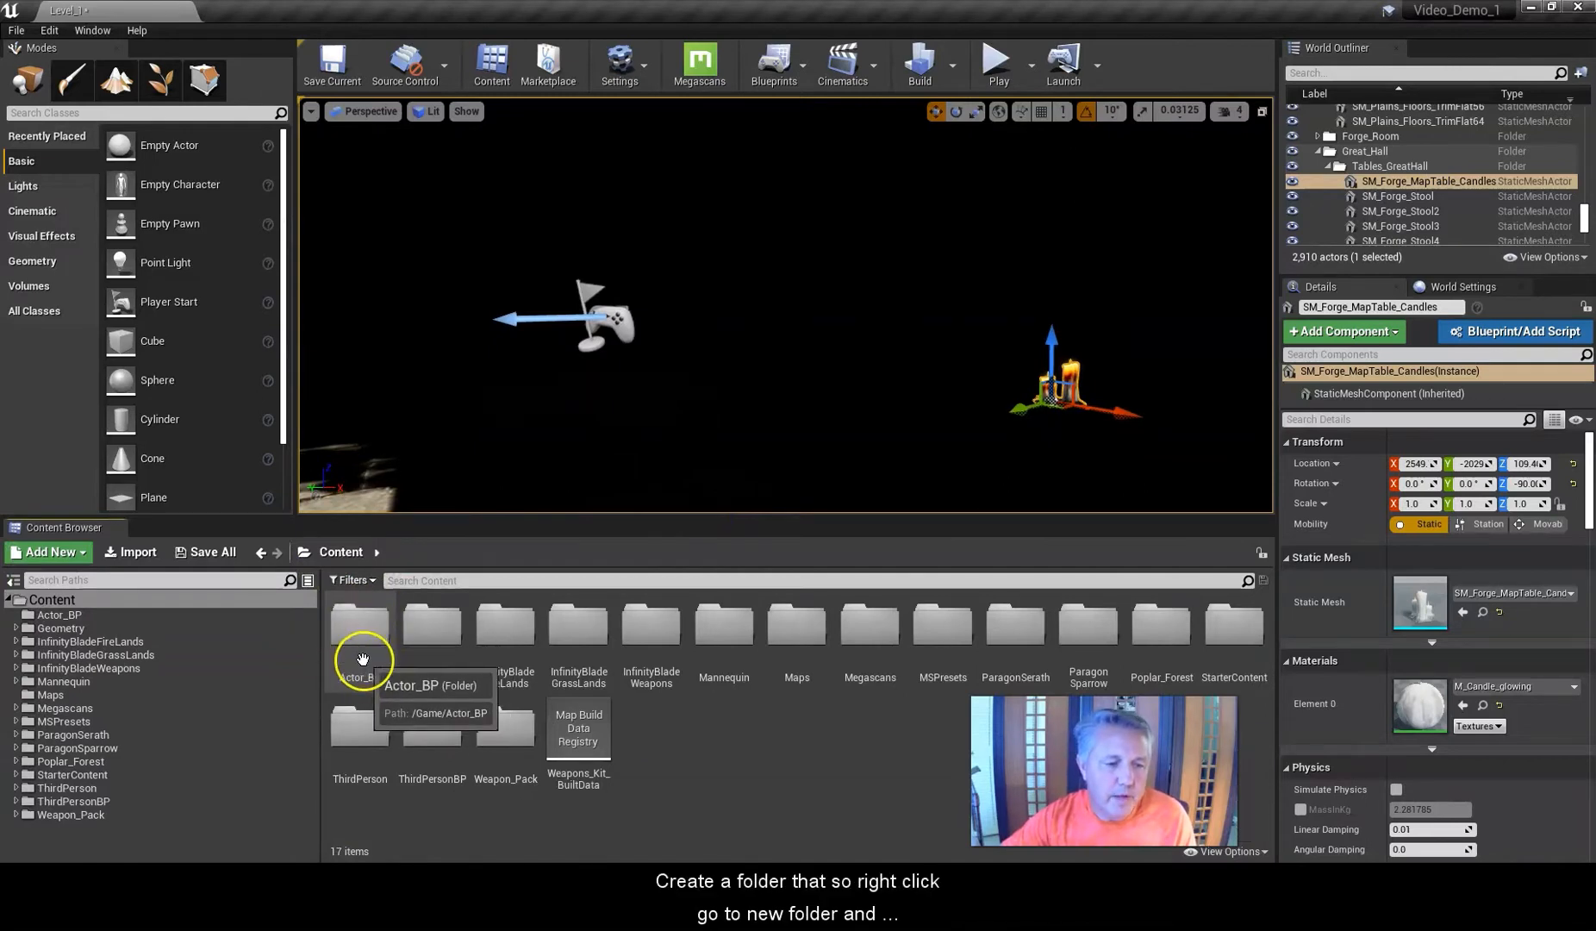
right_click(705, 753)
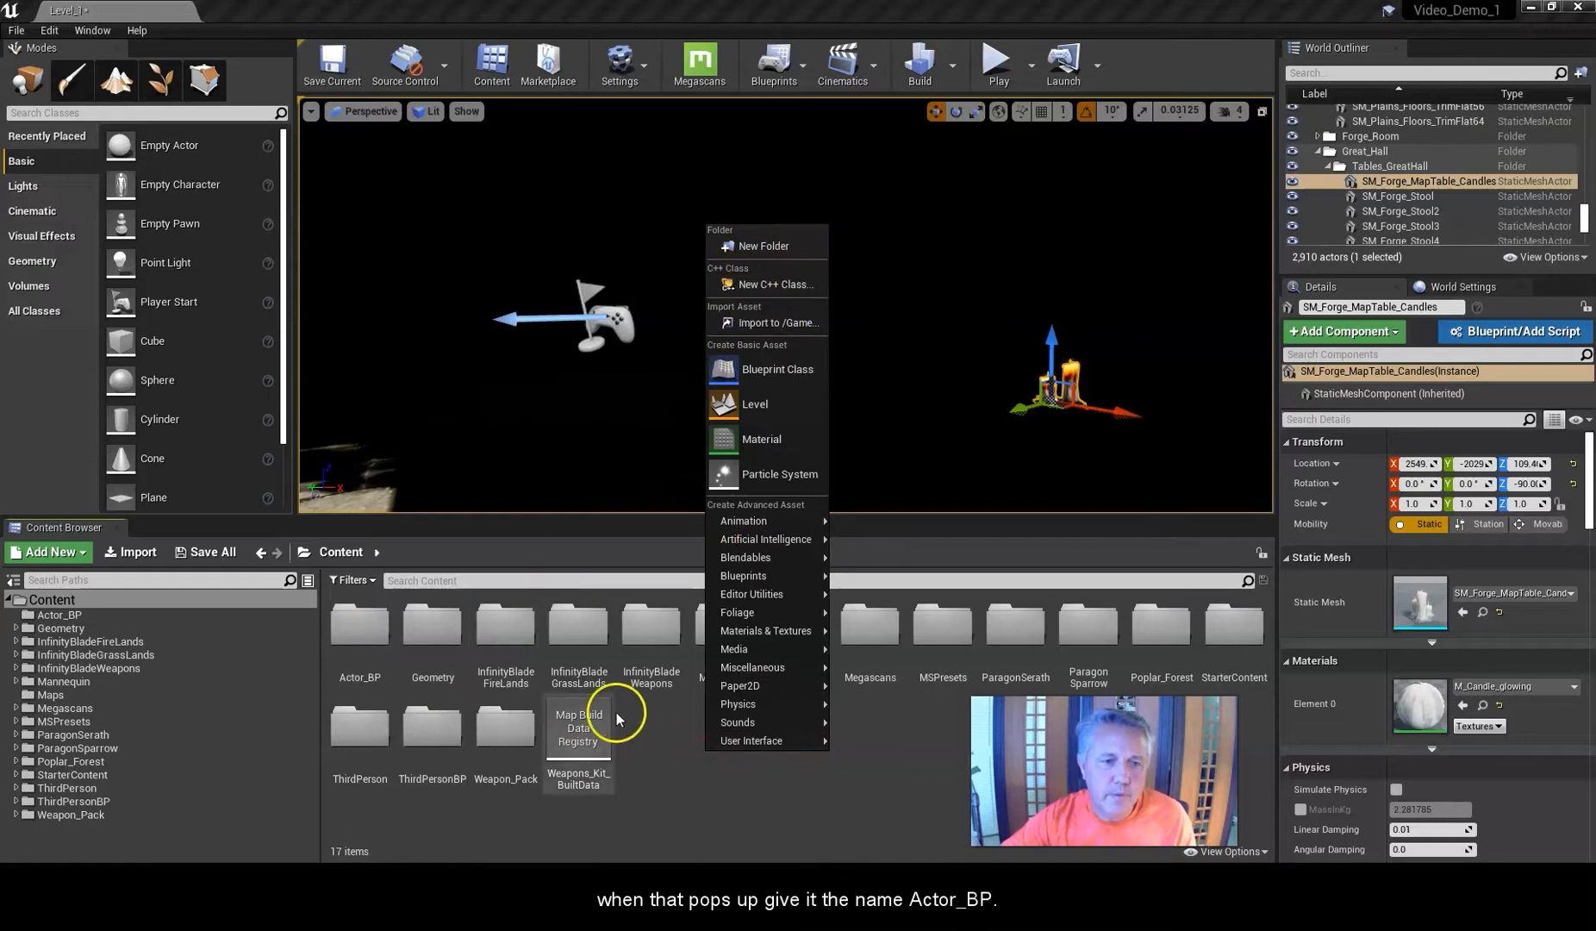
left_click(690, 795)
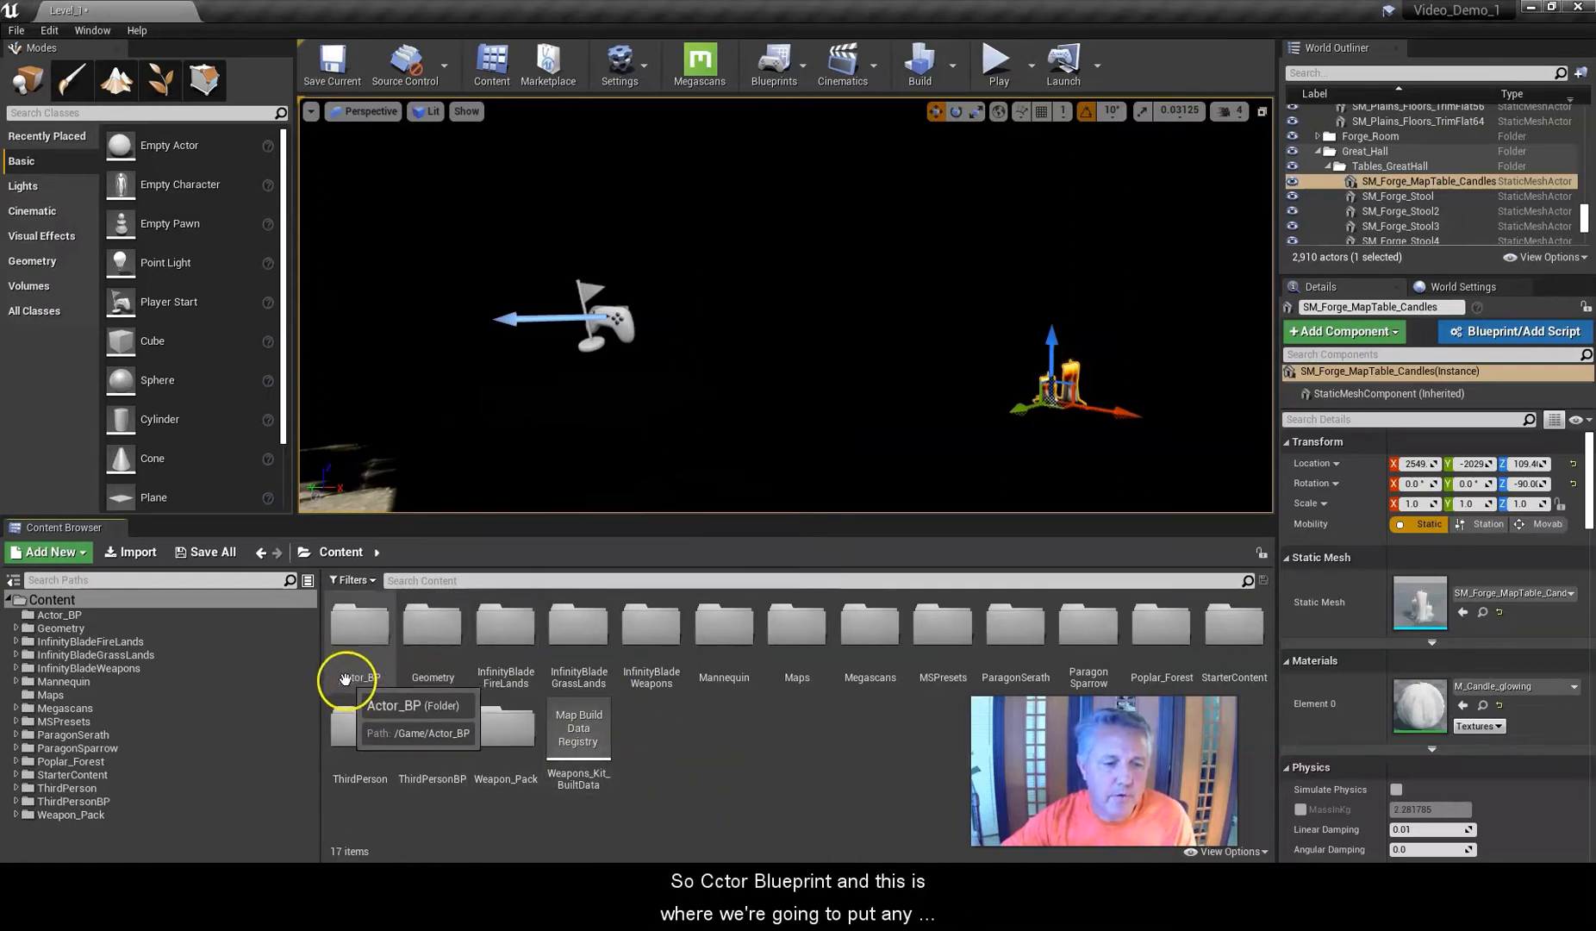
double_click(350, 625)
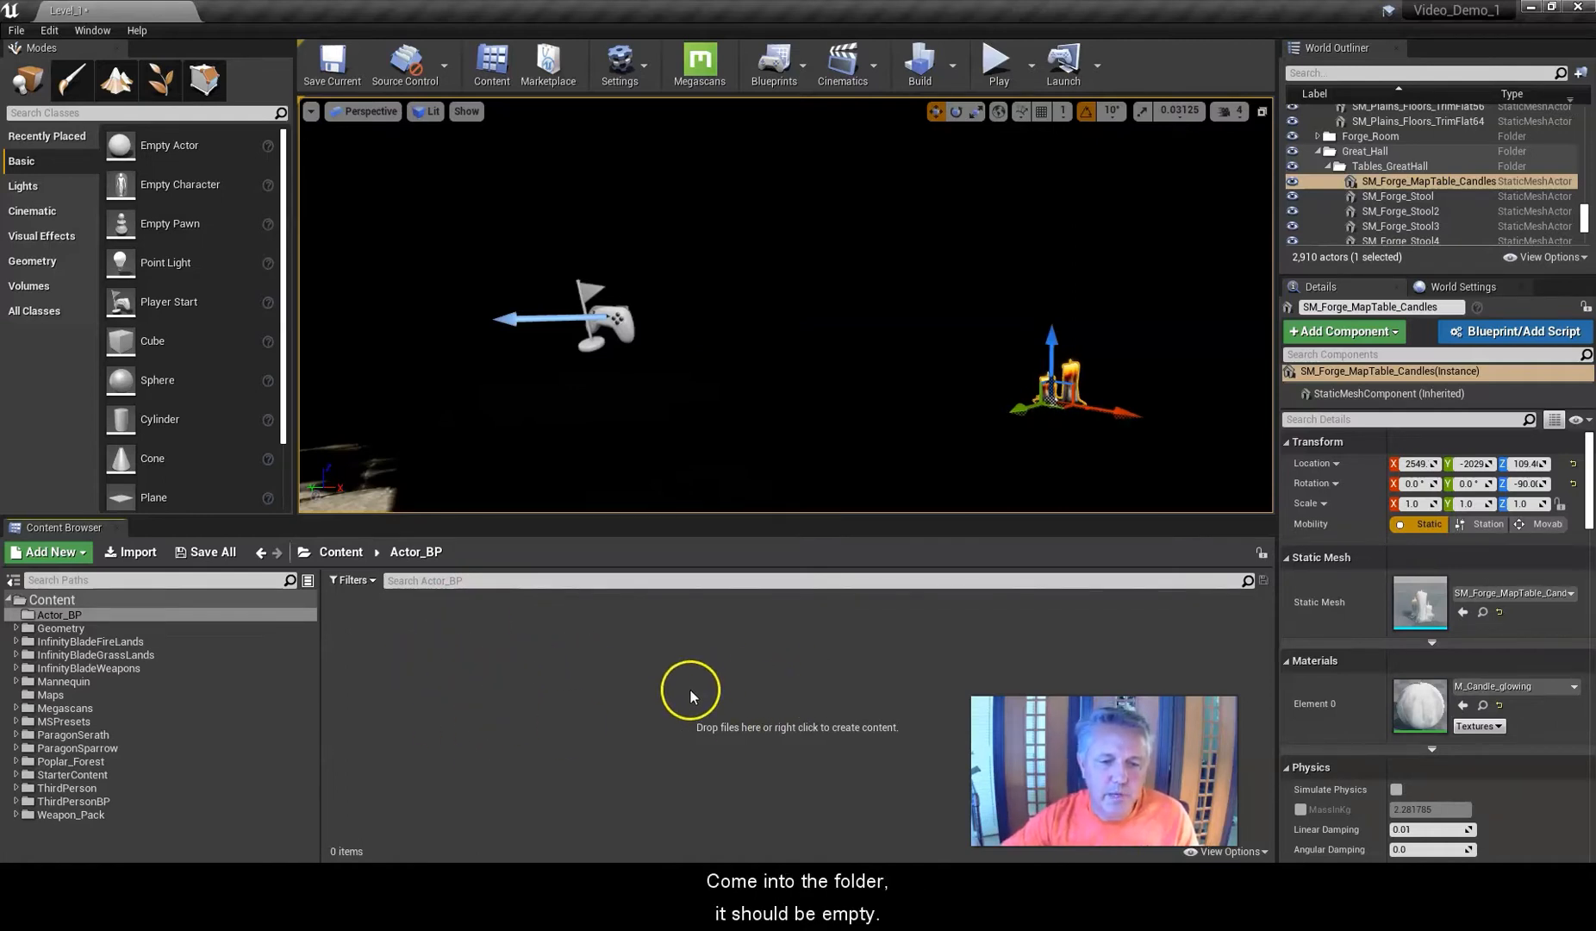
Create a new Actor Blueprint Class in the Actor_BP folder and name it Candle_BP.
right_click(520, 669)
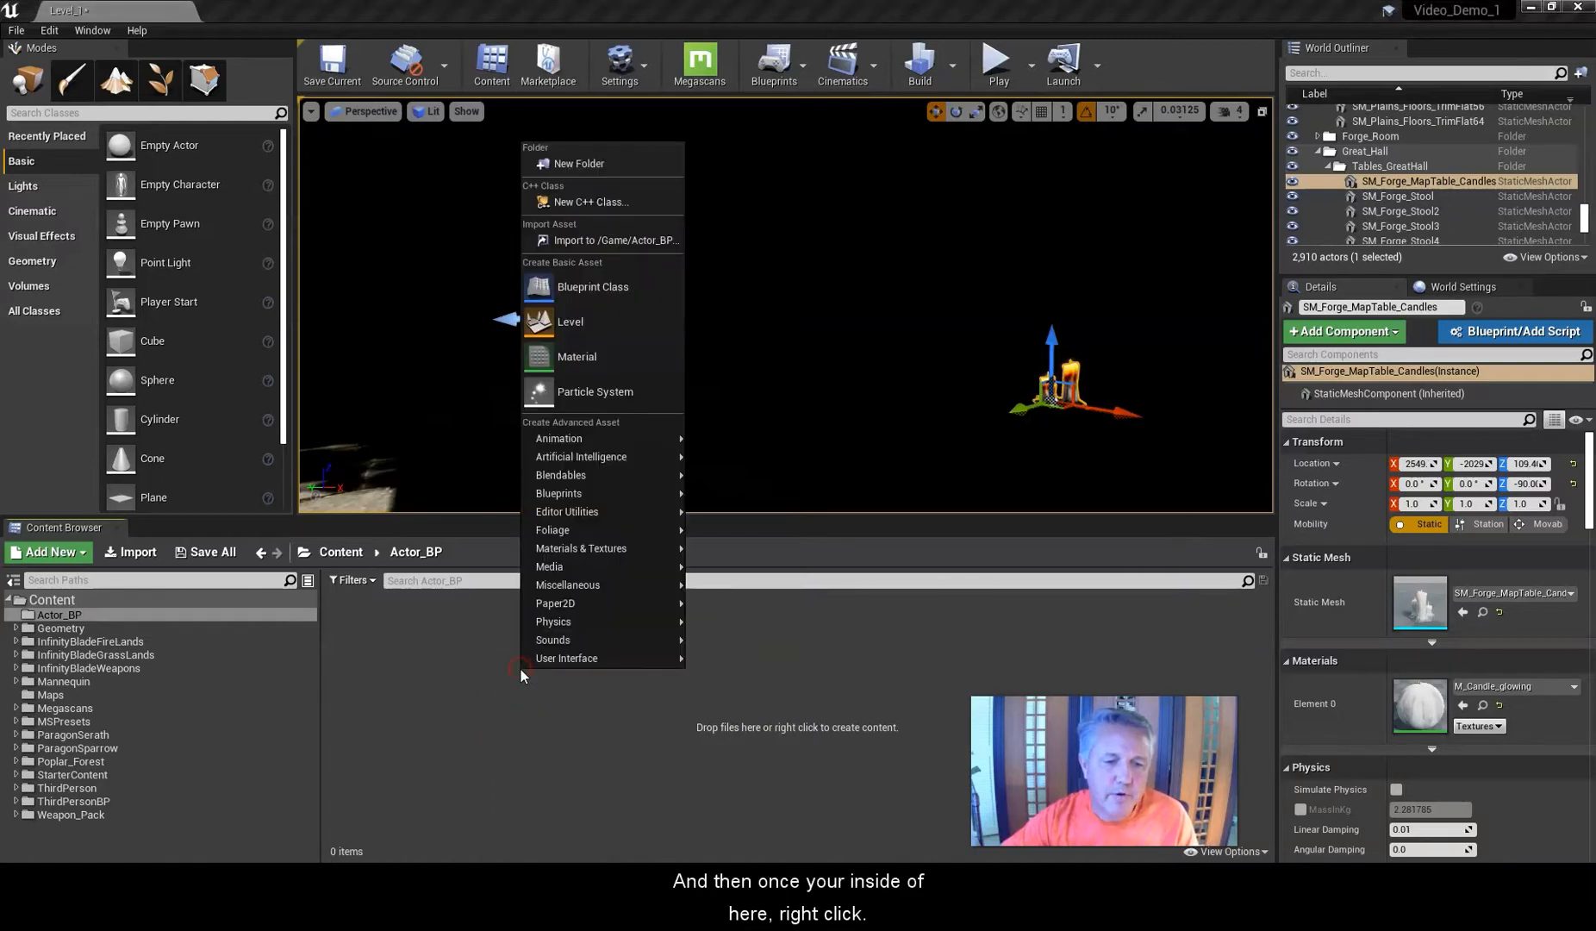
left_click(553, 284)
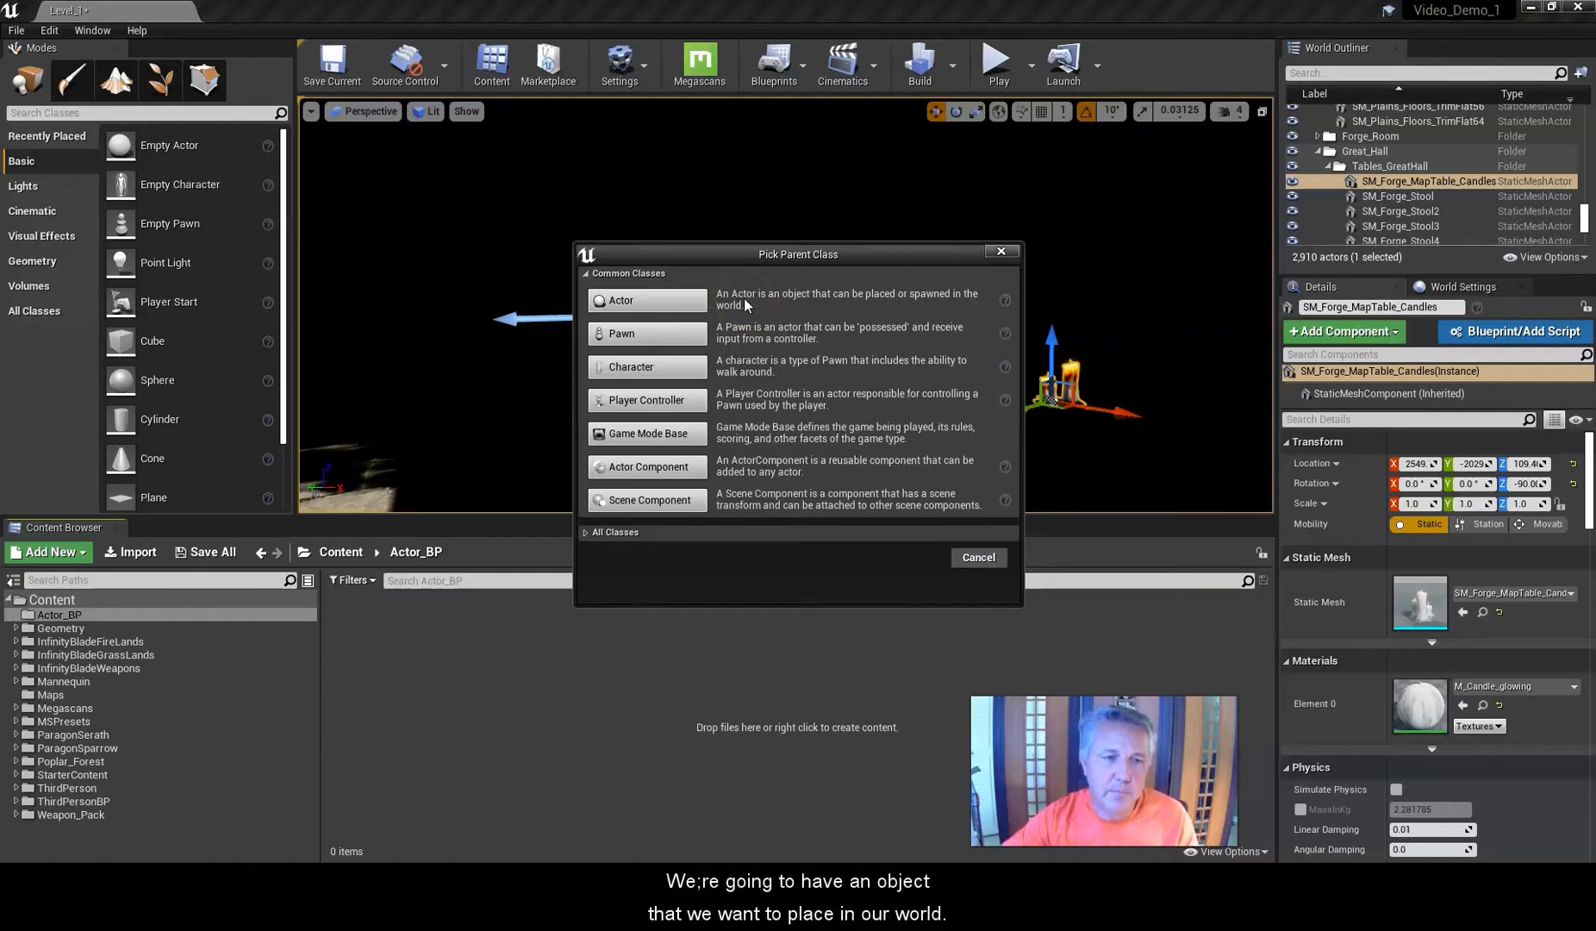
left_click(648, 300)
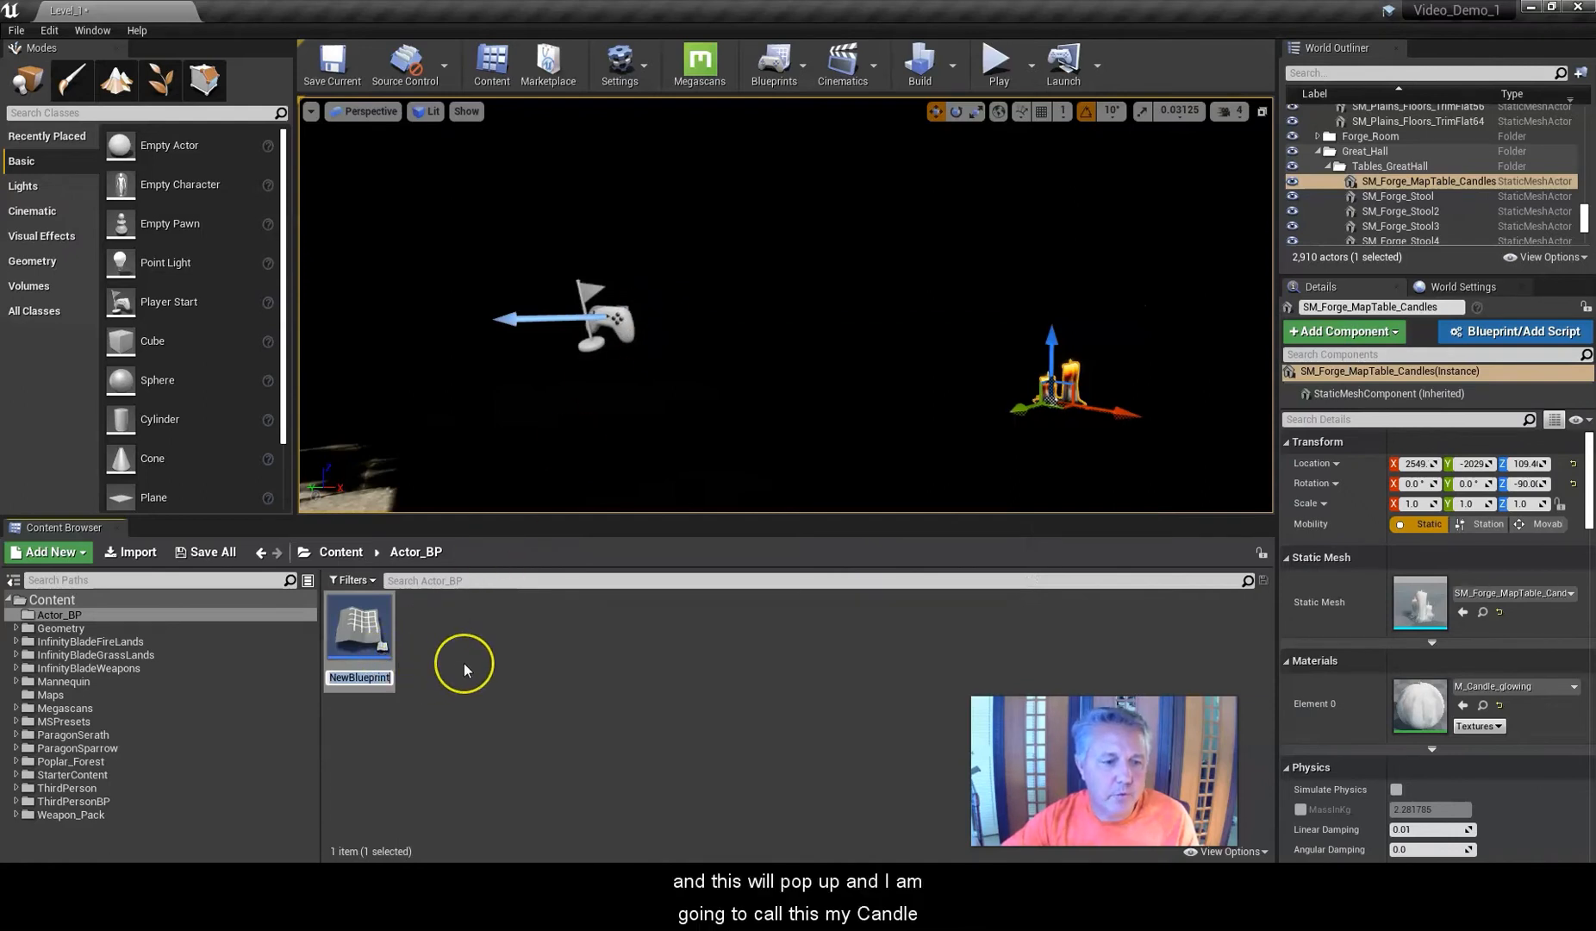
type("Cas")
key("BackSpace")
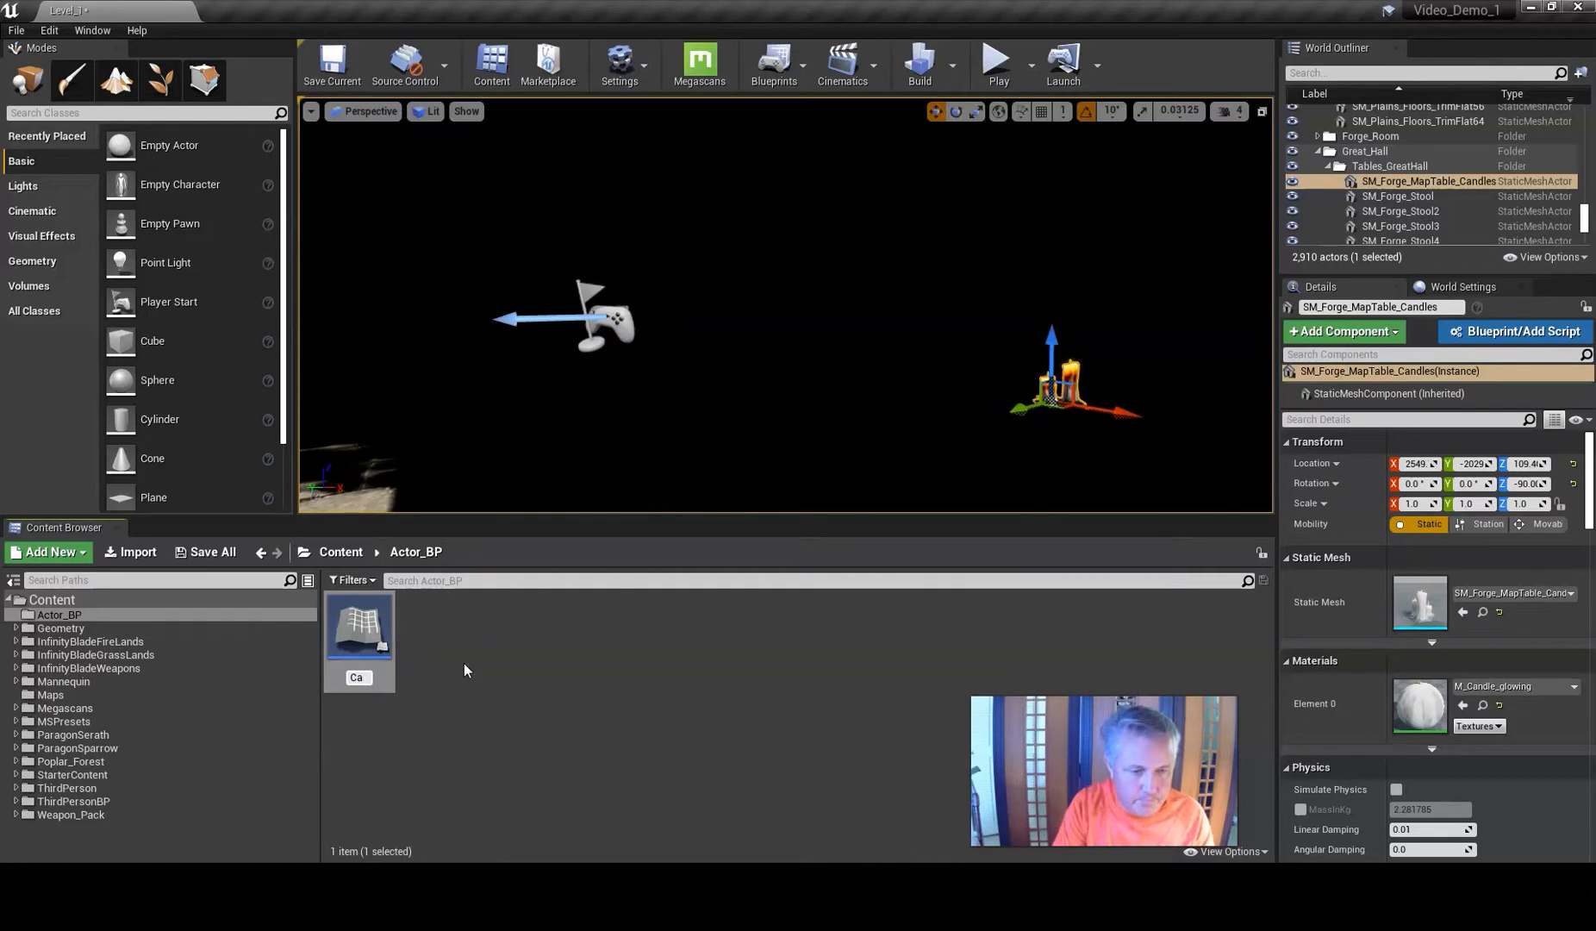
type("ndle_BP")
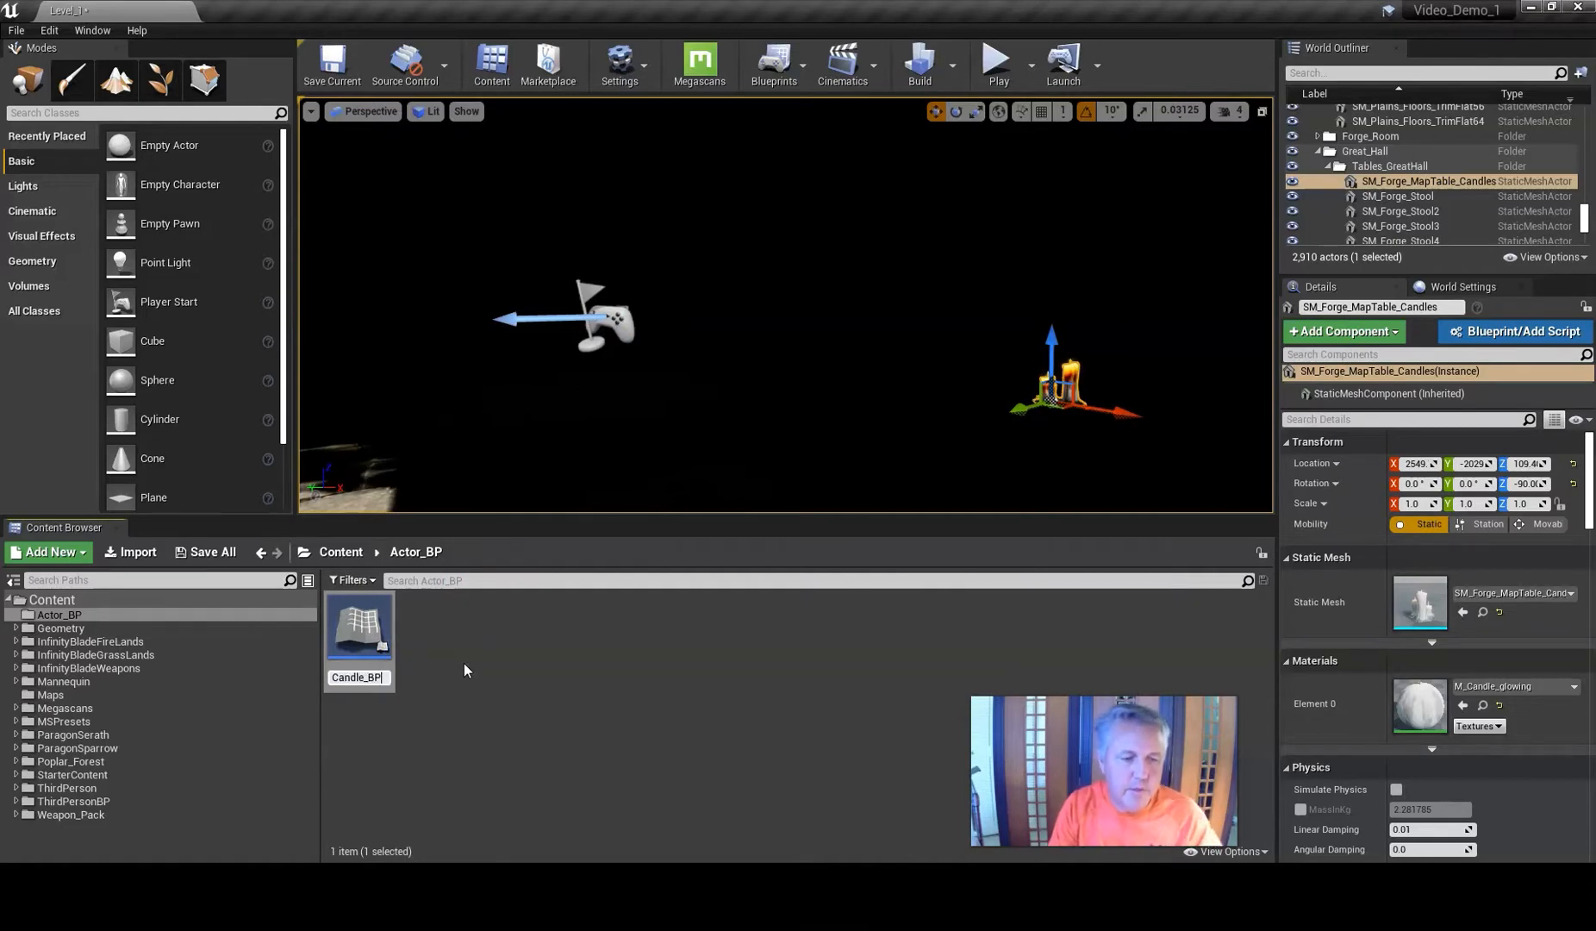
key("Return")
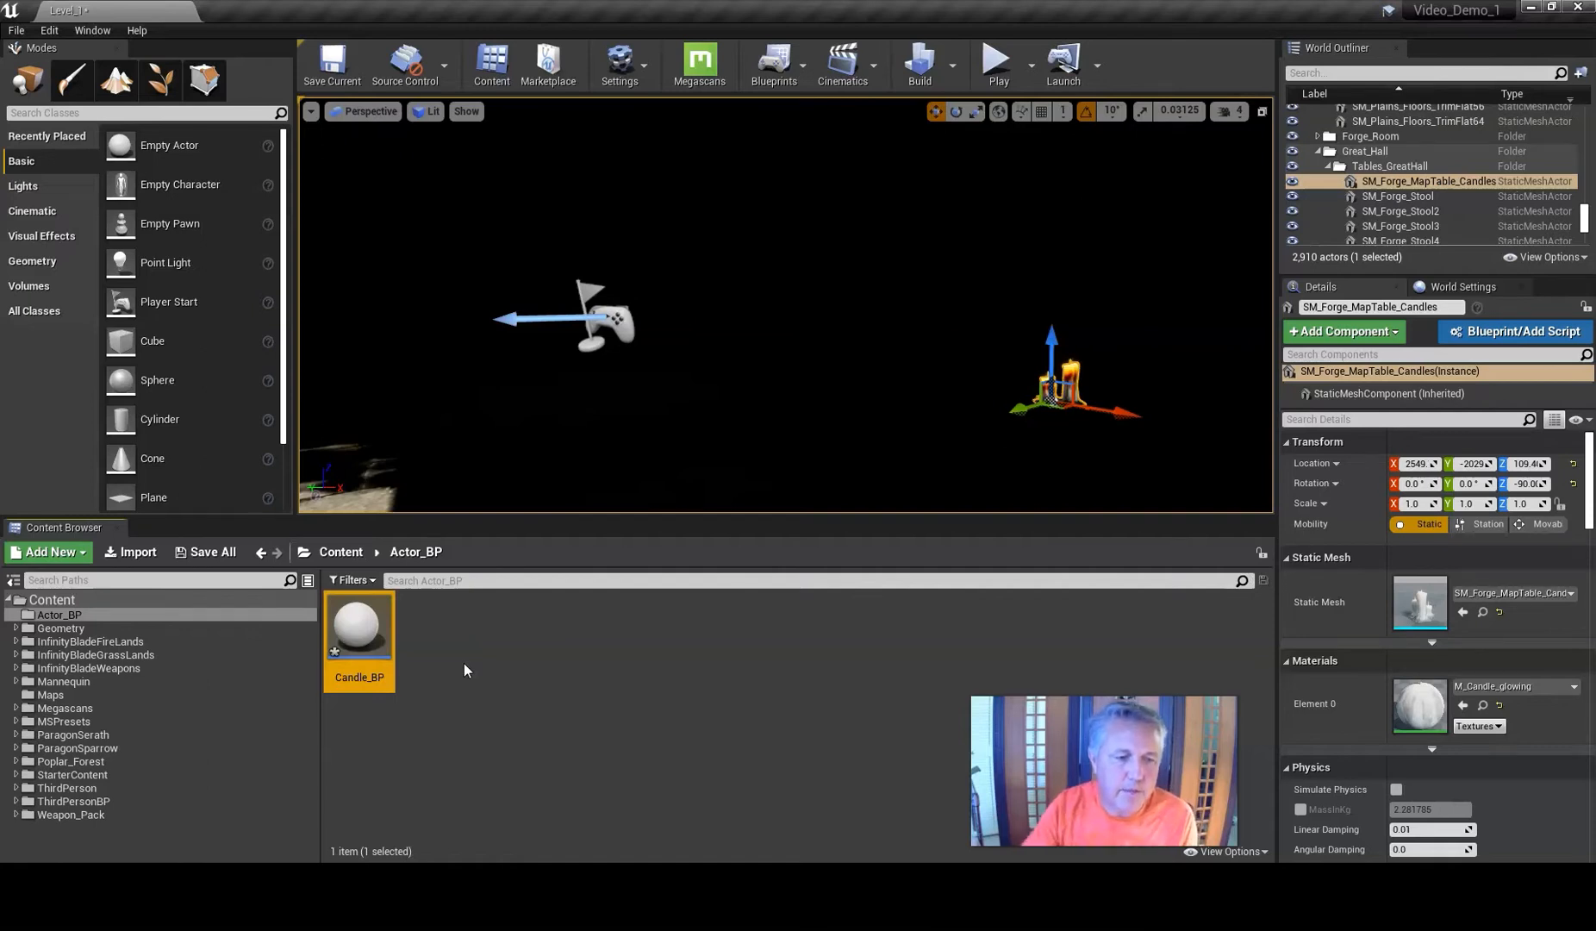
Open Candle_BP in the Blueprint Editor and look through its Viewport, Construction Script and Event Graph tabs.
double_click(357, 623)
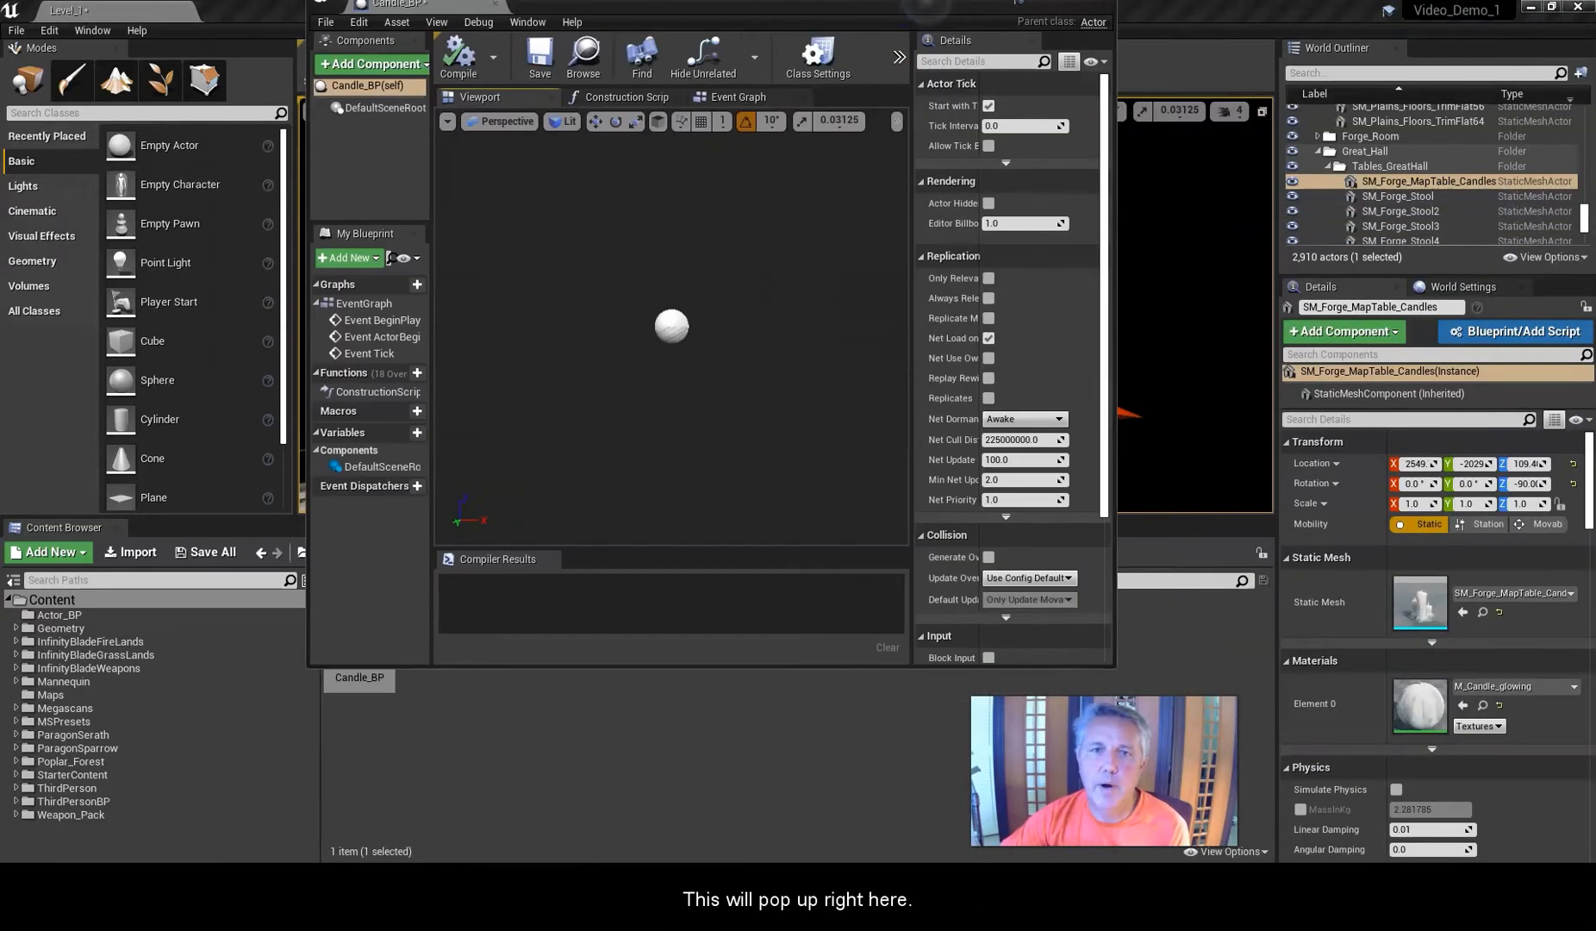
left_click_drag(905, 40, 921, 2)
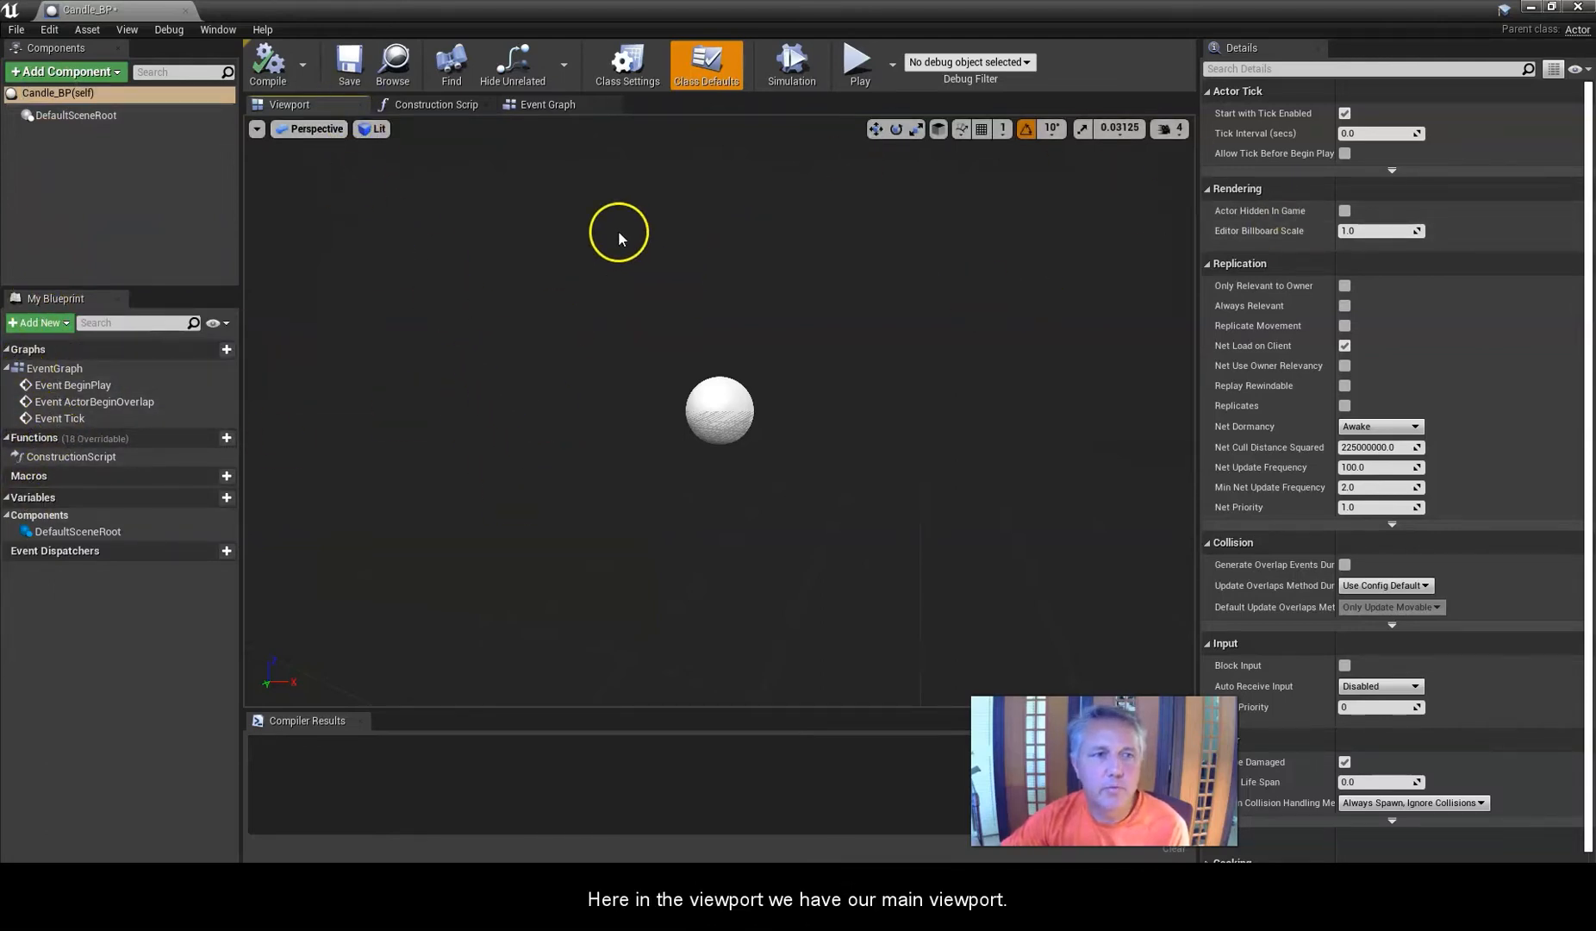
left_click(442, 105)
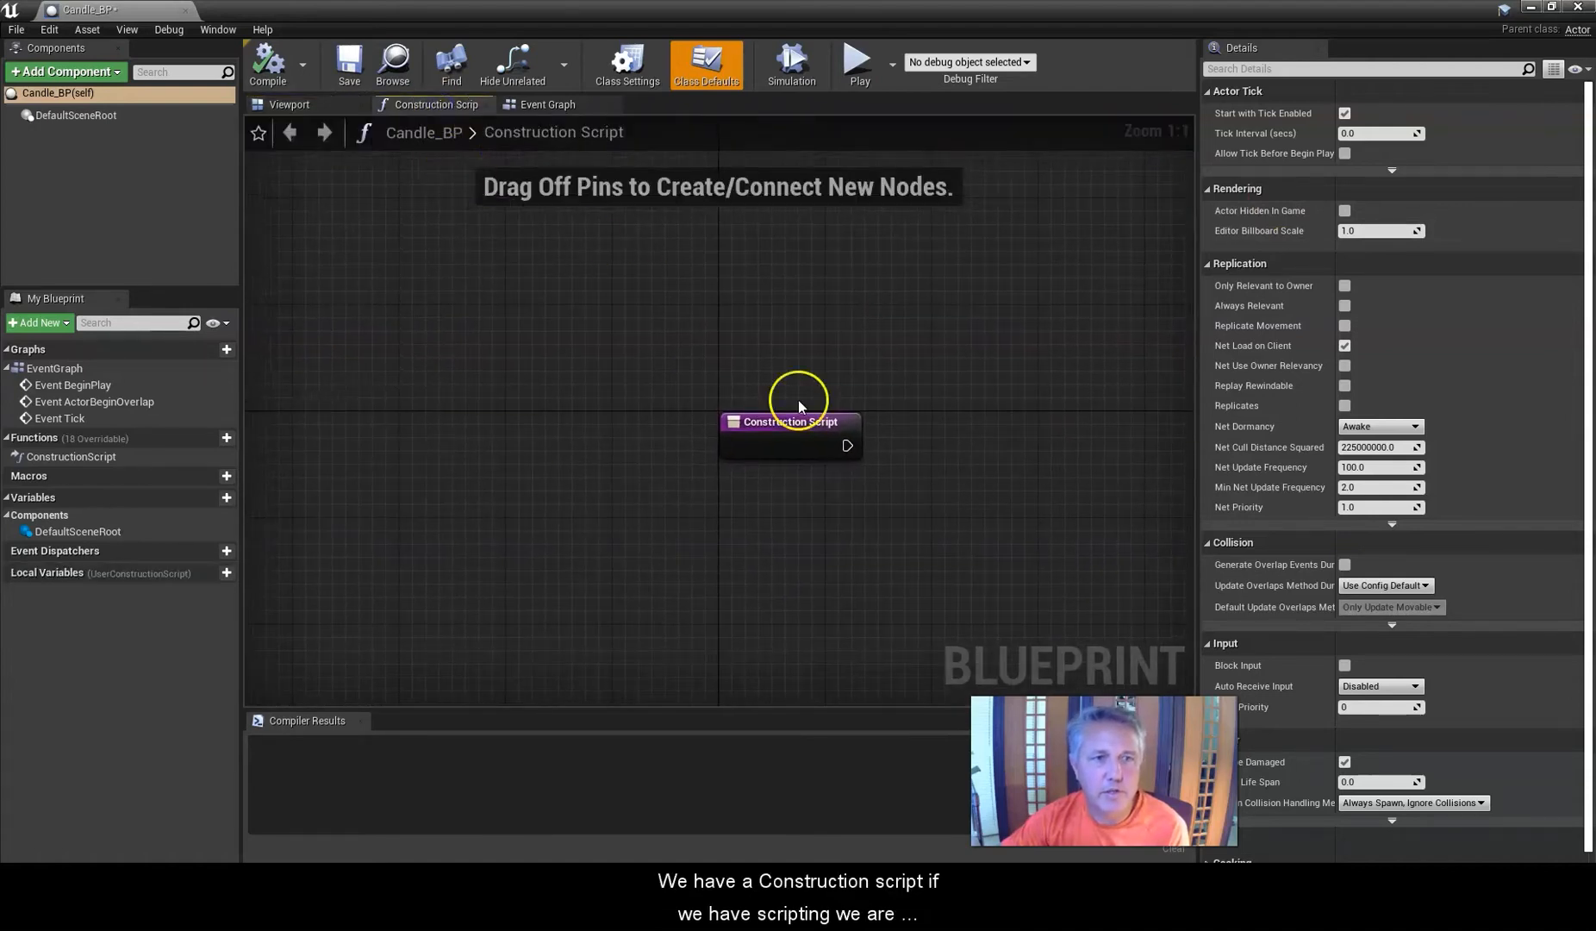
left_click(560, 109)
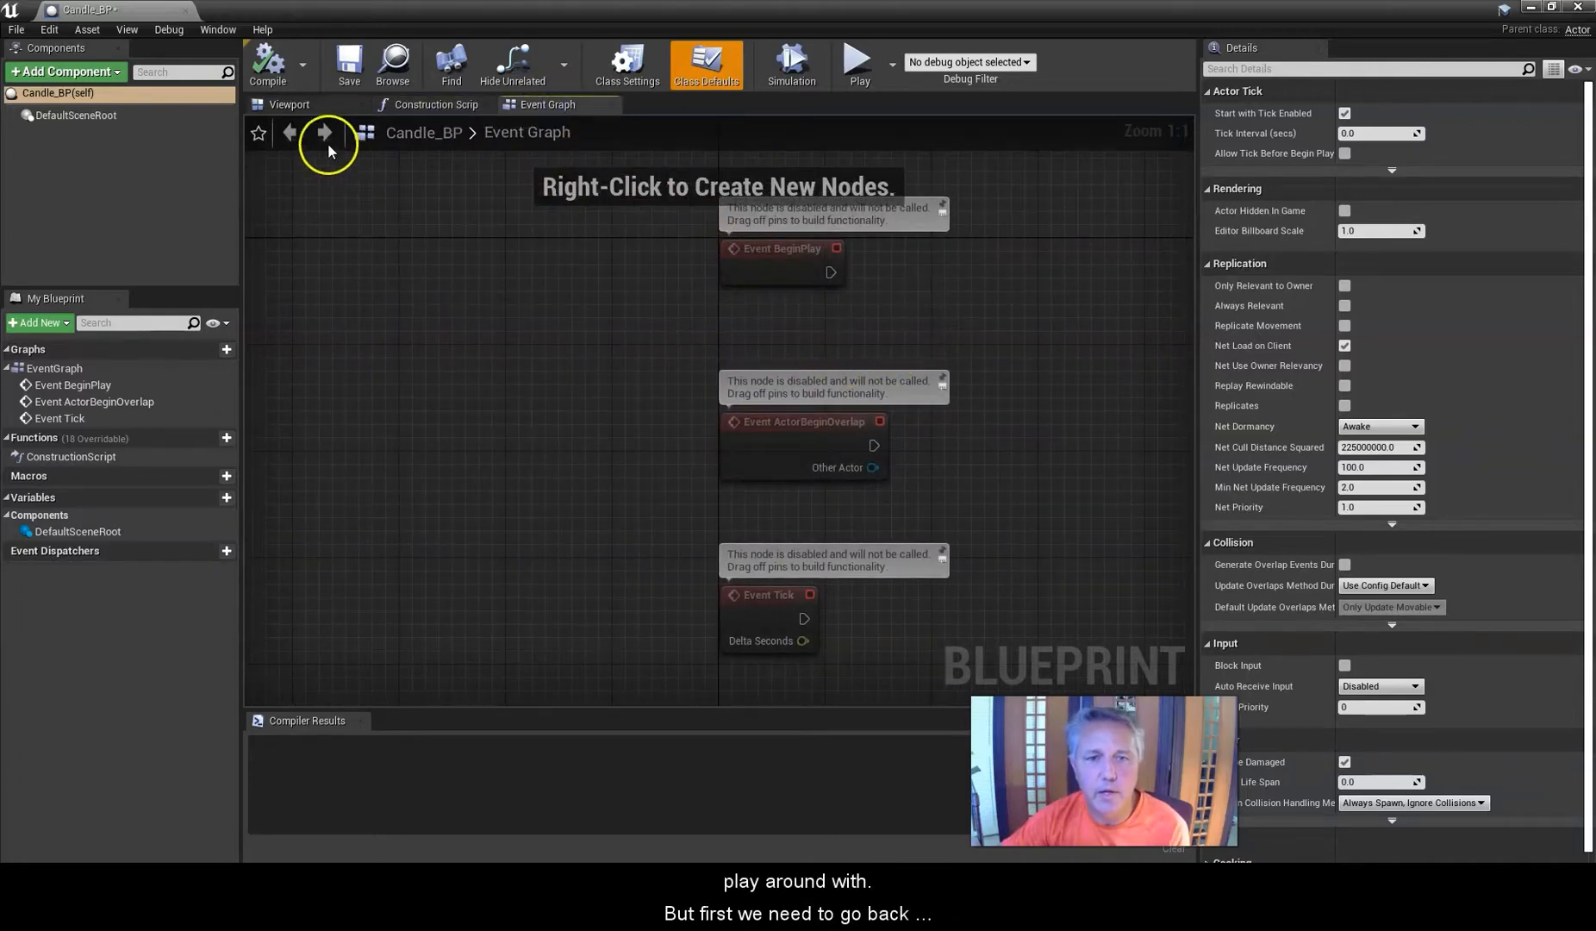
left_click(293, 105)
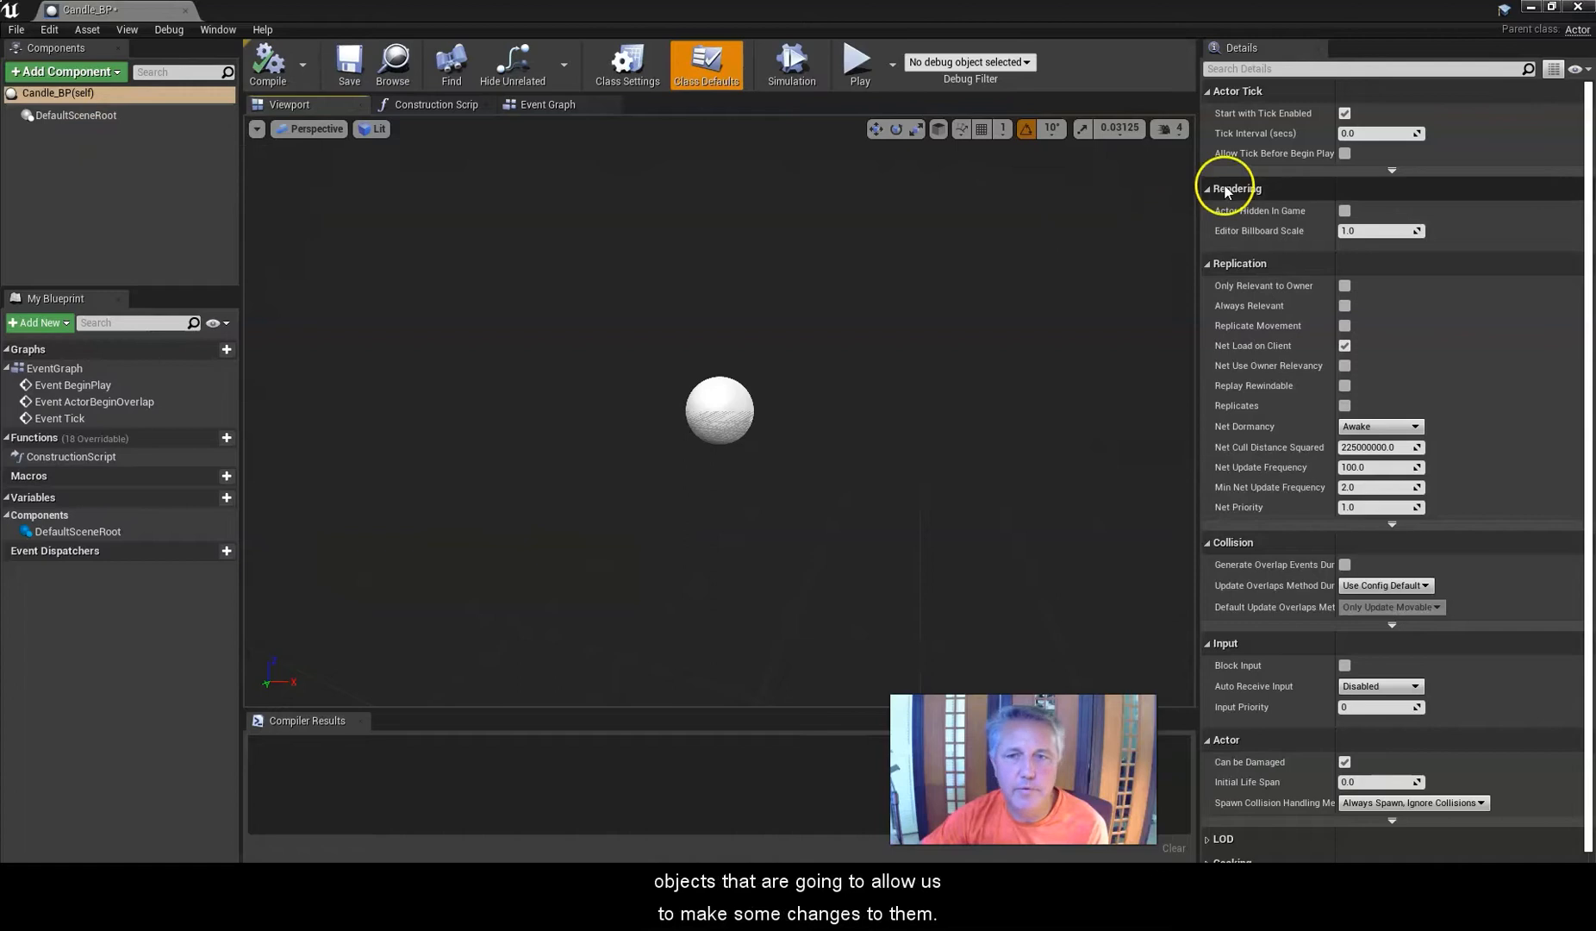
Add the SM_Forge_MapTable_Candles static mesh to Candle_BP as a component and name it Candles.
double_click(838, 16)
left_click_drag(834, 39, 1115, 43)
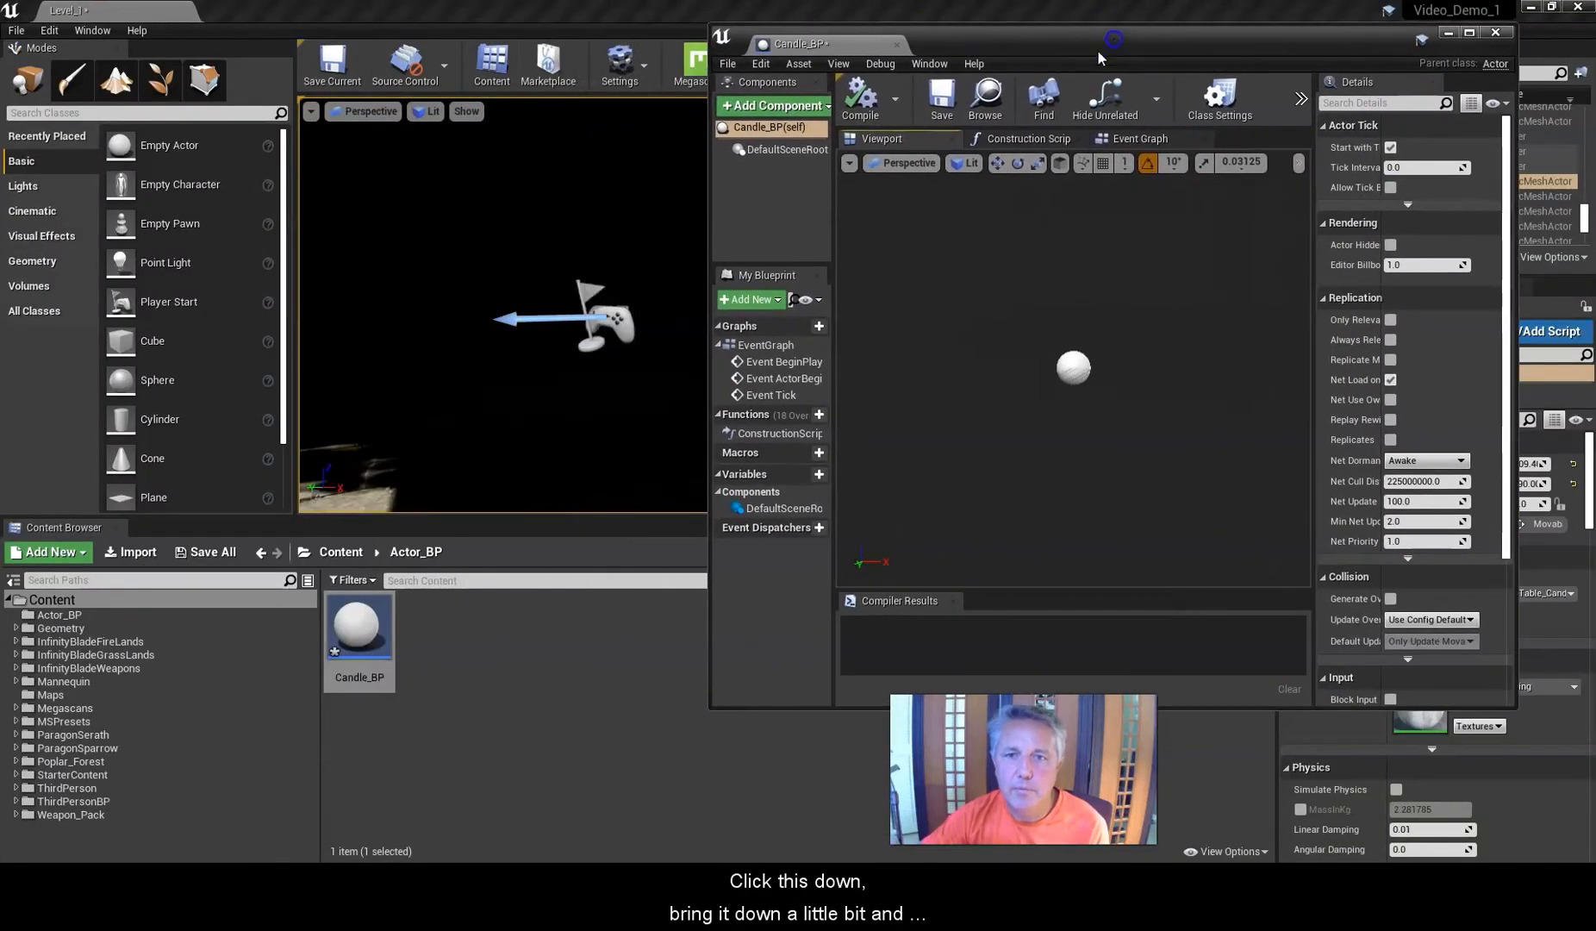
left_click(341, 555)
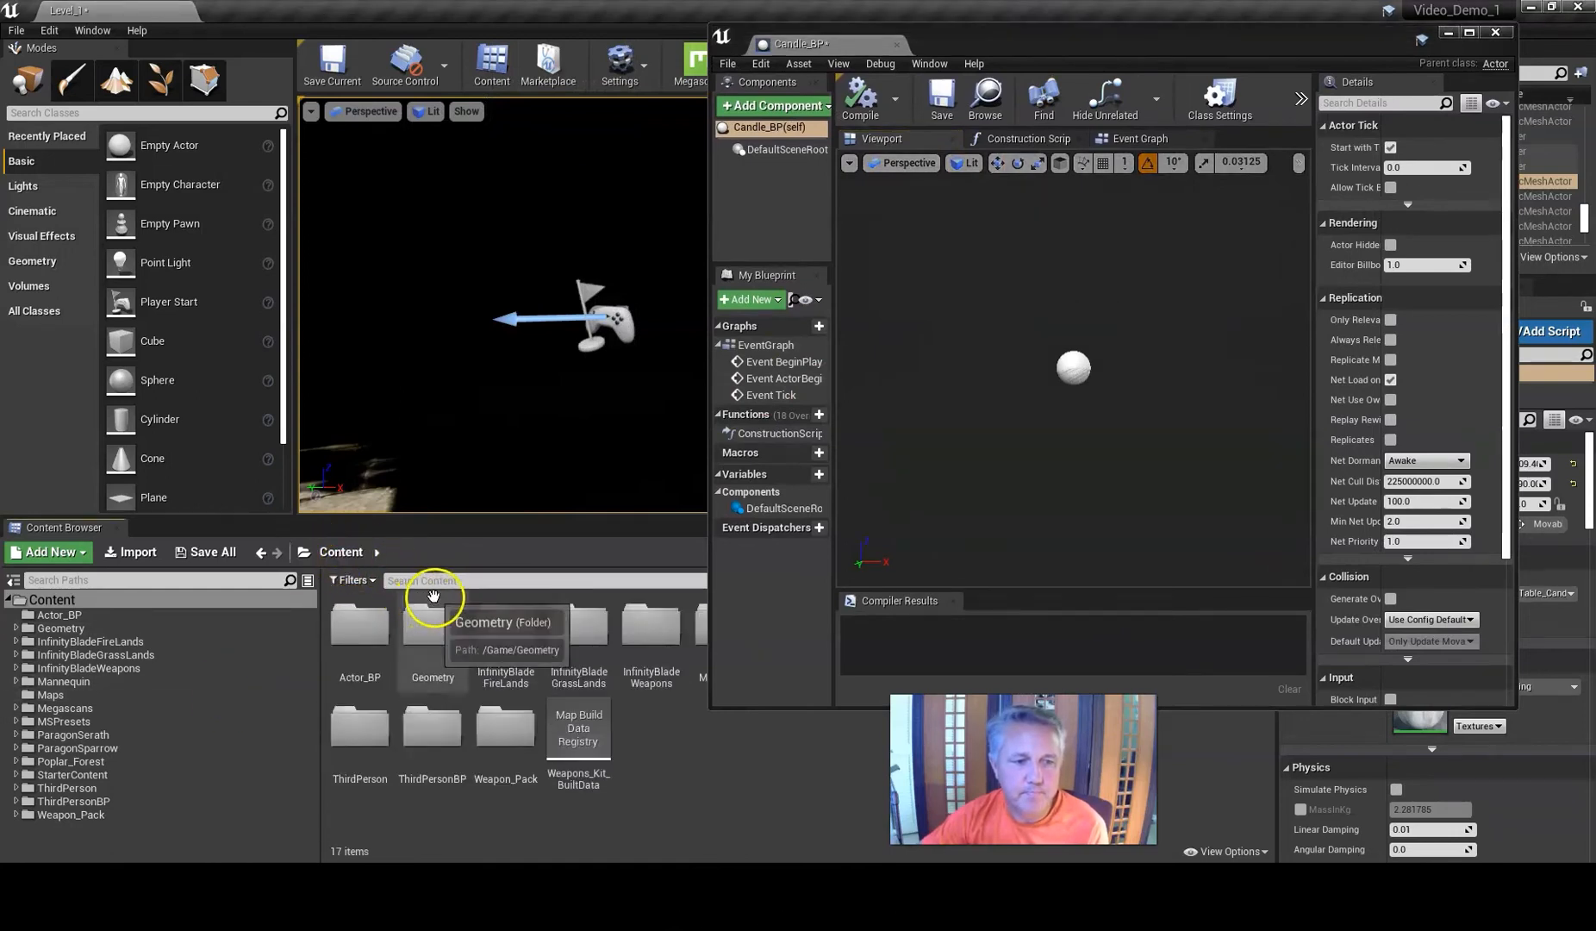
left_click(436, 581)
type("Candle")
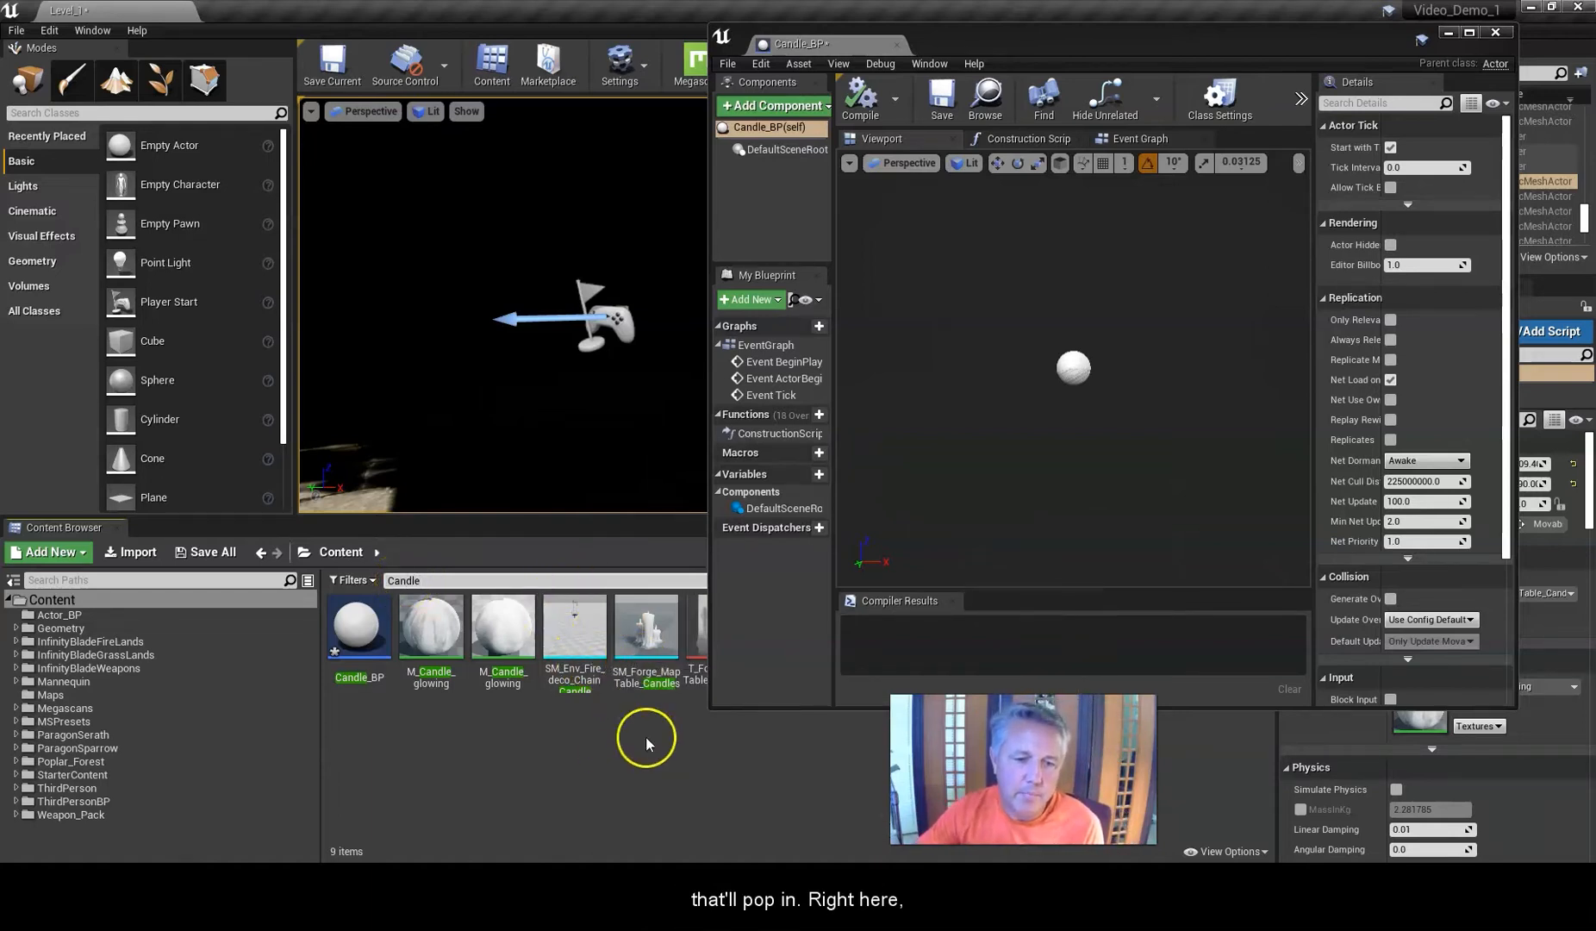
mouse_move(652, 643)
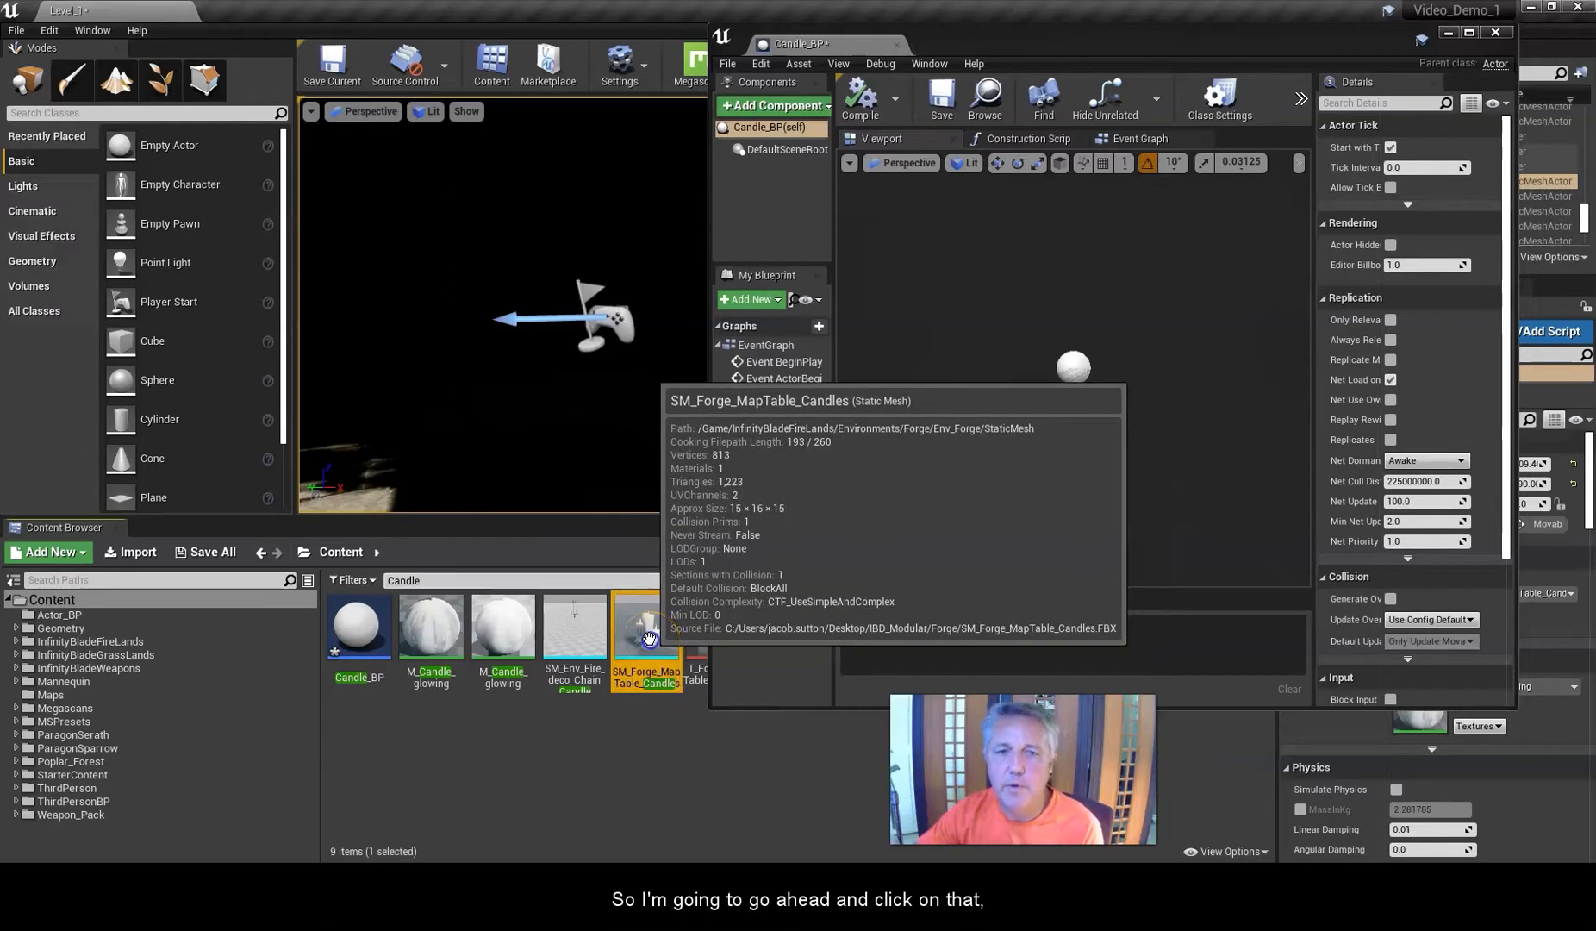
left_click_drag(649, 636, 743, 176)
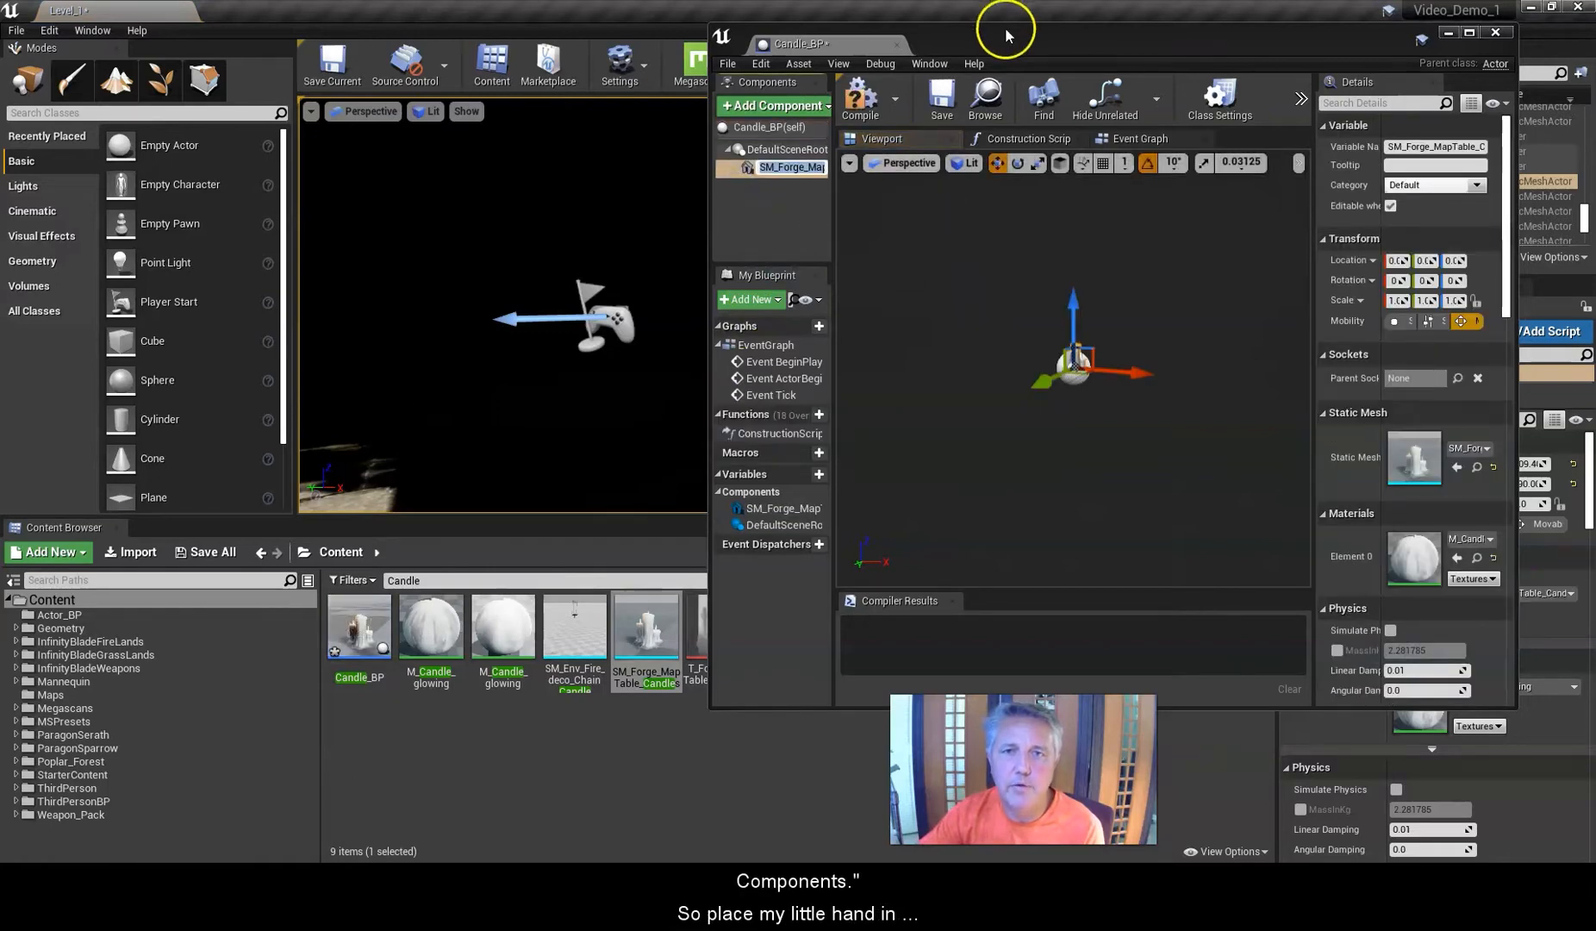
type("C")
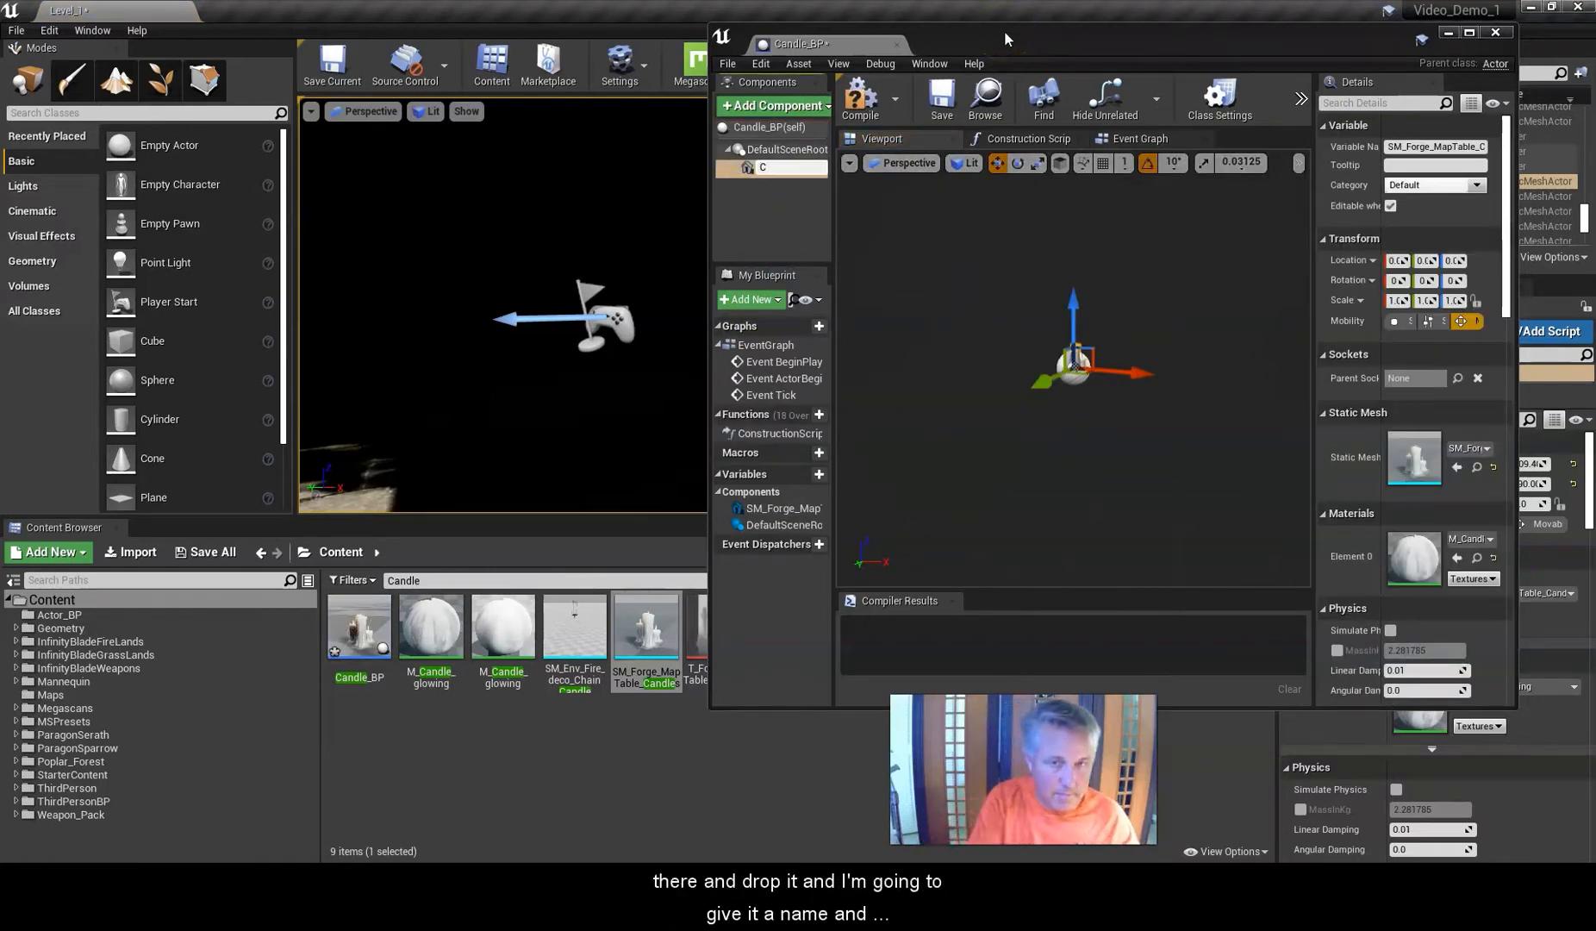
type("andles")
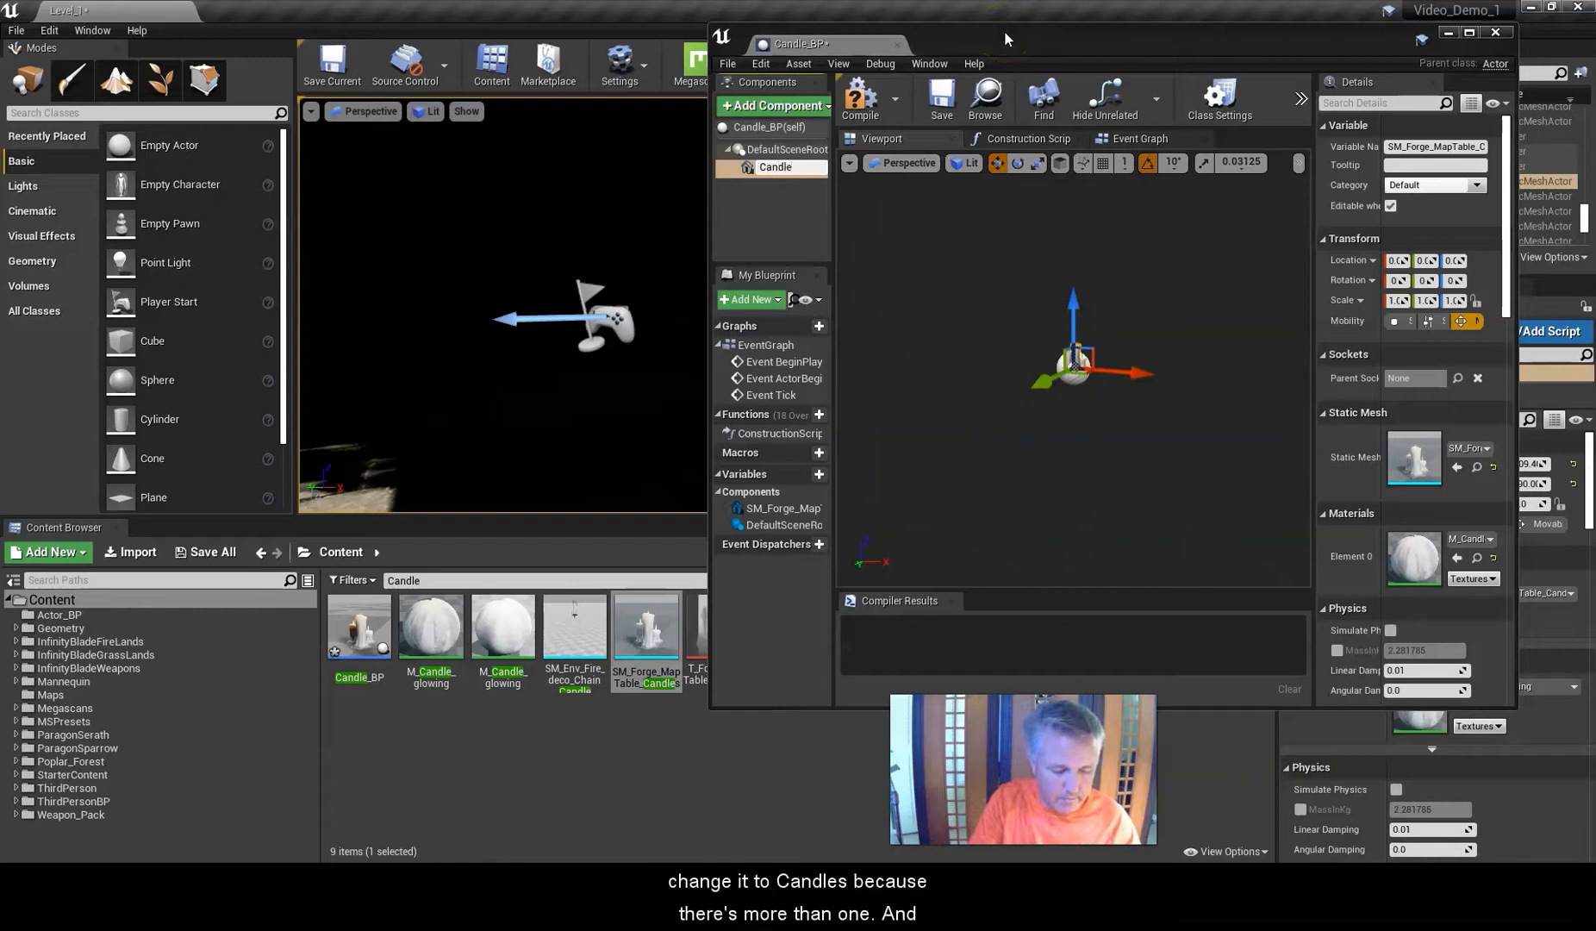
Confirm the Candles component name, maximize the Blueprint Editor, and examine the candle mesh up close in the viewport.
key("Return")
left_click_drag(1003, 30, 598, 10)
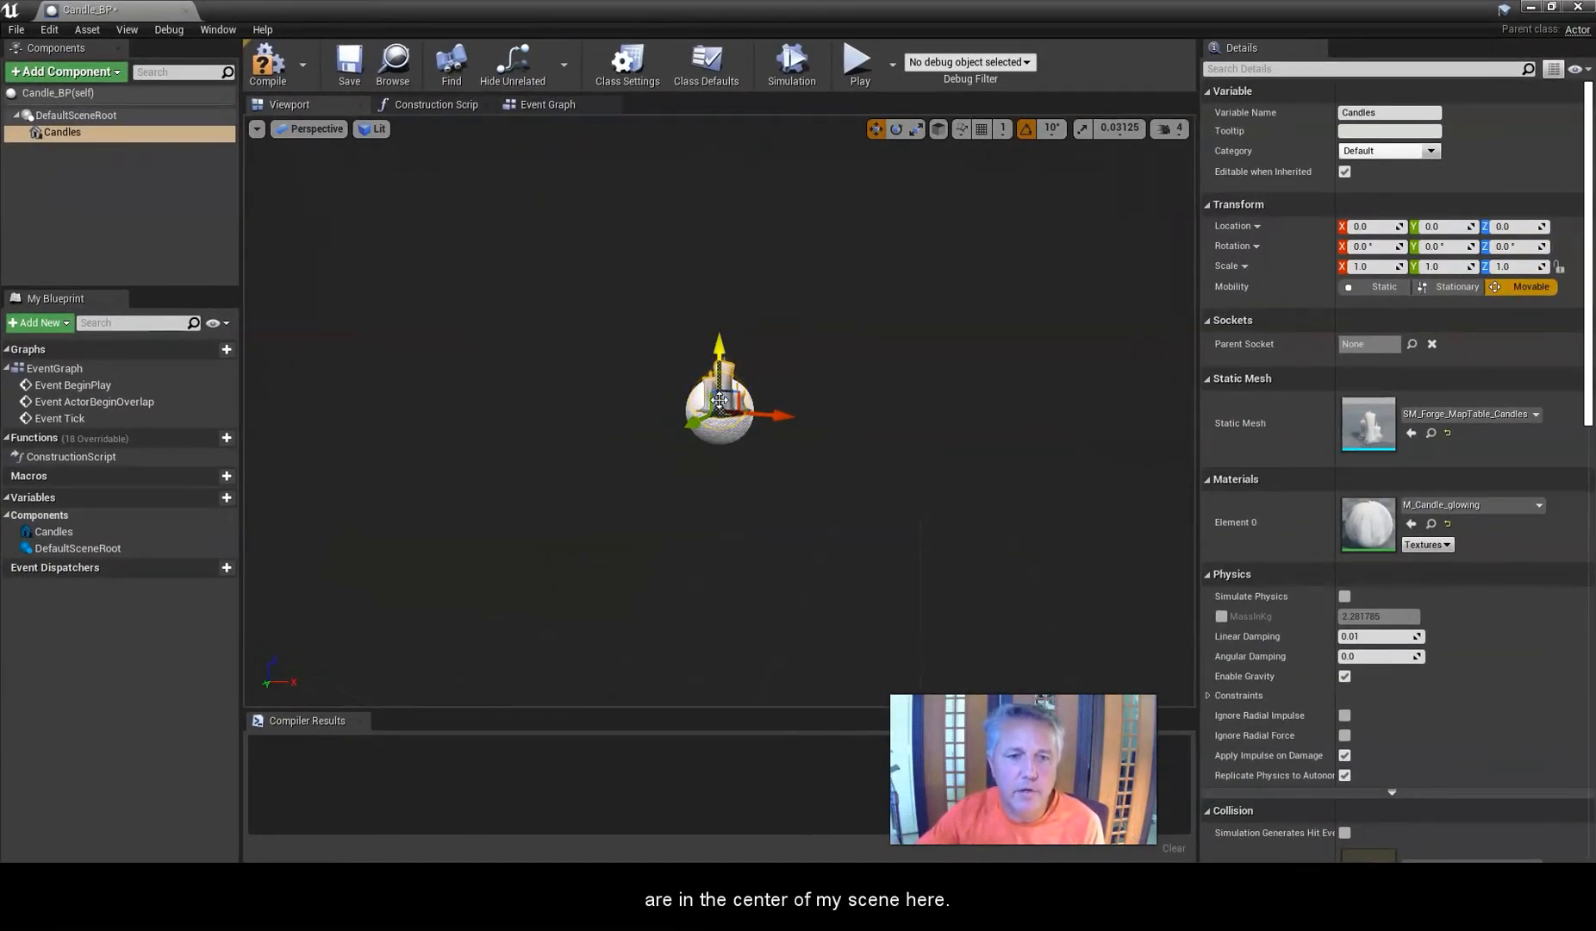
scroll(719, 399, "up", 5)
right_click_drag(722, 345, 722, 348)
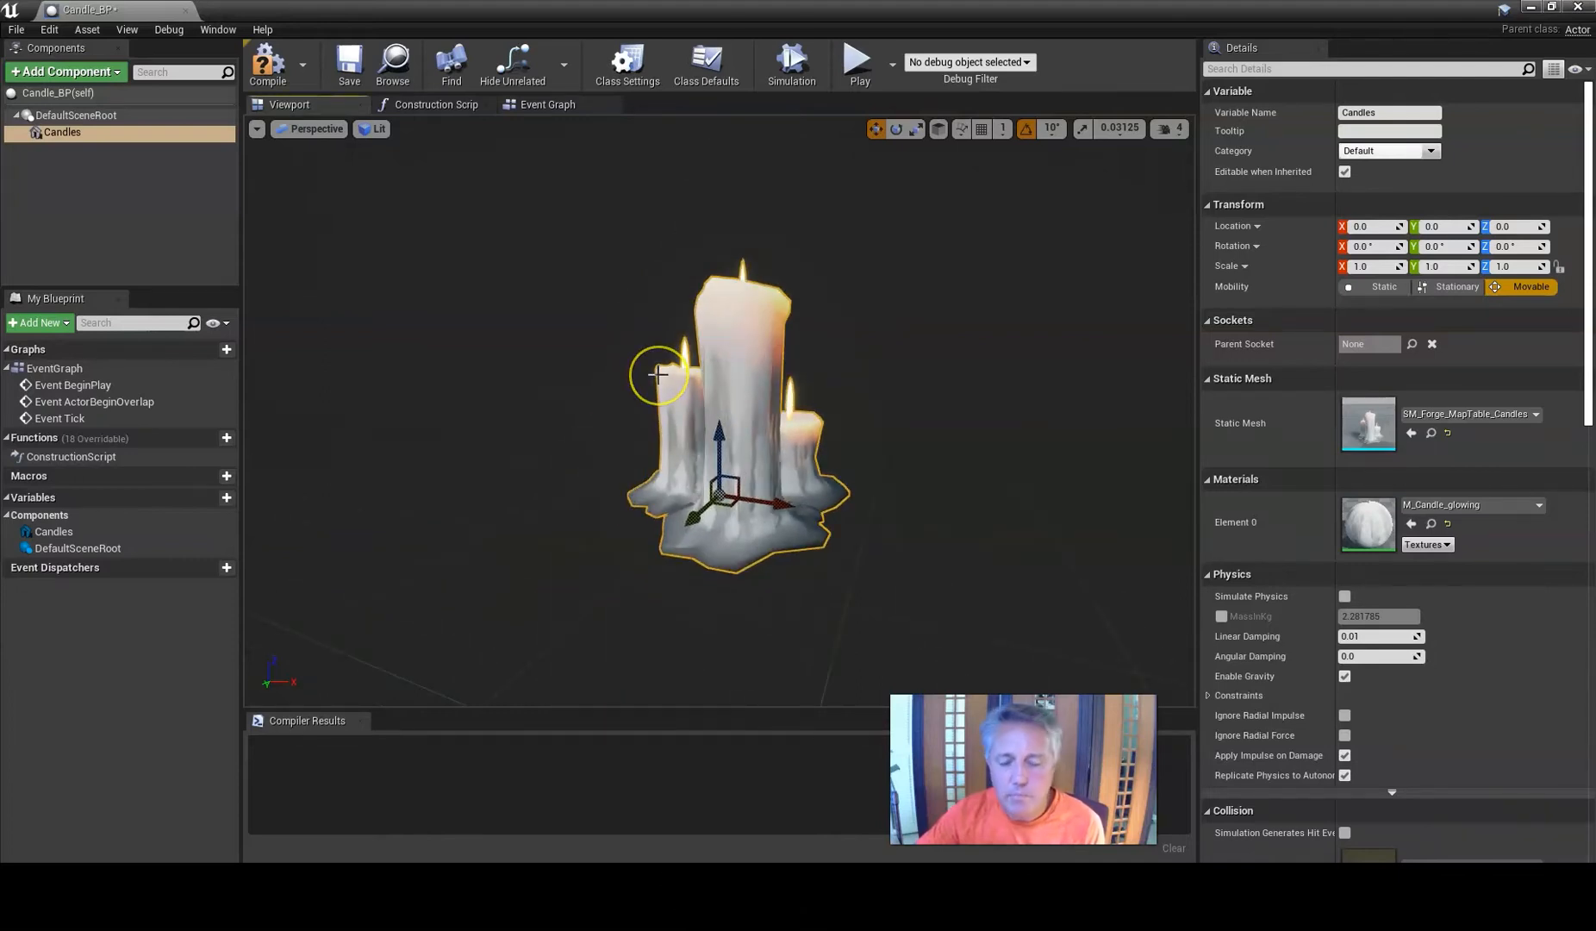
mouse_move(655, 362)
middle_mouse_down()
mouse_move(655, 349)
mouse_move(648, 379)
middle_mouse_up()
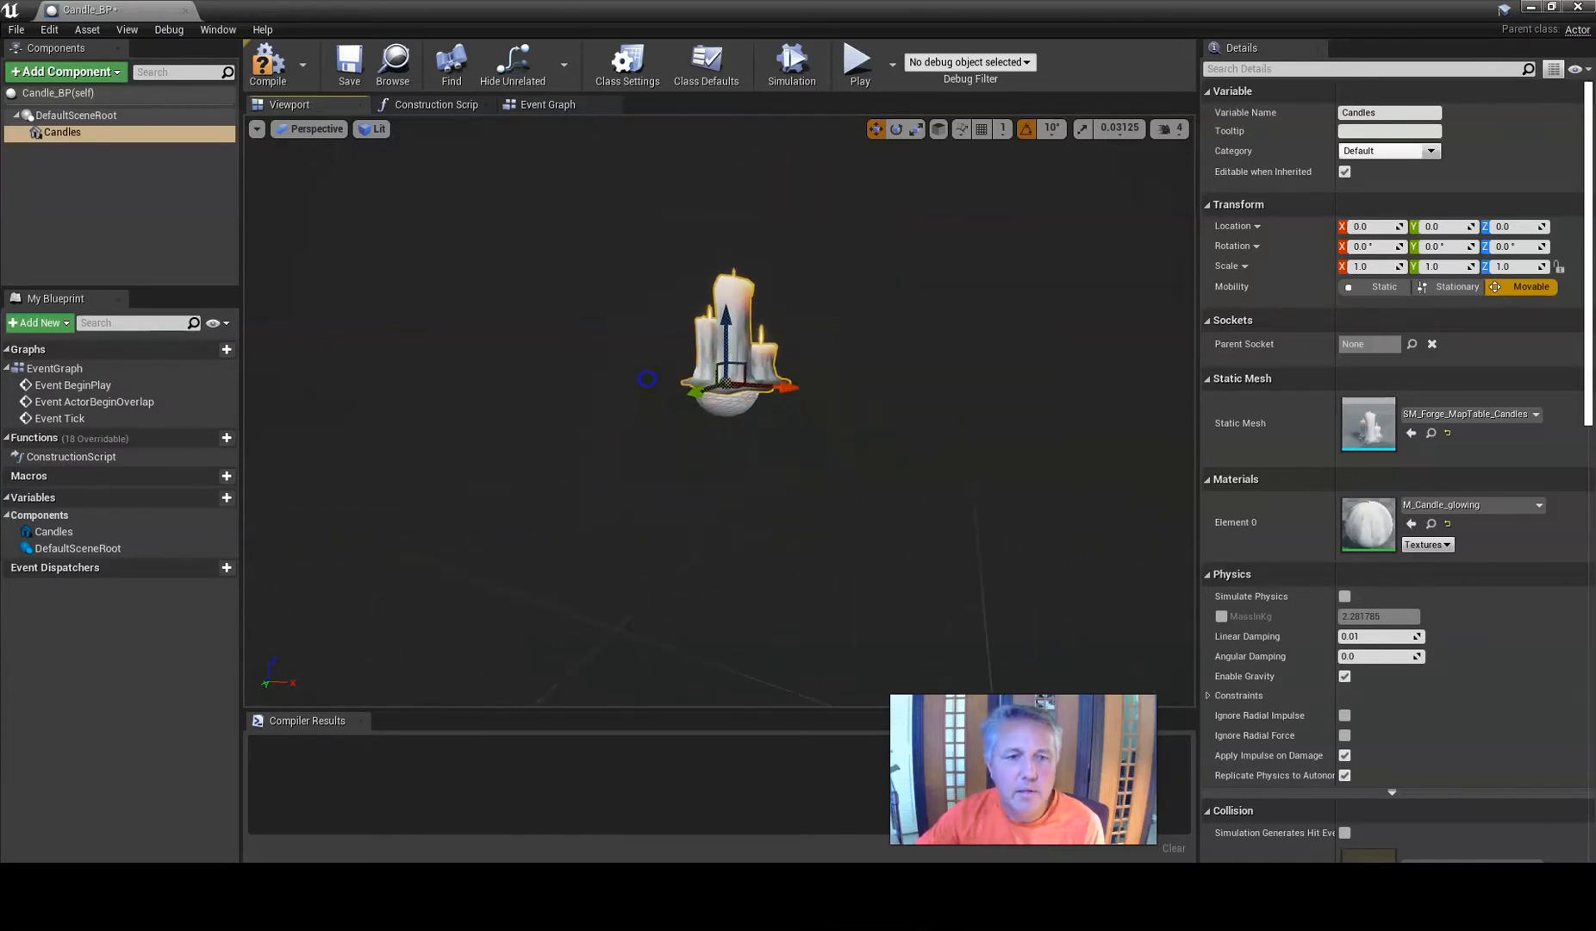
left_click_drag(647, 379, 652, 359)
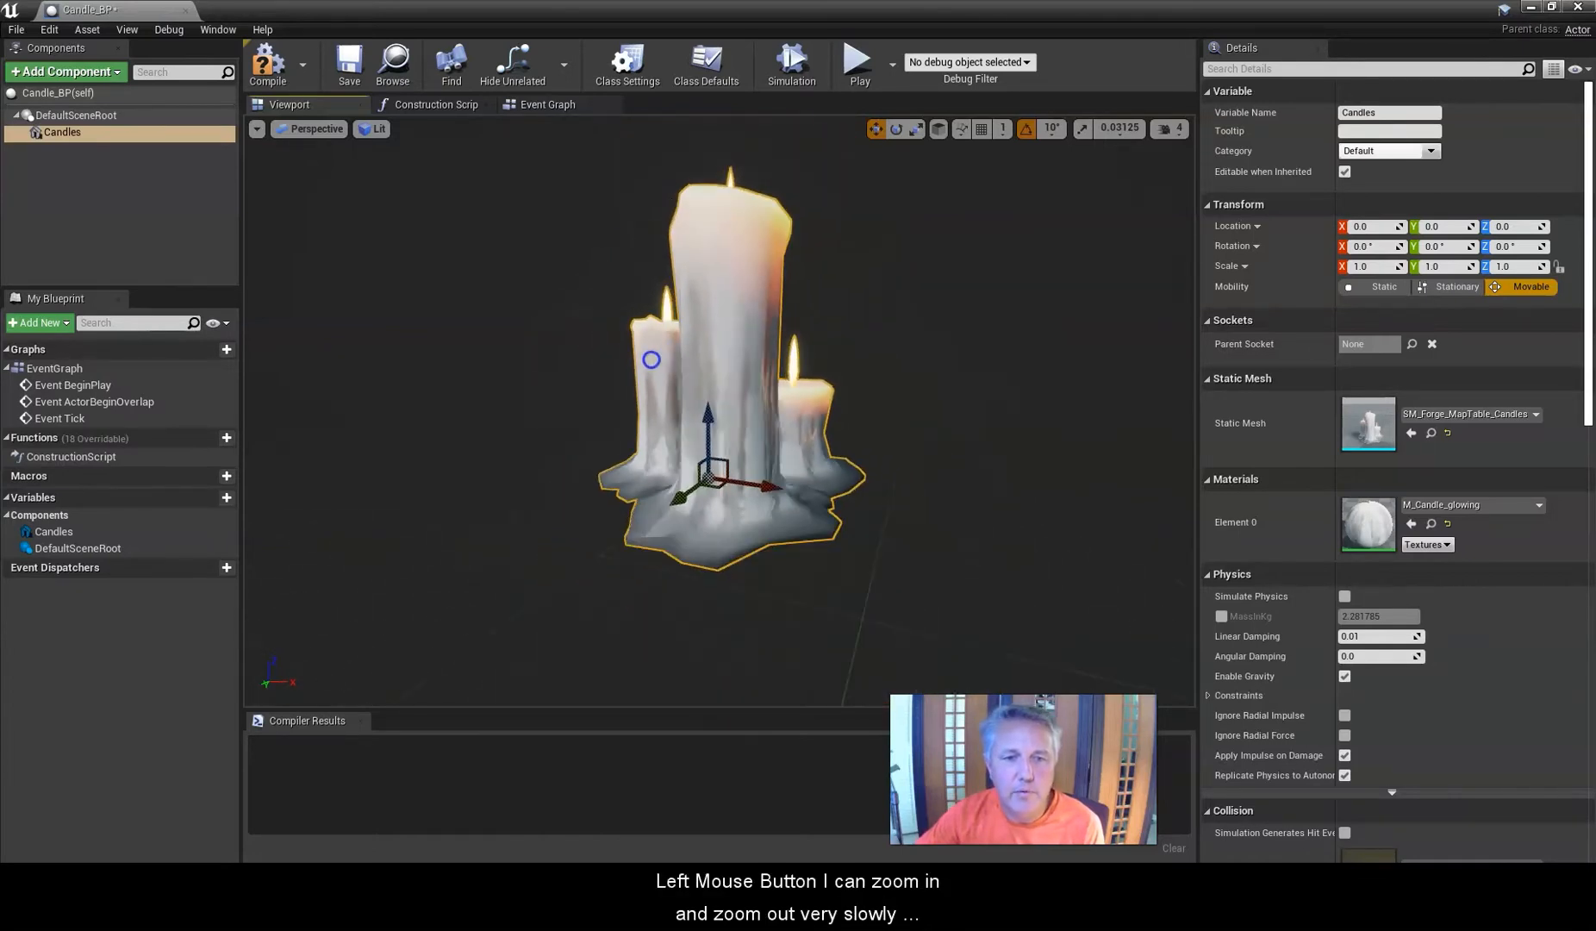
mouse_move(686, 382)
right_mouse_down()
mouse_move(602, 387)
mouse_move(773, 368)
mouse_move(659, 371)
mouse_move(675, 374)
right_mouse_up()
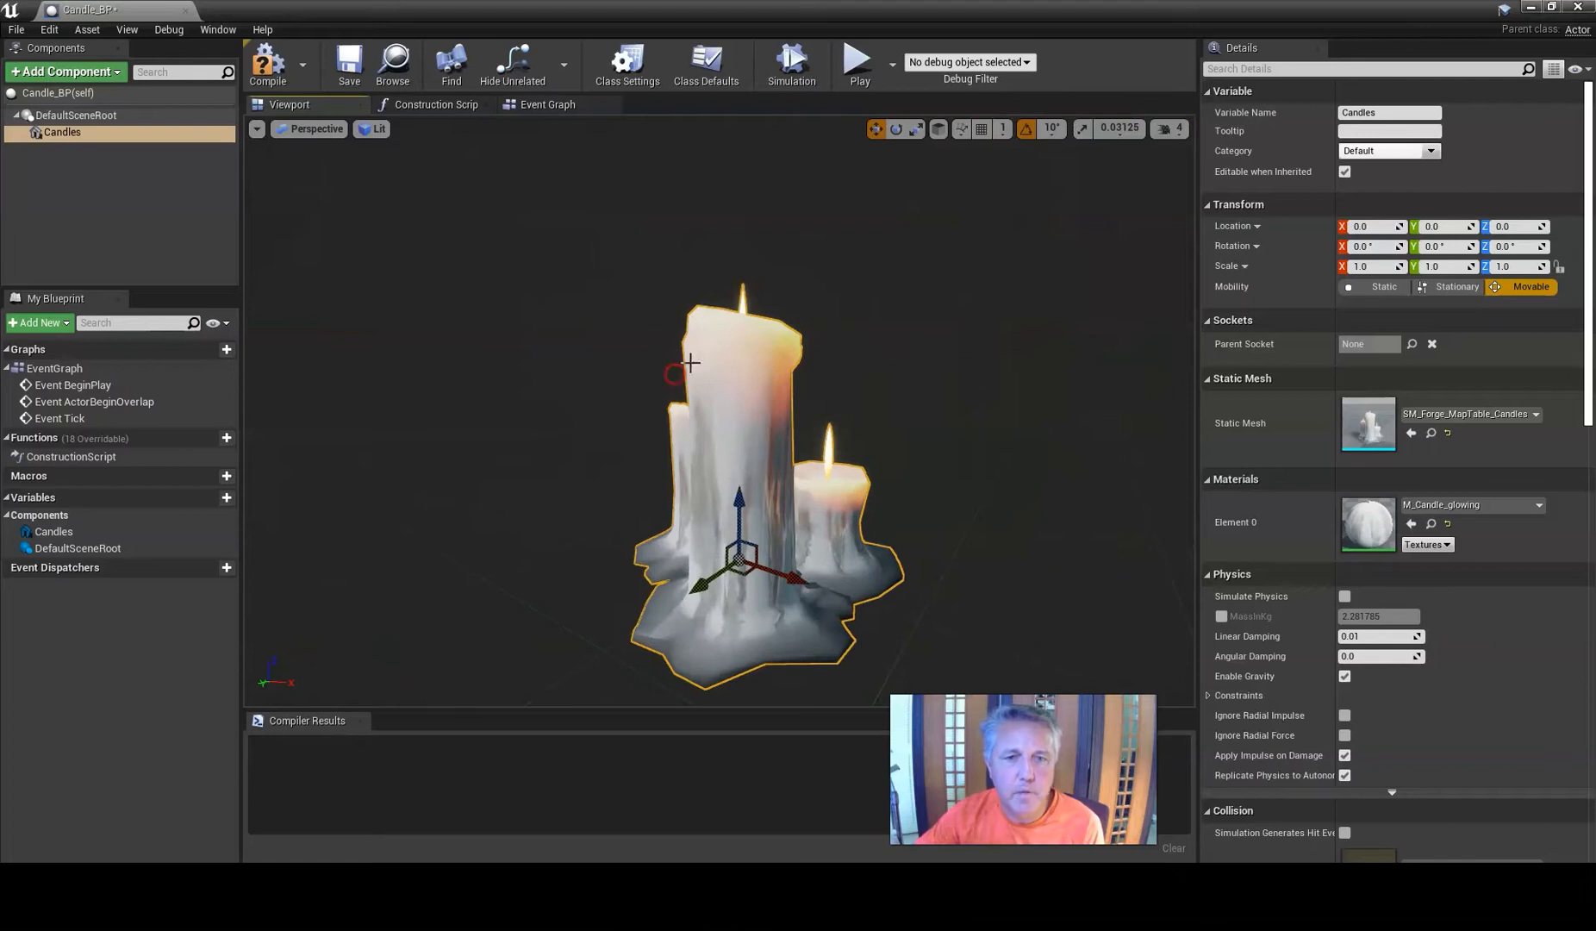
left_click(706, 382)
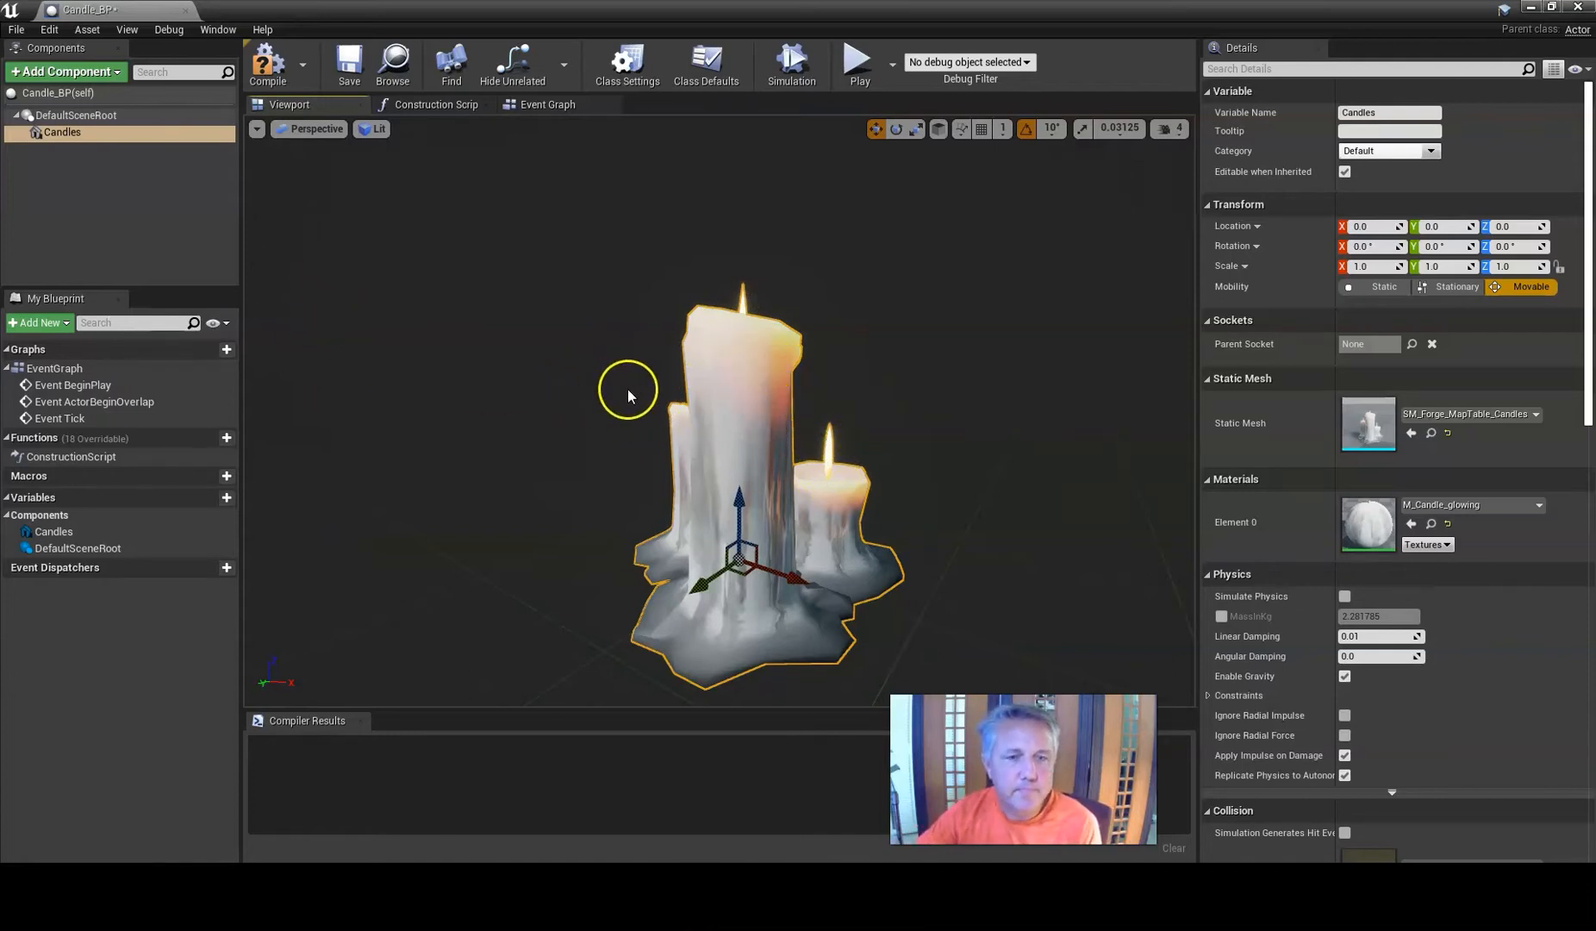
scroll(731, 393, "down", 5)
scroll(730, 394, "up", 5)
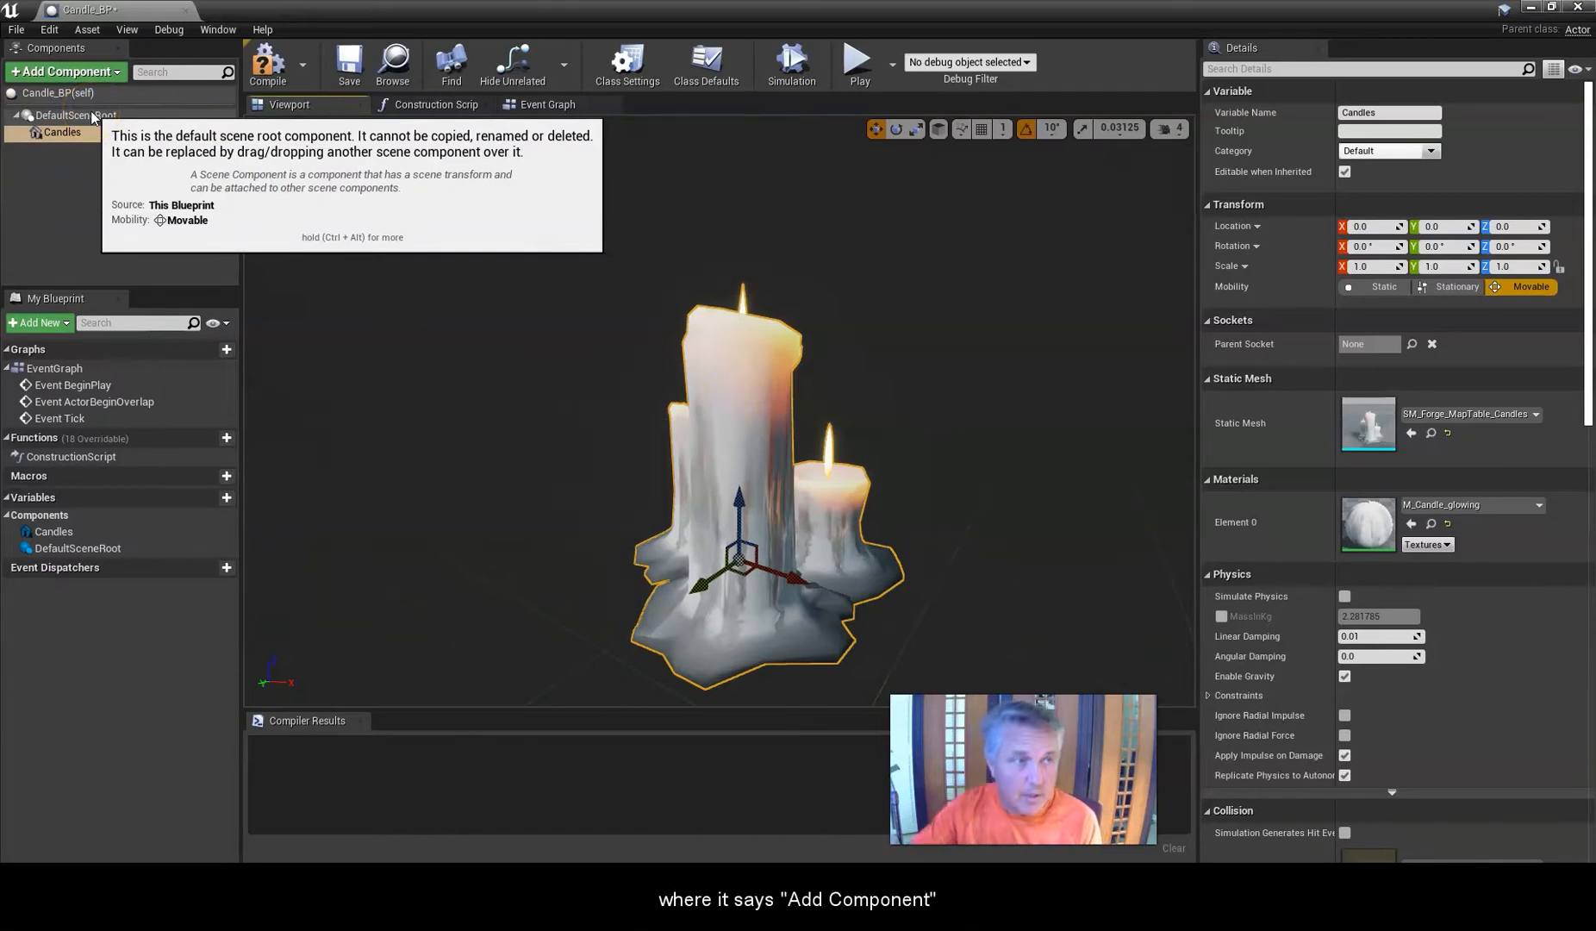
Add a Point Light component to Candle_BP.
left_click(114, 73)
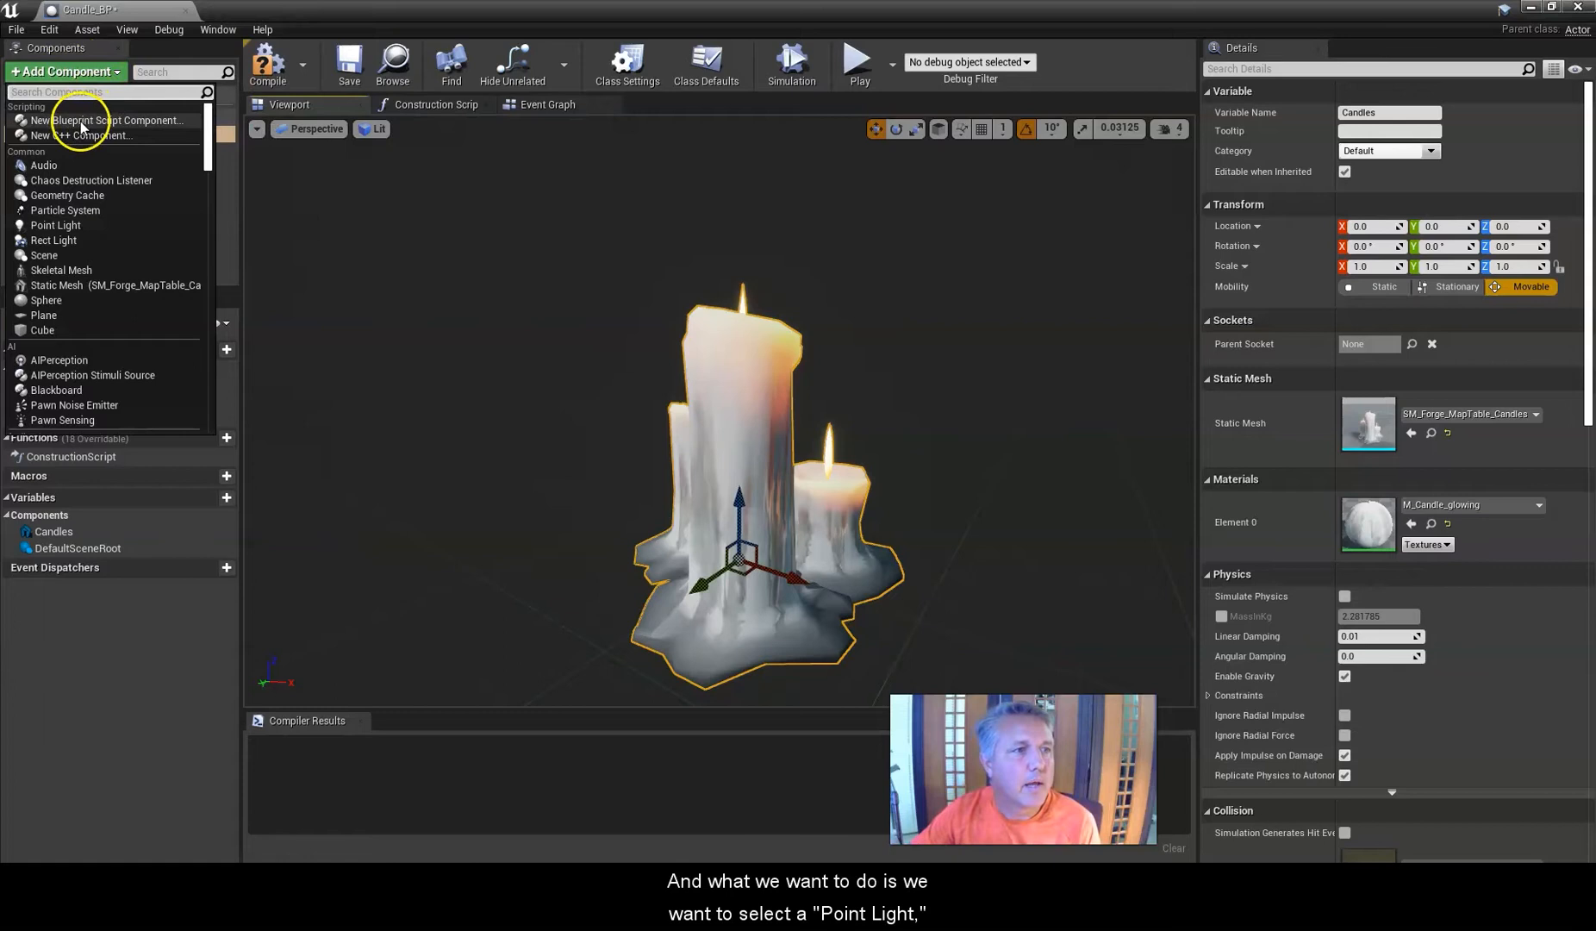
left_click(54, 225)
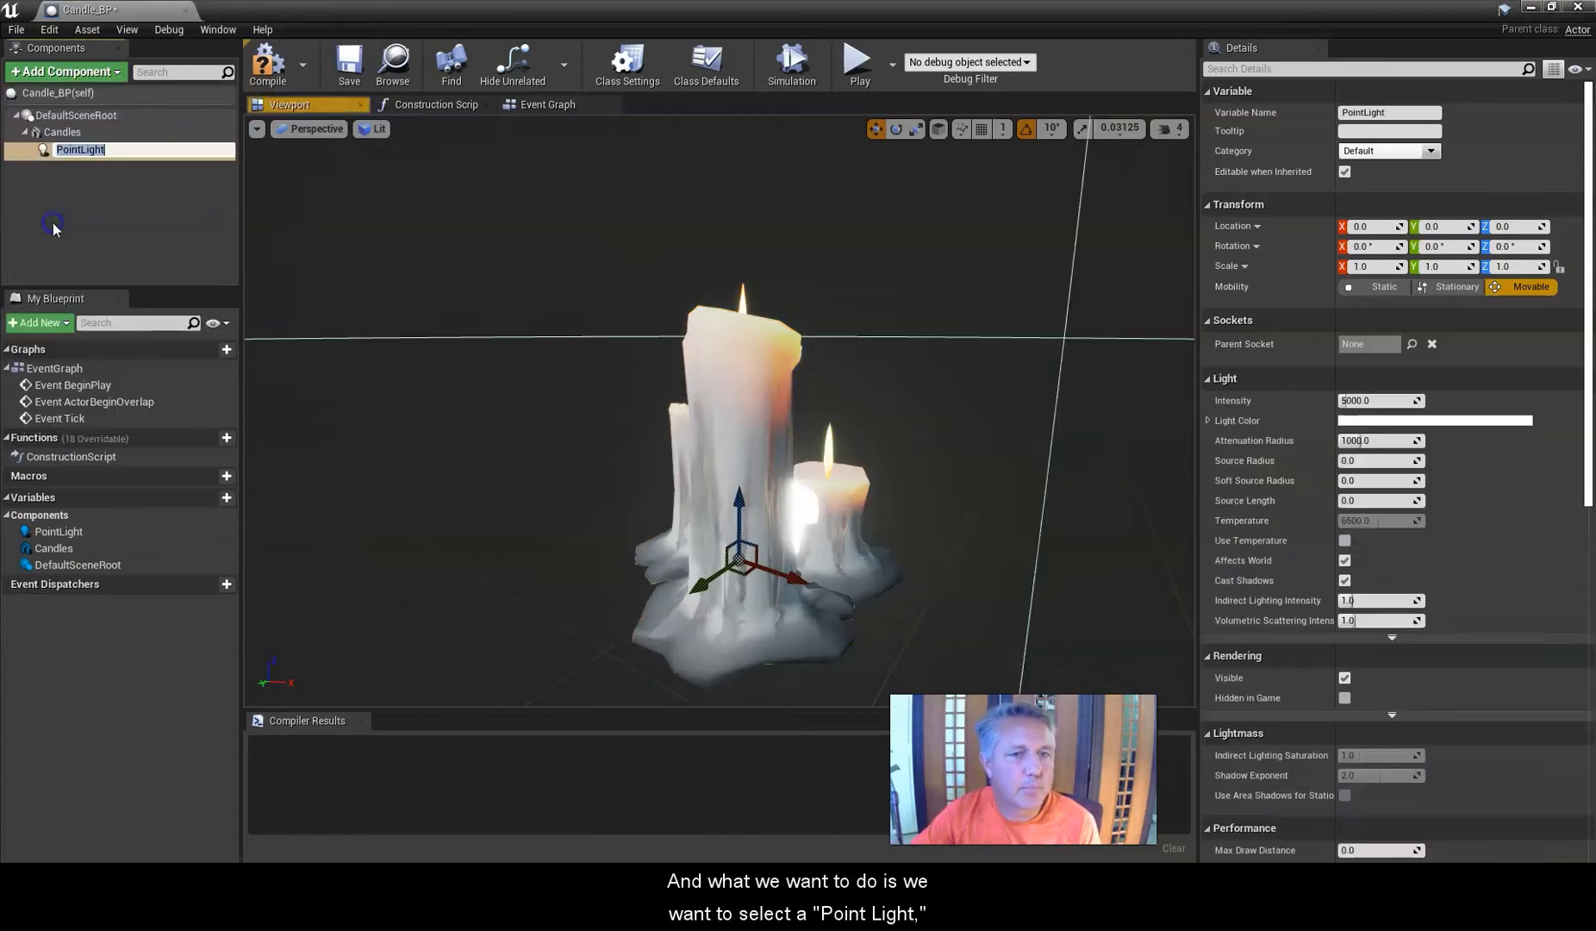
middle_click_drag(580, 405, 577, 401)
scroll(579, 409, "down", 3)
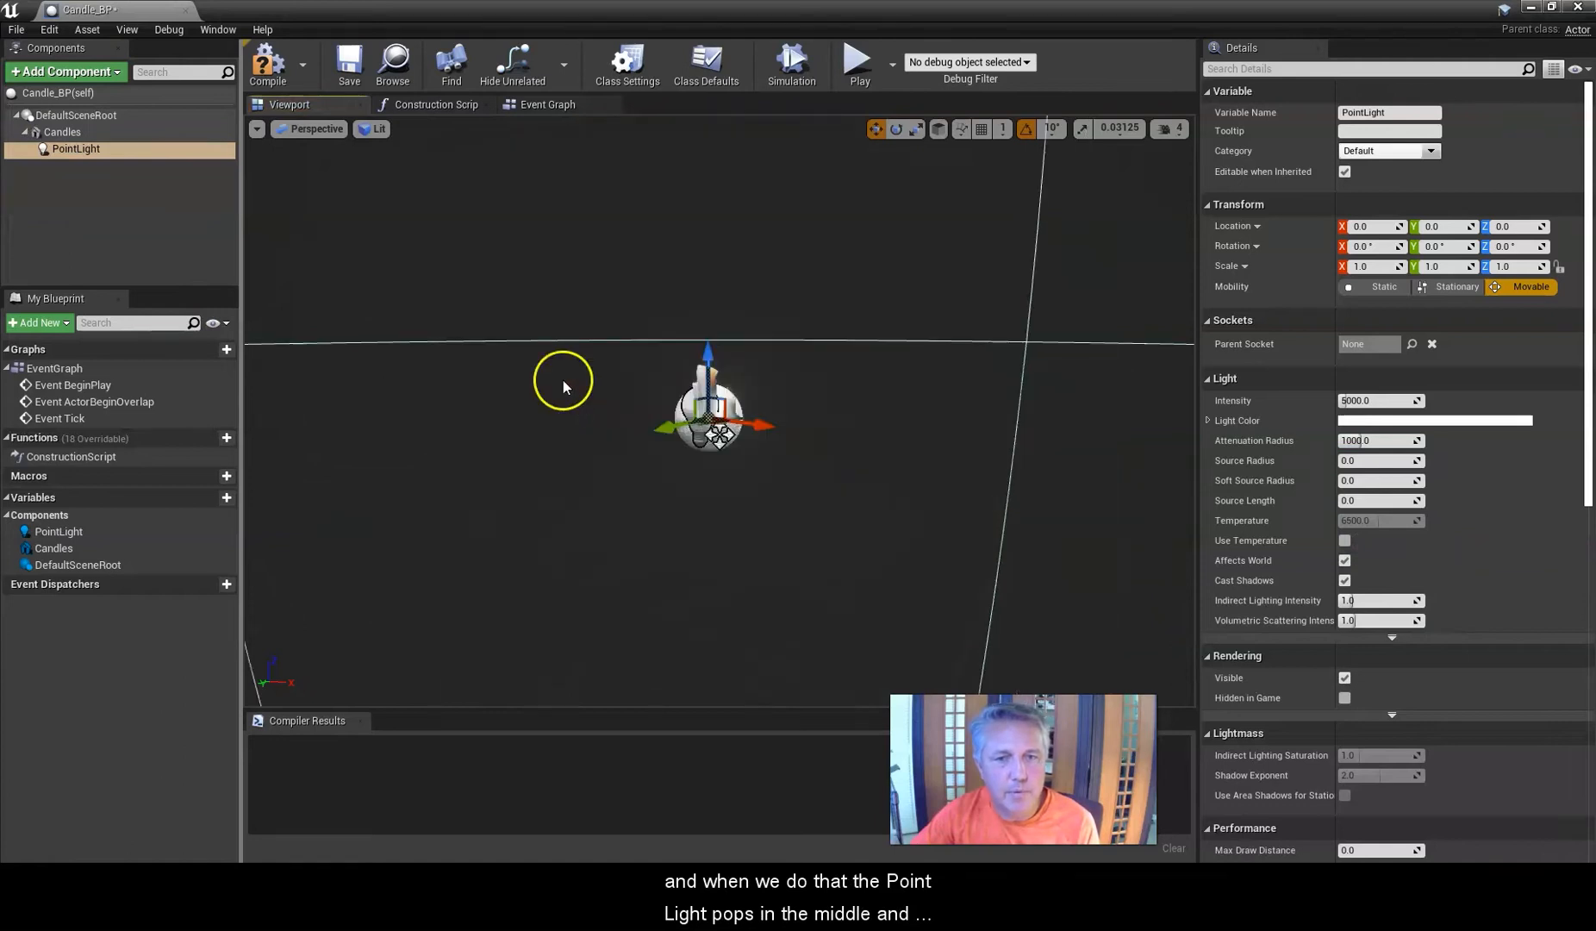
Move the point light up and over toward the tallest candle's flame.
right_click_drag(552, 368, 573, 319)
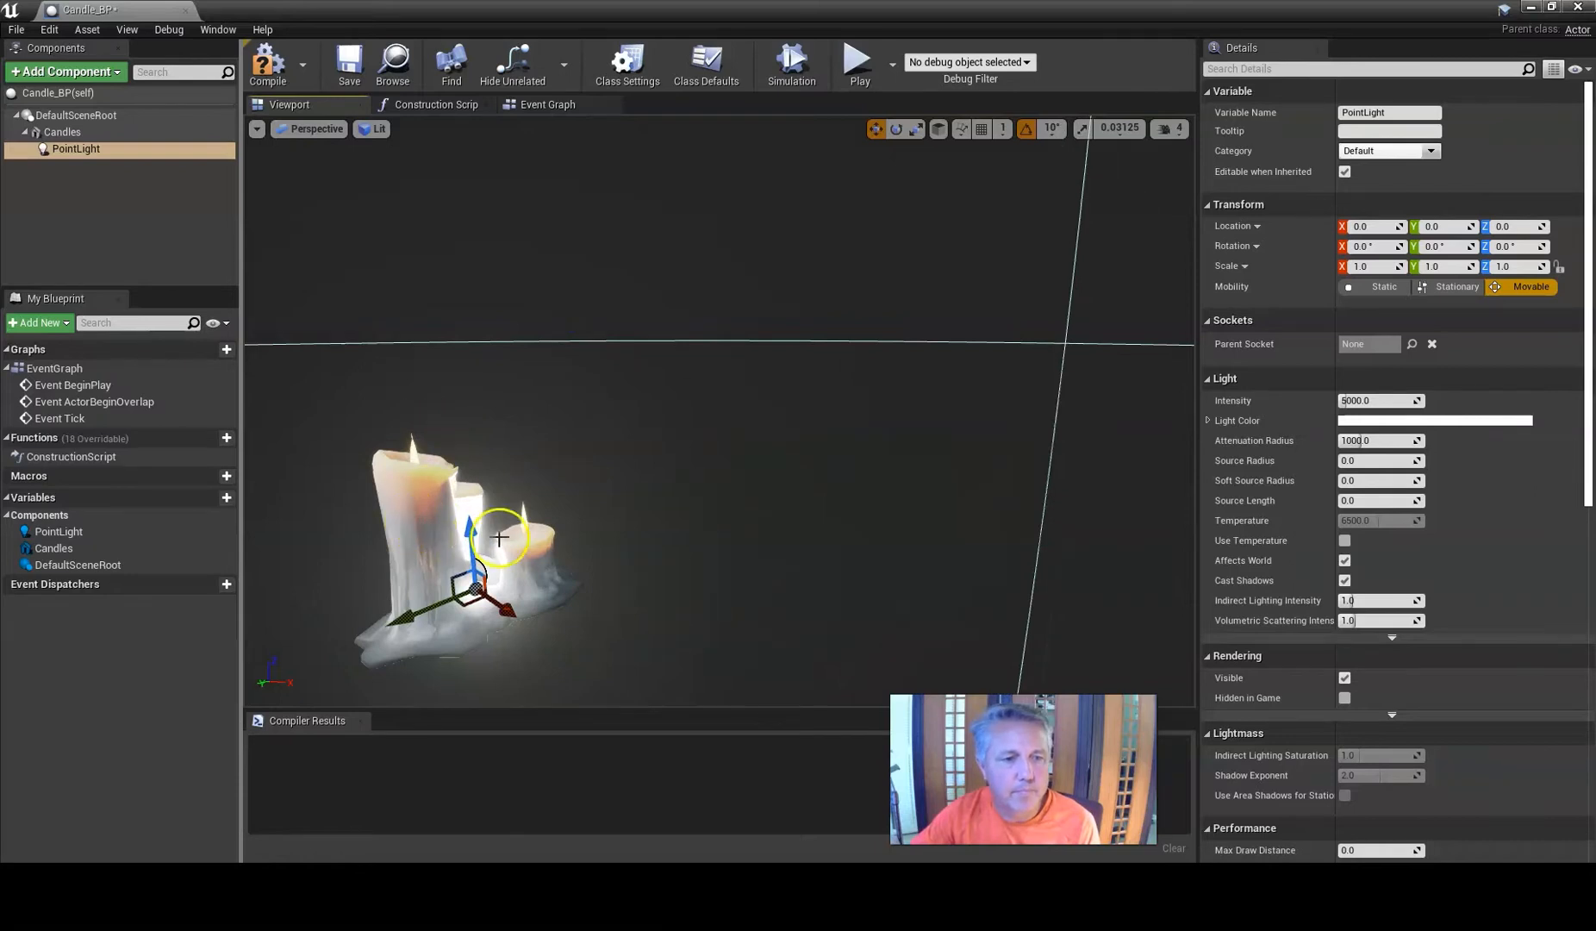
left_click_drag(476, 529, 463, 392)
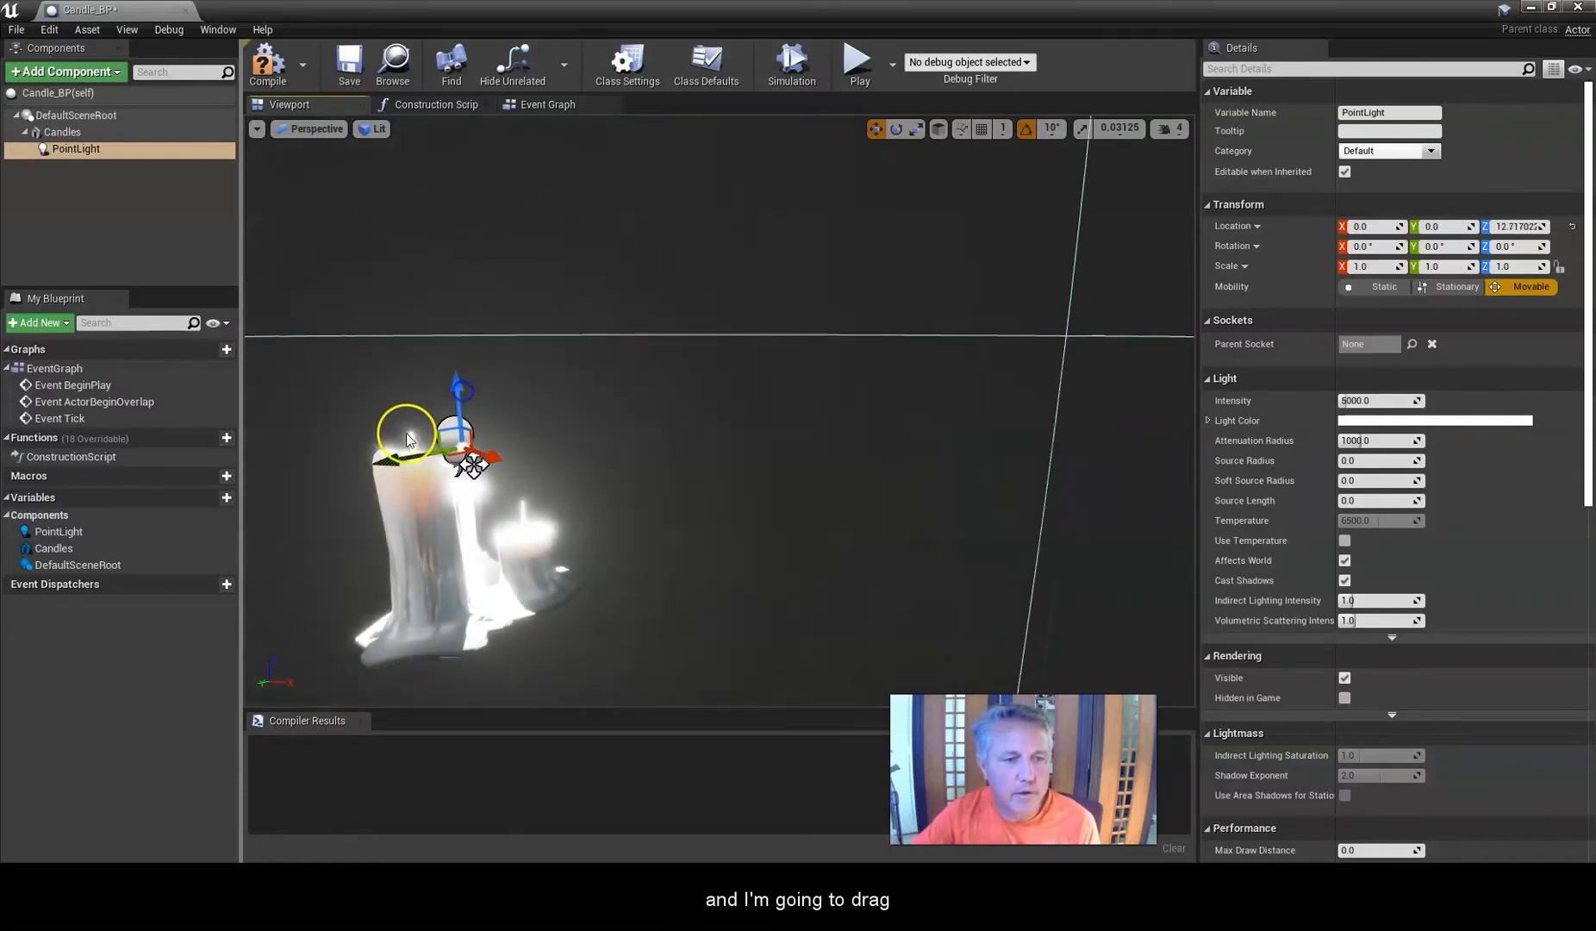
left_click_drag(473, 465, 435, 487)
left_click_drag(358, 532, 361, 538)
mouse_move(361, 538)
middle_mouse_down()
mouse_move(383, 545)
mouse_move(363, 540)
middle_mouse_up()
middle_click_drag(610, 469, 607, 466)
scroll(616, 442, "down", 1)
right_click_drag(616, 442, 622, 507)
mouse_move(683, 370)
middle_mouse_down()
mouse_move(644, 402)
mouse_move(663, 385)
middle_mouse_up()
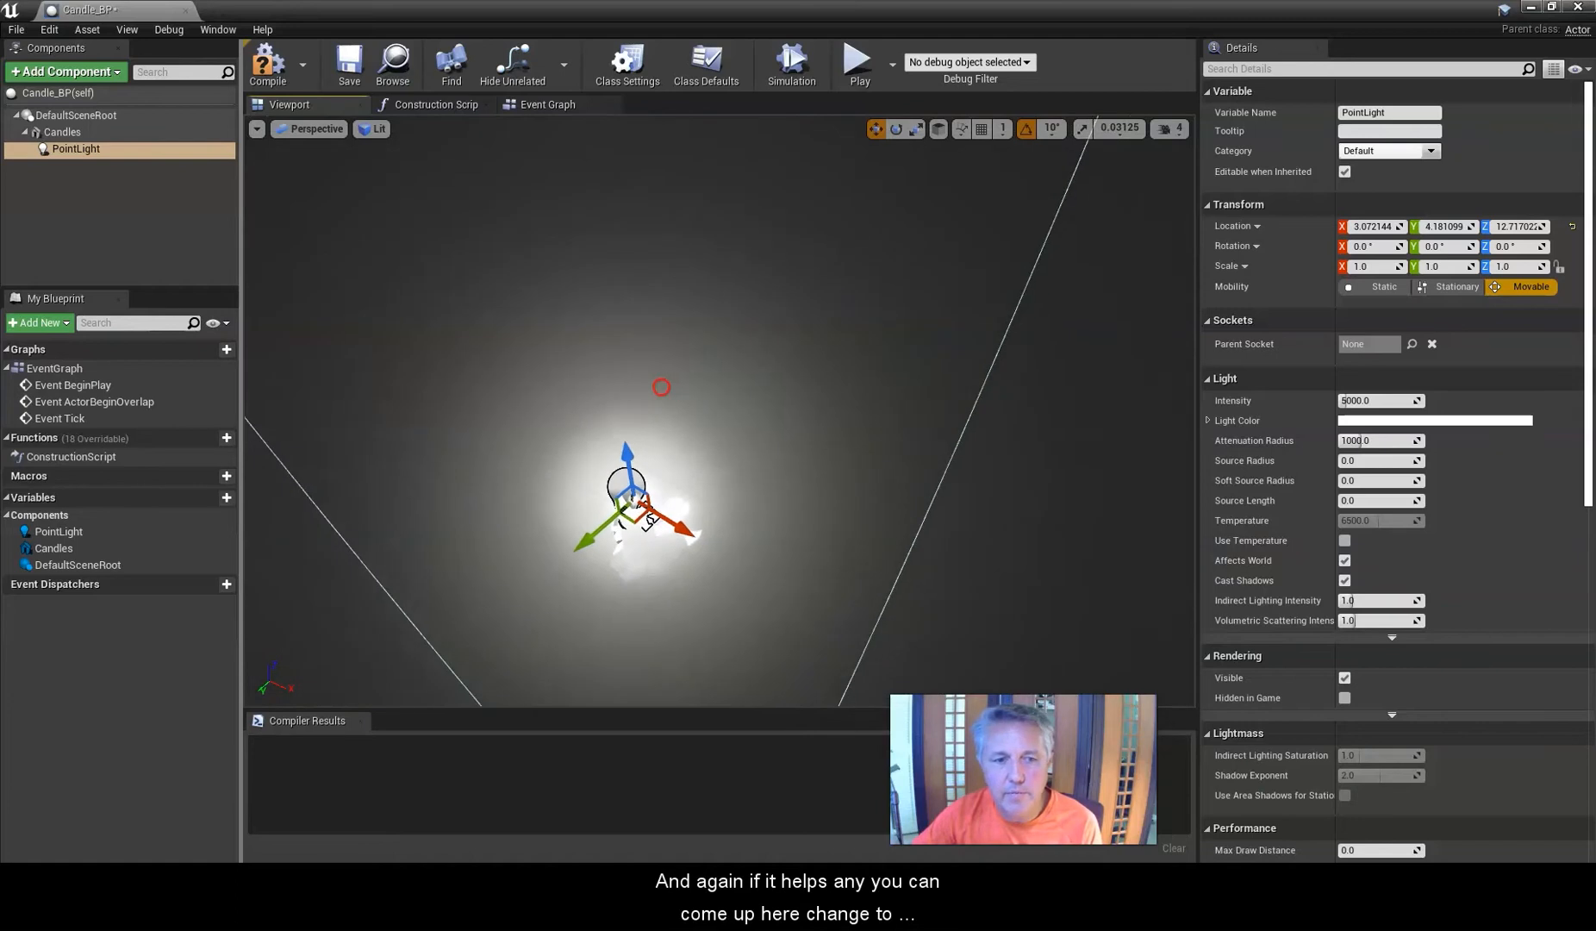
Switch the viewport to Top view and back to Perspective to check the light's position over the candles.
left_click(307, 129)
left_click(309, 169)
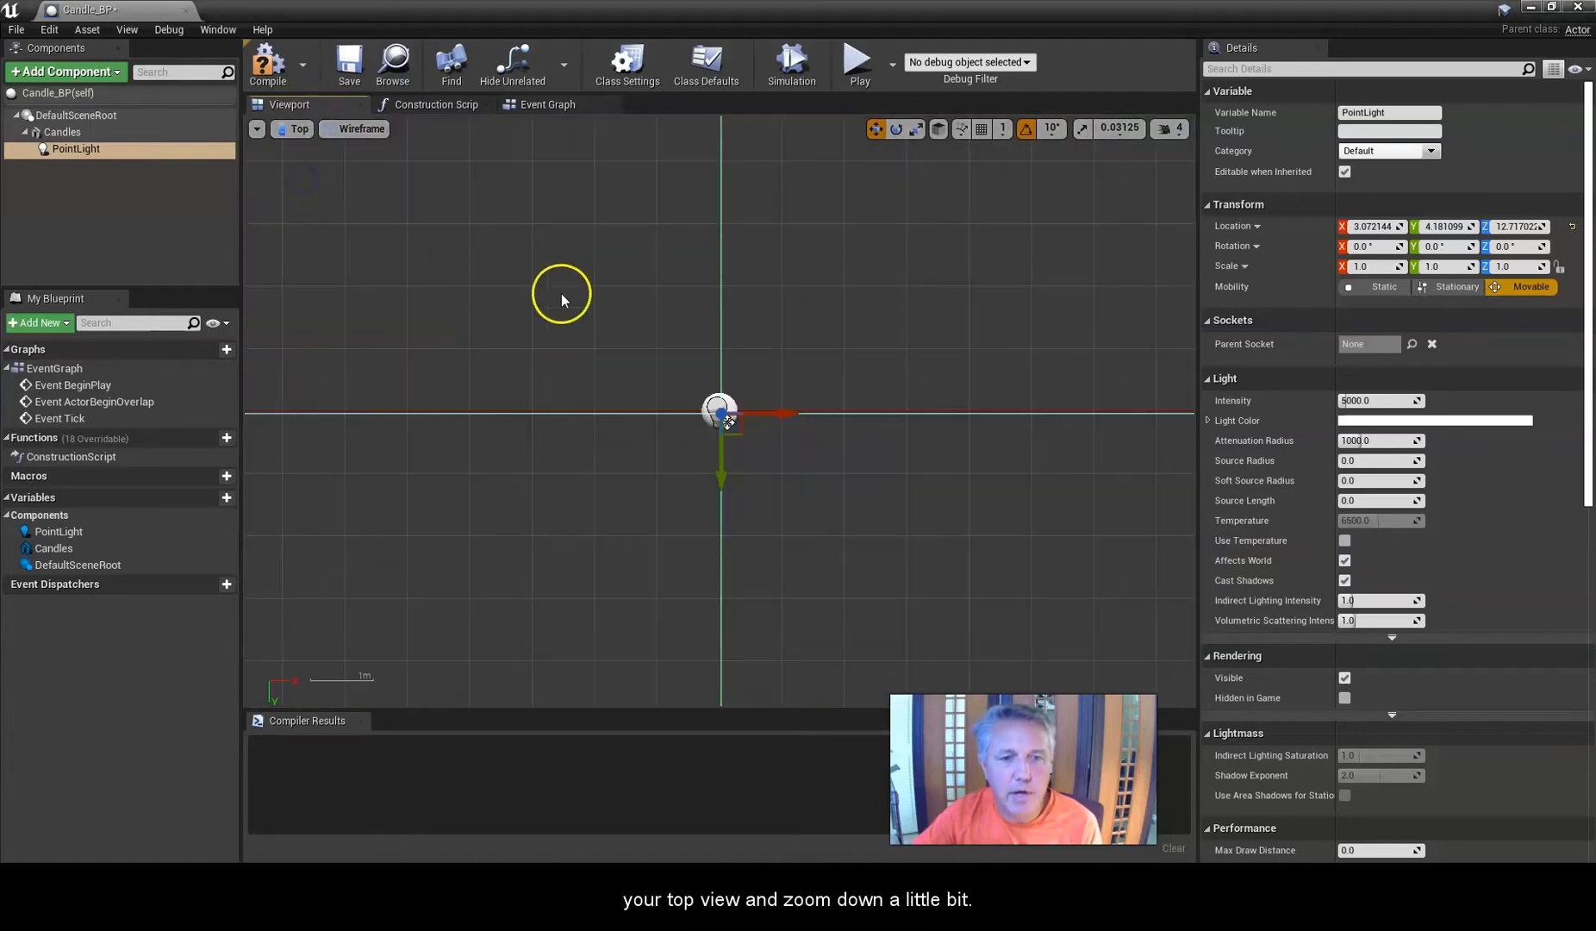
scroll(723, 483, "up", 6)
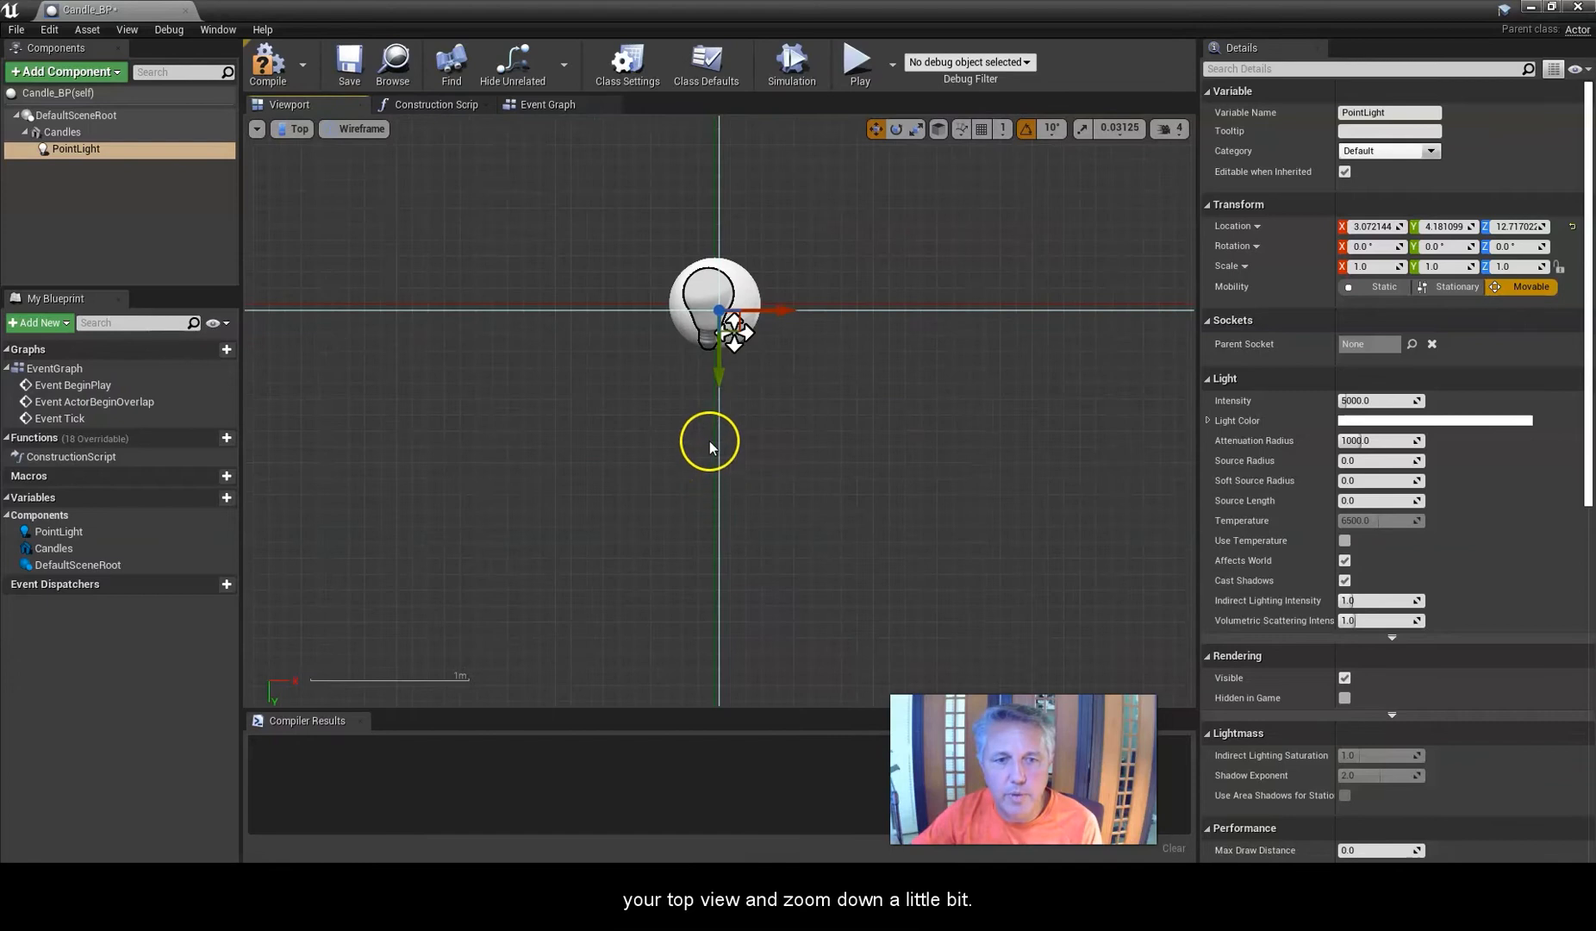
scroll(696, 333, "down", 6)
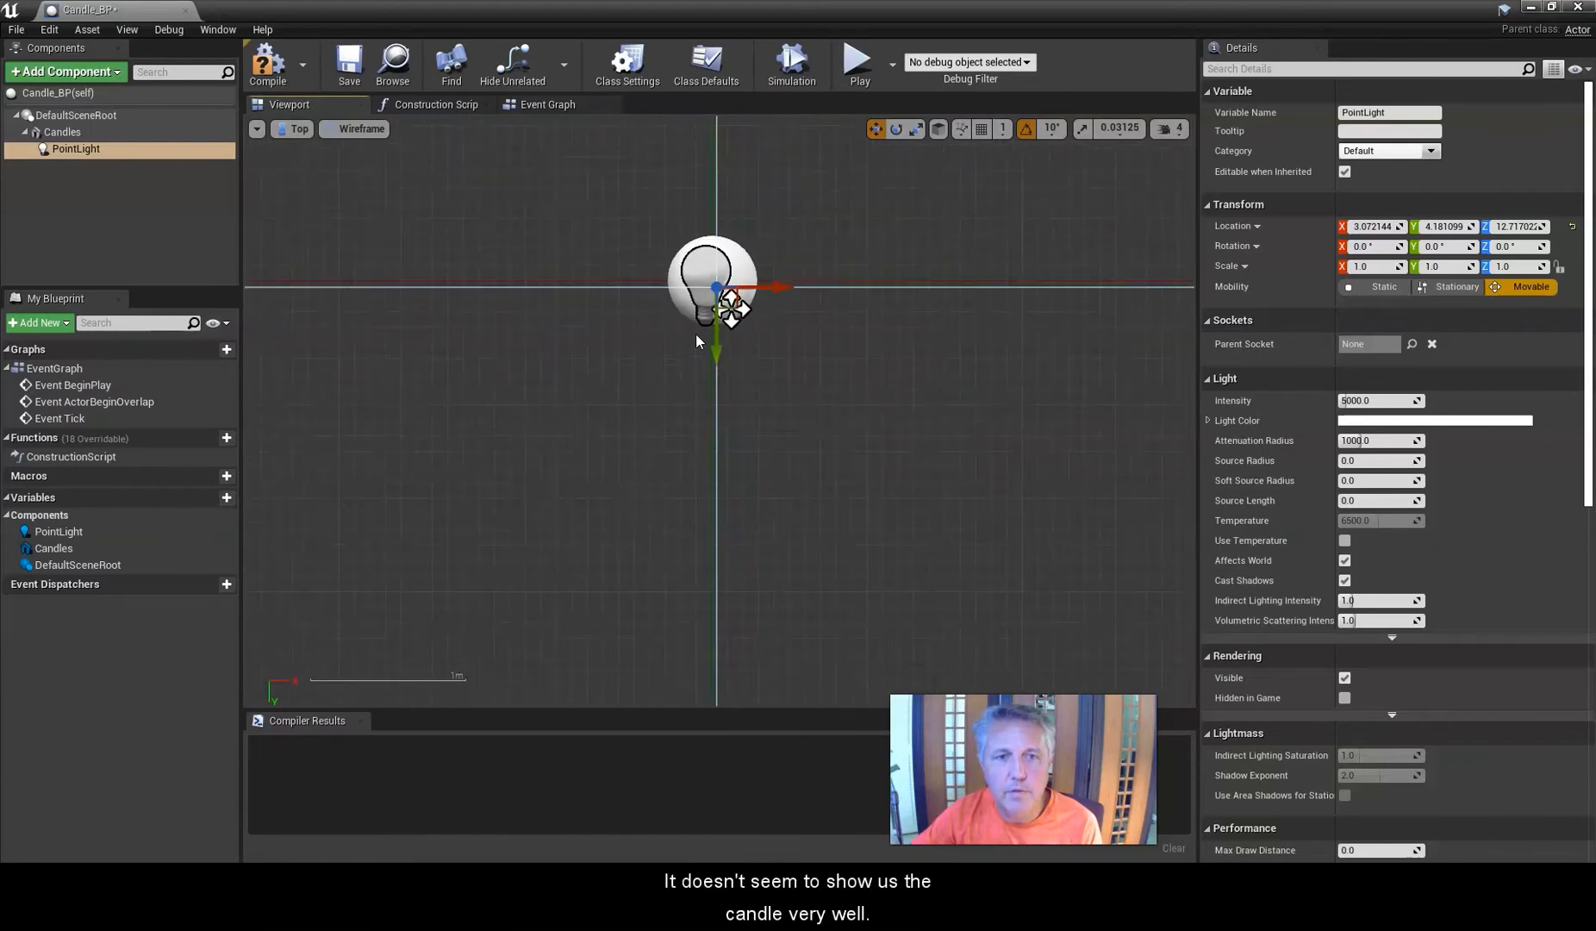
scroll(692, 337, "up", 6)
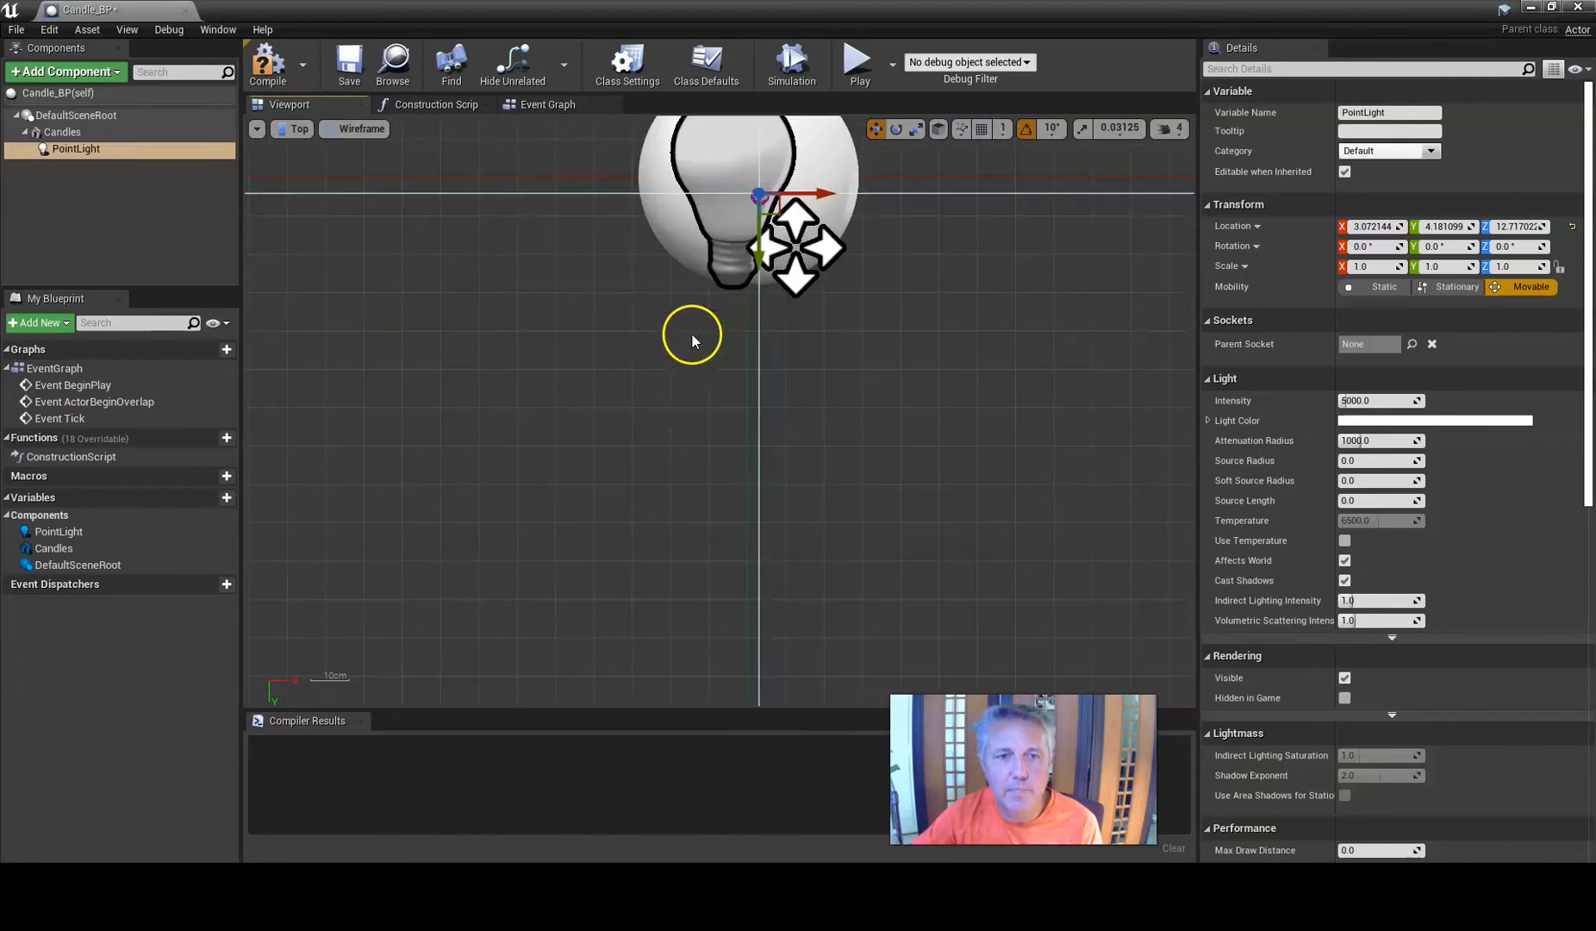
left_click(304, 129)
left_click(326, 155)
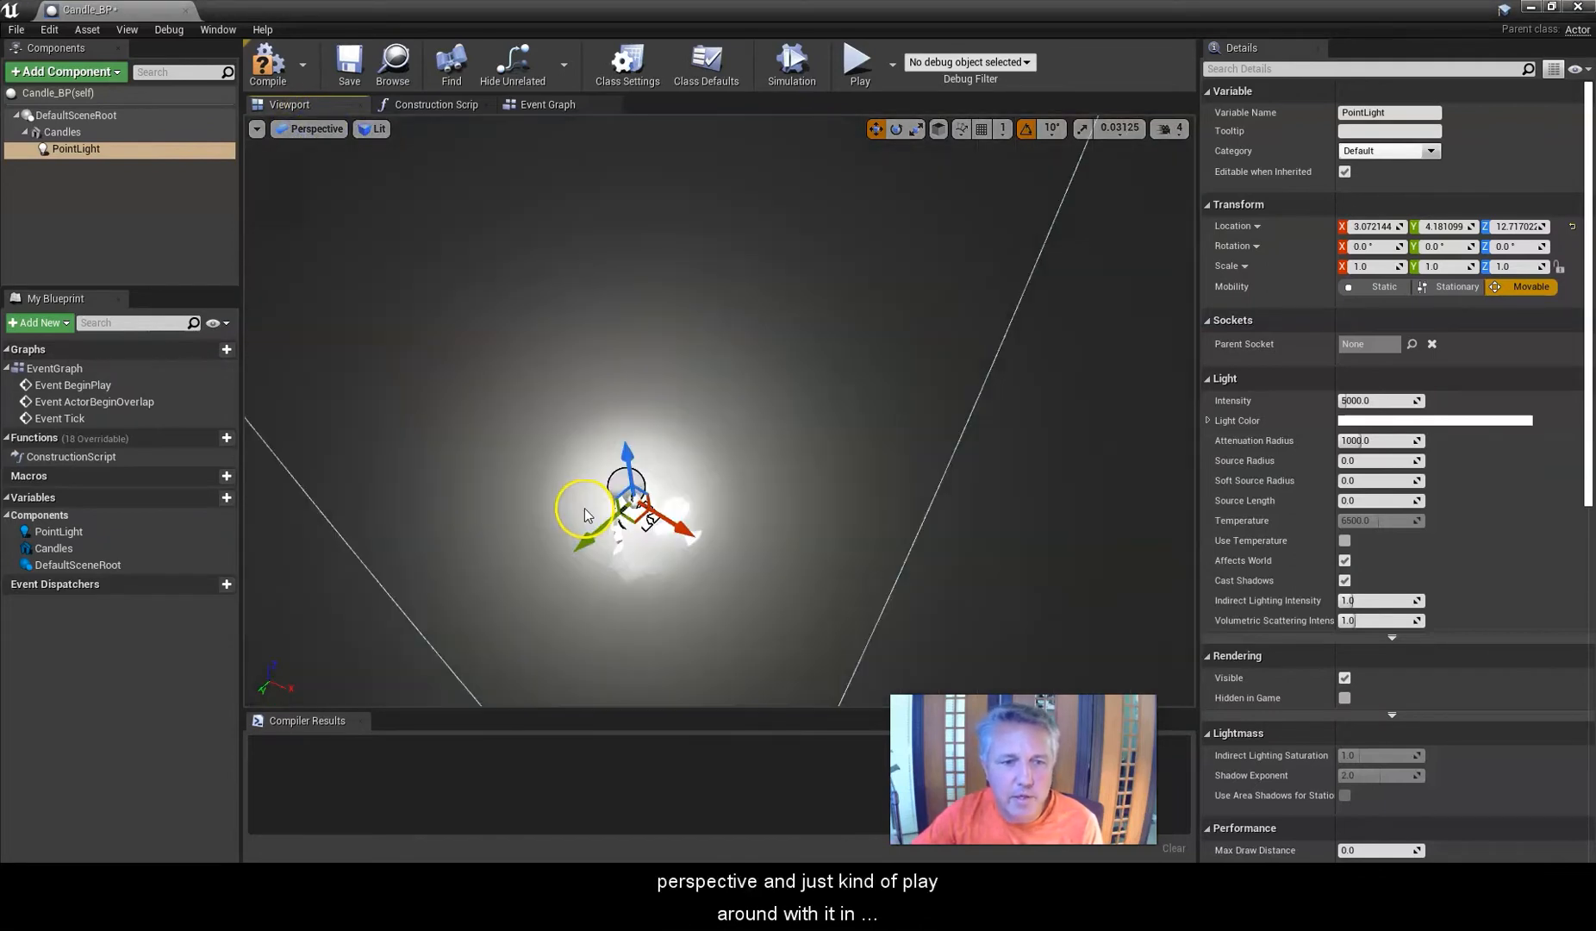
Fine-tune the point light's position so it sits at the tallest candle's wick.
left_click_drag(575, 540, 585, 540)
left_click_drag(687, 530, 704, 550)
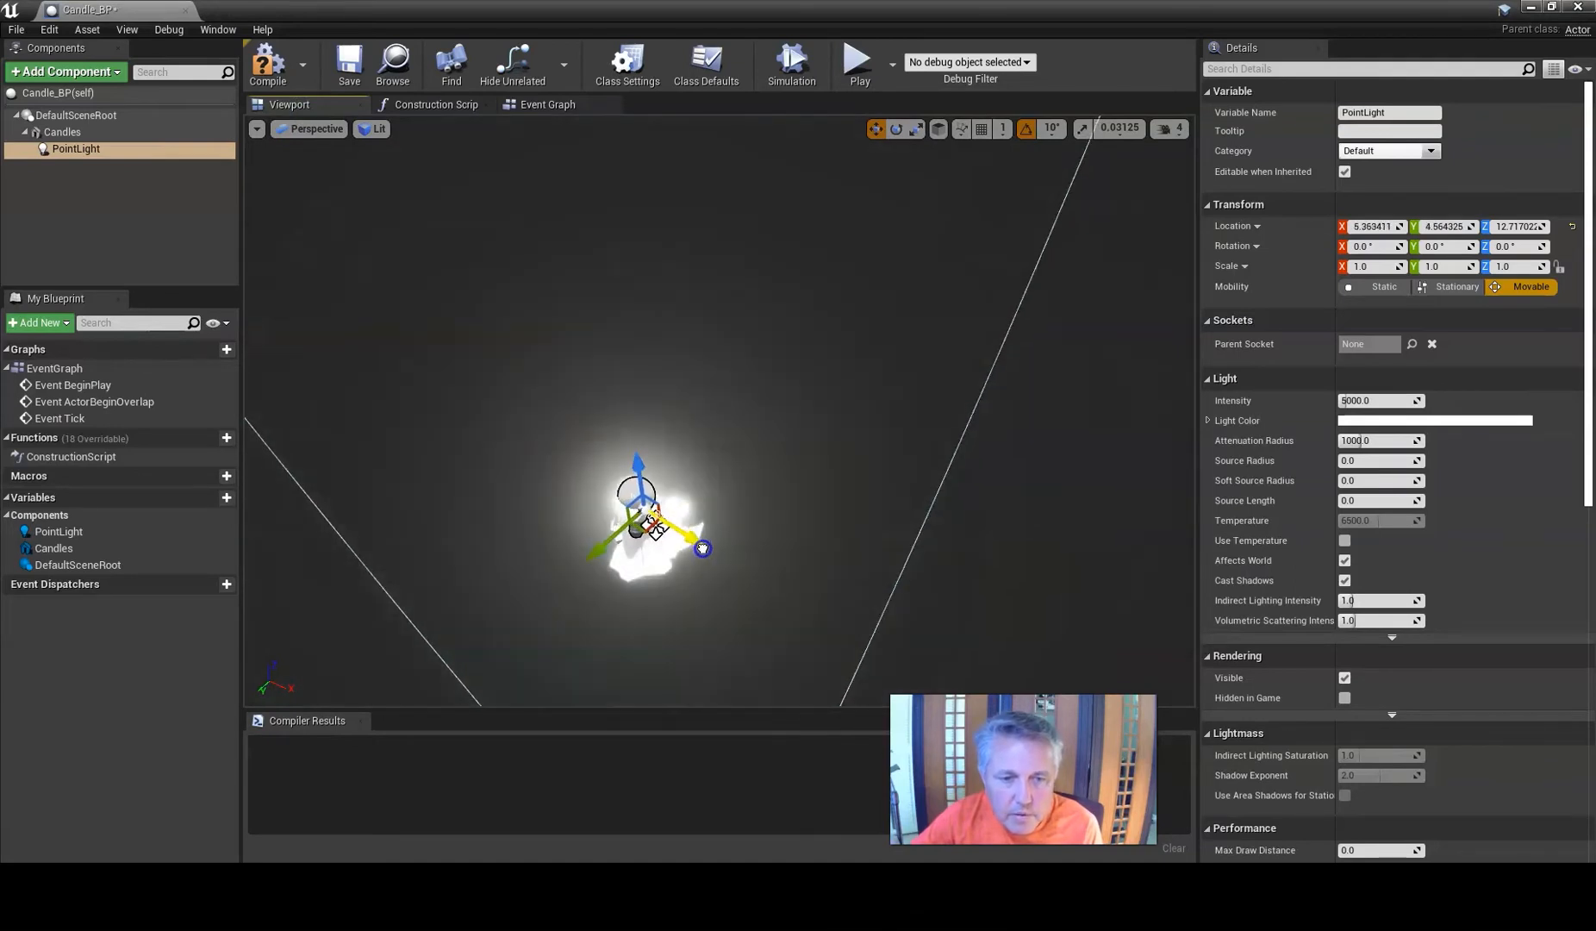
scroll(617, 558, "up", 1)
scroll(617, 559, "down", 1)
mouse_move(617, 558)
right_mouse_down()
mouse_move(639, 482)
mouse_move(620, 541)
right_mouse_up()
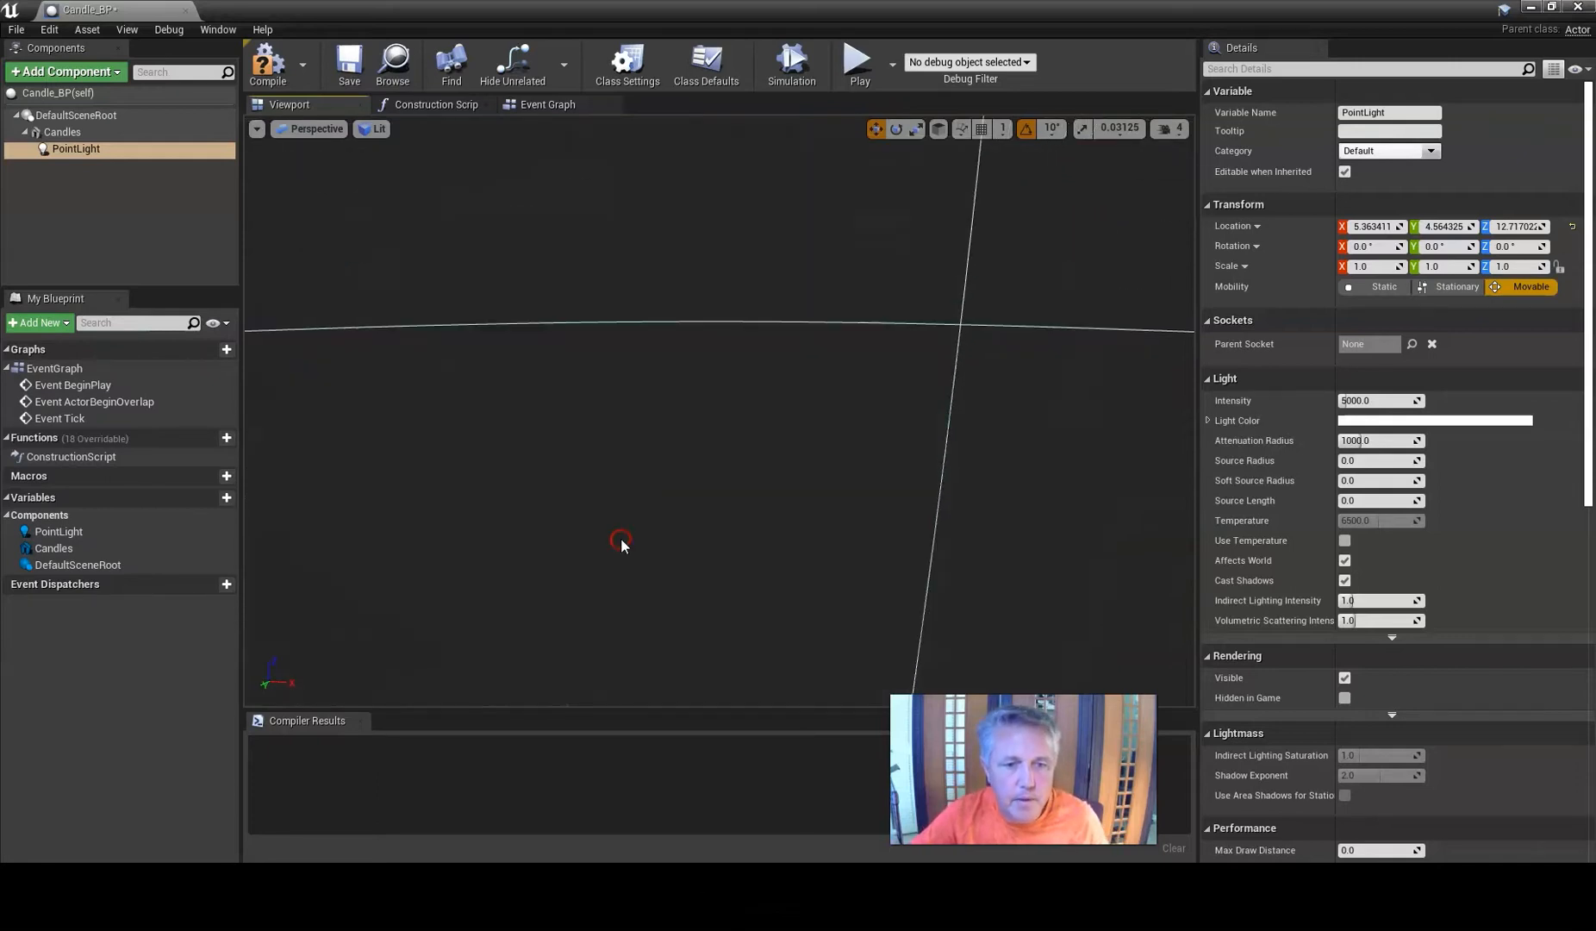
mouse_move(622, 540)
middle_mouse_down()
mouse_move(610, 555)
mouse_move(618, 538)
middle_mouse_up()
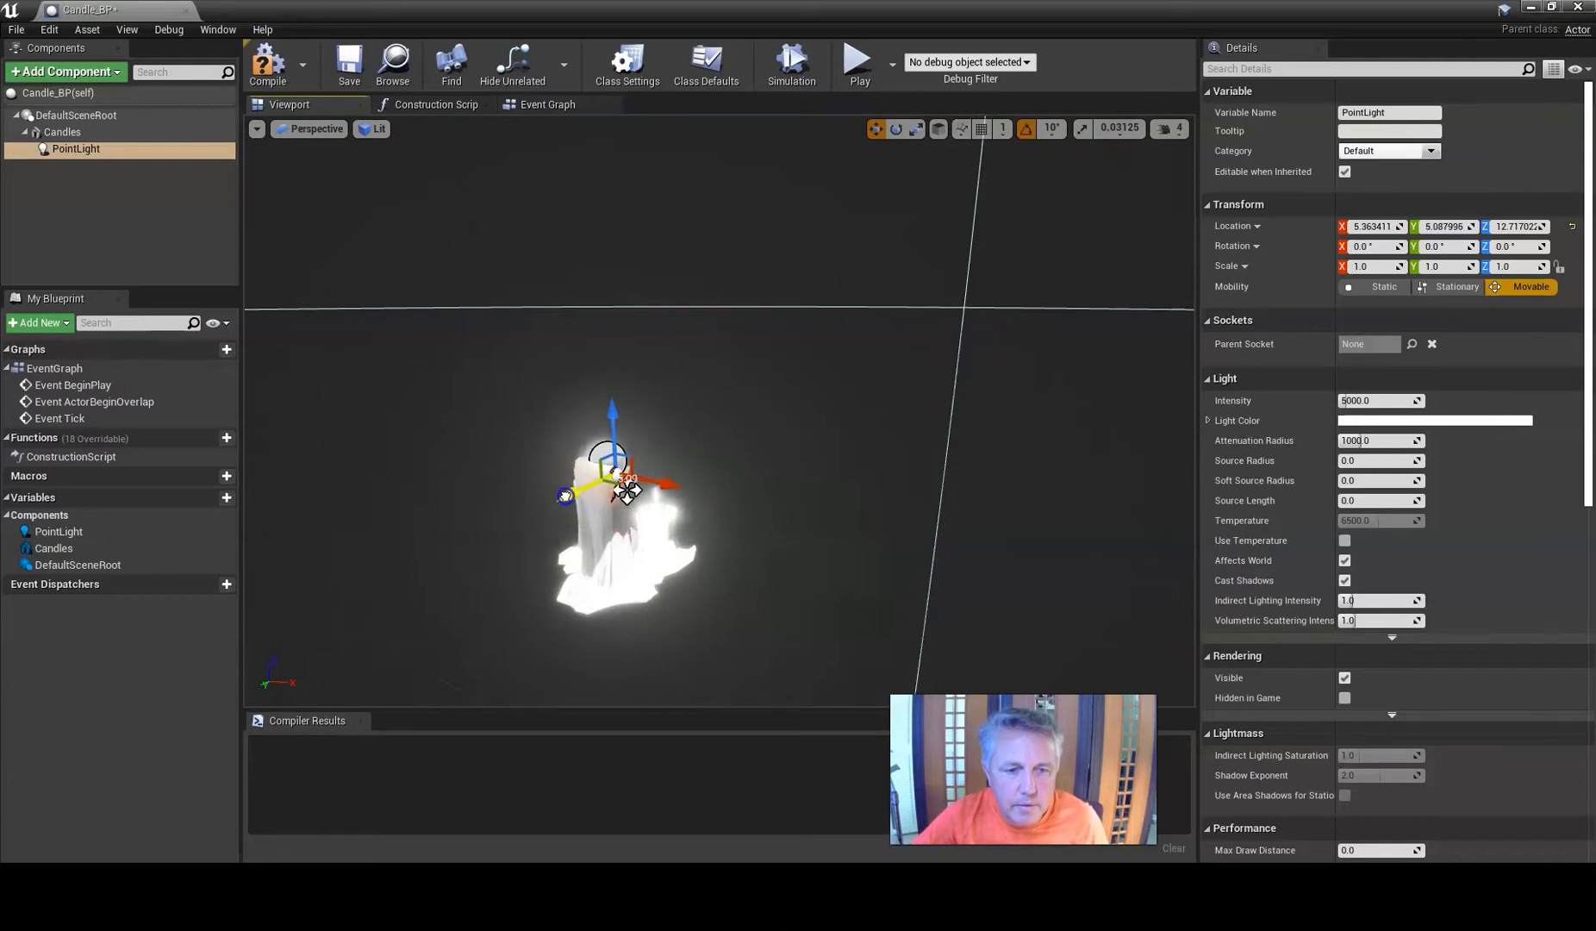
left_click_drag(628, 491, 661, 487)
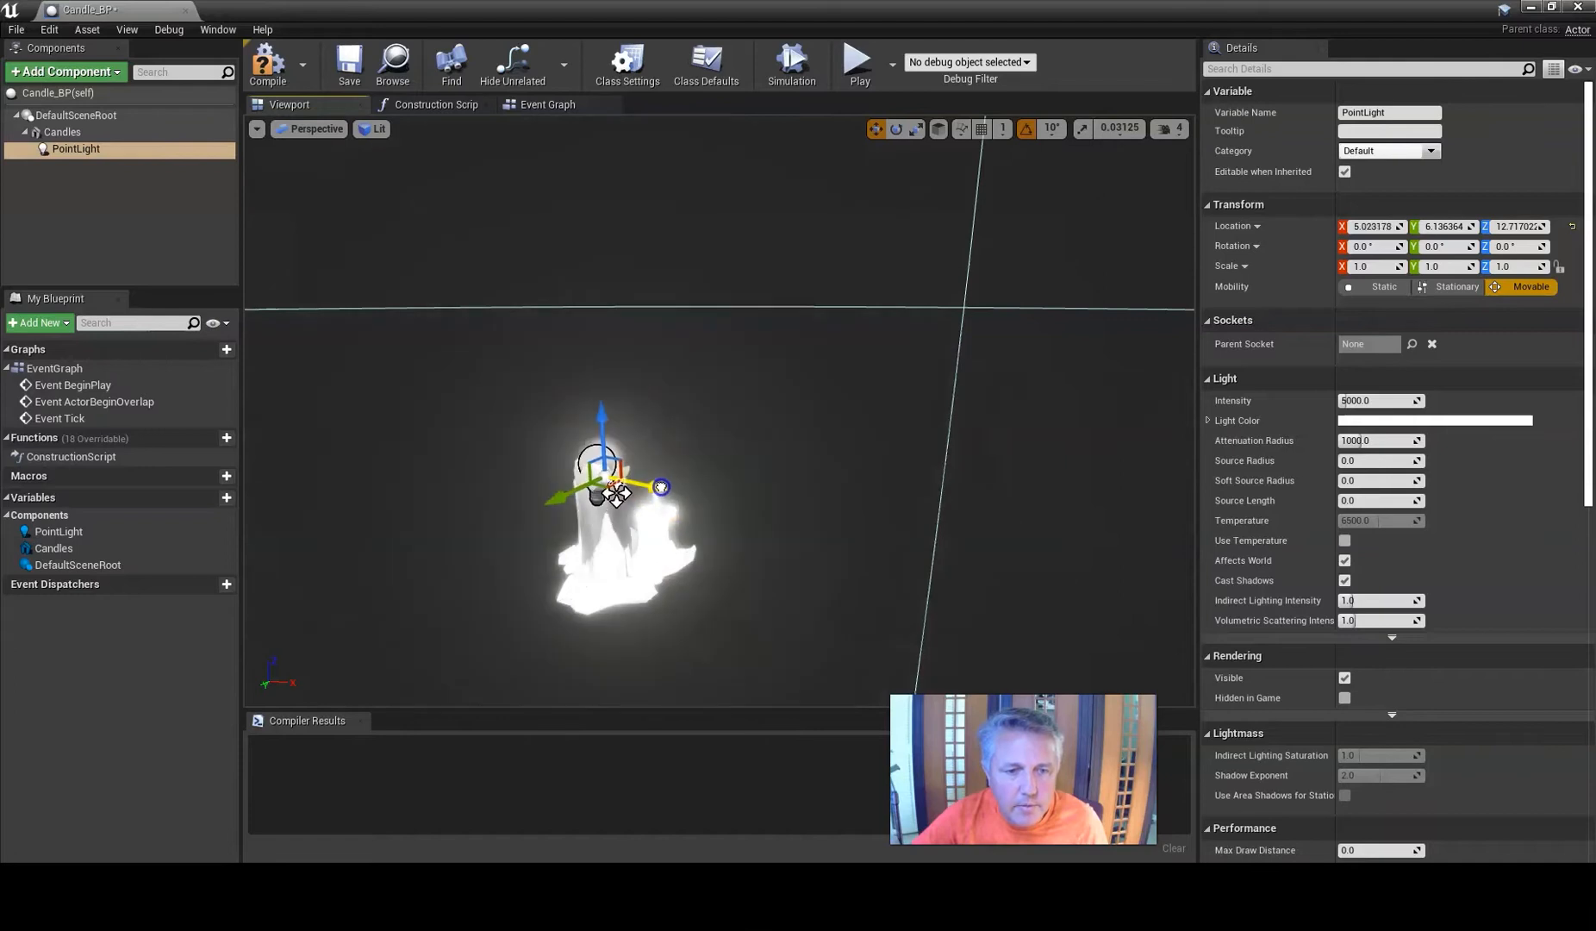
left_click_drag(569, 553, 411, 613)
left_click_drag(527, 507, 432, 596, "alt")
left_click_drag(599, 461, 597, 465, "alt")
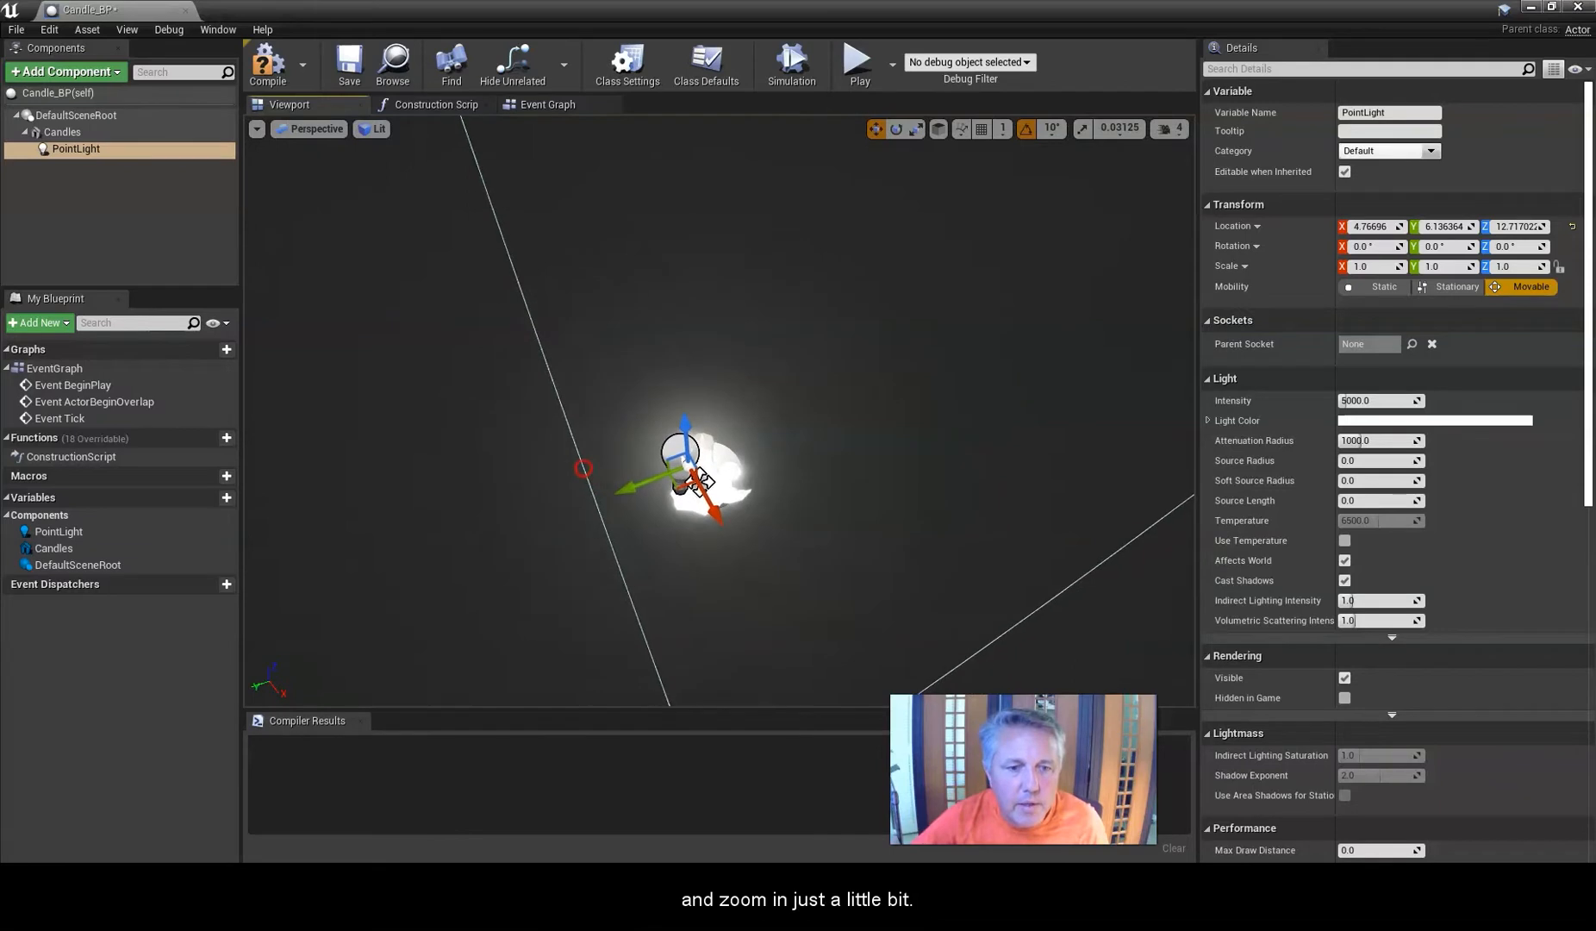
scroll(586, 483, "up", 4)
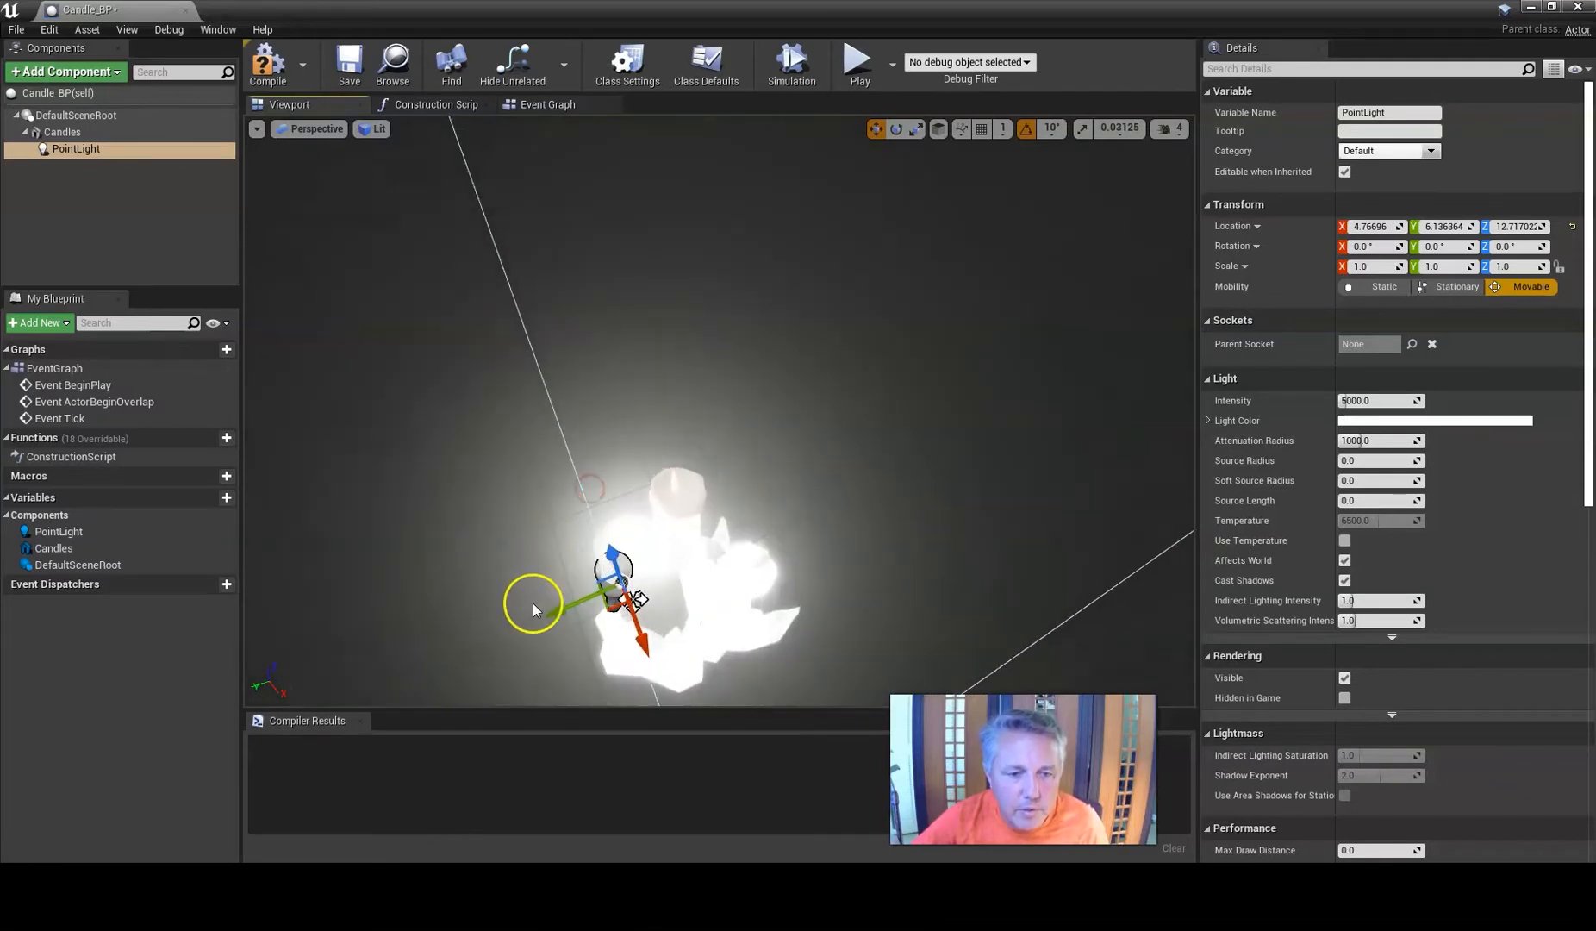
mouse_move(544, 606)
right_mouse_down()
mouse_move(556, 595)
mouse_move(549, 608)
right_mouse_up()
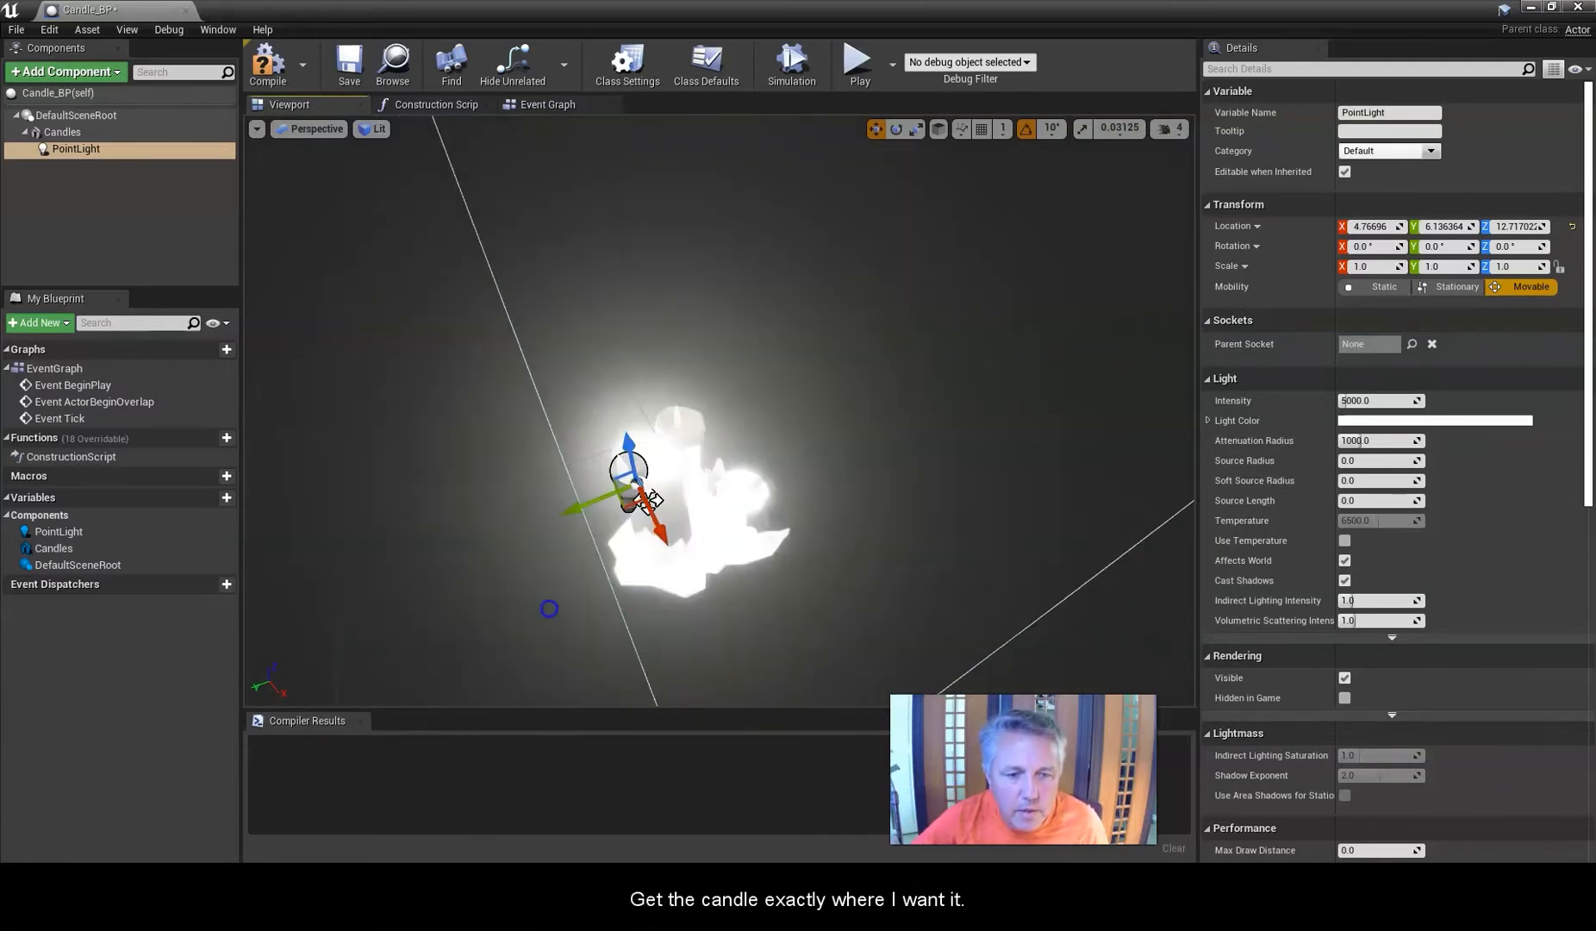
left_click_drag(576, 512, 597, 505)
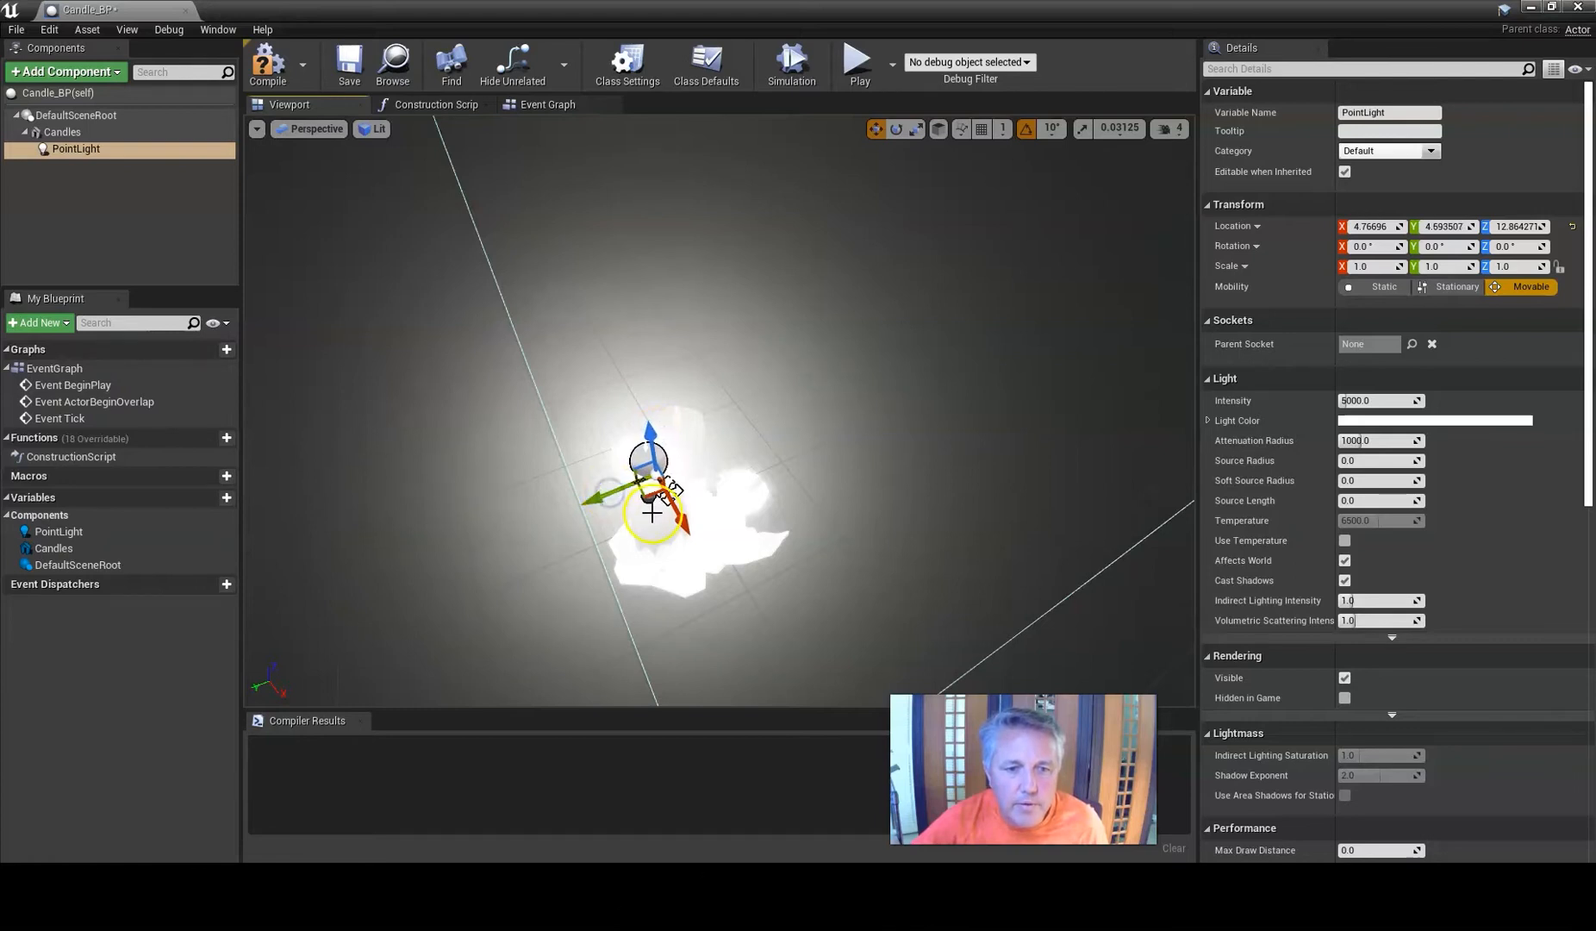
scroll(646, 523, "down", 4)
scroll(648, 529, "up", 4)
left_click_drag(549, 518, 553, 496)
scroll(544, 518, "down", 5)
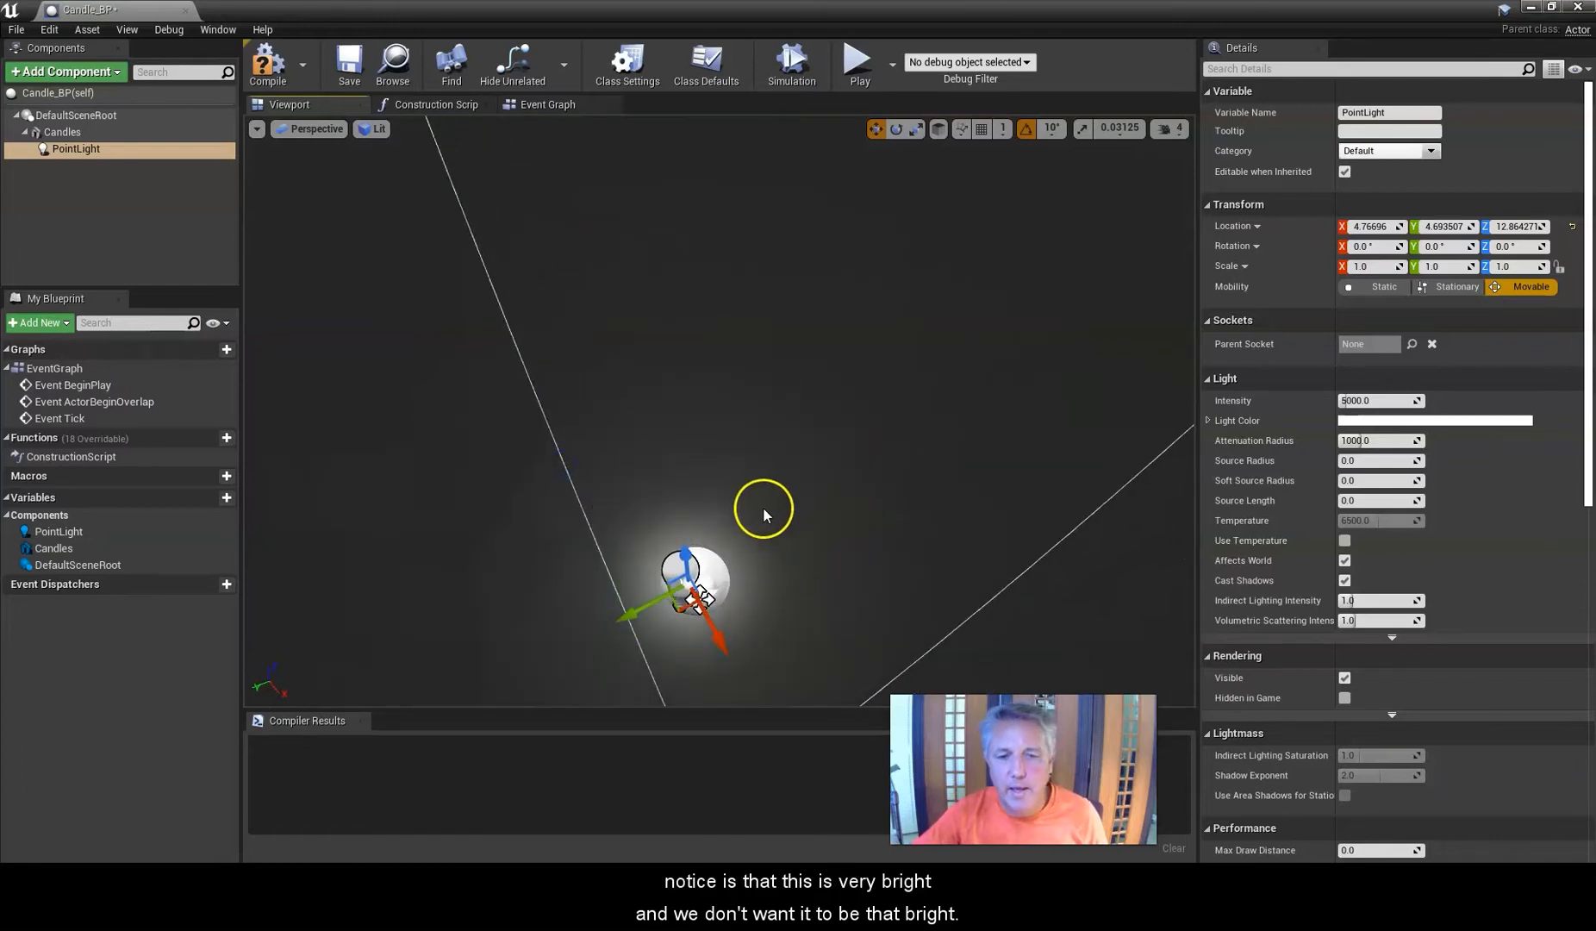
left_click_drag(677, 622, 681, 672)
right_click_drag(697, 547, 750, 530, "alt")
middle_click_drag(750, 530, 782, 458)
Set the point light's intensity to 100.
scroll(713, 521, "down", 2)
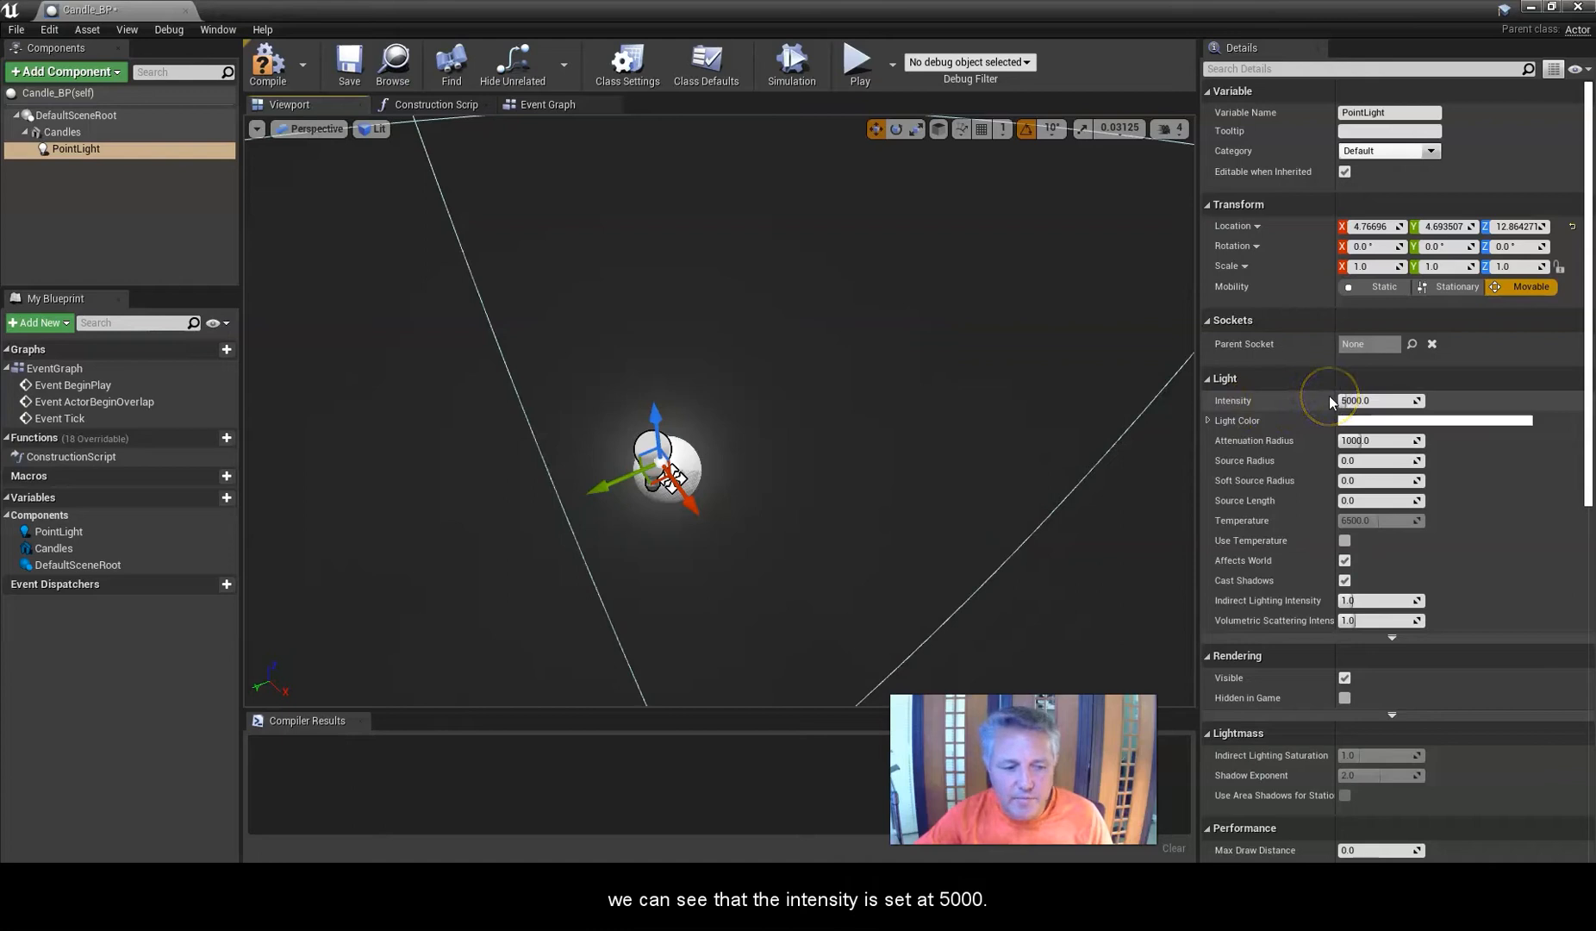
left_click(1370, 401)
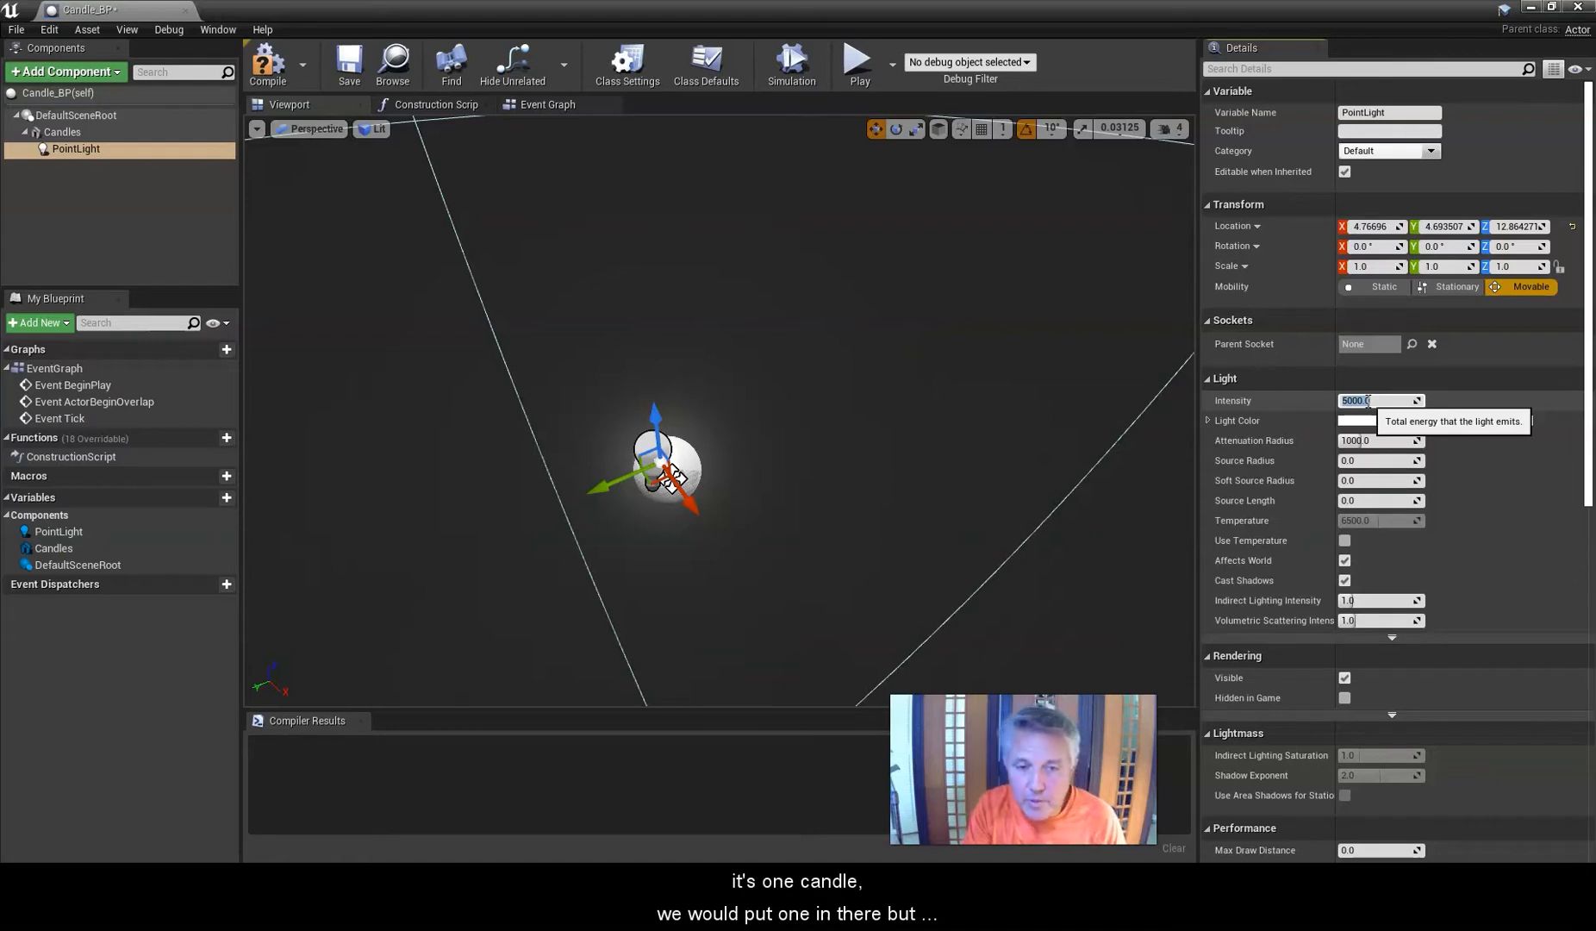
type("00")
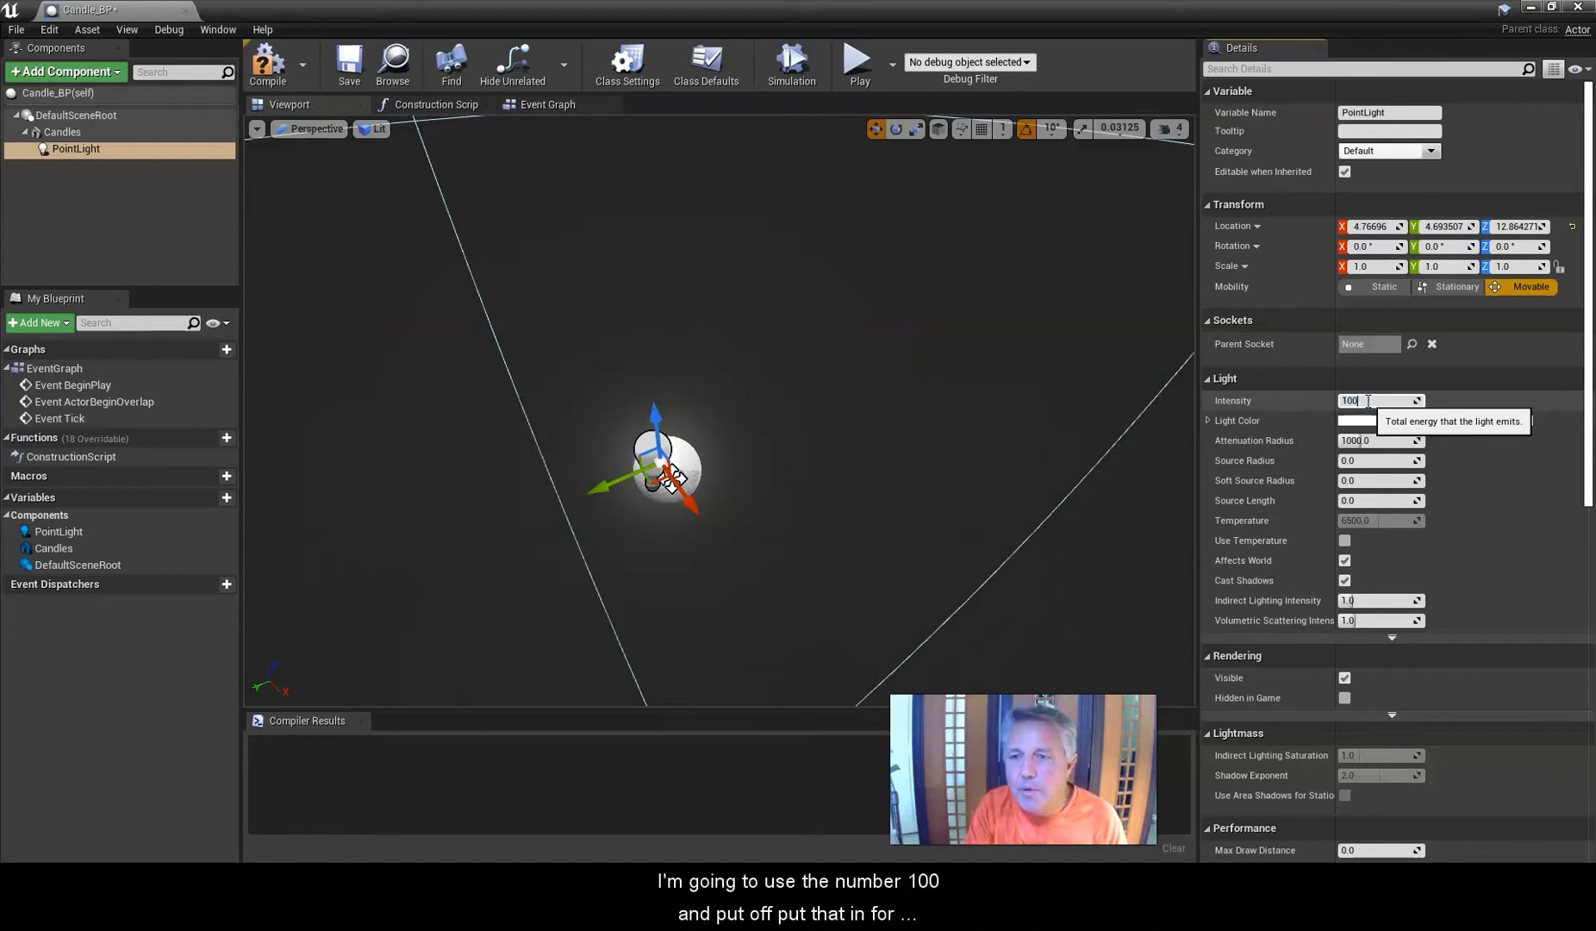
key("Return")
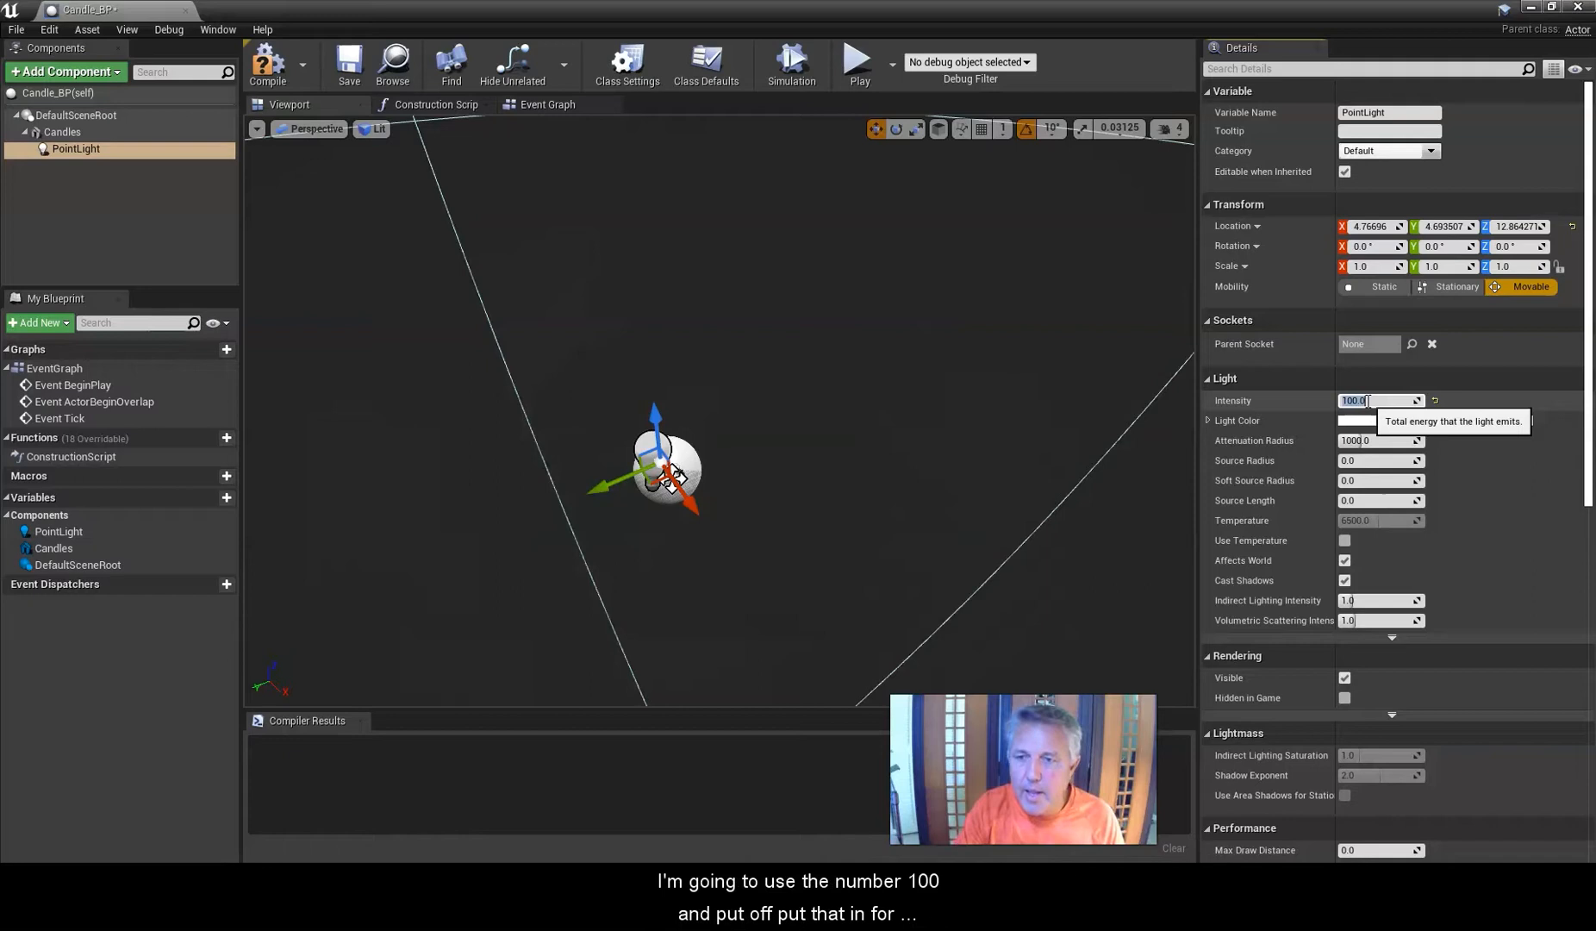
Orbit and zoom around the candle mesh to examine the dimmer lighting.
left_click(794, 423)
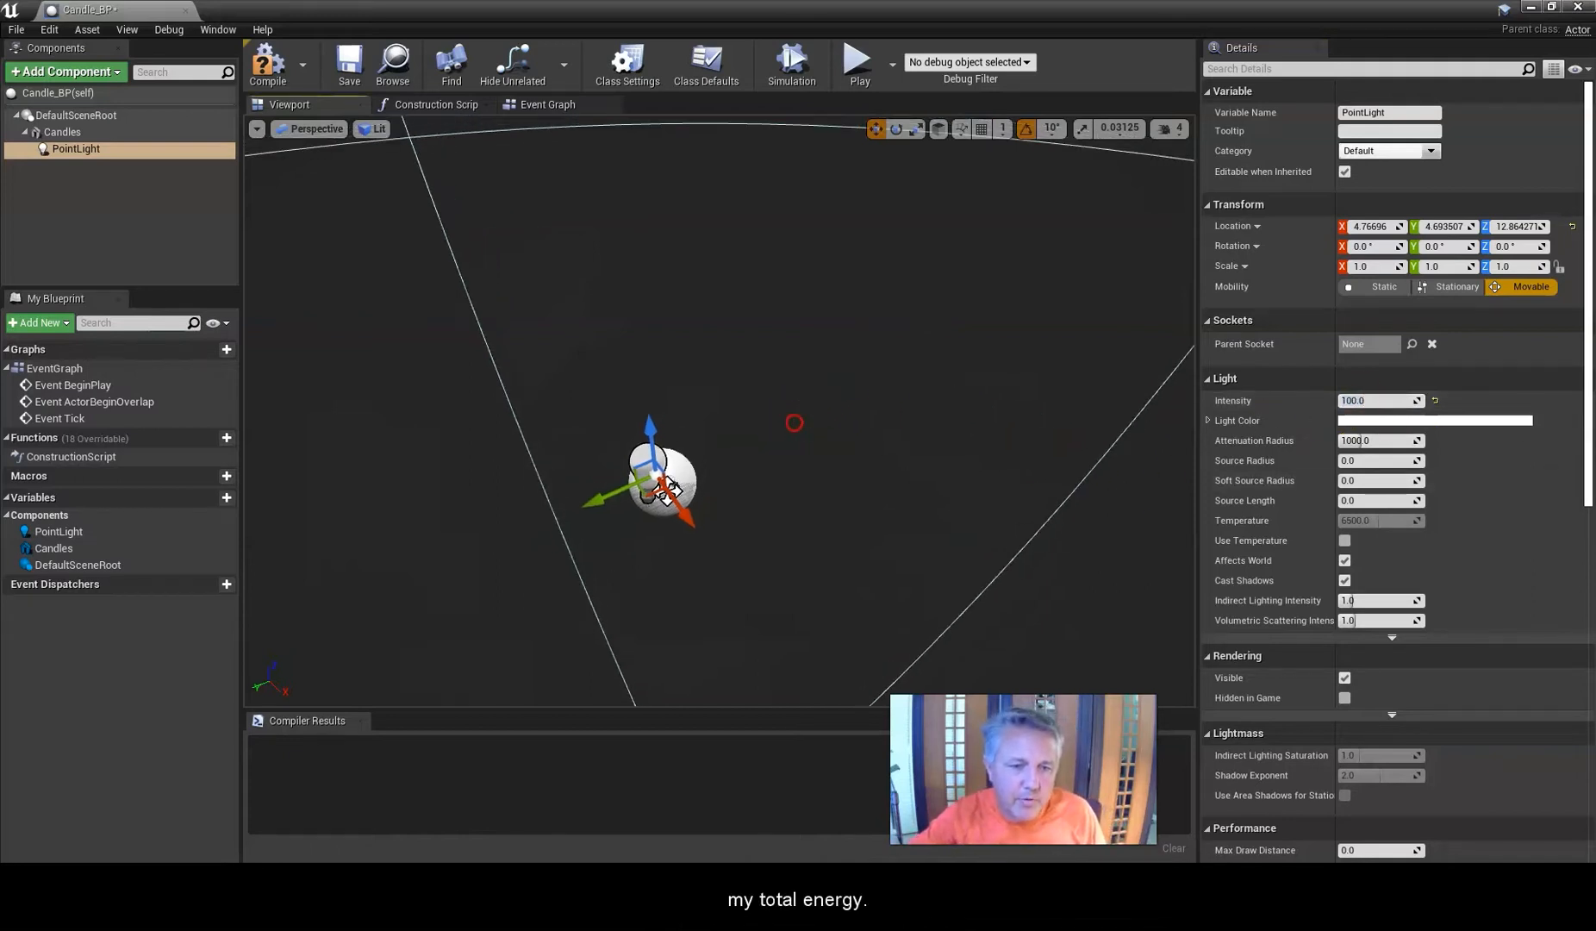
scroll(793, 421, "up", 5)
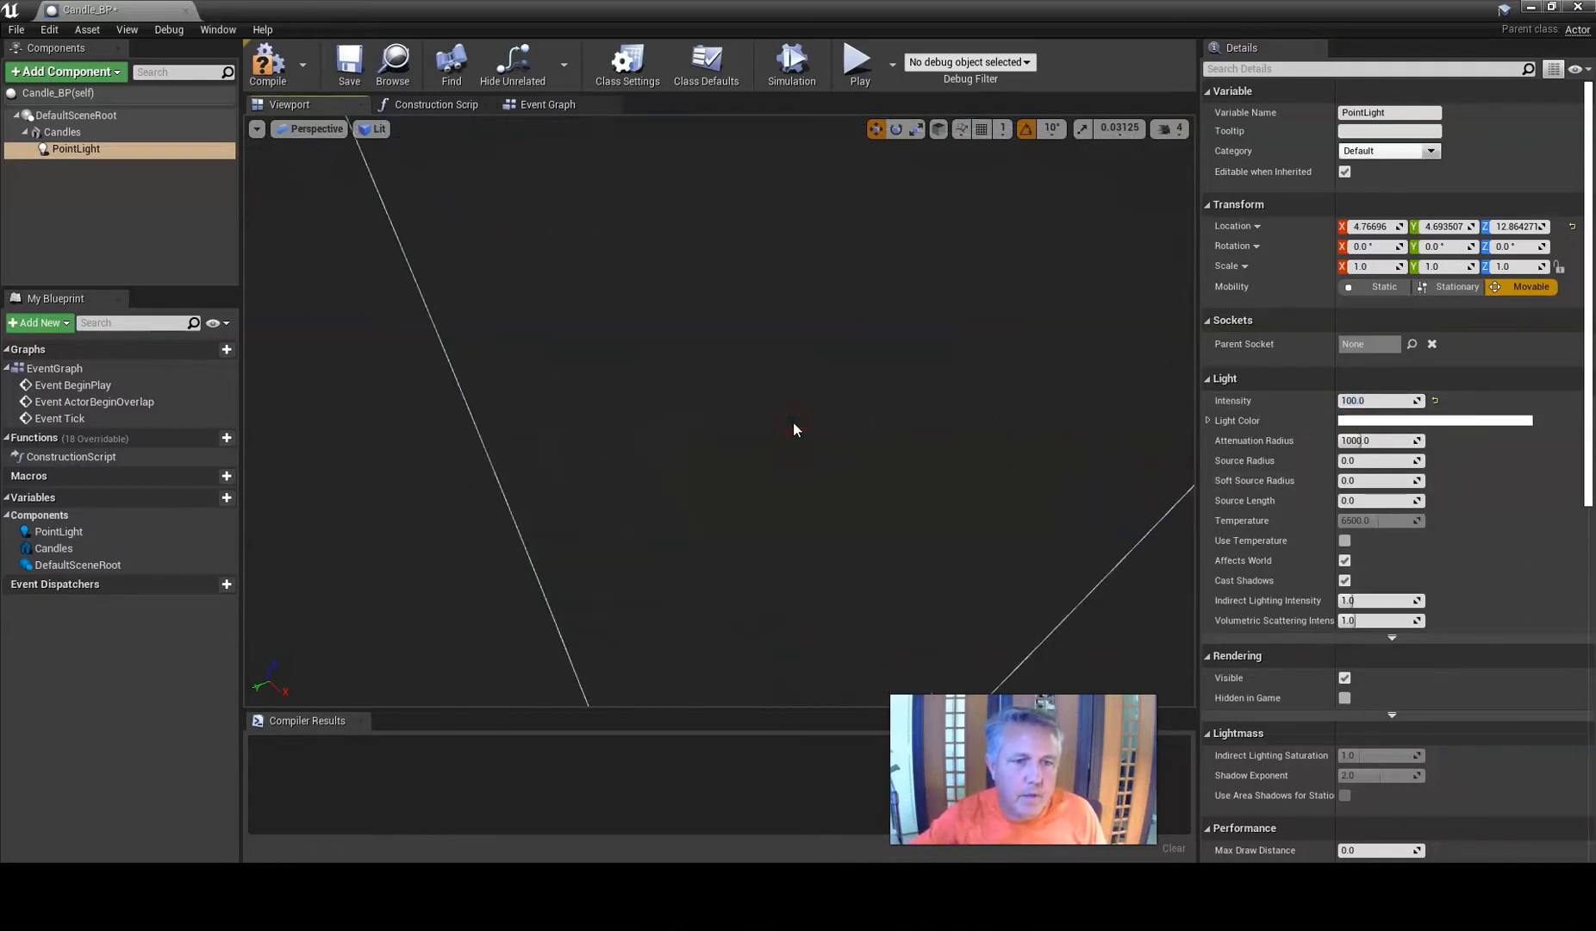
scroll(793, 422, "down", 6)
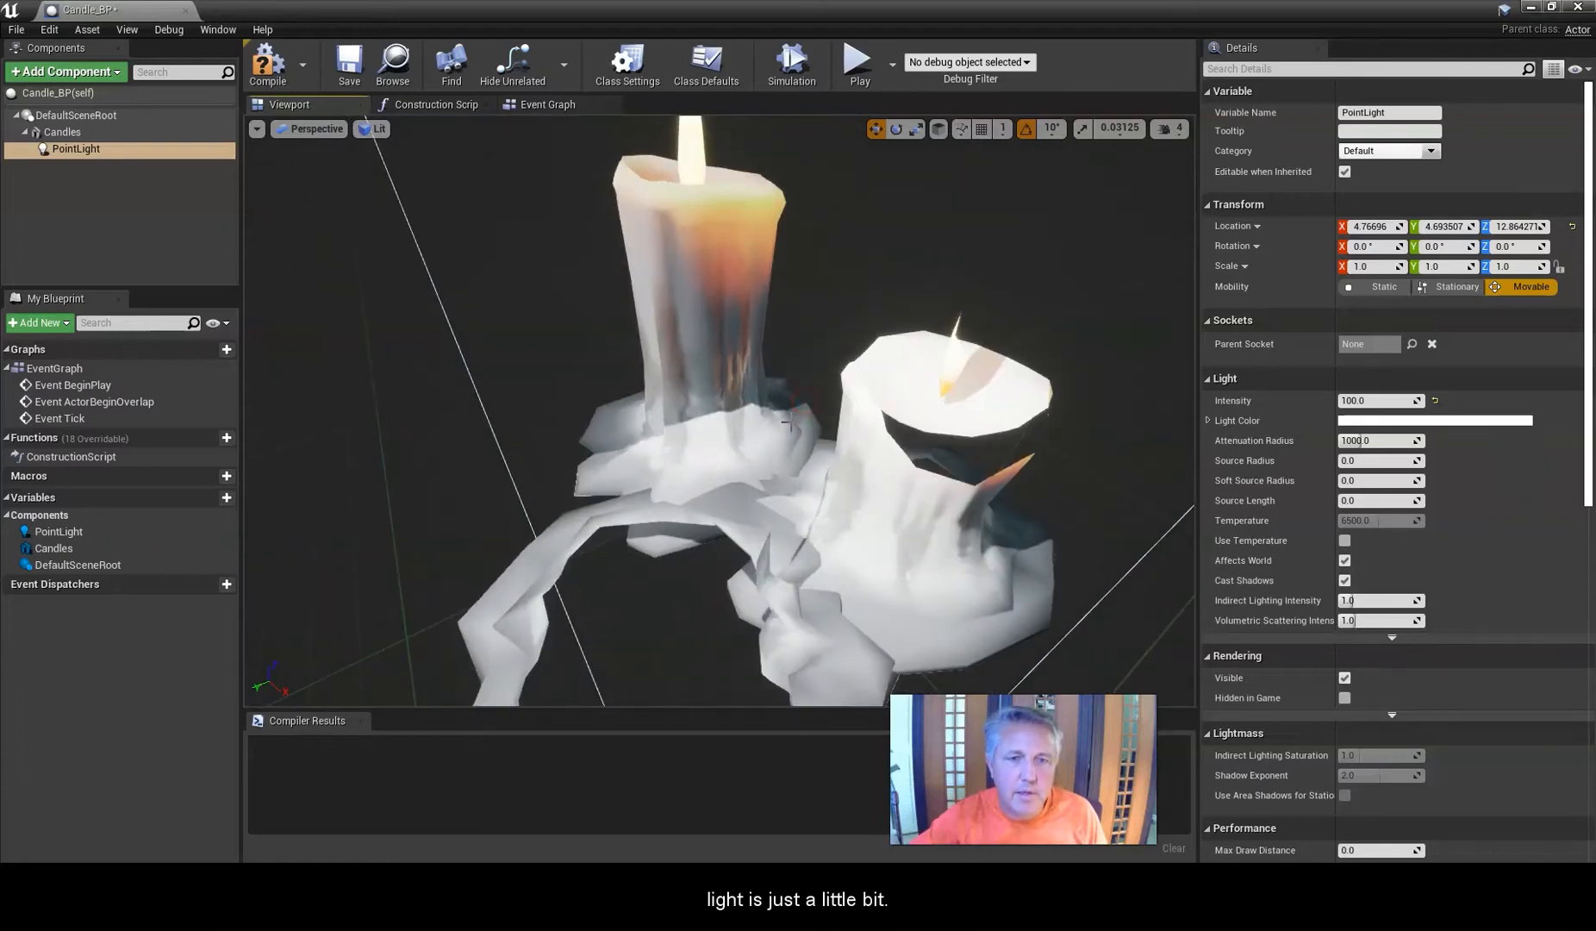
right_click_drag(792, 424, 772, 471)
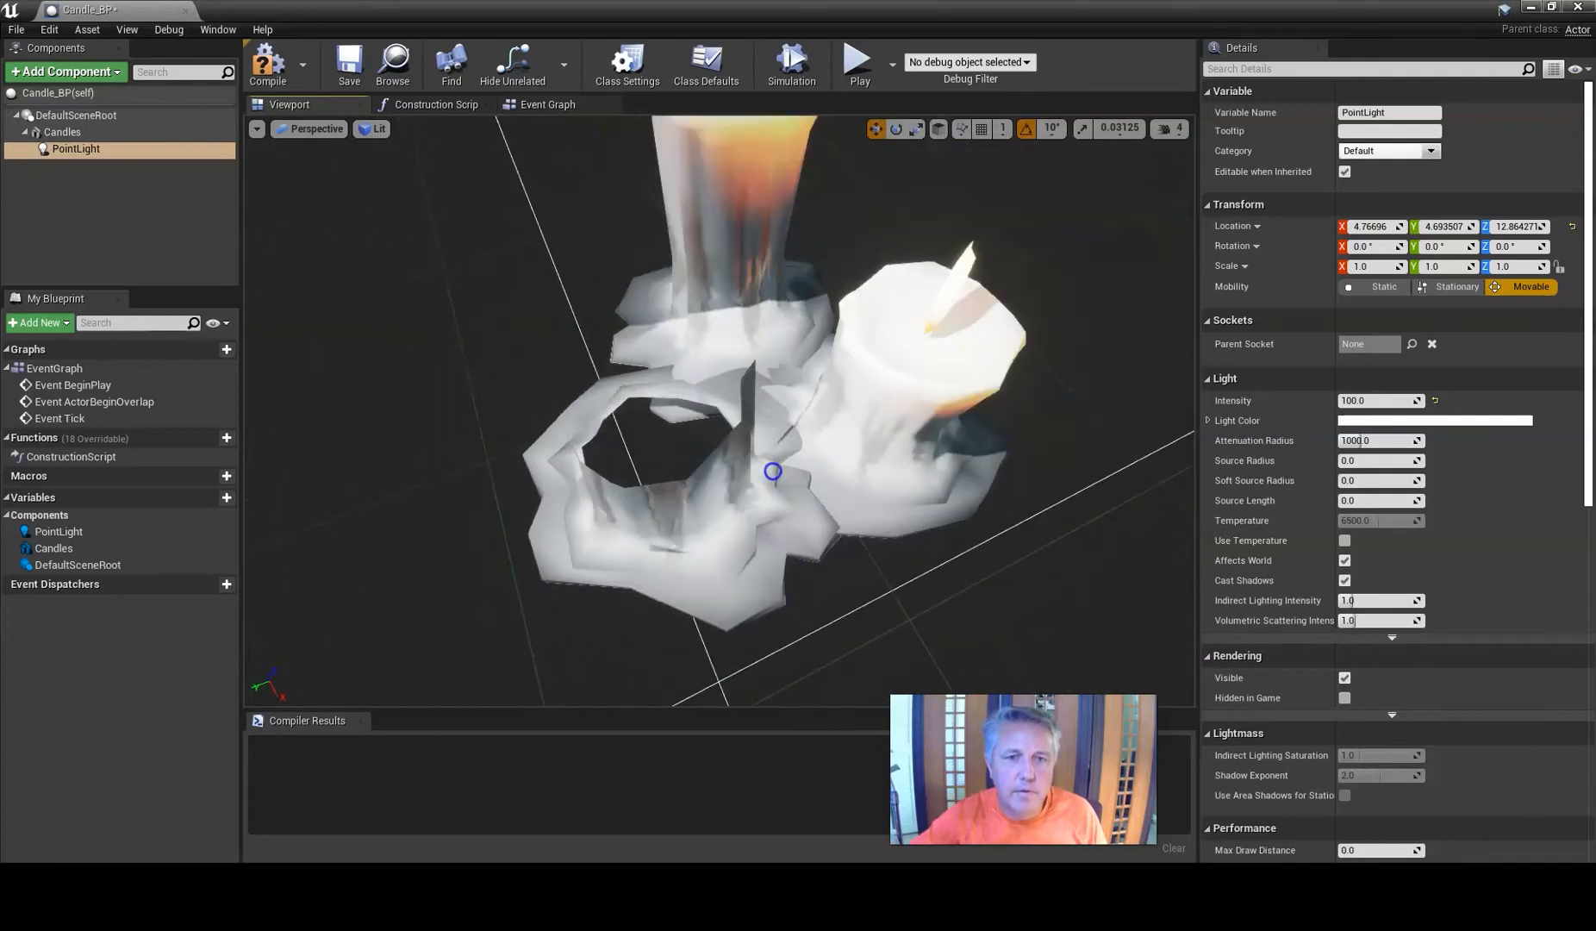
scroll(790, 417, "down", 1)
scroll(790, 416, "up", 1)
right_click_drag(786, 411, 786, 405)
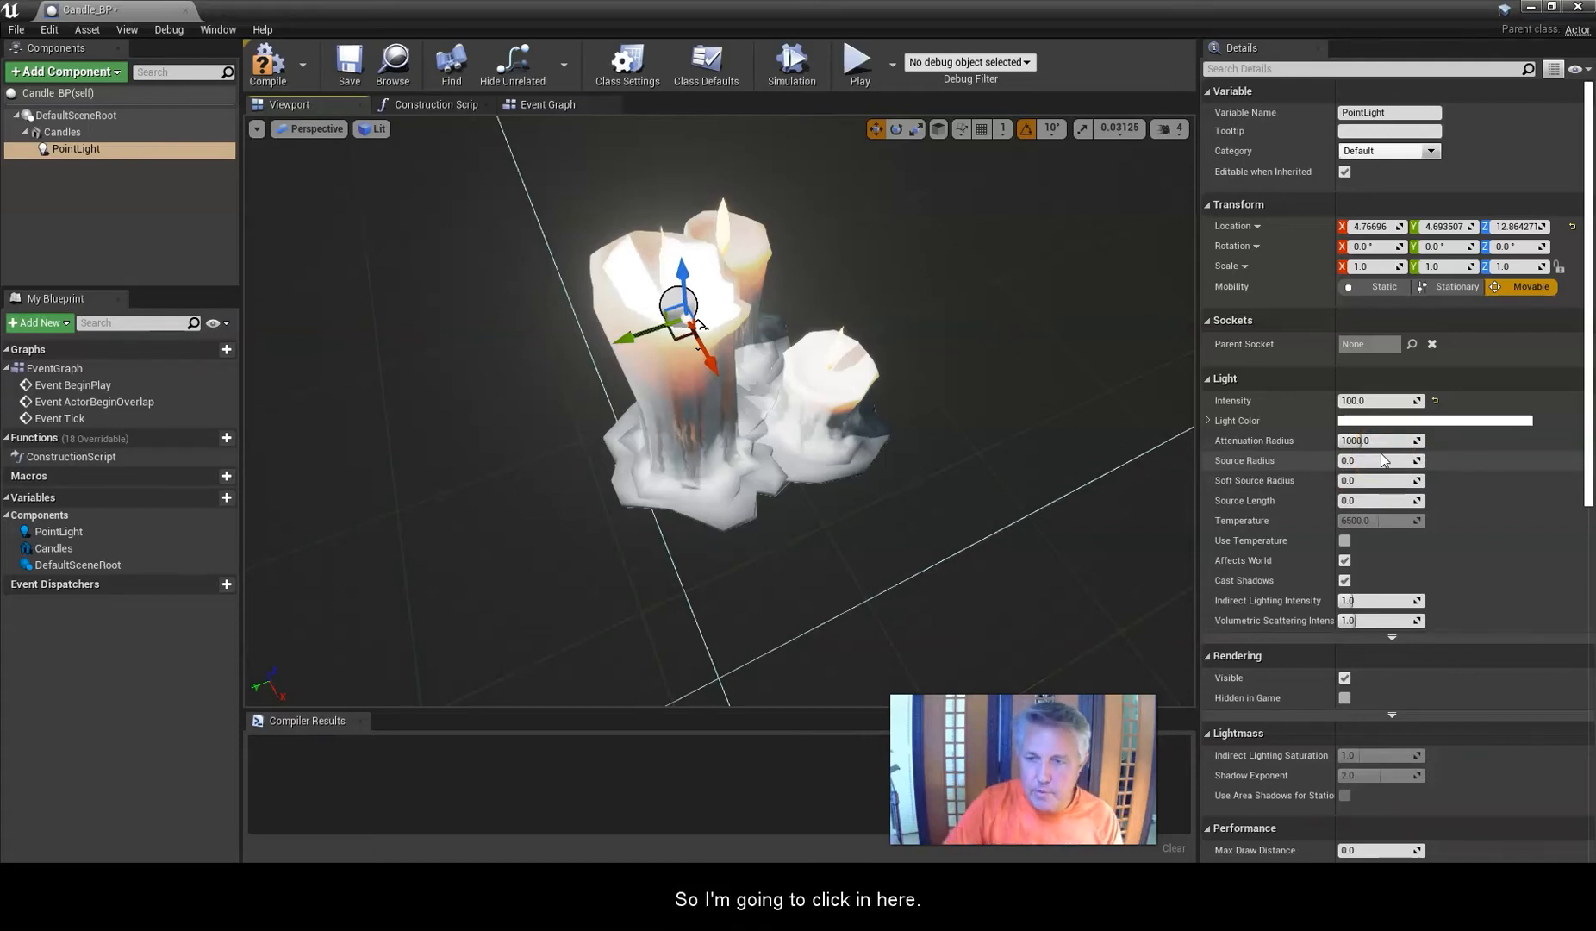
Set the point light's attenuation radius to 500 and change its light colour to a warm orange.
left_click(1361, 441)
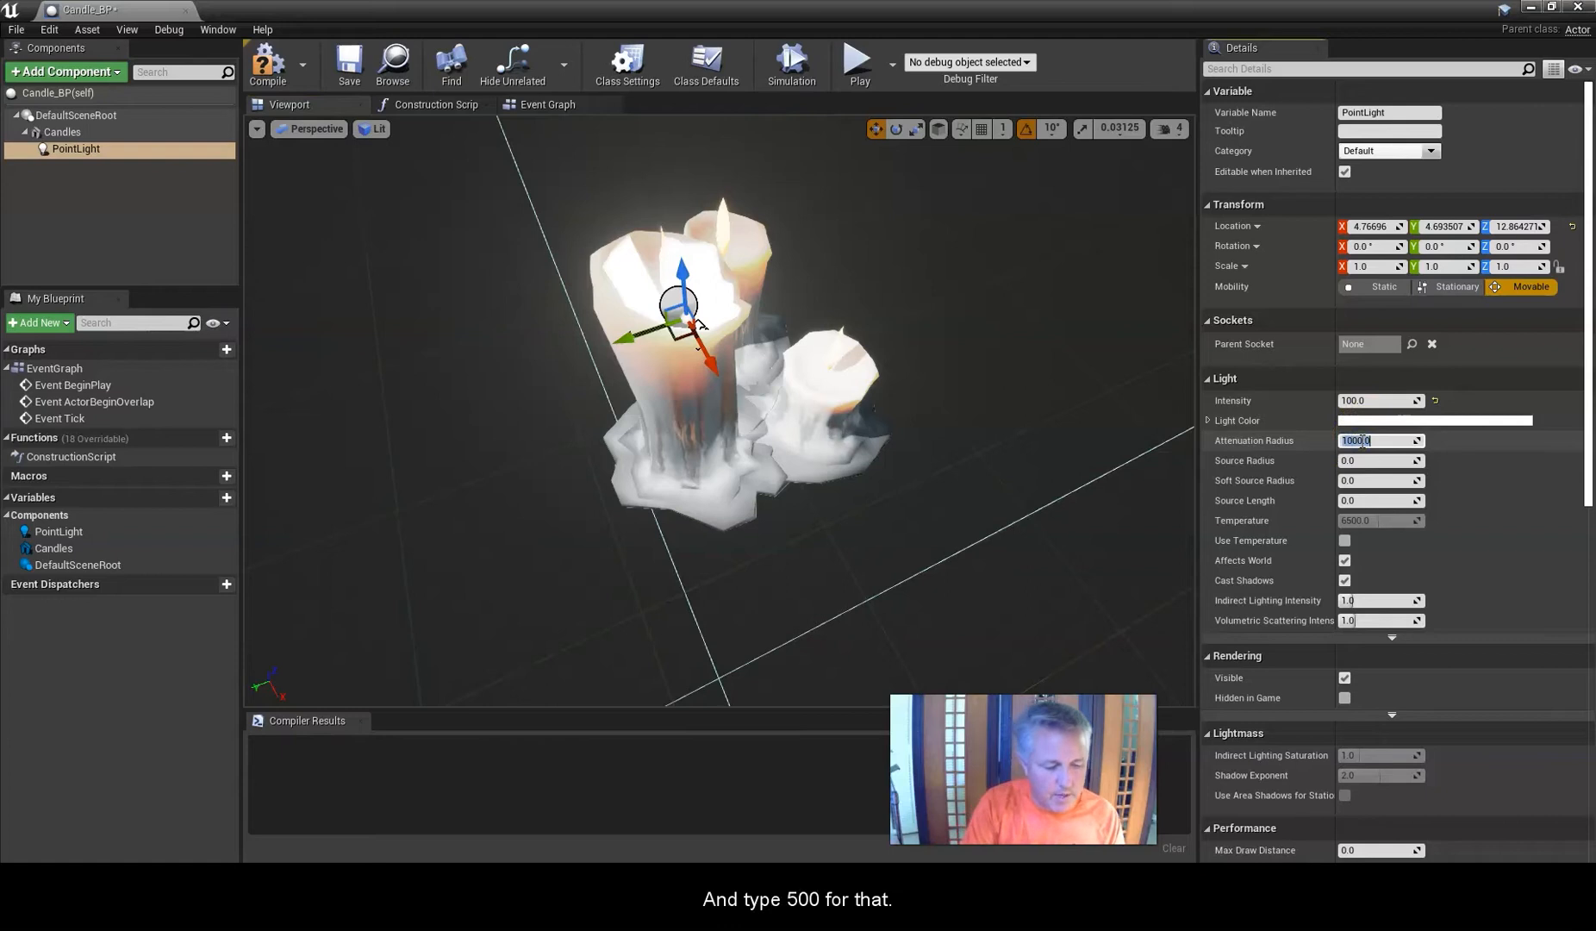
type("500")
key("Return")
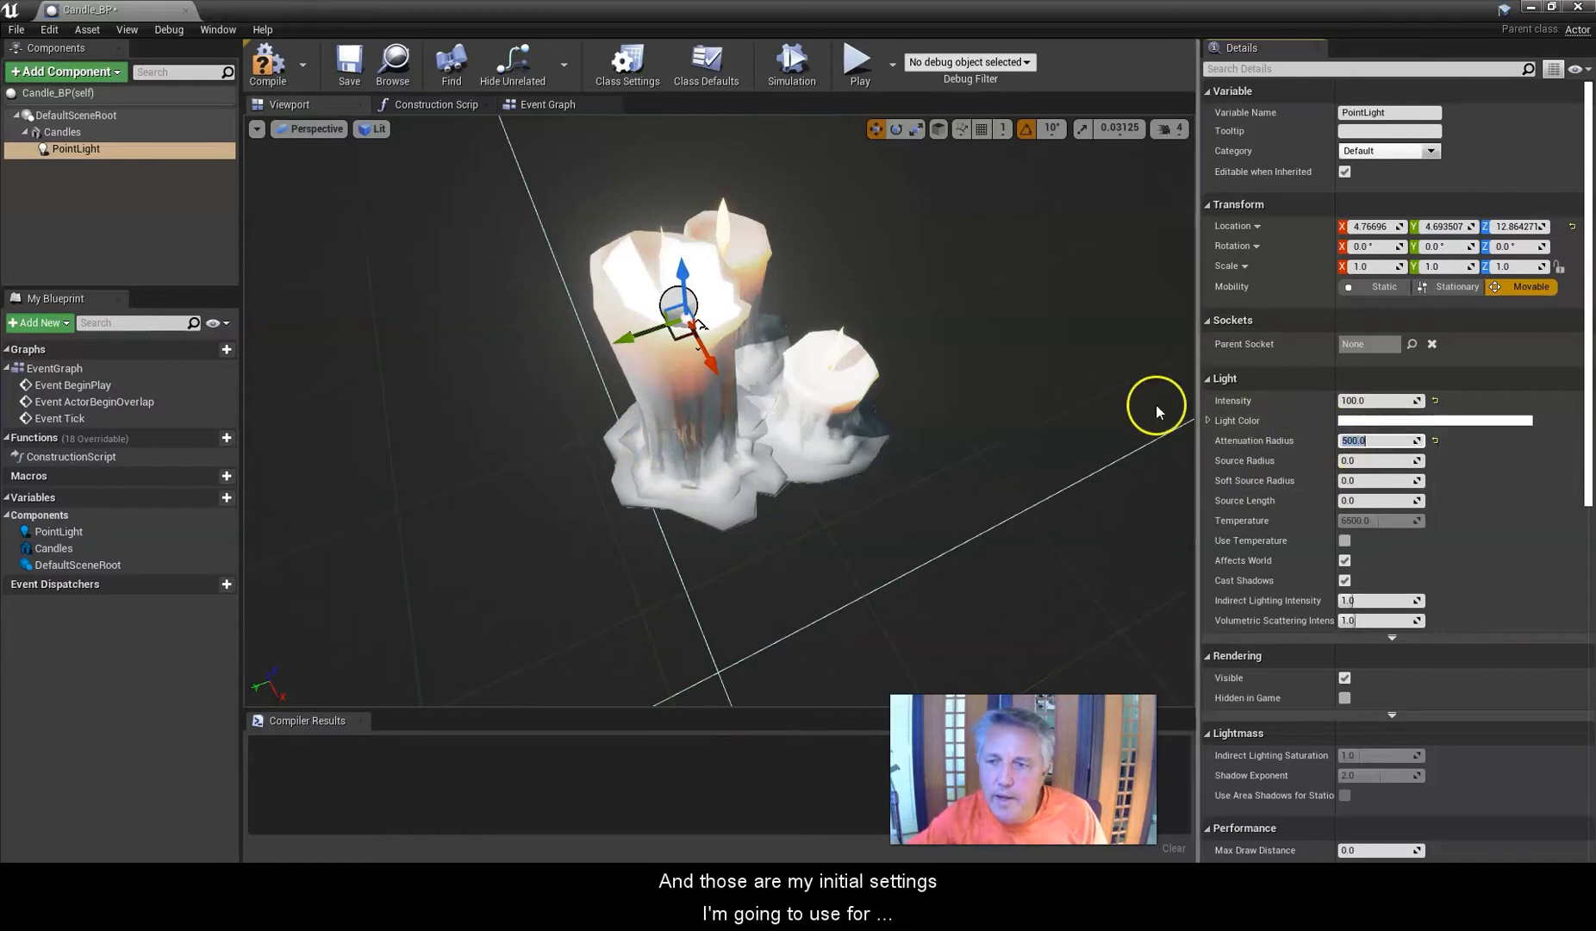
left_click(1386, 422)
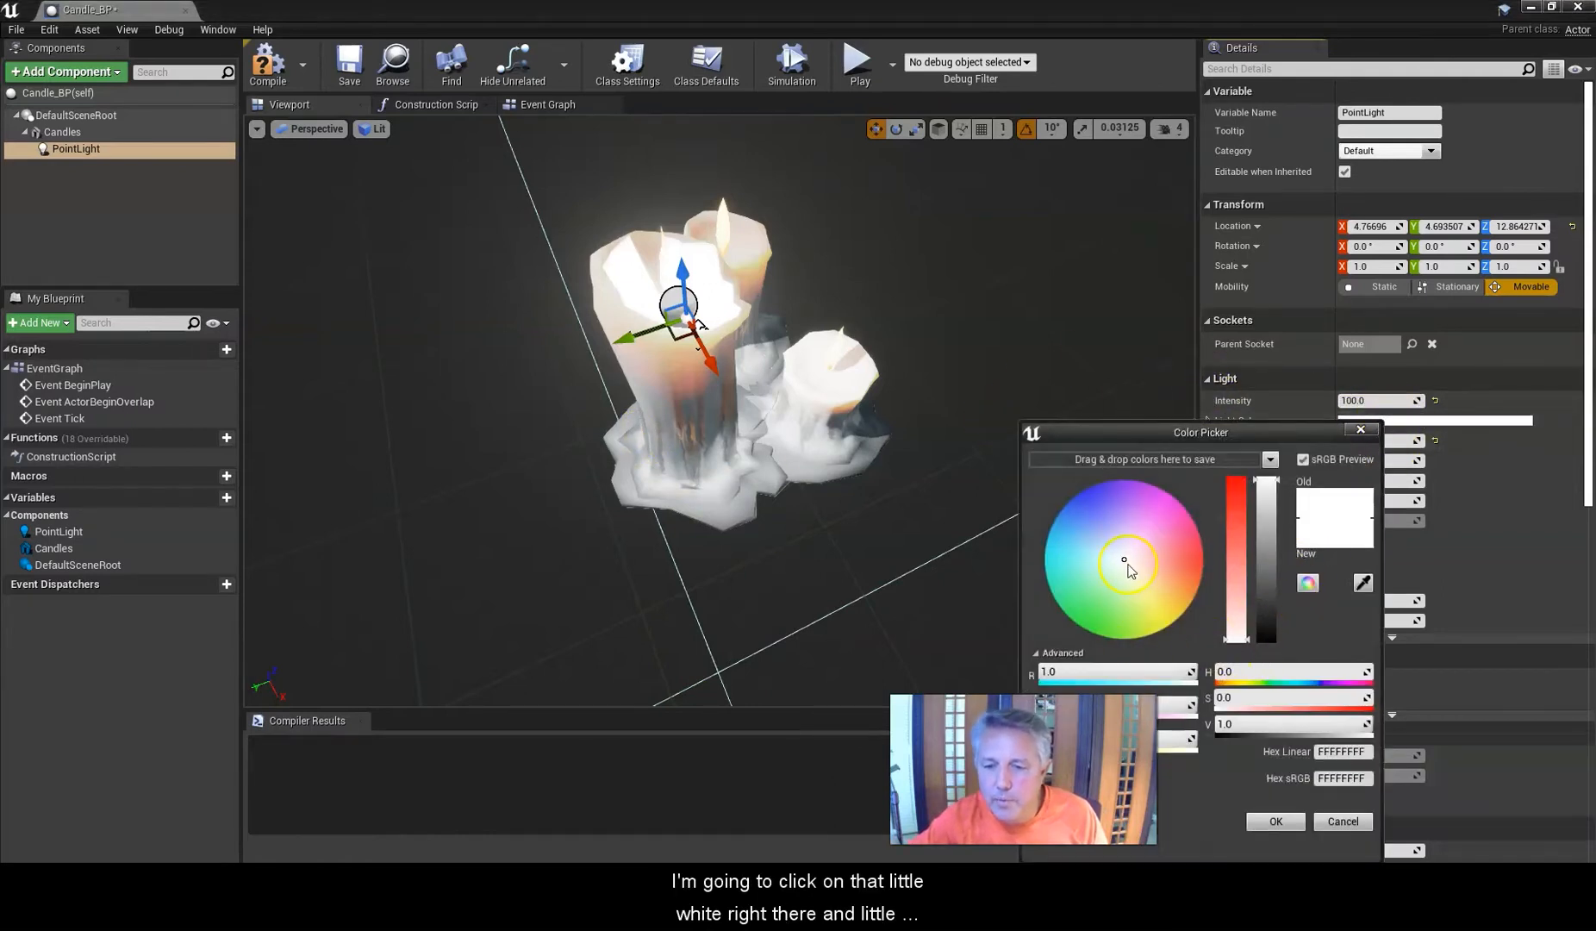
left_click_drag(1124, 564, 1185, 589)
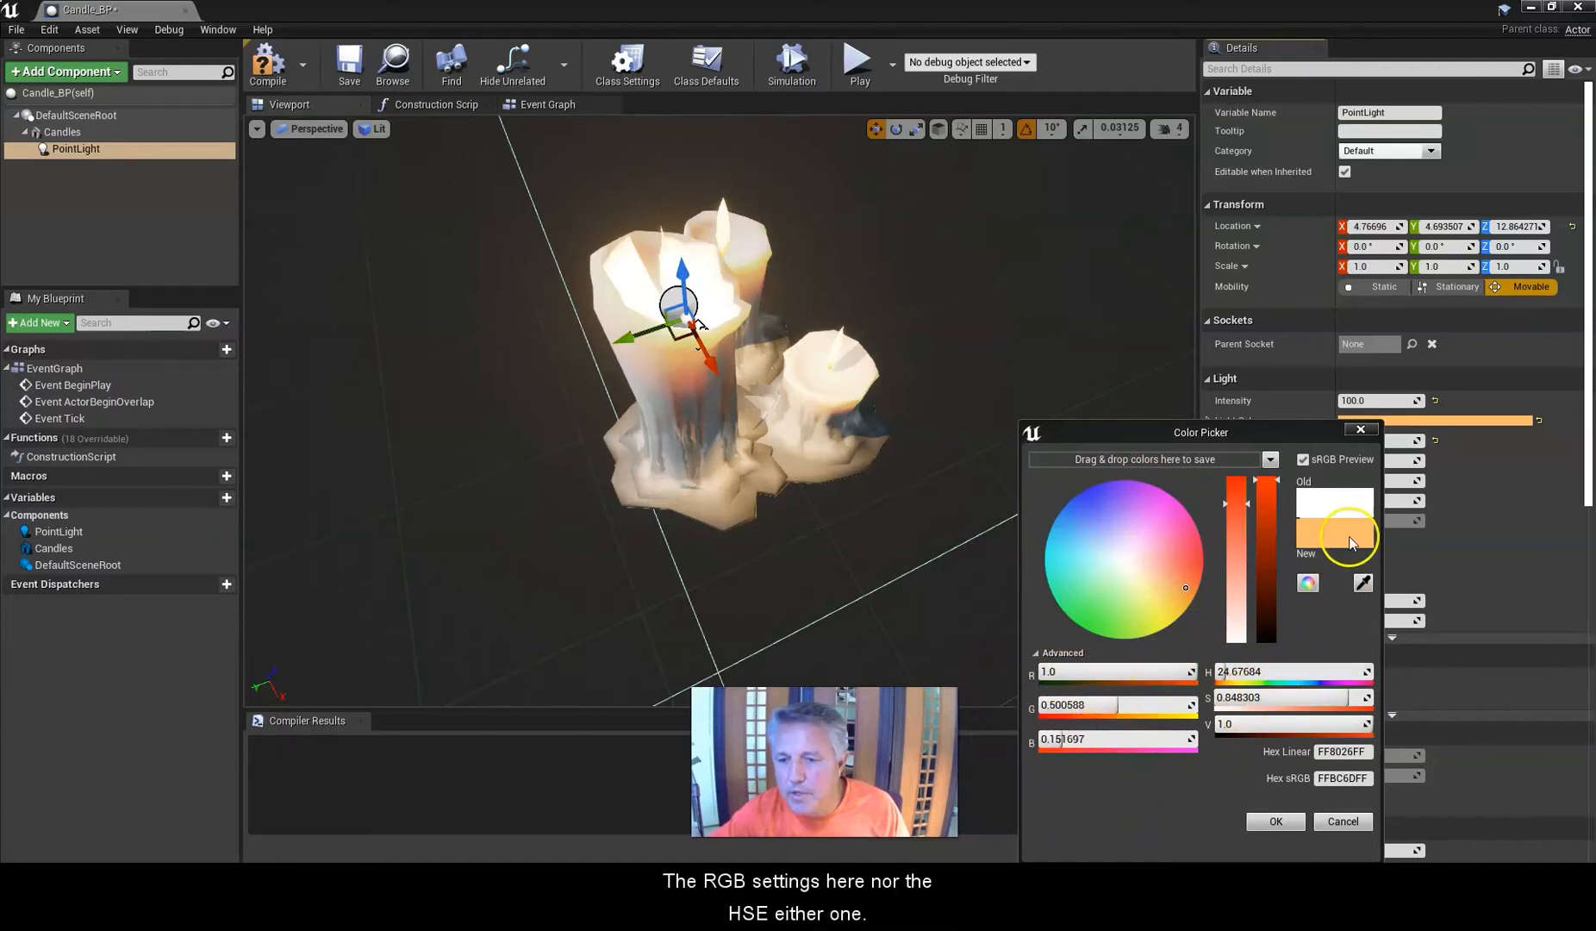
left_click(1284, 827)
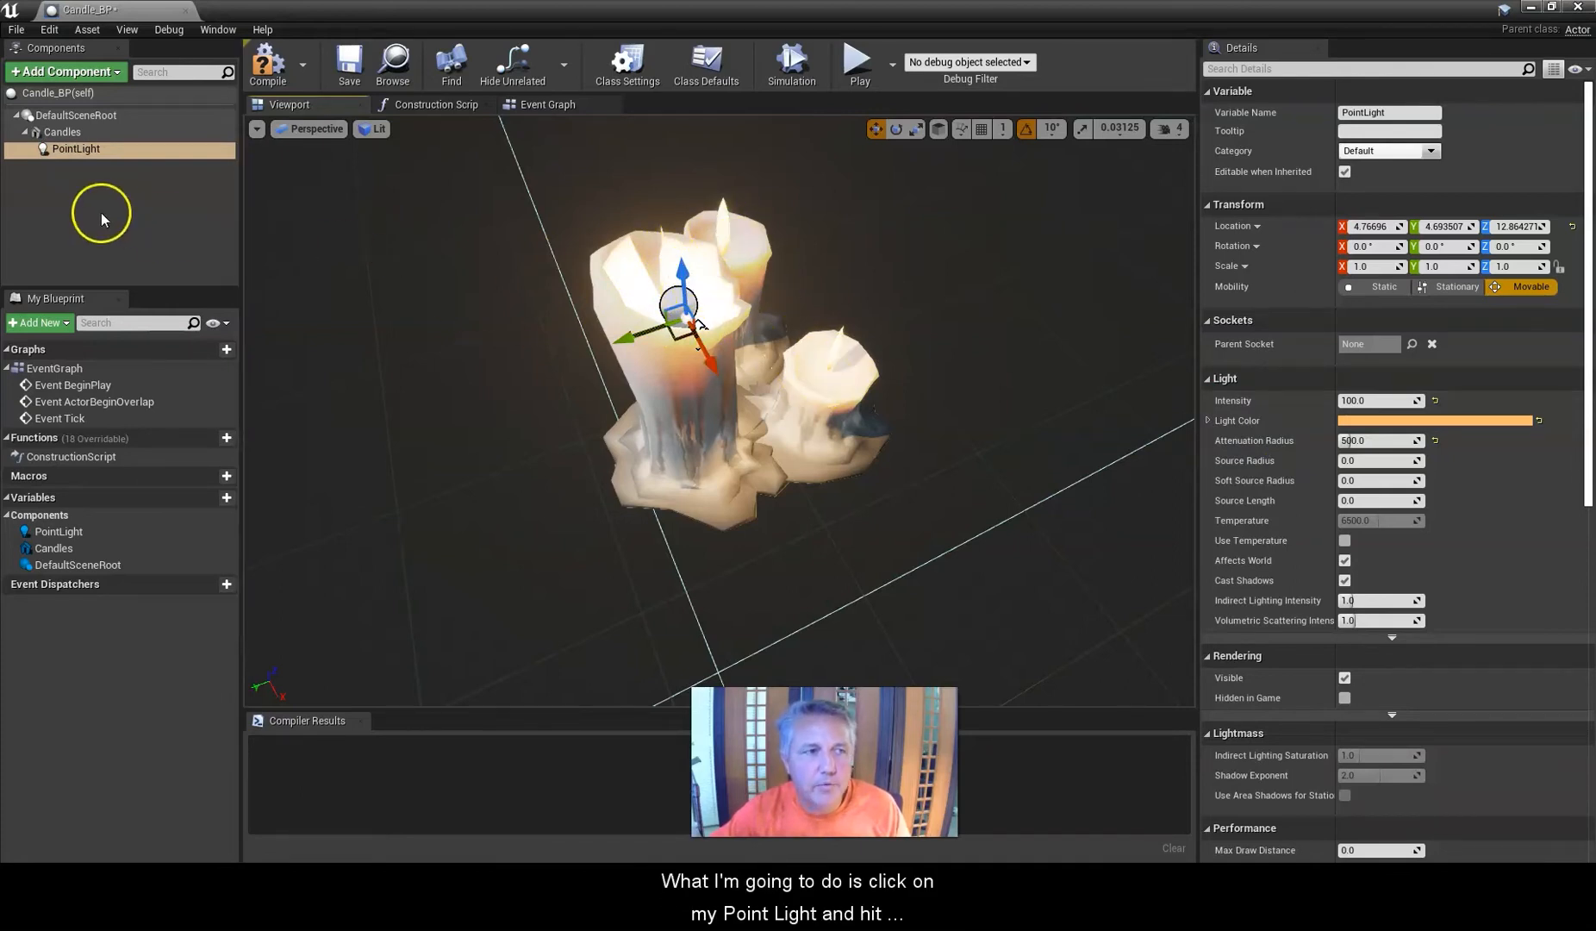
Duplicate the point light and move the copy onto the wick of the shortest candle.
left_click(80, 150)
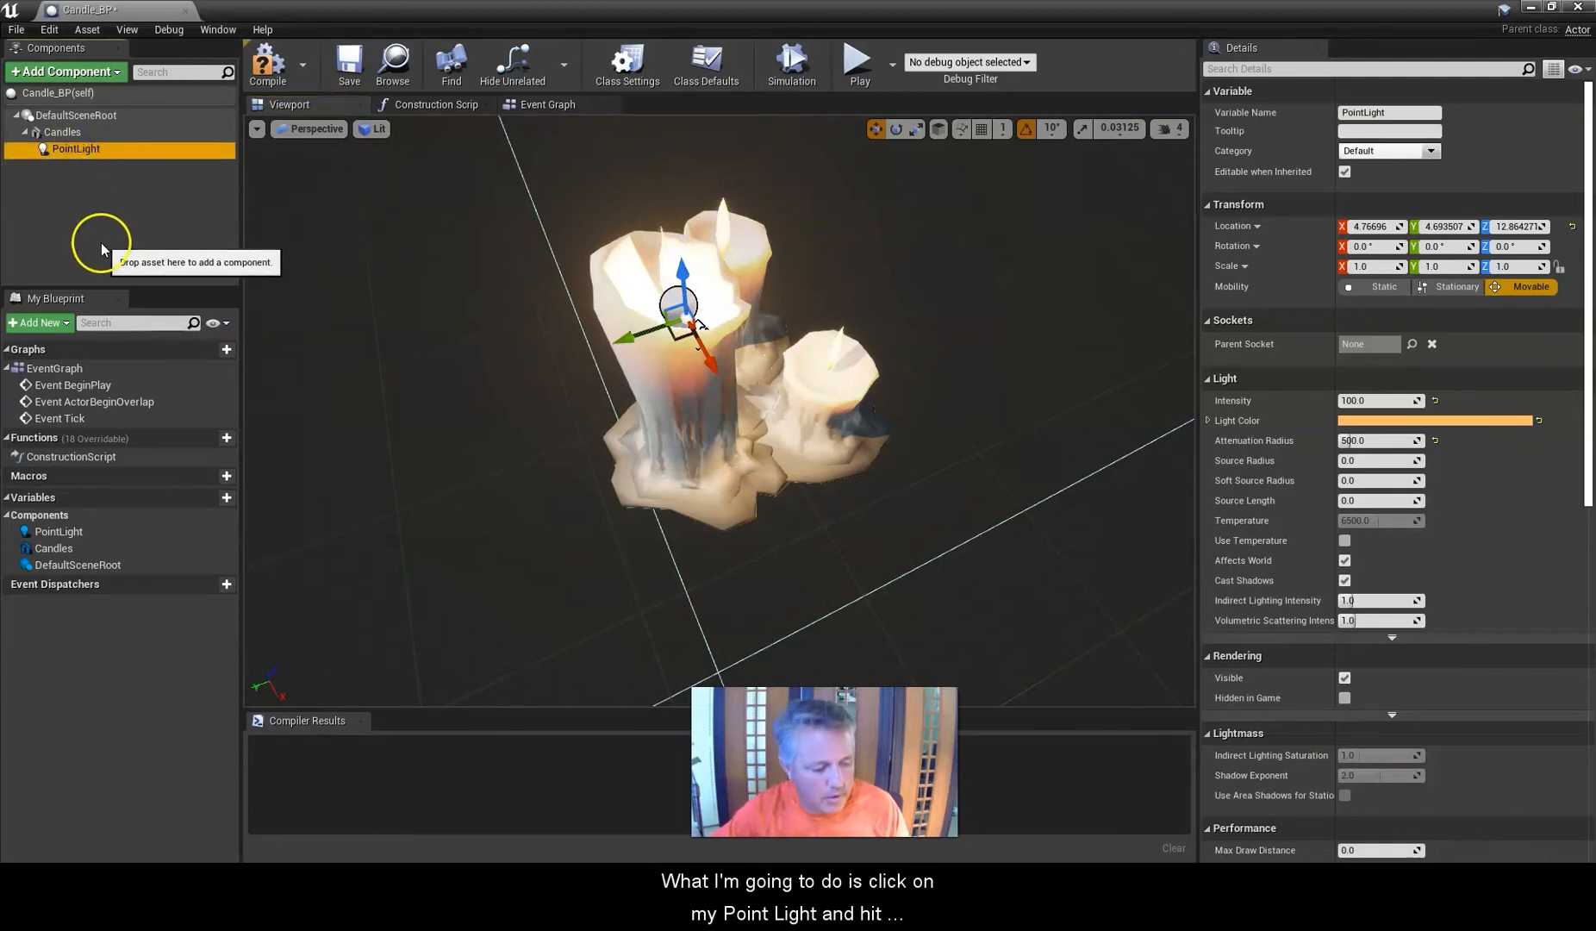
key("ctrl+w")
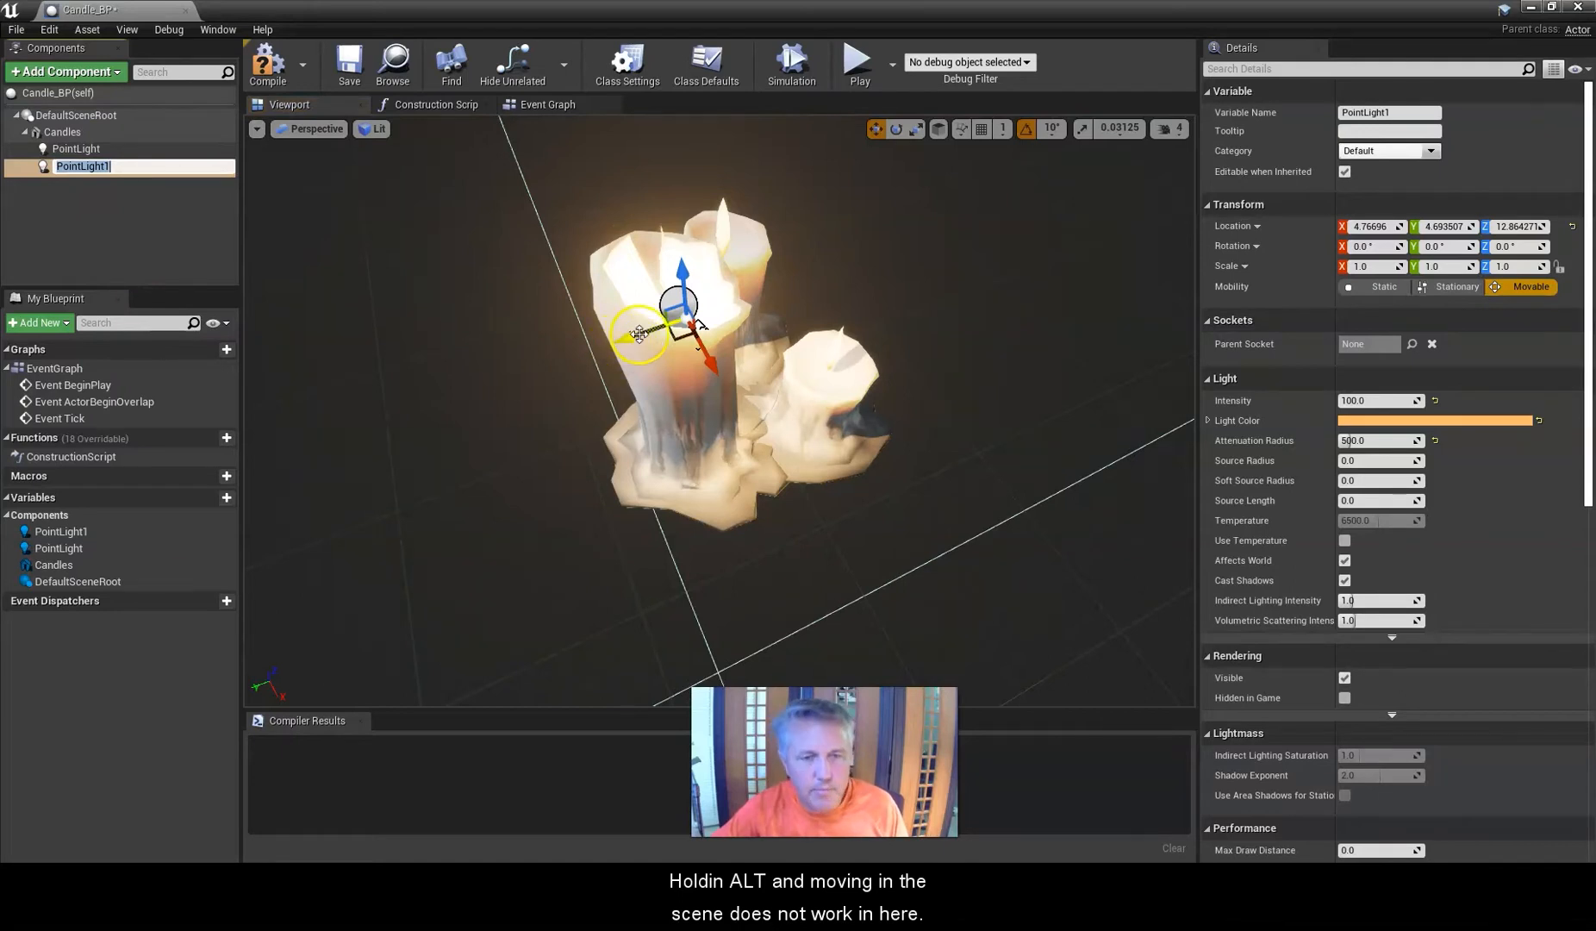
key("Return")
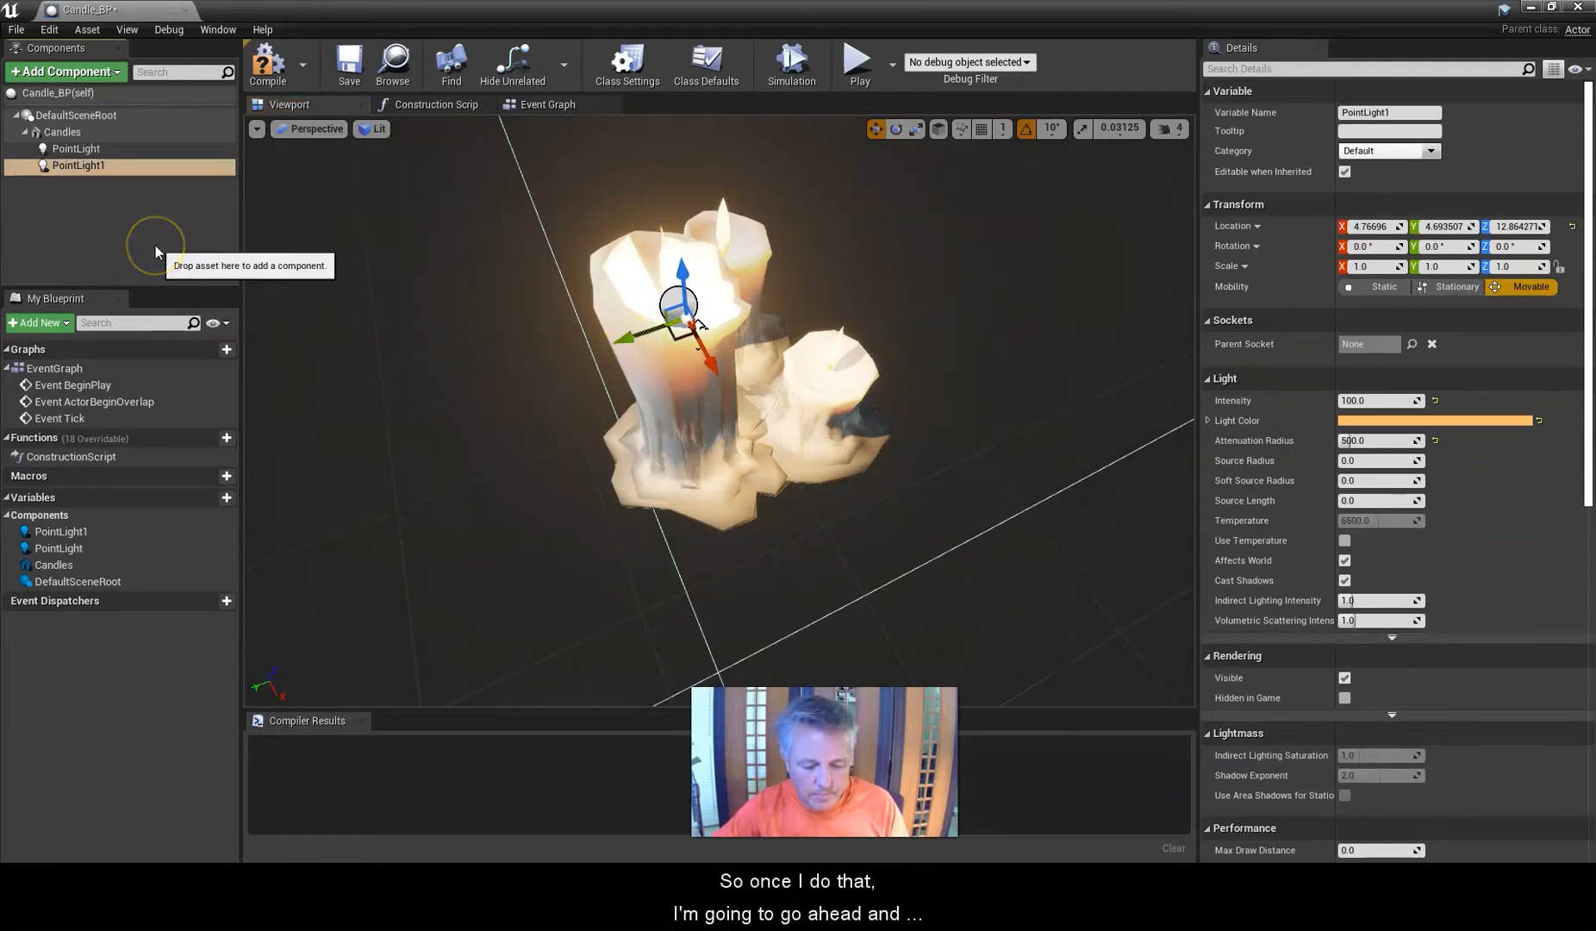
left_click_drag(622, 338, 759, 321)
right_click_drag(722, 354, 722, 353)
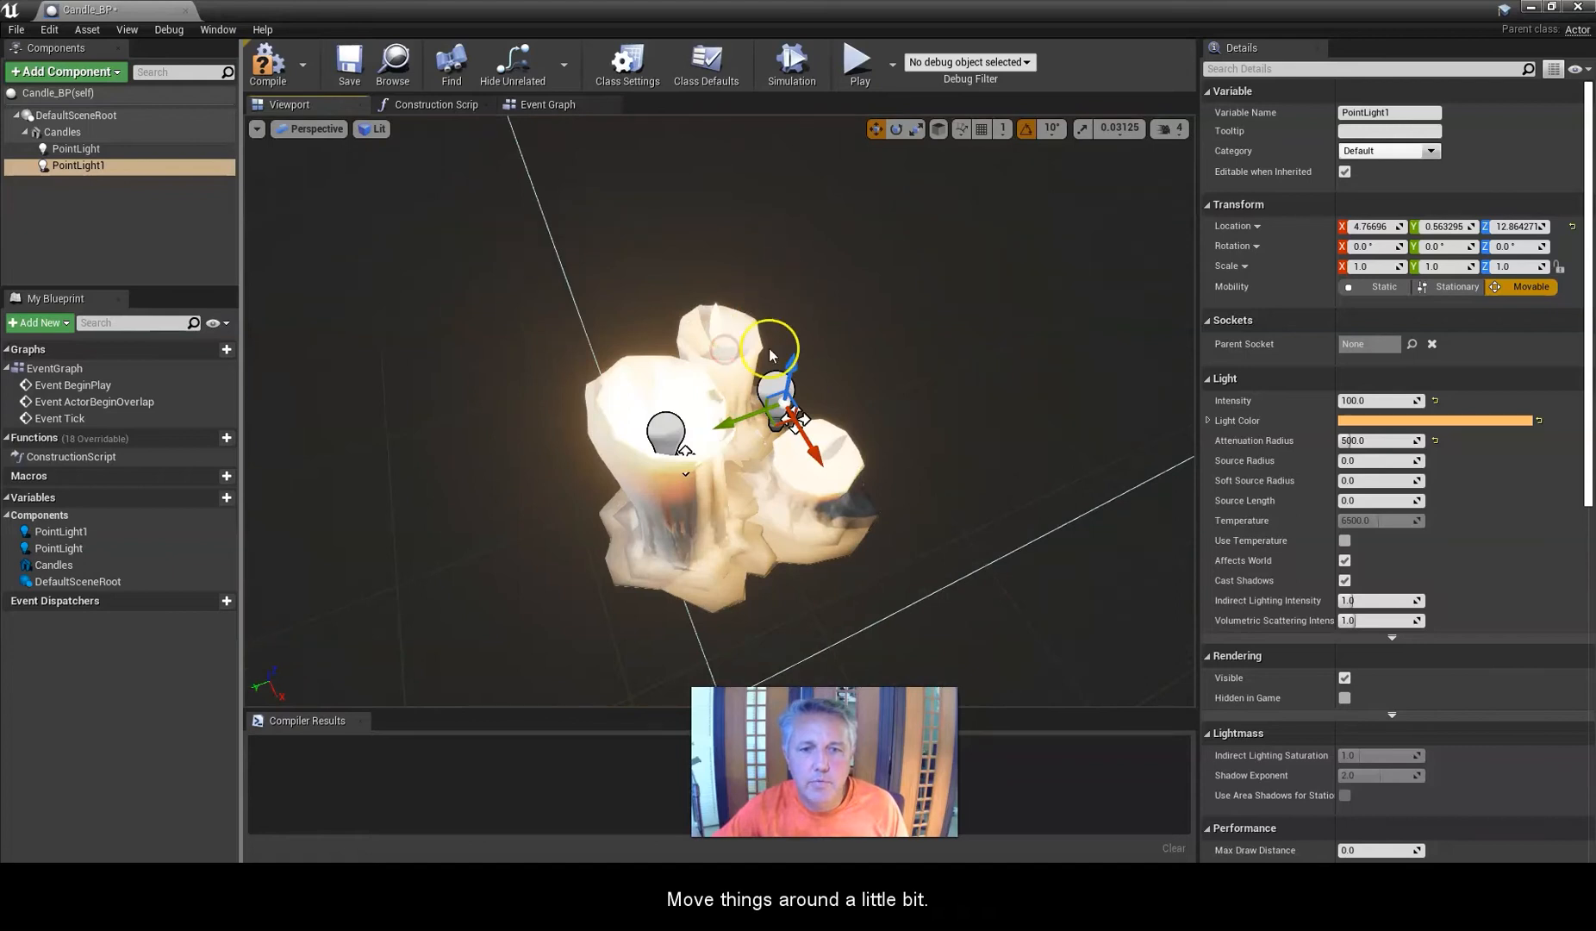
left_click_drag(786, 367, 864, 491)
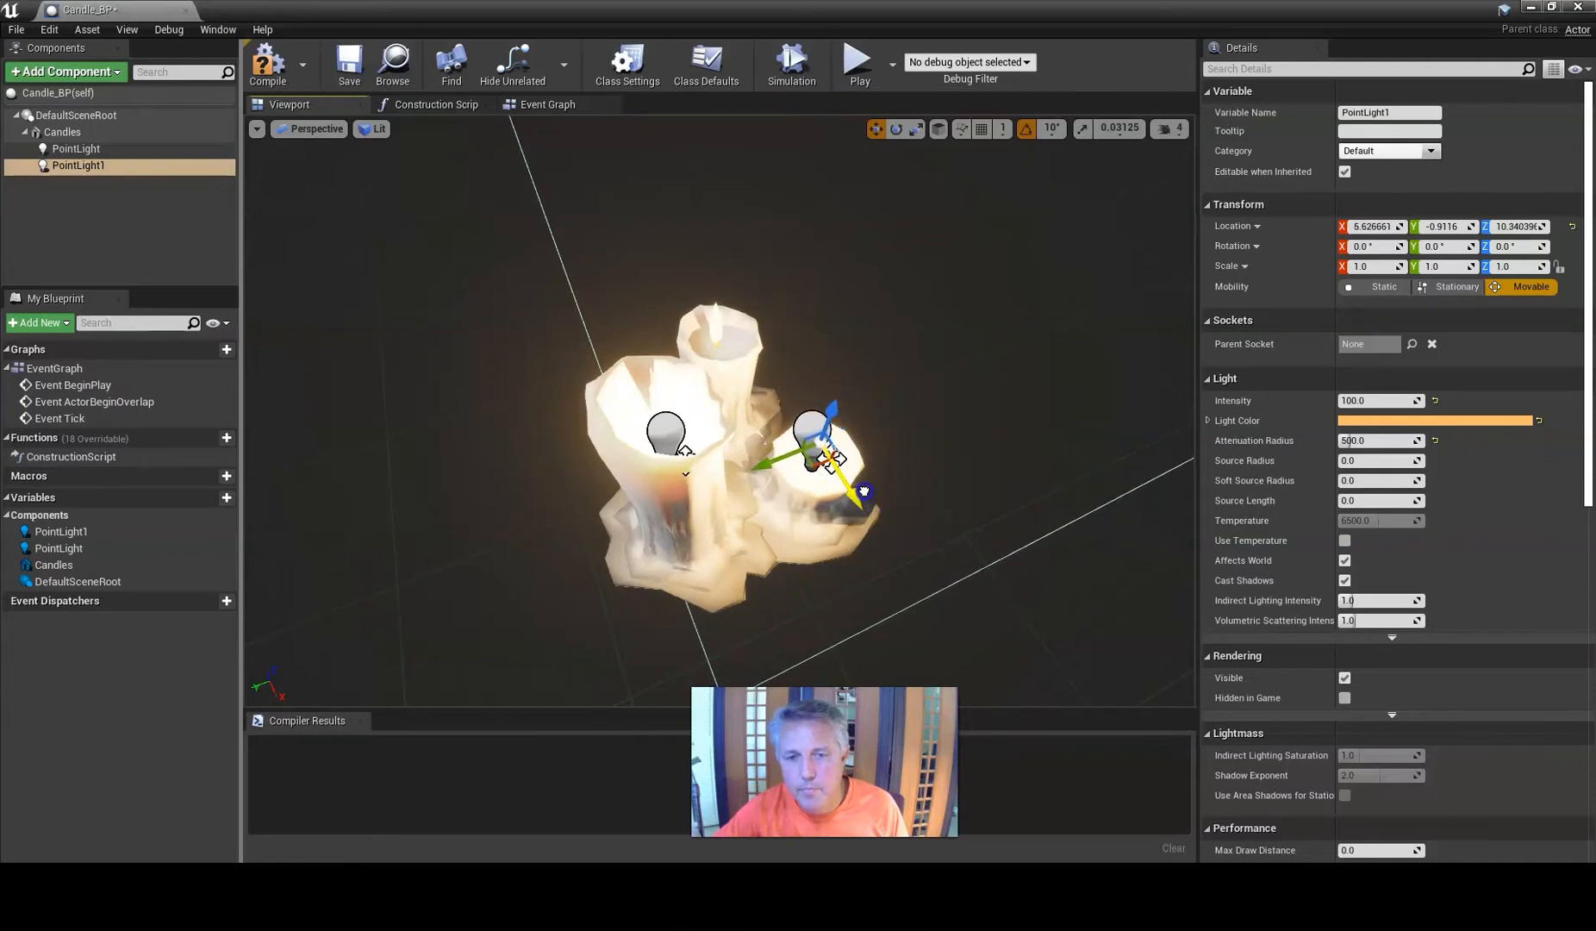
right_click_drag(797, 569, 798, 565, "alt")
middle_click_drag(773, 548, 772, 543, "alt")
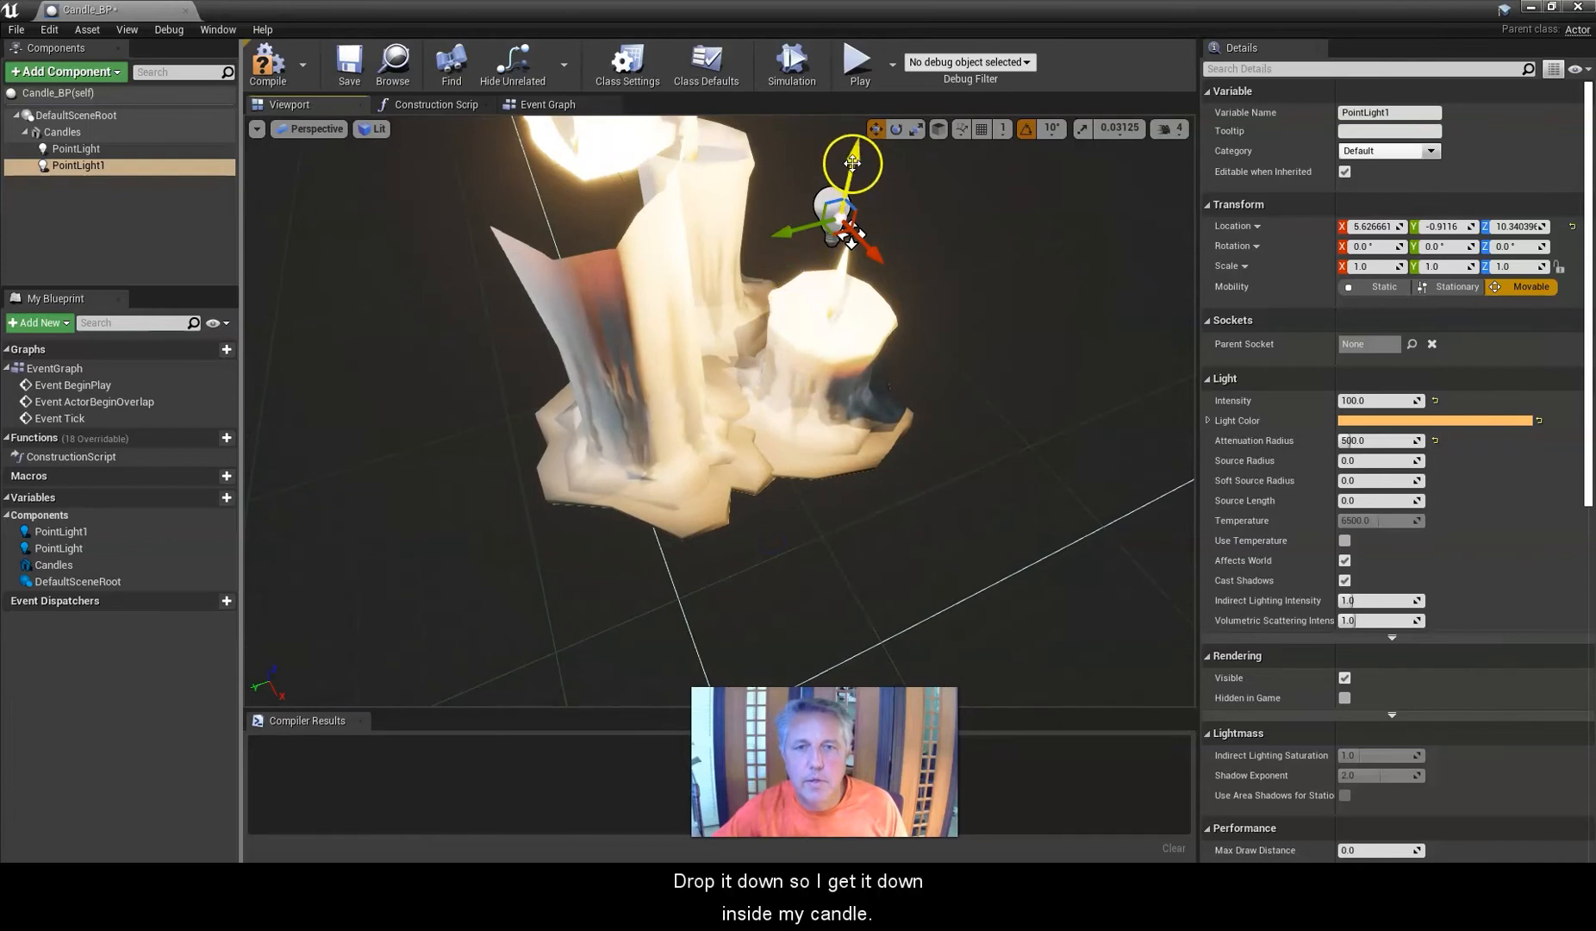
left_click_drag(851, 162, 848, 436)
middle_click_drag(679, 448, 674, 442)
left_click_drag(659, 420, 655, 426)
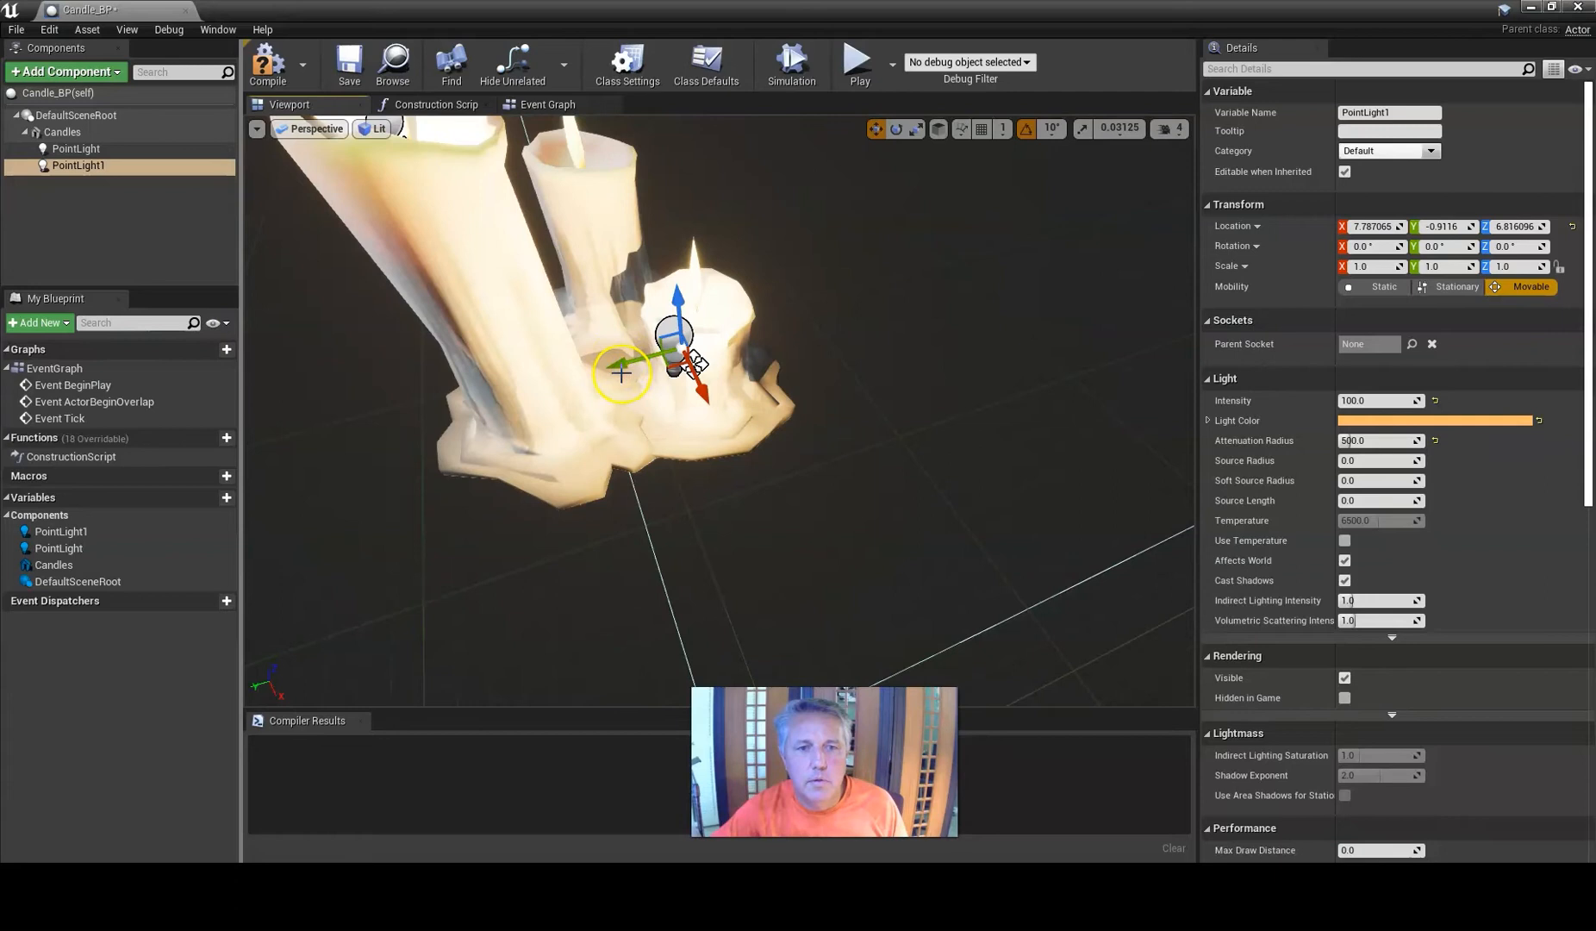
left_click_drag(621, 371, 650, 360)
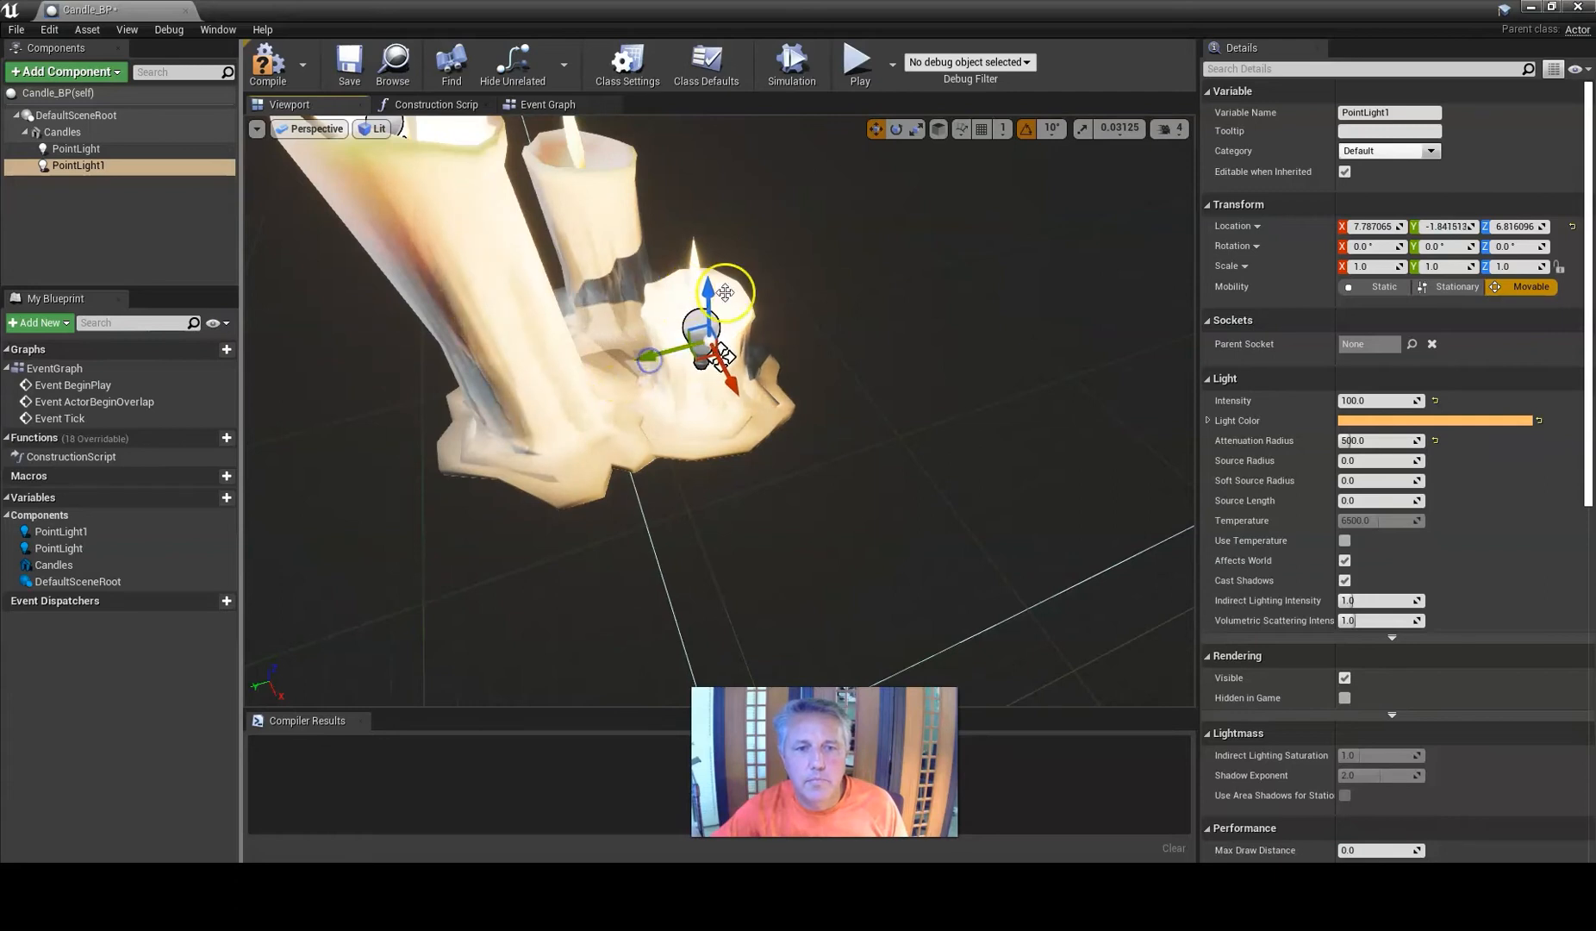
left_click_drag(707, 285, 703, 239)
left_click_drag(568, 389, 567, 402)
mouse_move(567, 401)
right_mouse_down()
mouse_move(549, 411)
mouse_move(570, 399)
right_mouse_up()
left_click_drag(260, 677, 411, 633)
left_click_drag(565, 544, 582, 524, "alt")
mouse_move(517, 382)
left_mouse_down()
mouse_move(482, 384)
mouse_move(523, 341)
mouse_move(532, 374)
left_mouse_up()
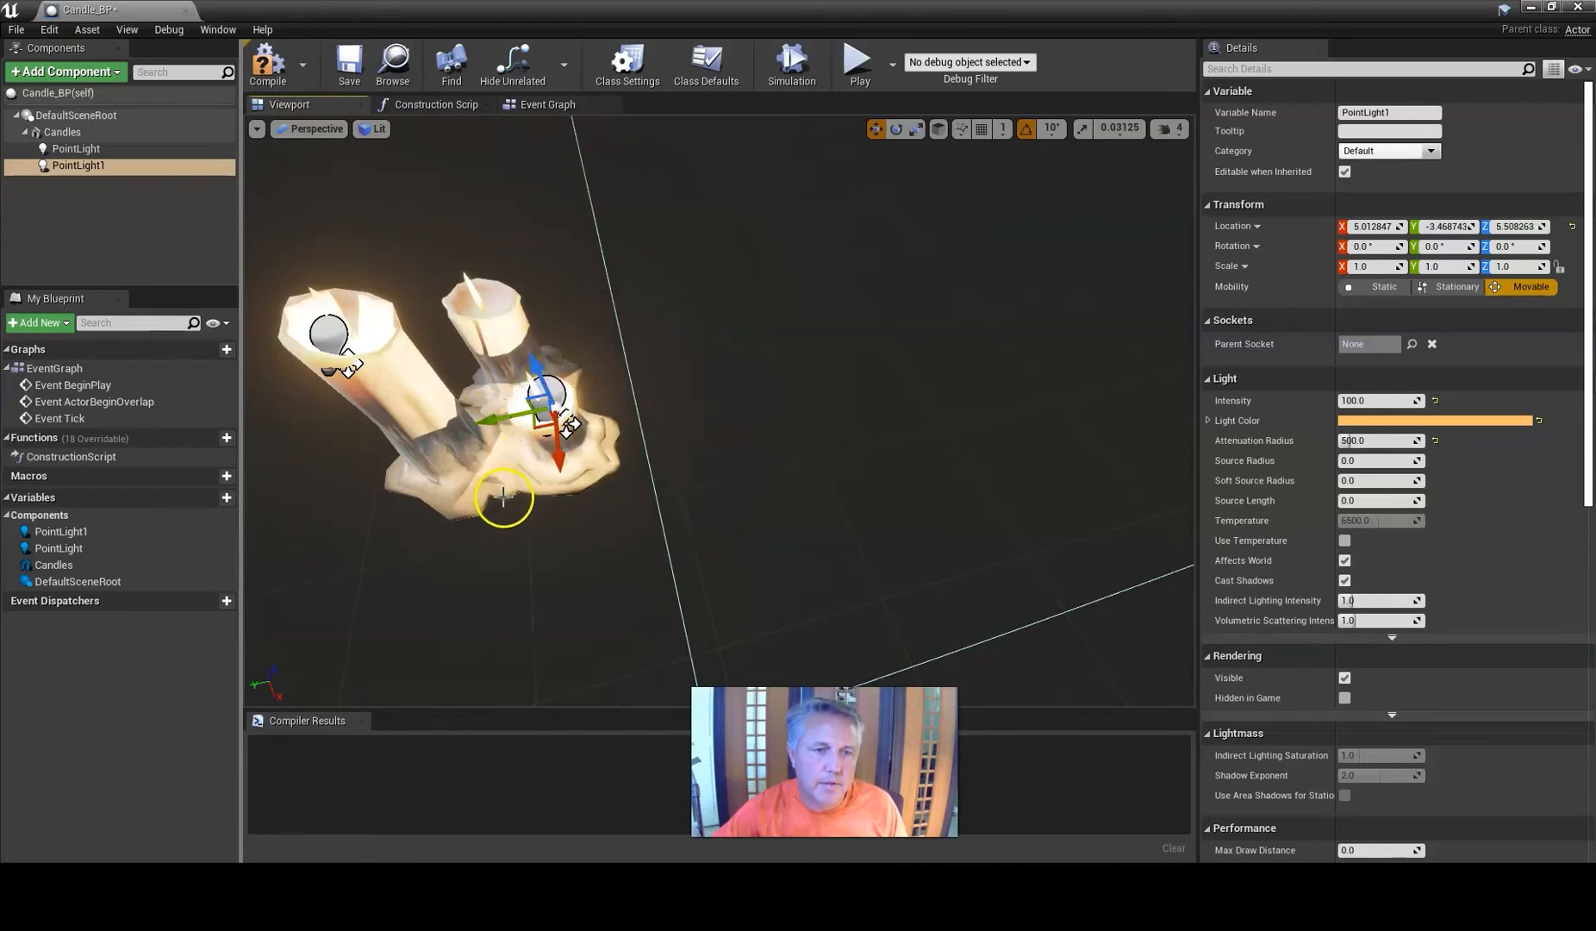
middle_click_drag(504, 497, 510, 423)
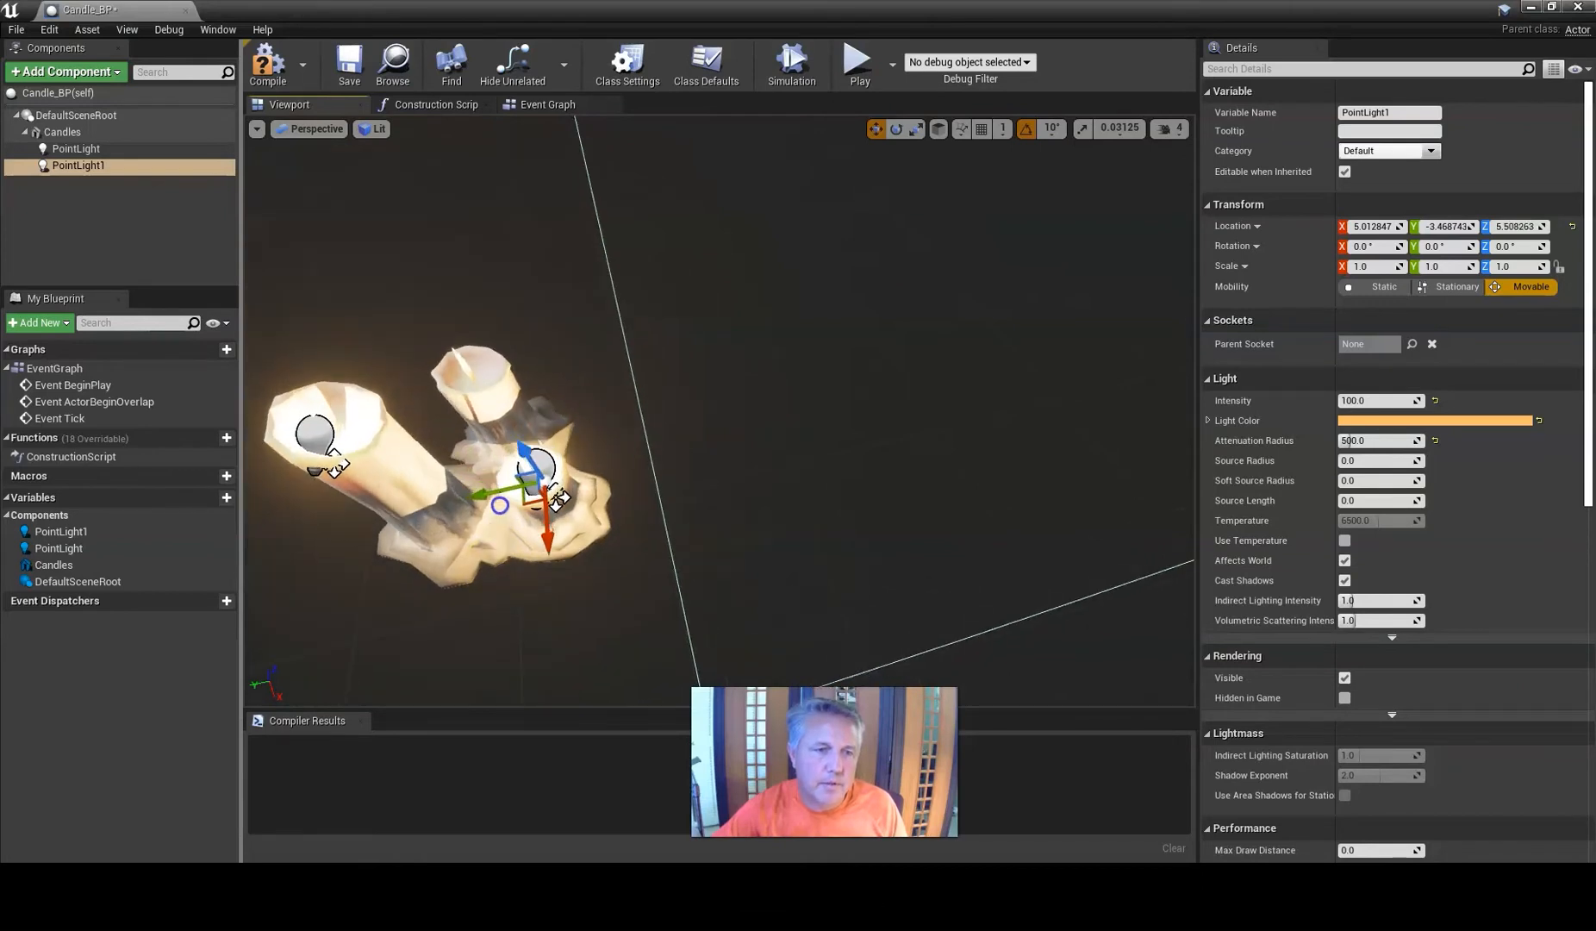
Duplicate PointLight1 and move the new copy onto the wick of the medium candle.
left_click(69, 165)
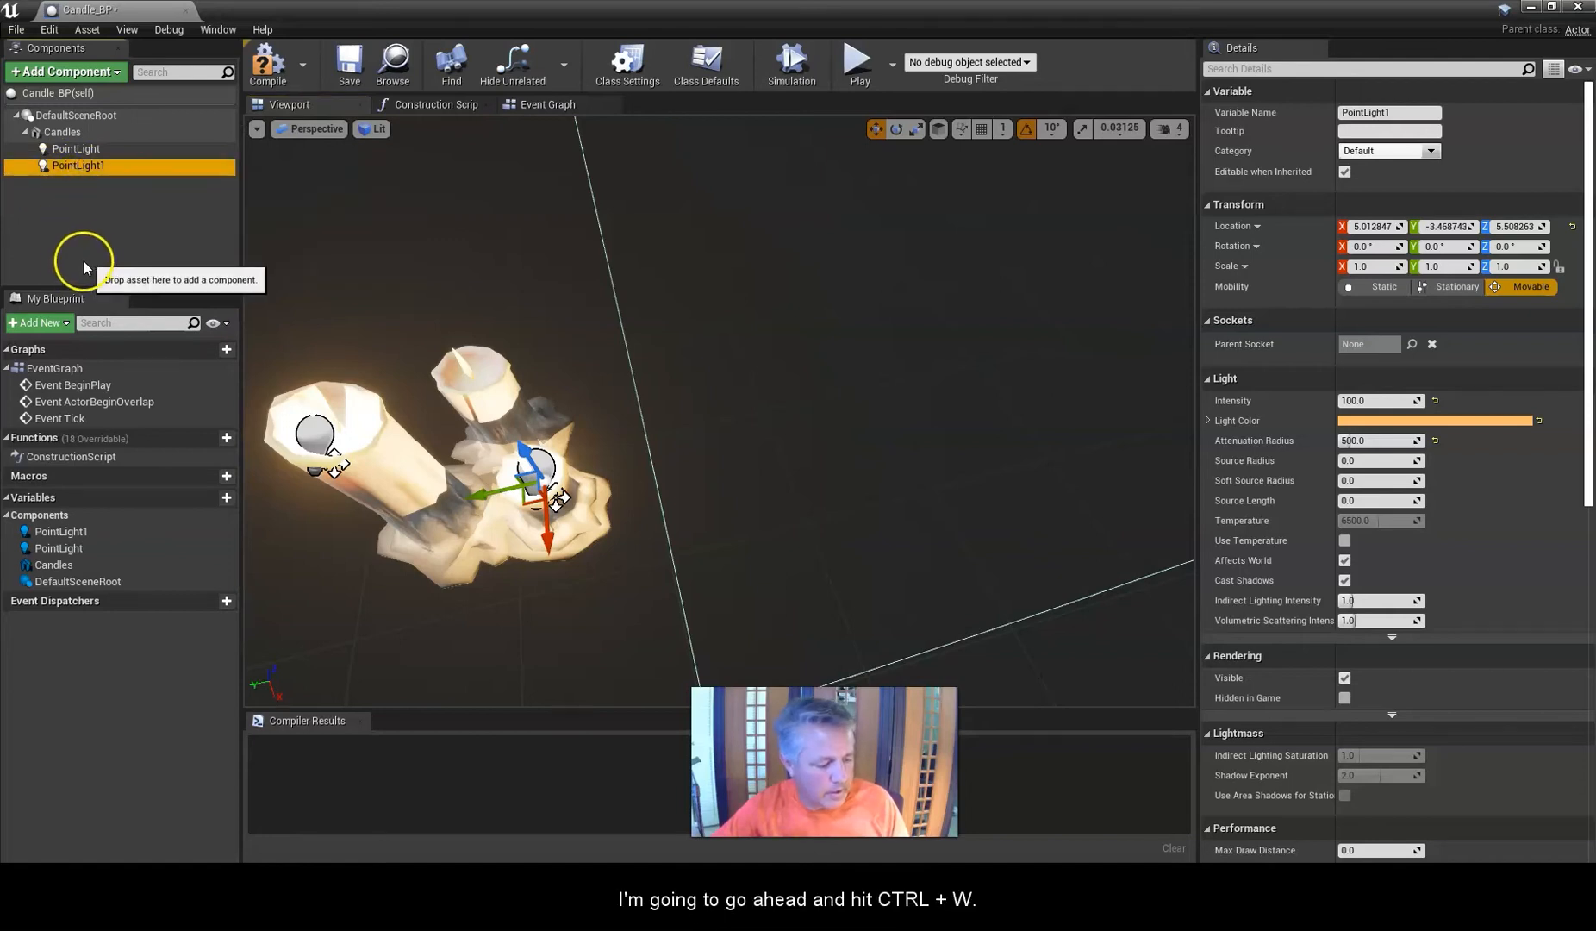
key("ctrl+w")
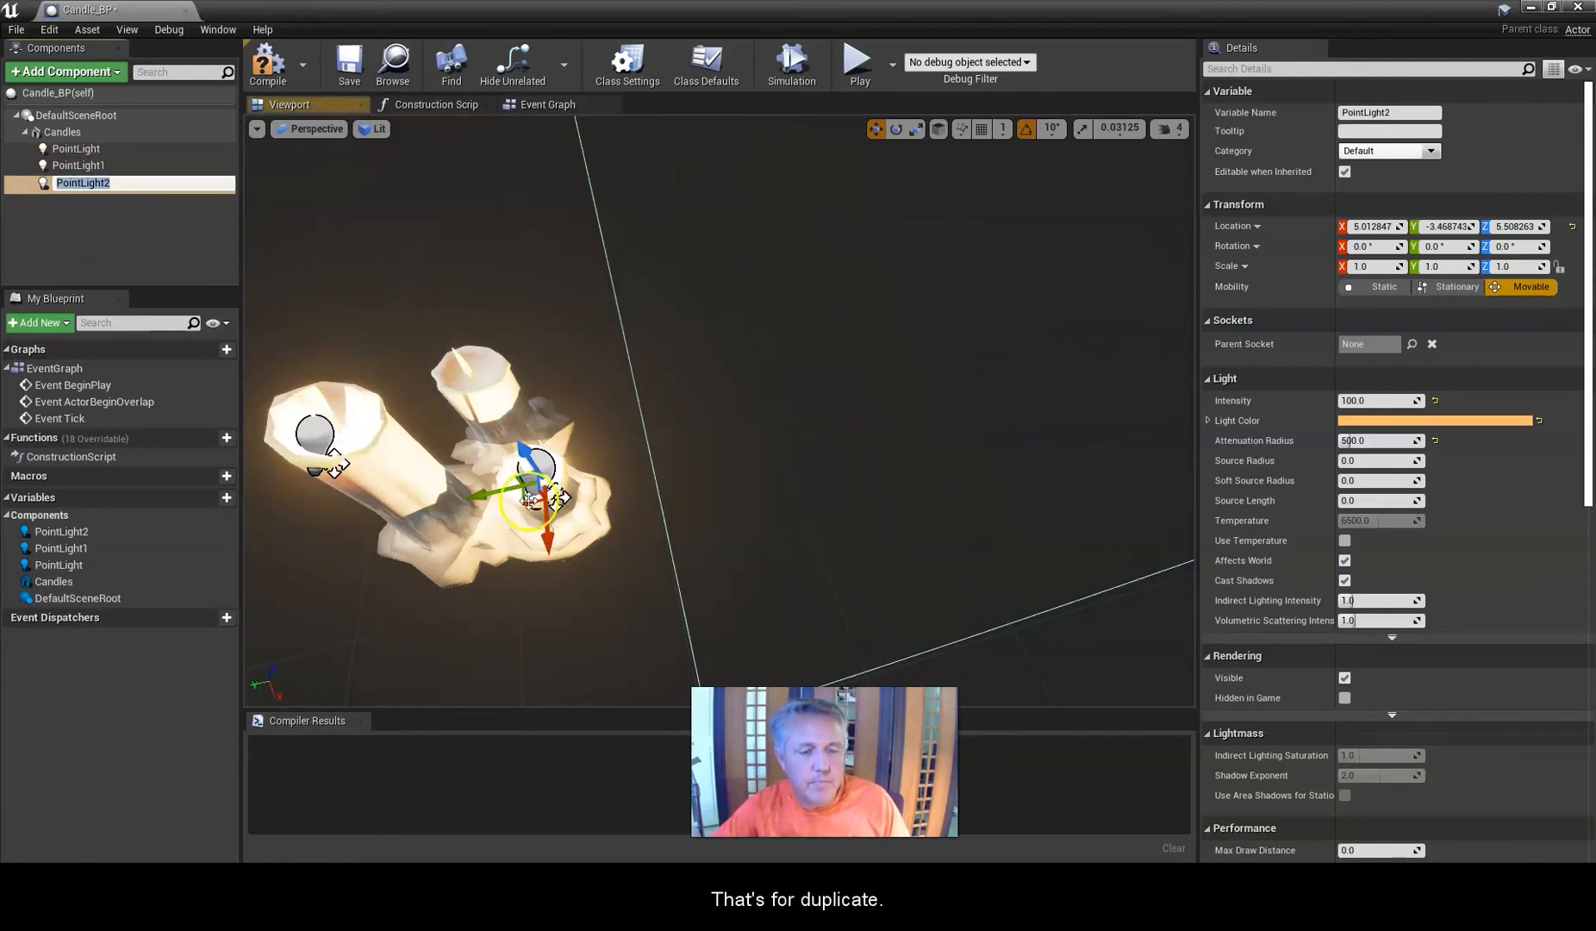
left_click(550, 545)
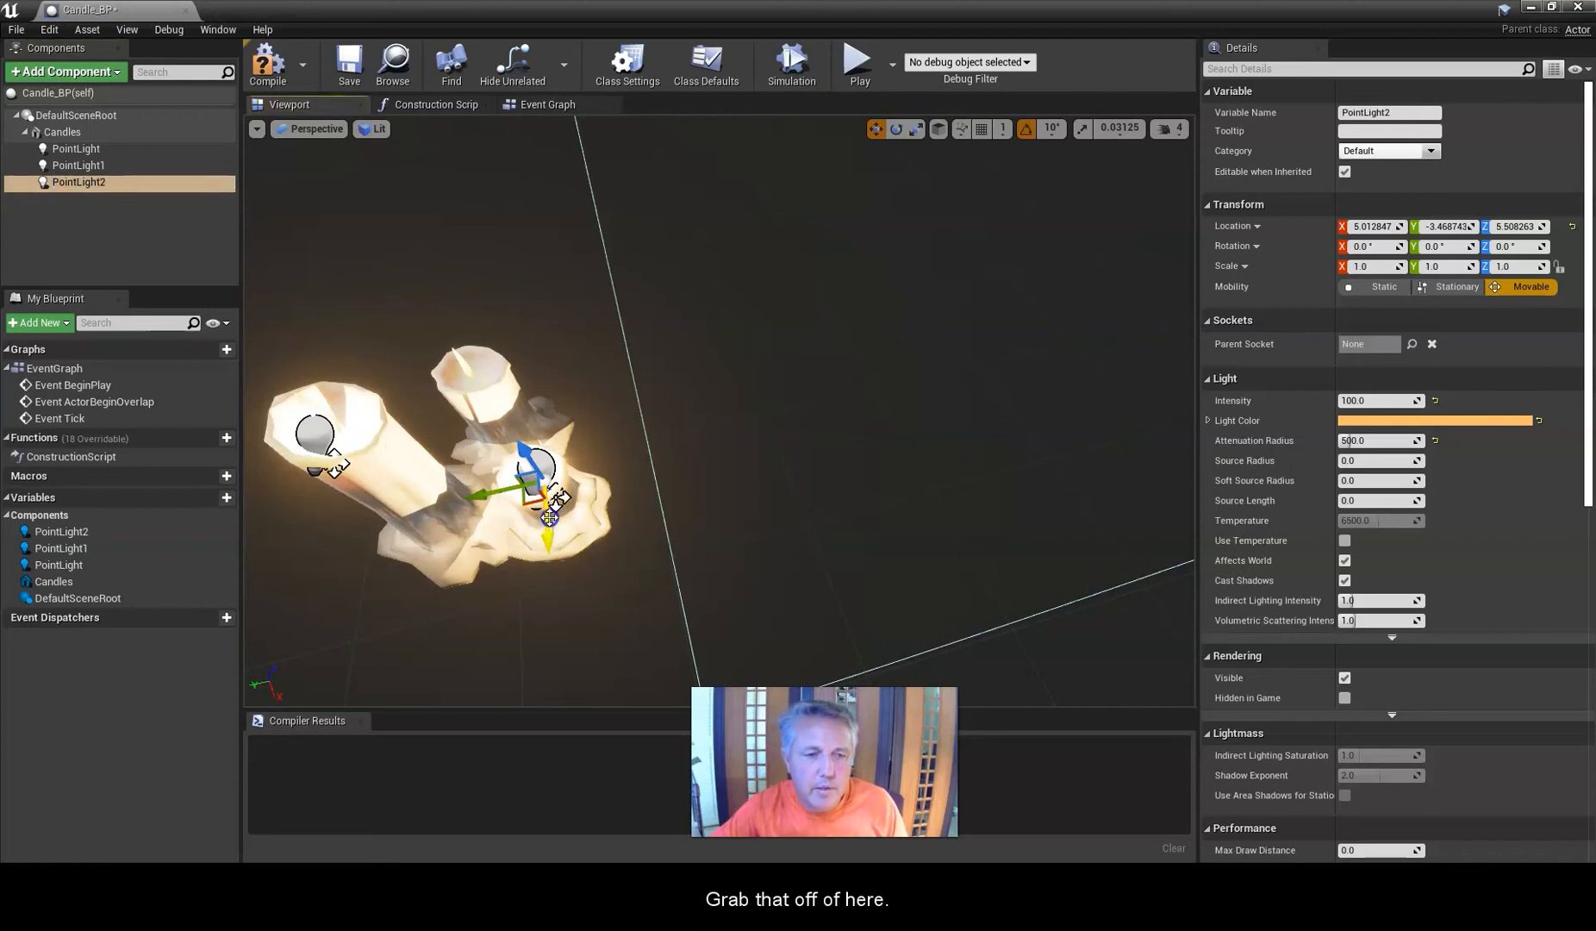
left_click_drag(546, 545, 542, 438)
left_click_drag(470, 388, 416, 393)
right_click_drag(420, 452, 592, 538)
left_click_drag(743, 605, 798, 687)
right_click_drag(615, 623, 623, 619)
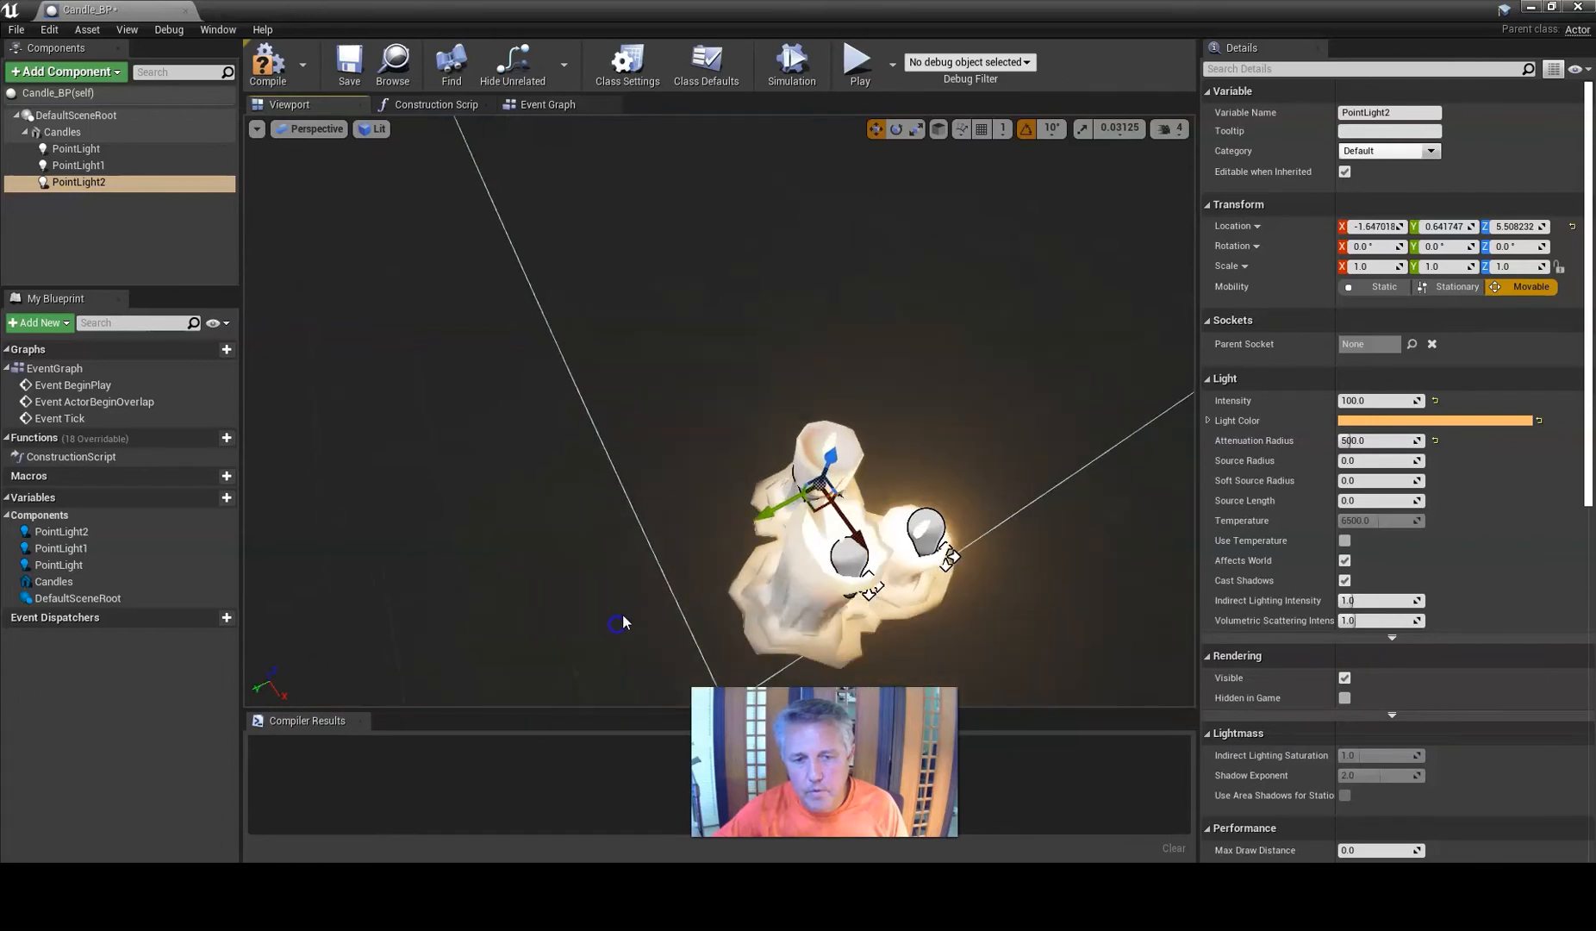
left_click_drag(831, 454, 855, 419)
right_click_drag(708, 428, 704, 424)
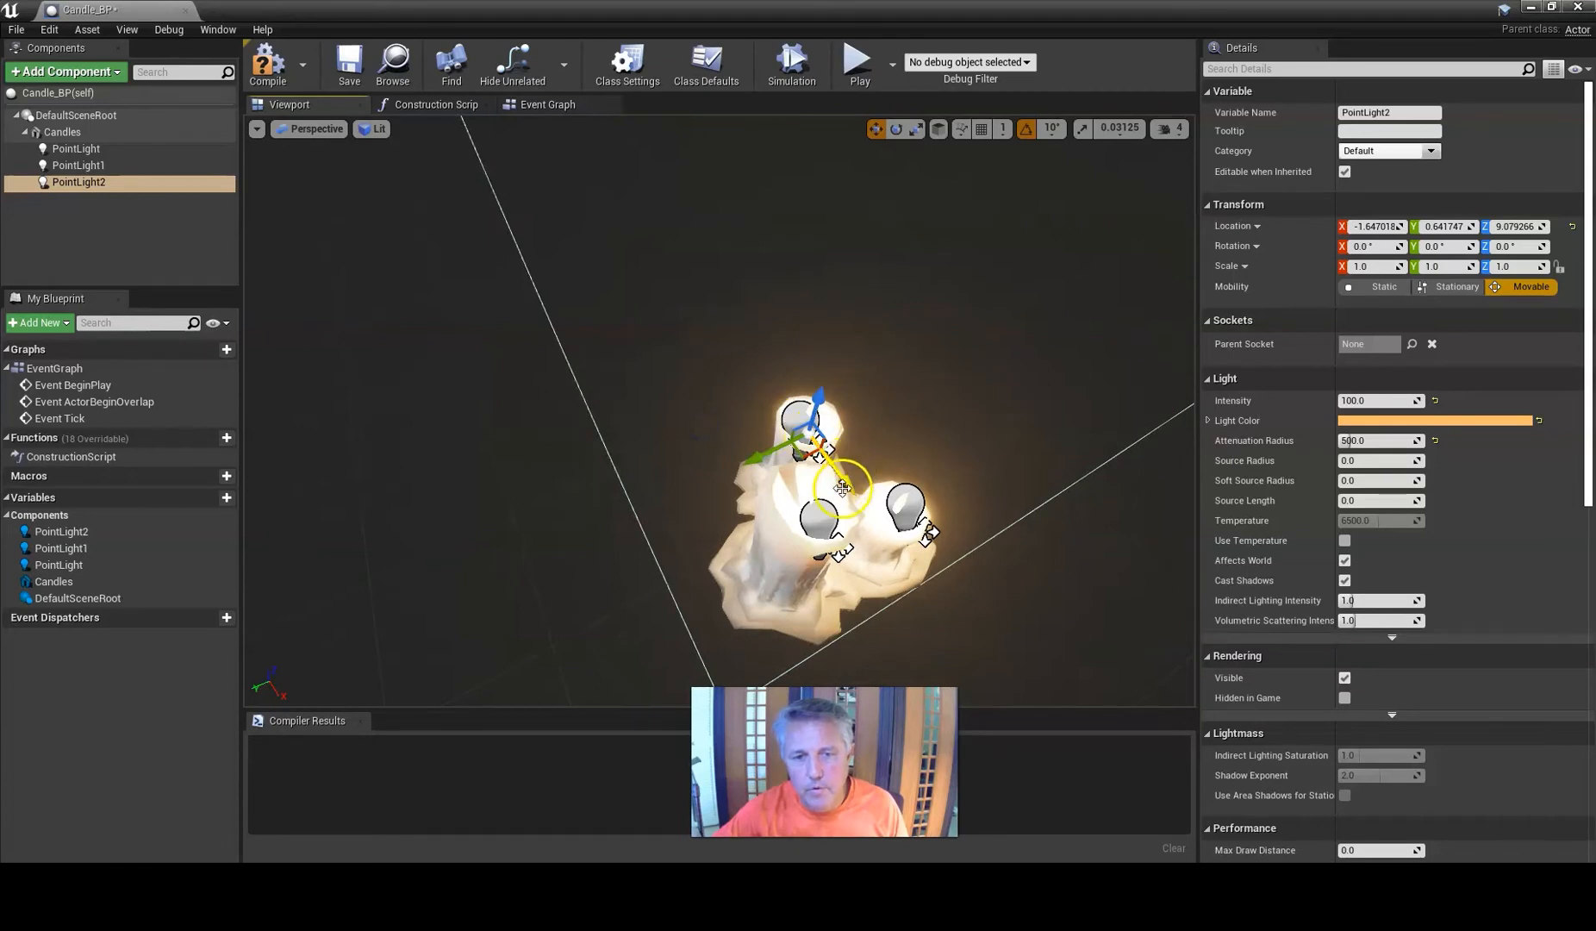
left_click_drag(844, 483, 849, 488)
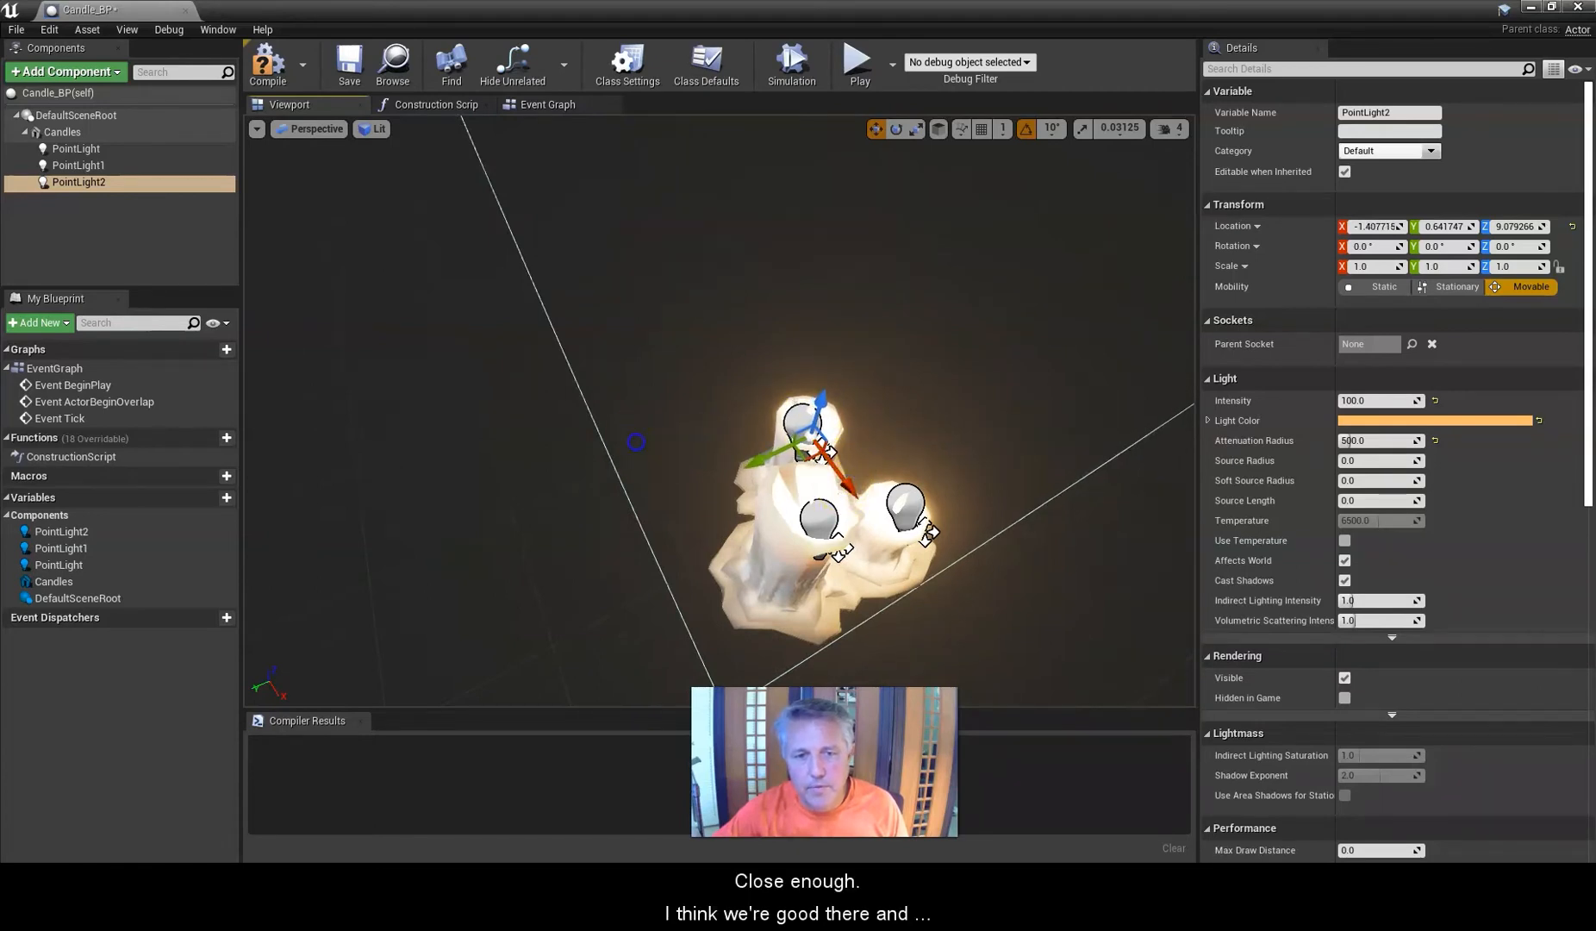
right_click_drag(636, 442, 632, 439)
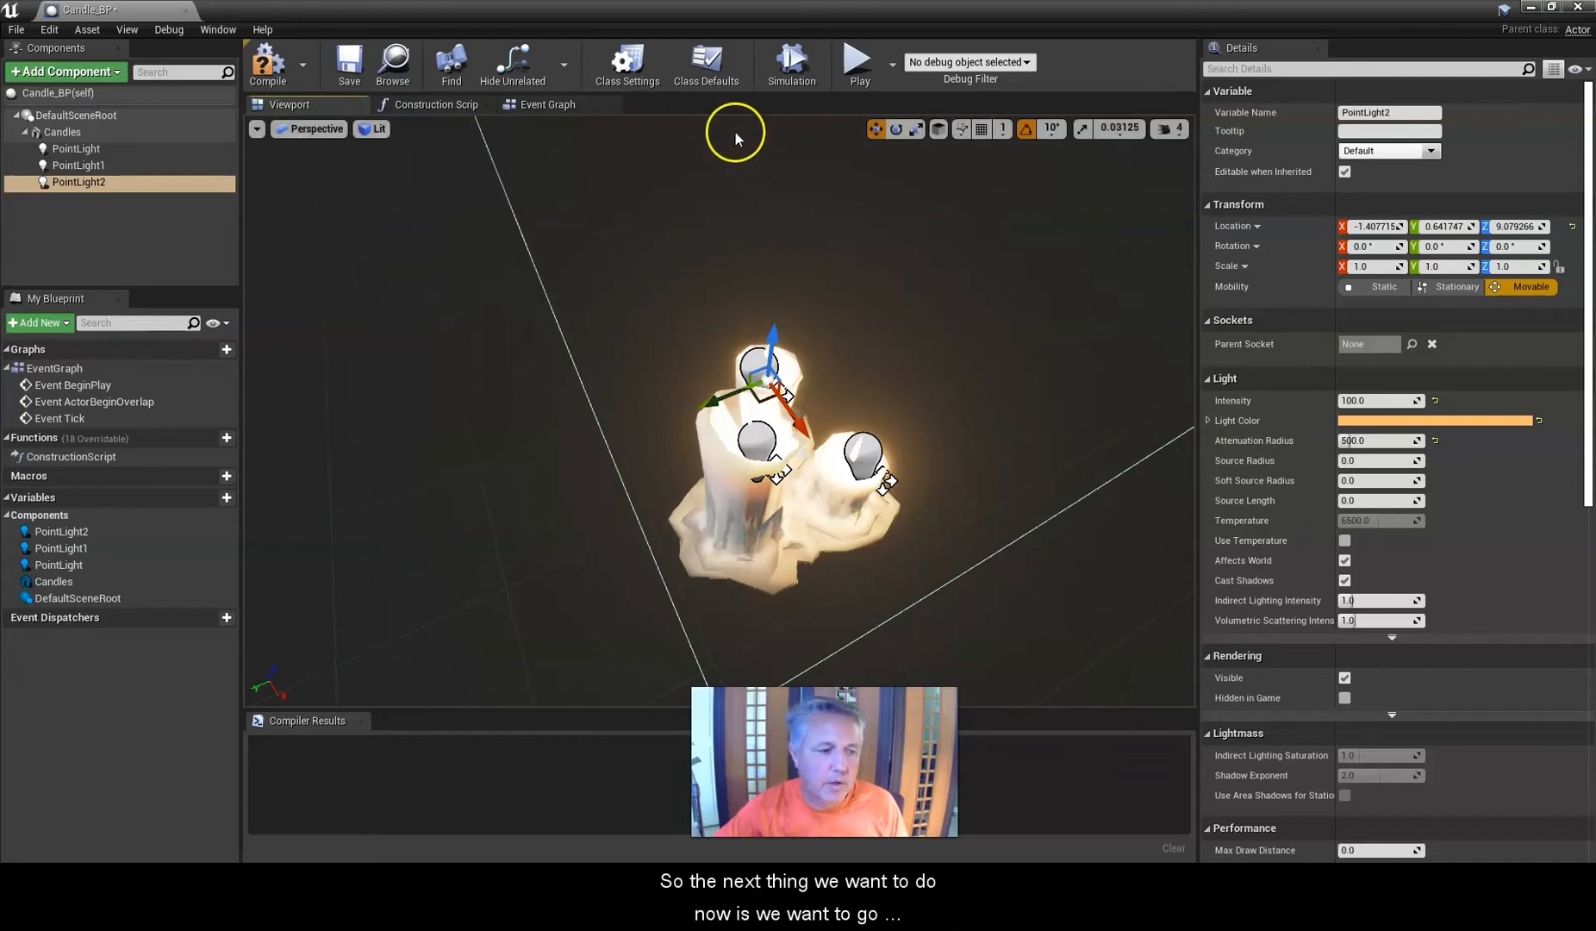
Open the Event Graph and reposition the Event BeginPlay node near the upper left of the graph.
left_click(536, 106)
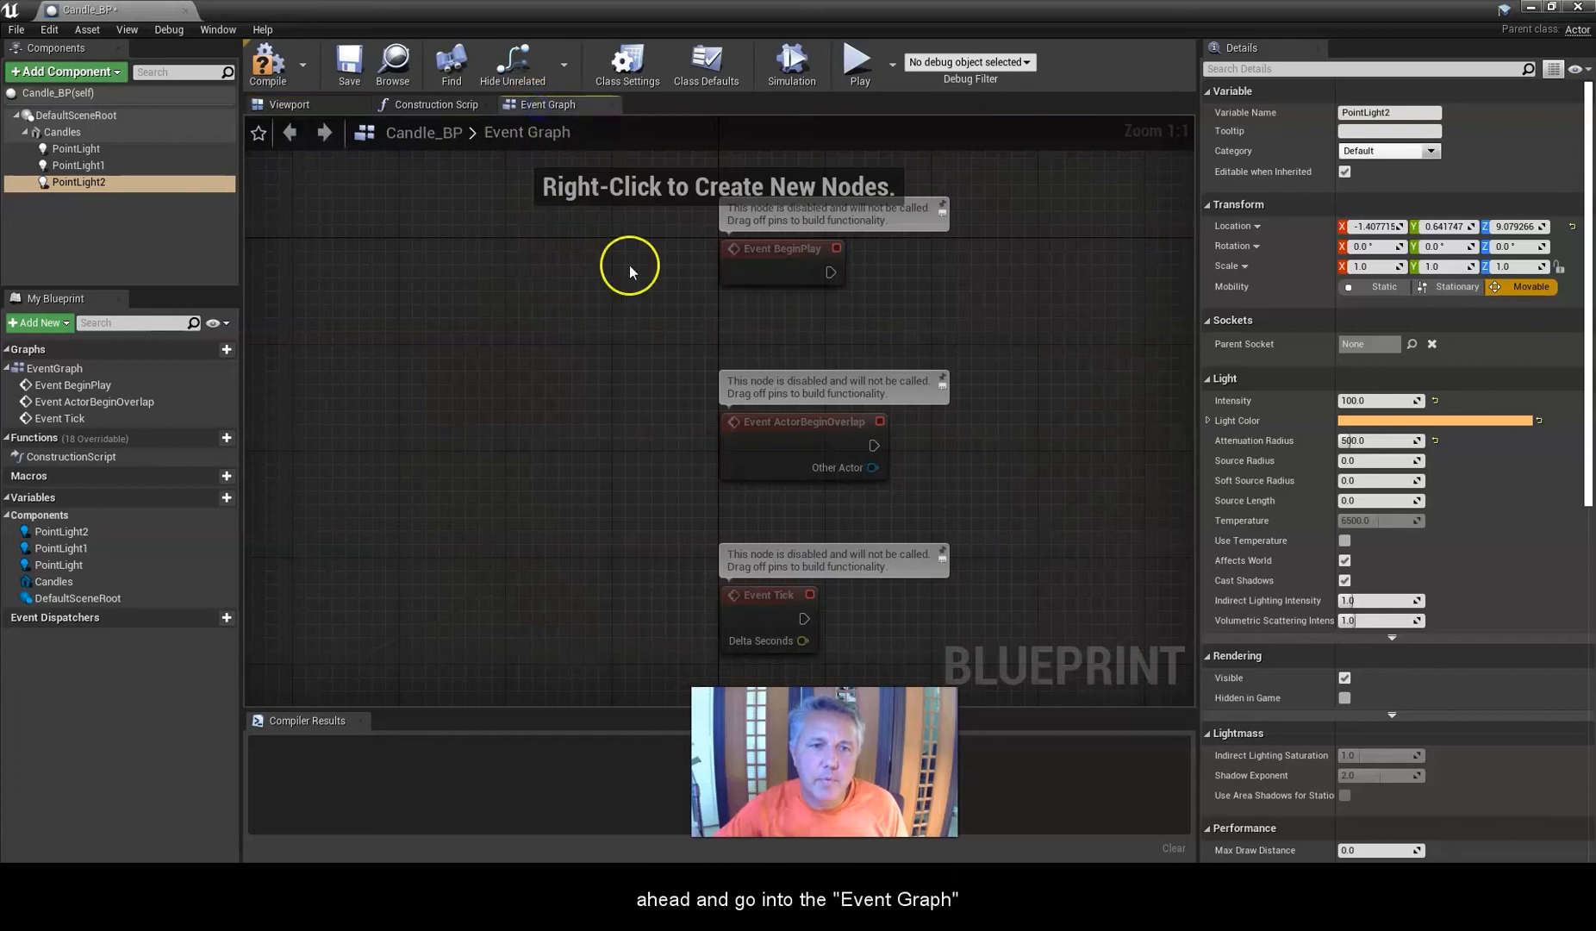
scroll(644, 281, "down", 1)
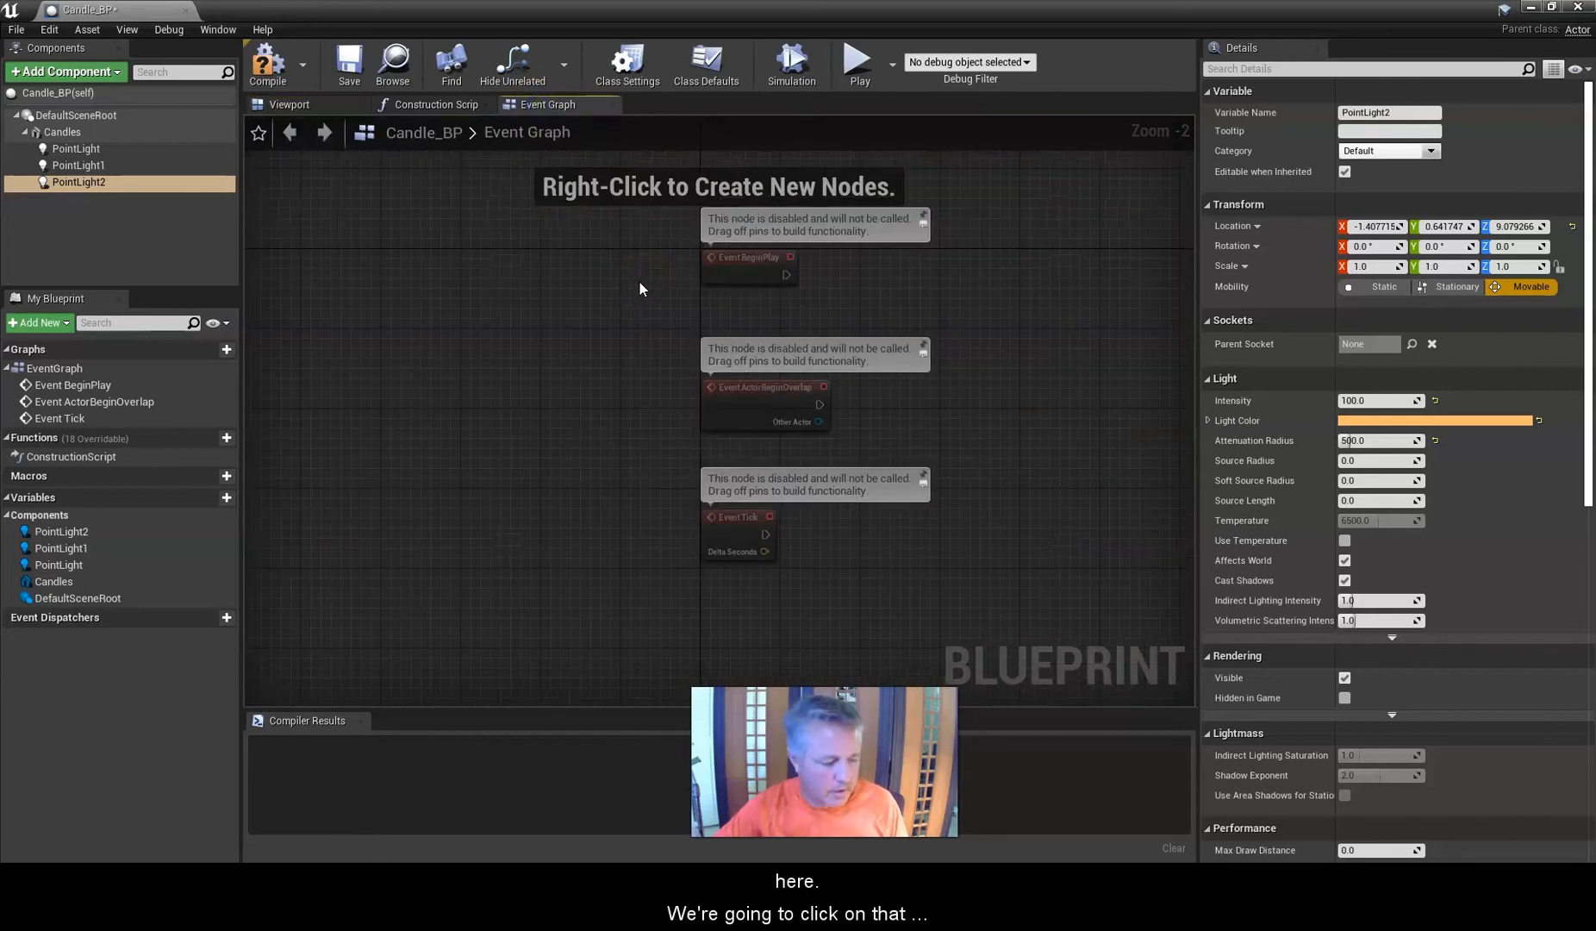
left_click(624, 295)
scroll(624, 298, "down", 1)
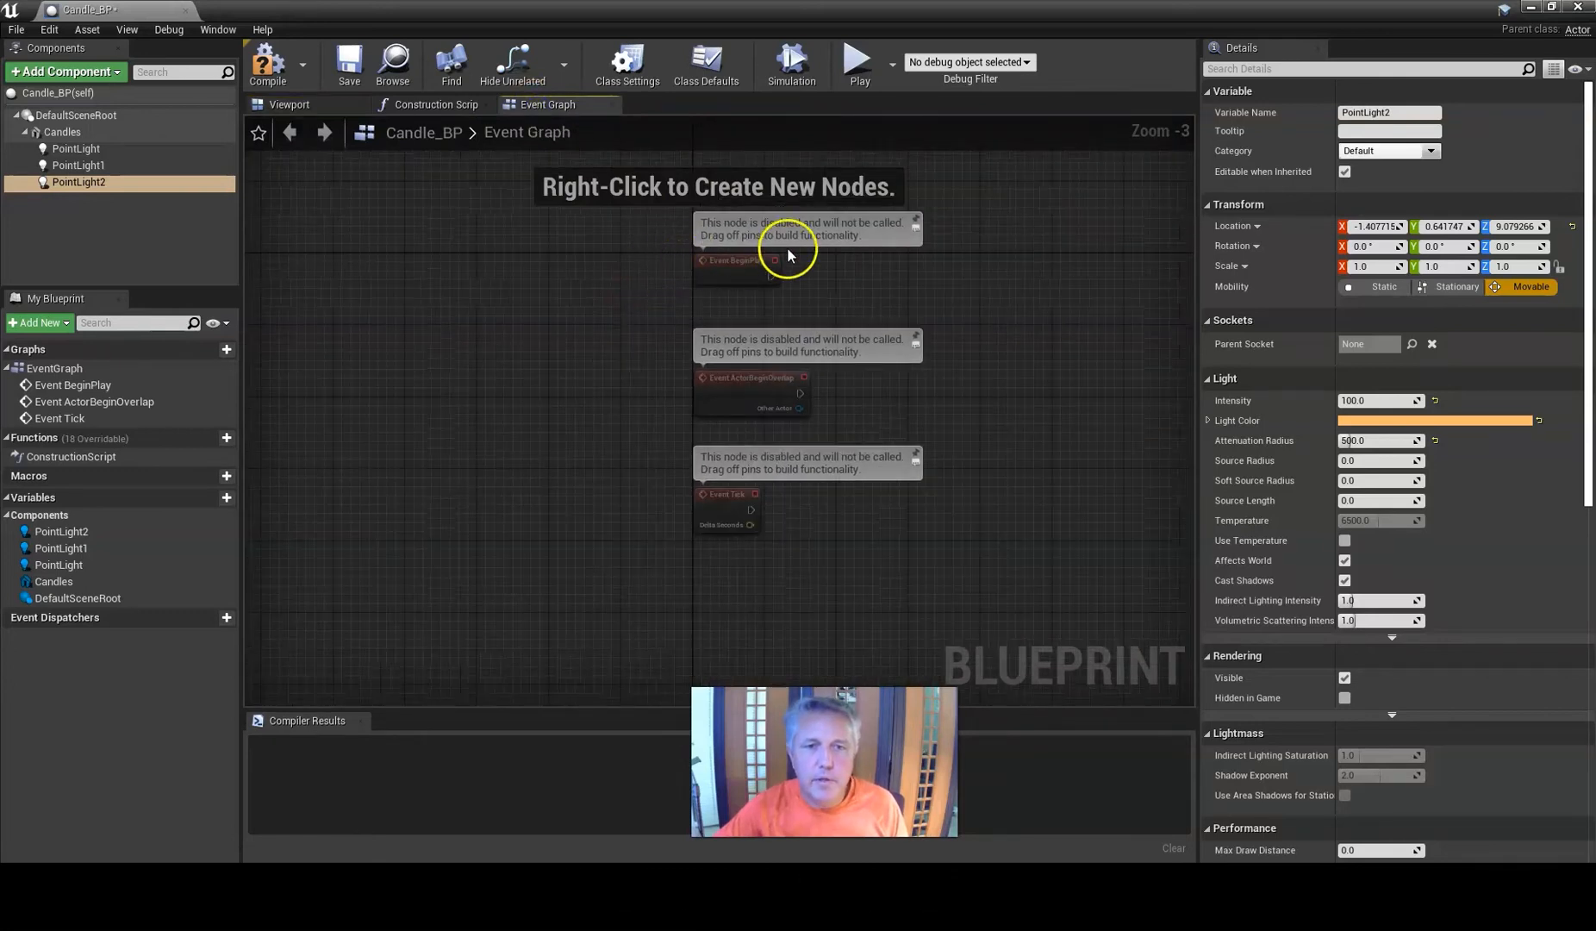
left_click(740, 259)
left_click_drag(740, 263, 702, 157)
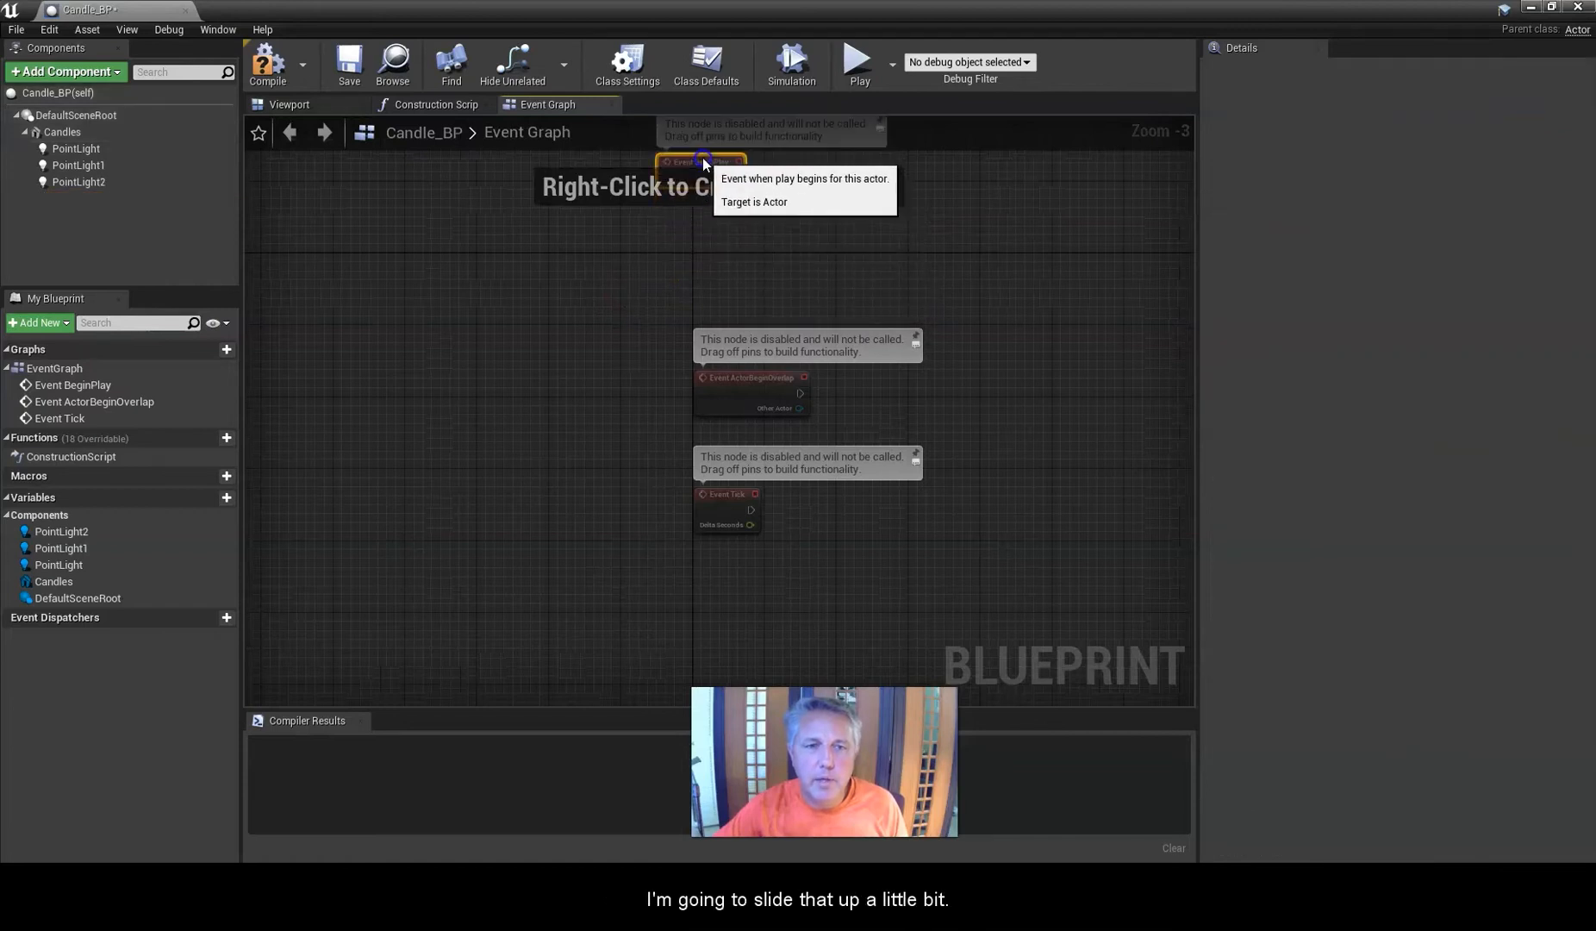
right_click(677, 254)
right_click_drag(673, 260, 491, 606)
left_click(522, 457)
left_click_drag(522, 454, 594, 284)
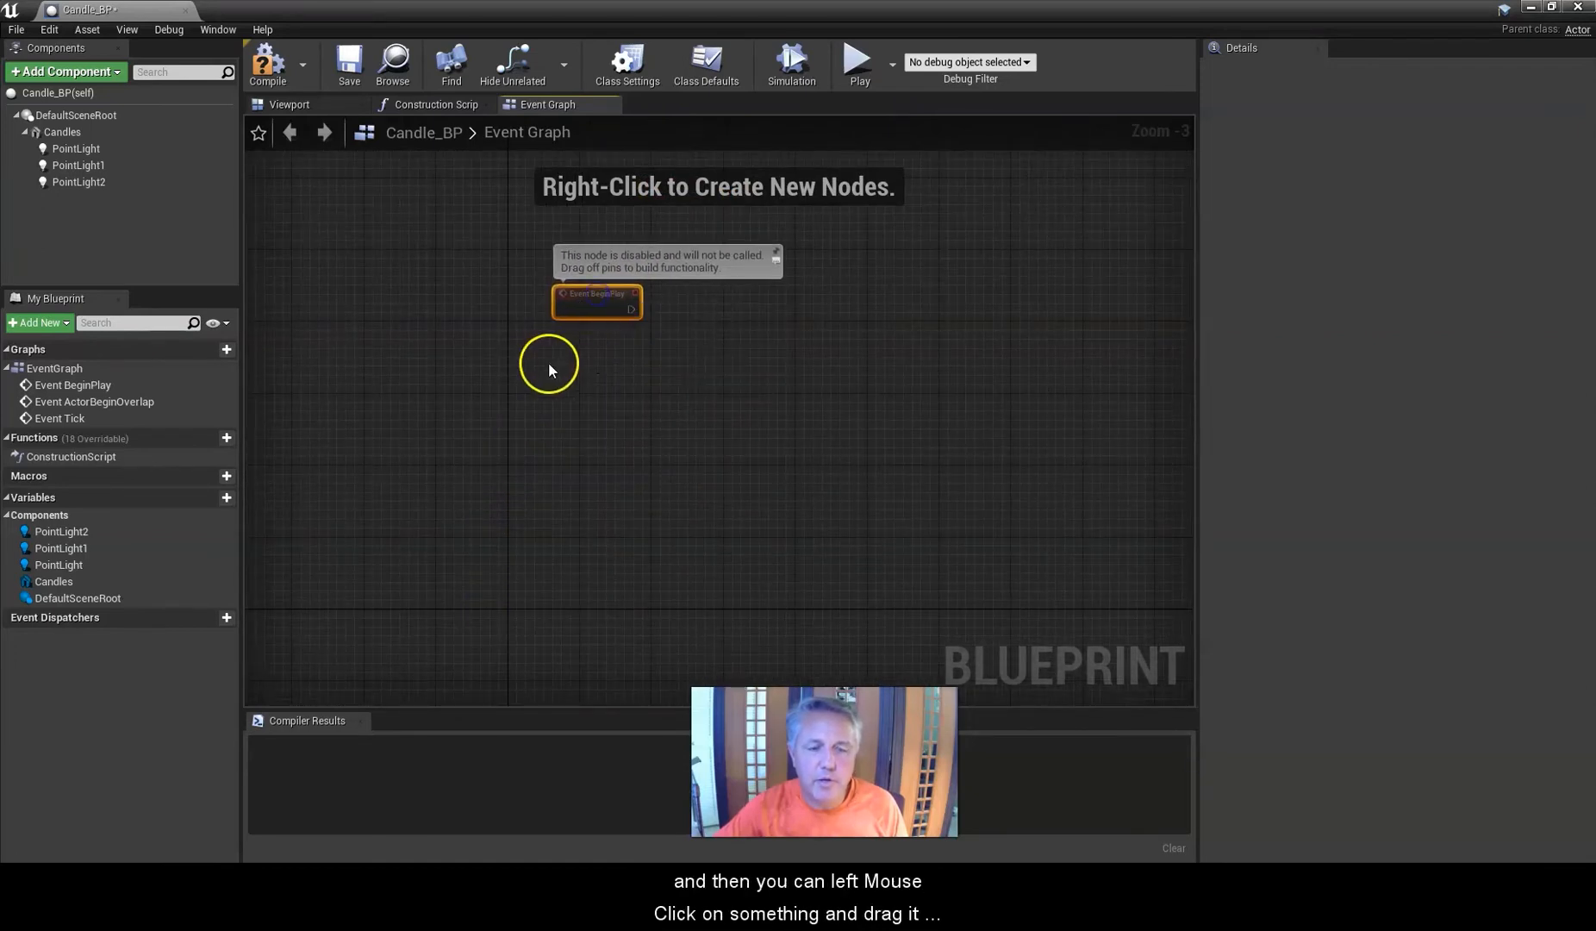
scroll(544, 365, "up", 1)
scroll(533, 372, "down", 2)
scroll(533, 372, "up", 1)
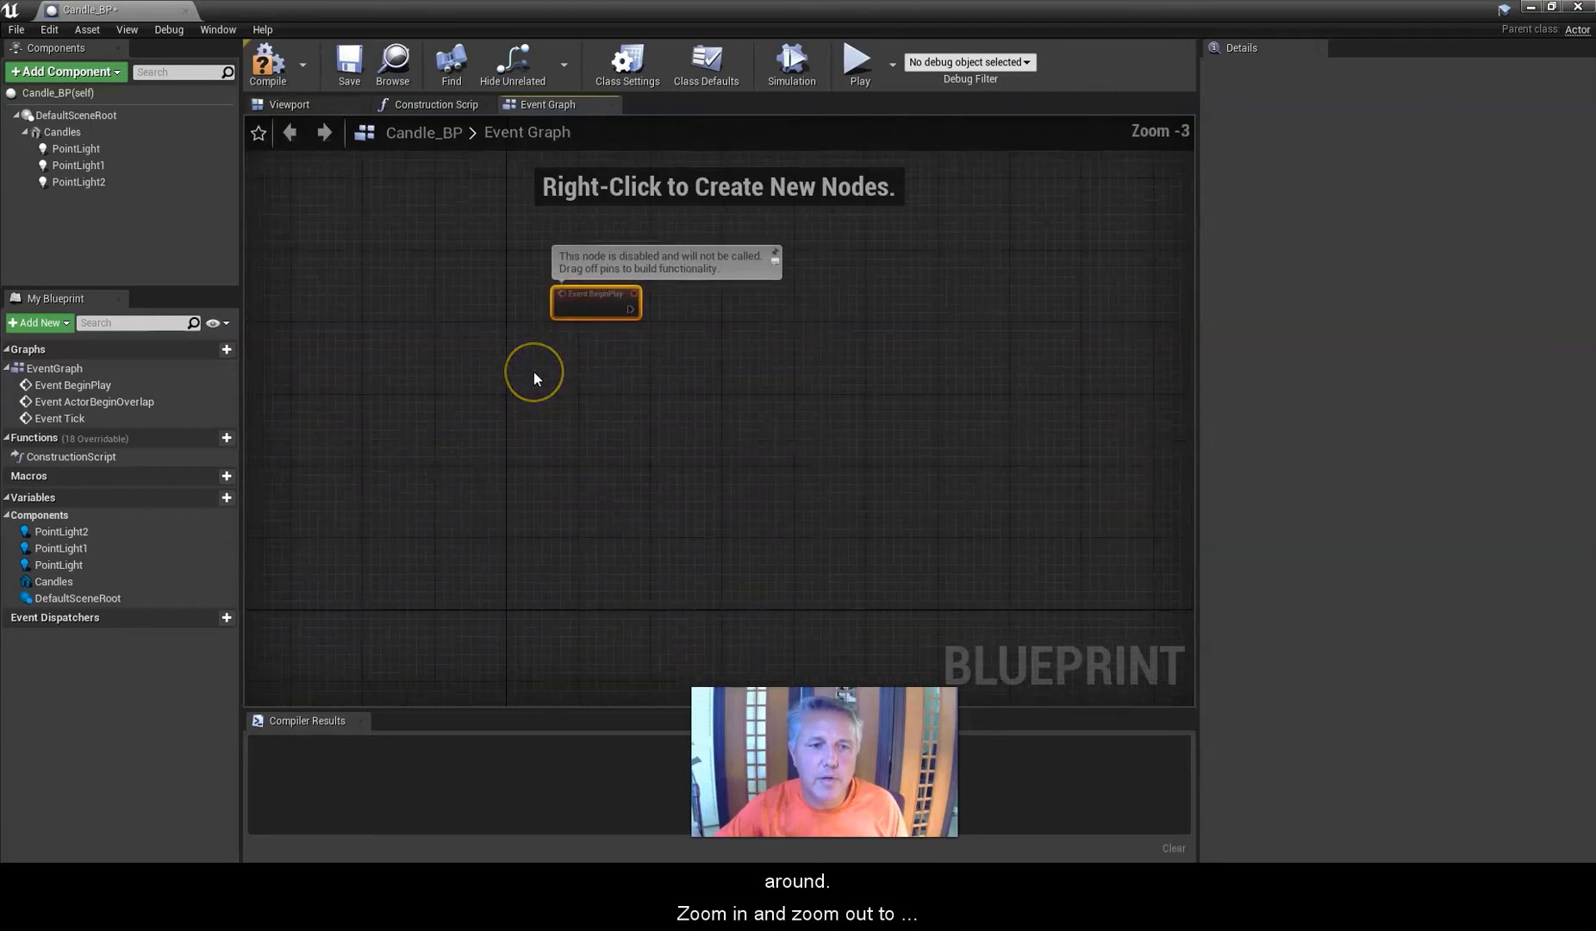
scroll(533, 371, "up", 2)
scroll(533, 371, "down", 1)
left_click_drag(589, 287, 520, 268)
scroll(601, 310, "down", 1)
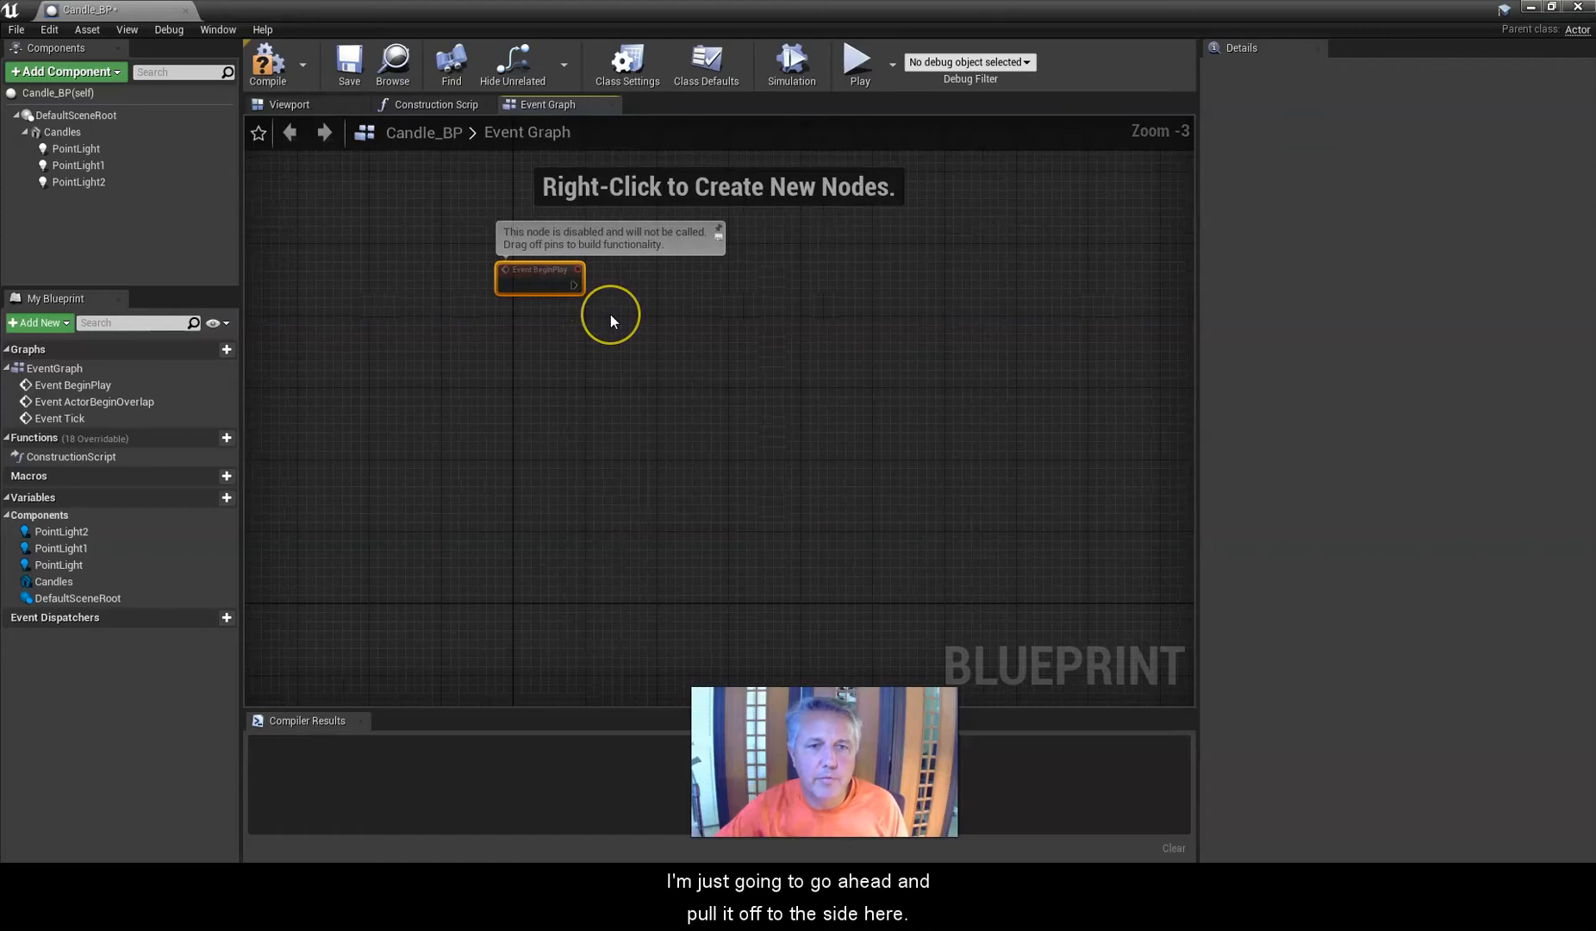
scroll(610, 321, "up", 1)
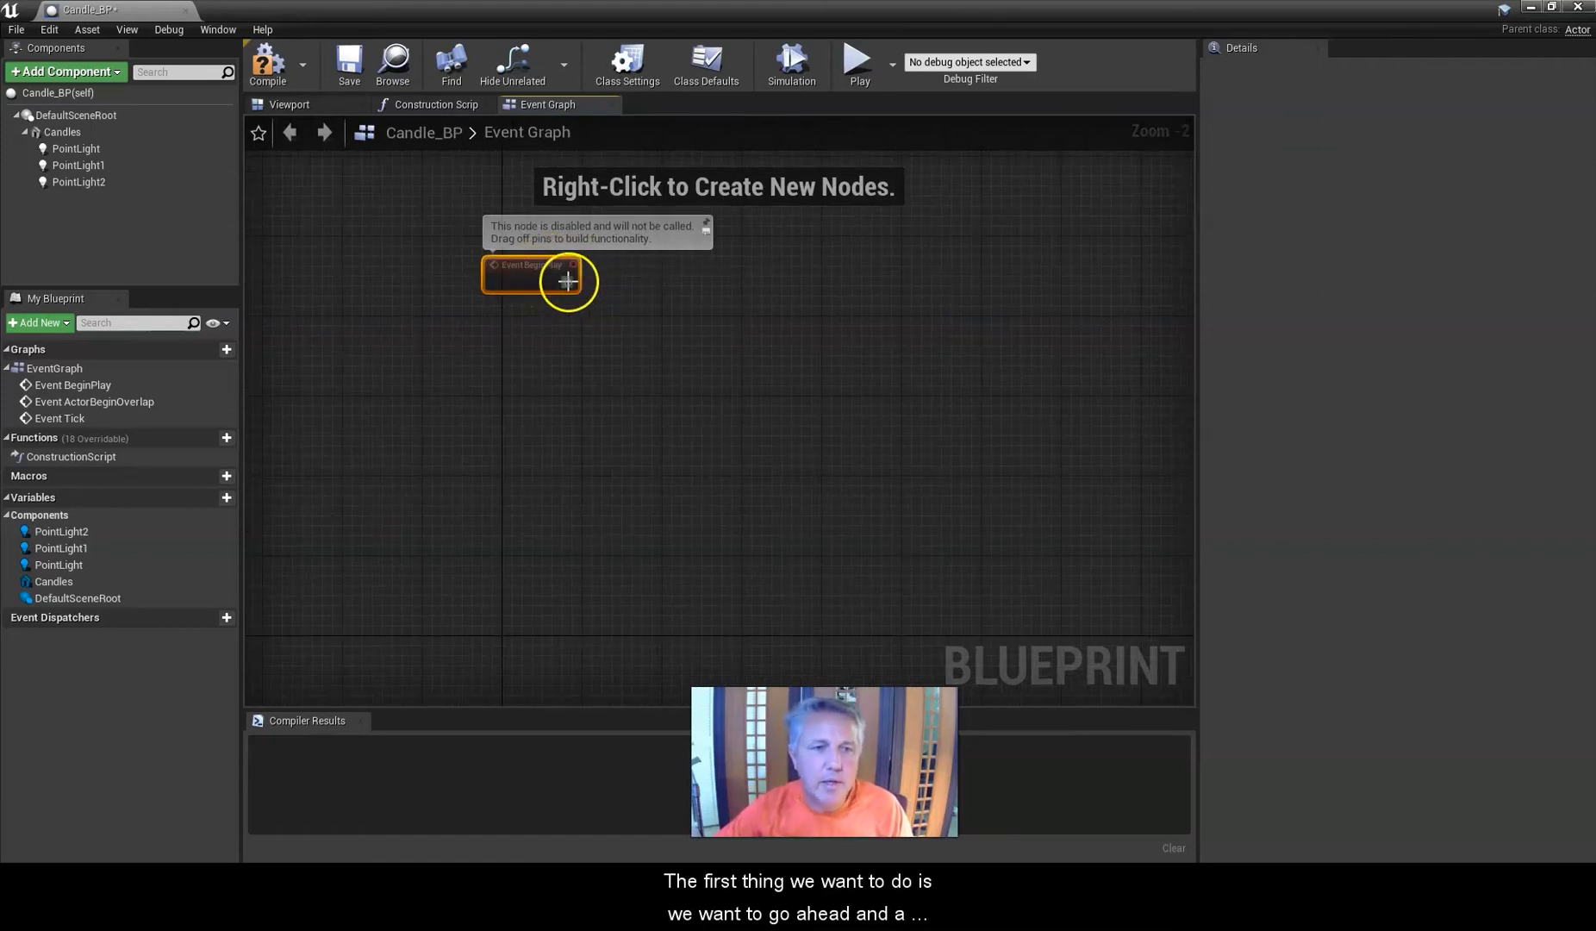
Add a Sequence node wired from Event BeginPlay's execution output and place it just beside that event.
right_click(681, 329)
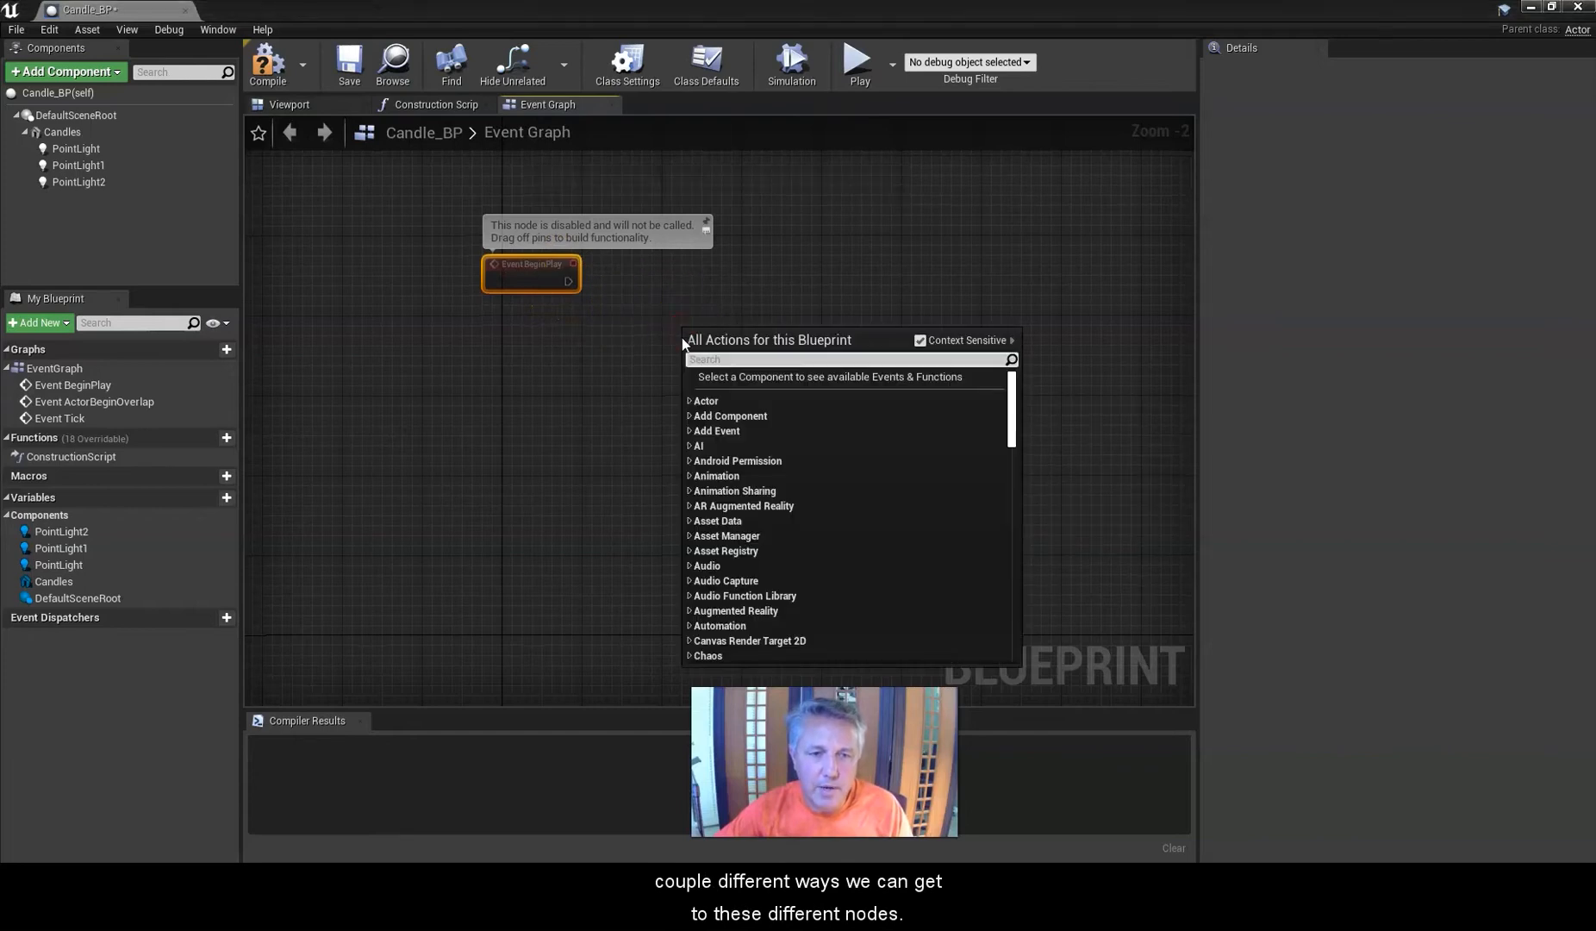
left_click(598, 341)
left_click_drag(569, 282, 715, 305)
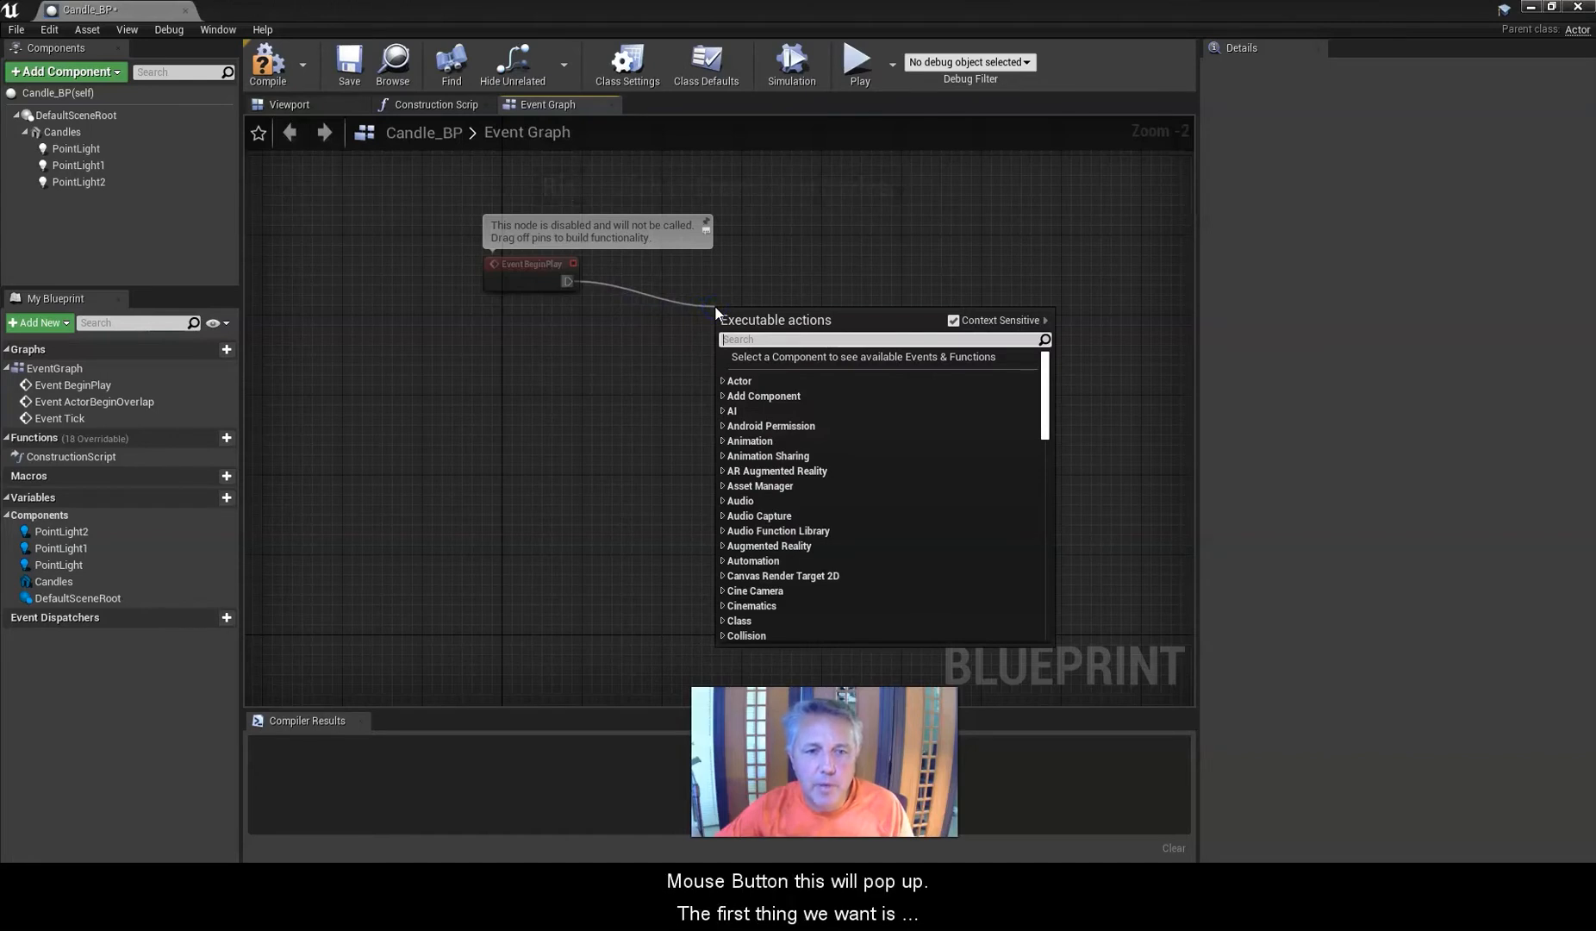
left_click(760, 341)
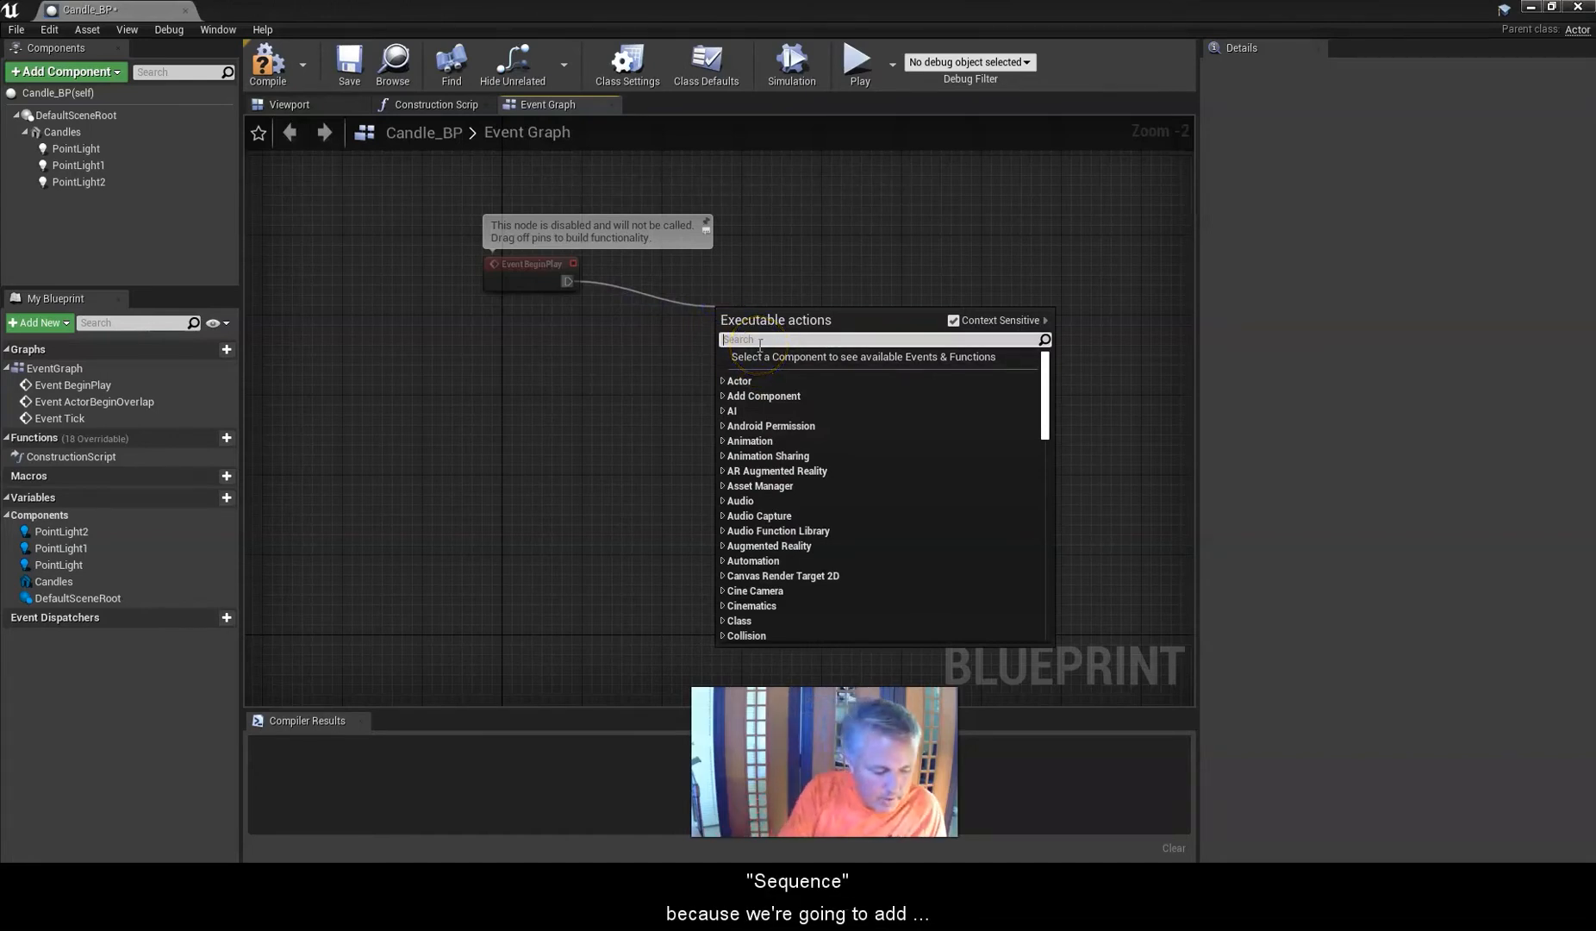
type("Se")
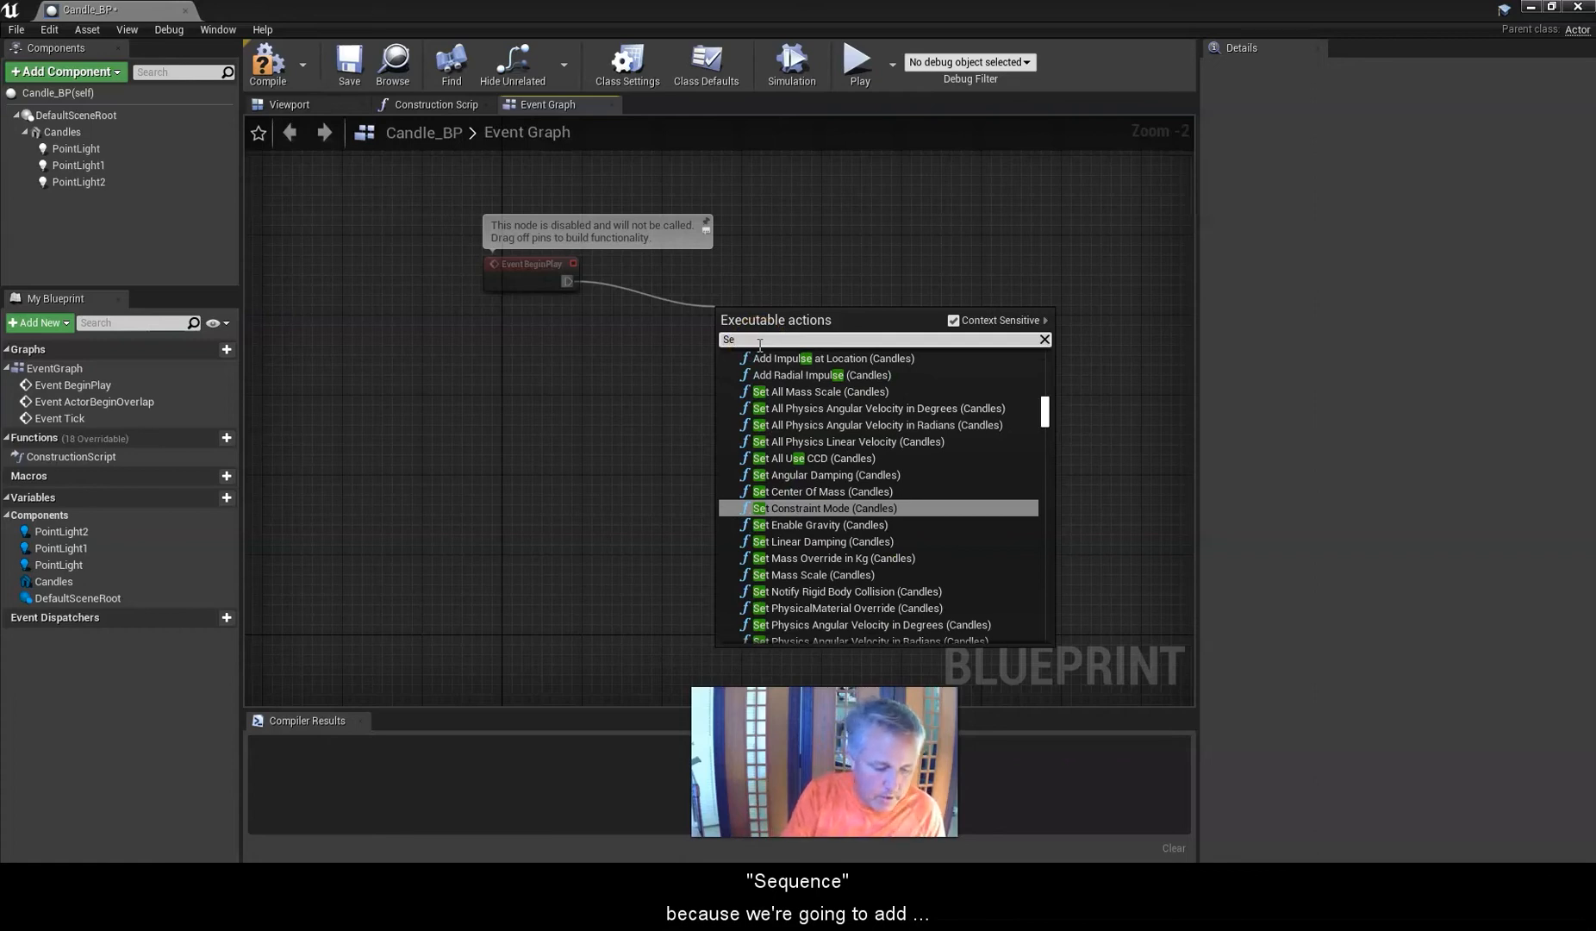
type("quen")
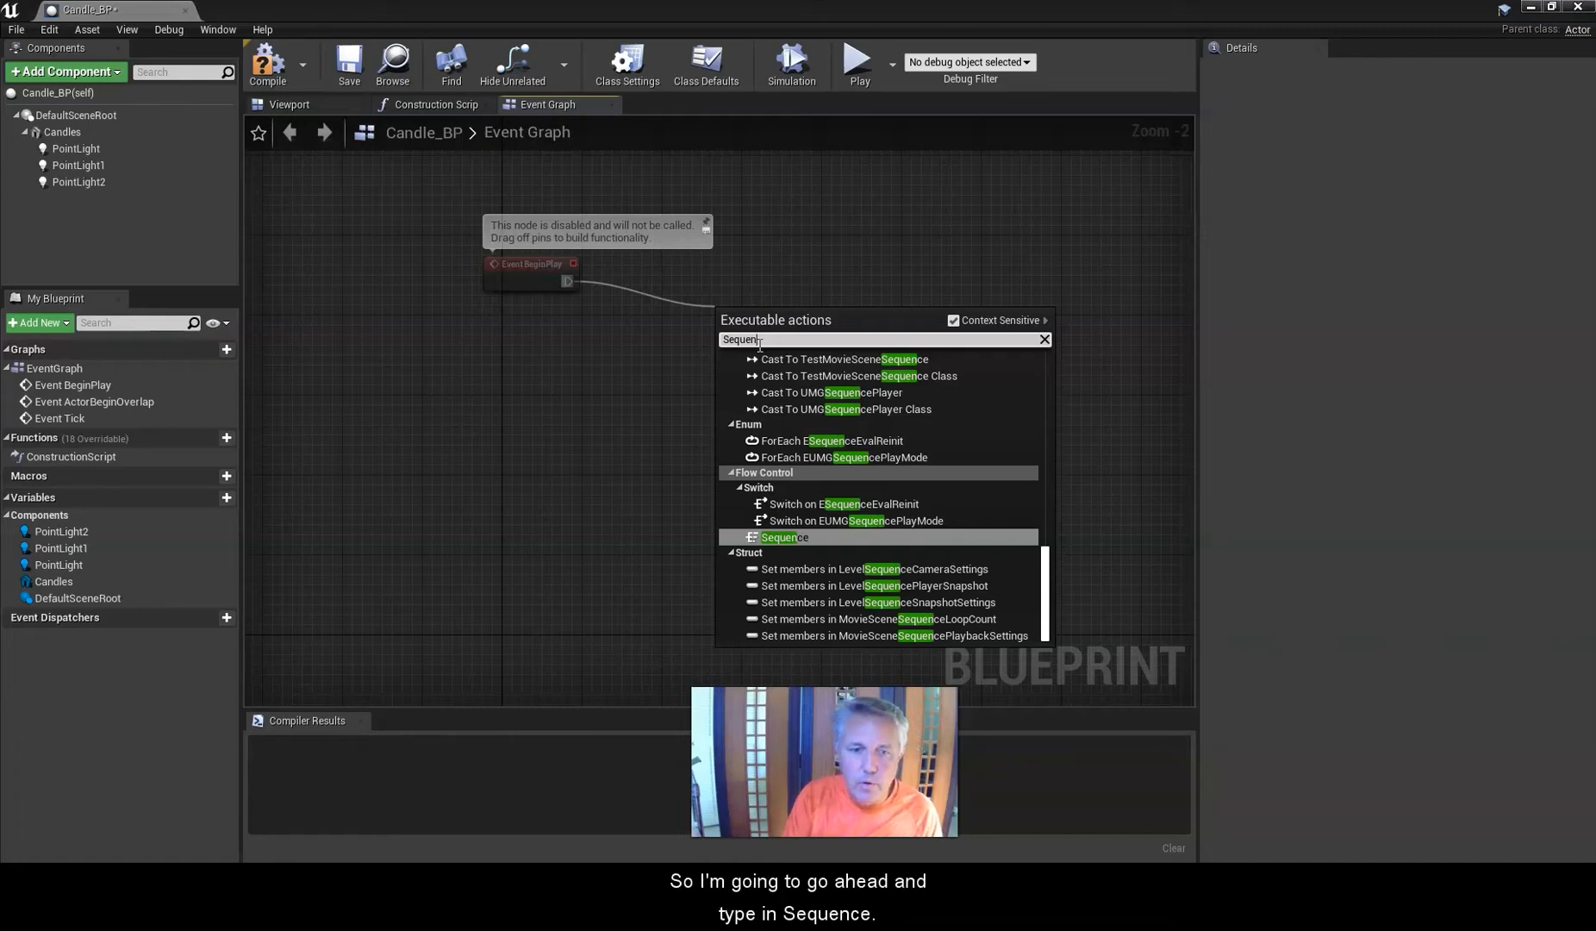
type("ce")
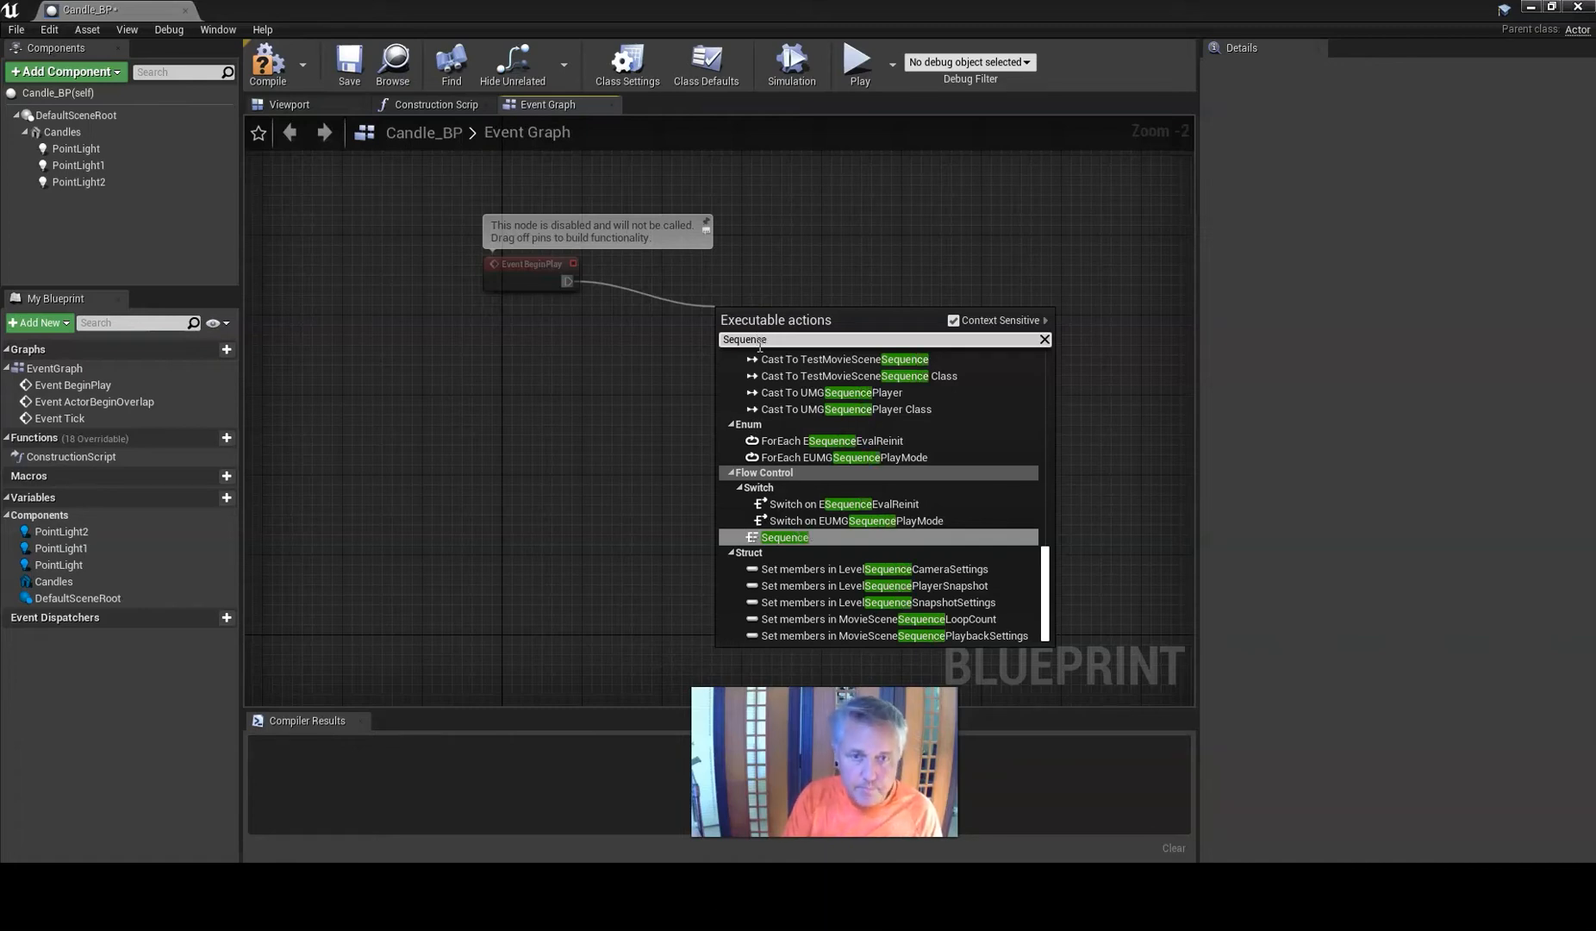
scroll(858, 413, "up", 10)
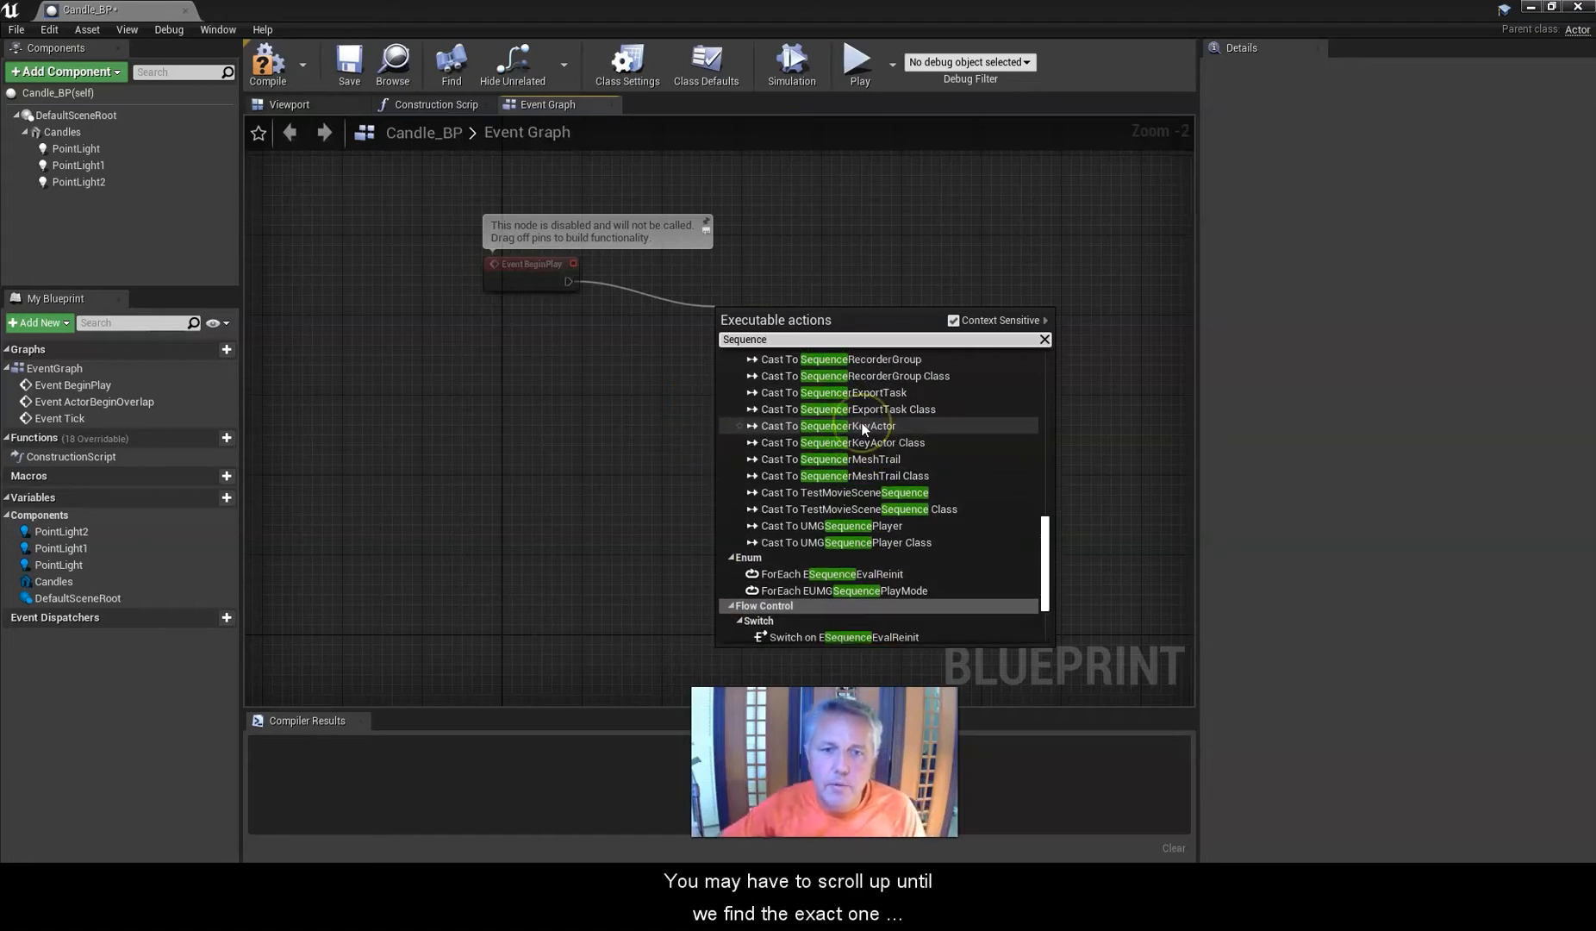
scroll(863, 429, "up", 10)
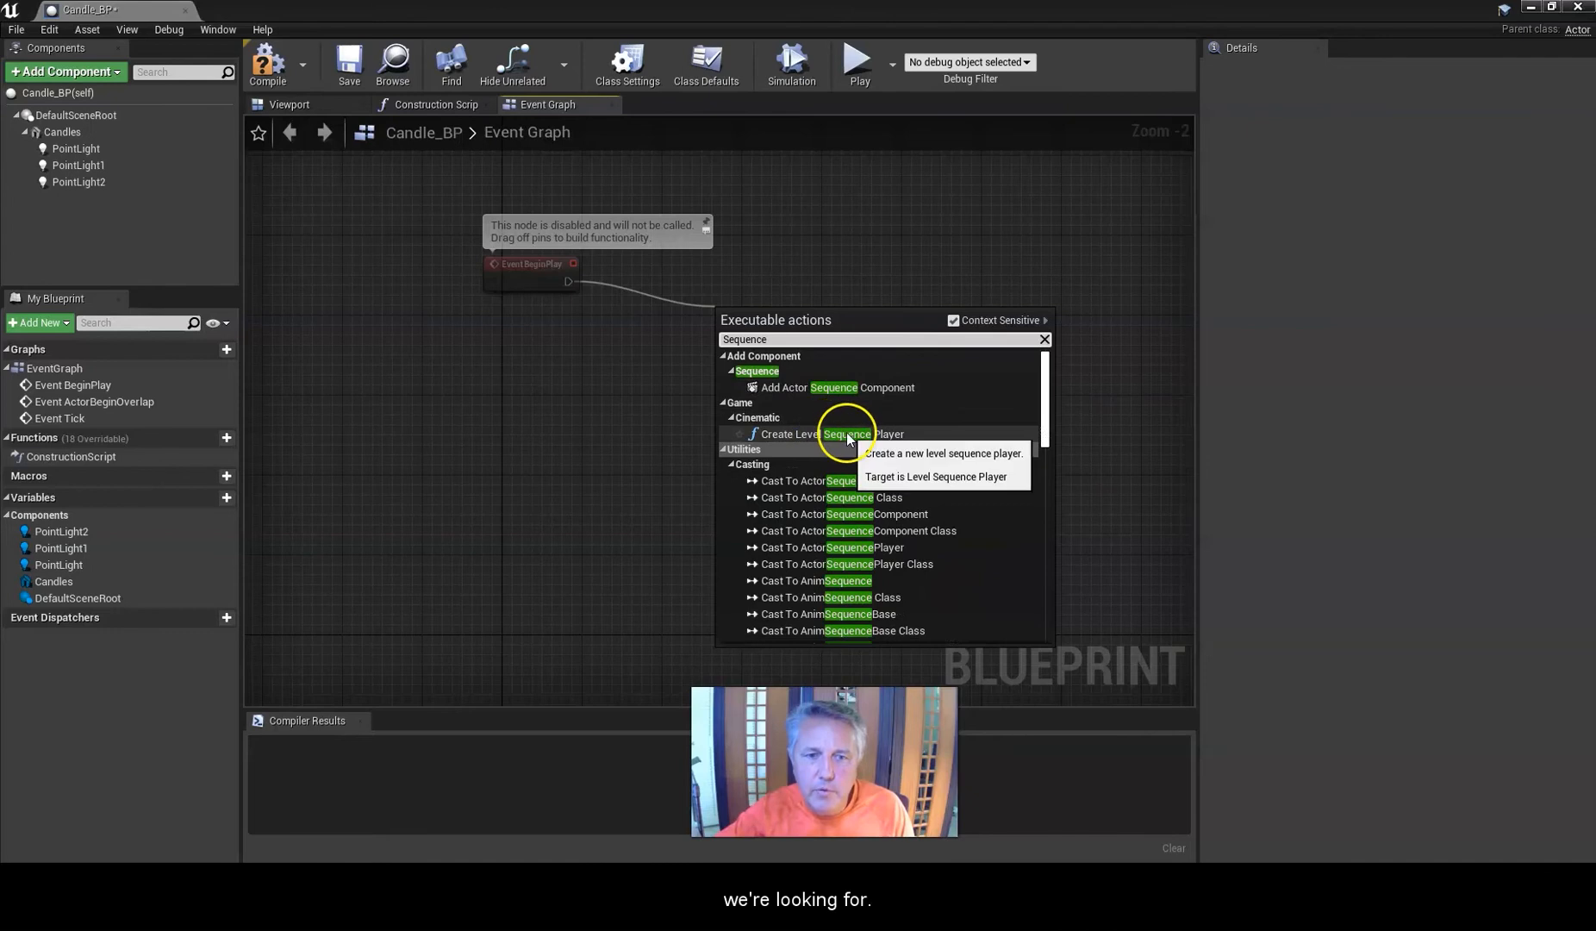
scroll(844, 448, "down", 10)
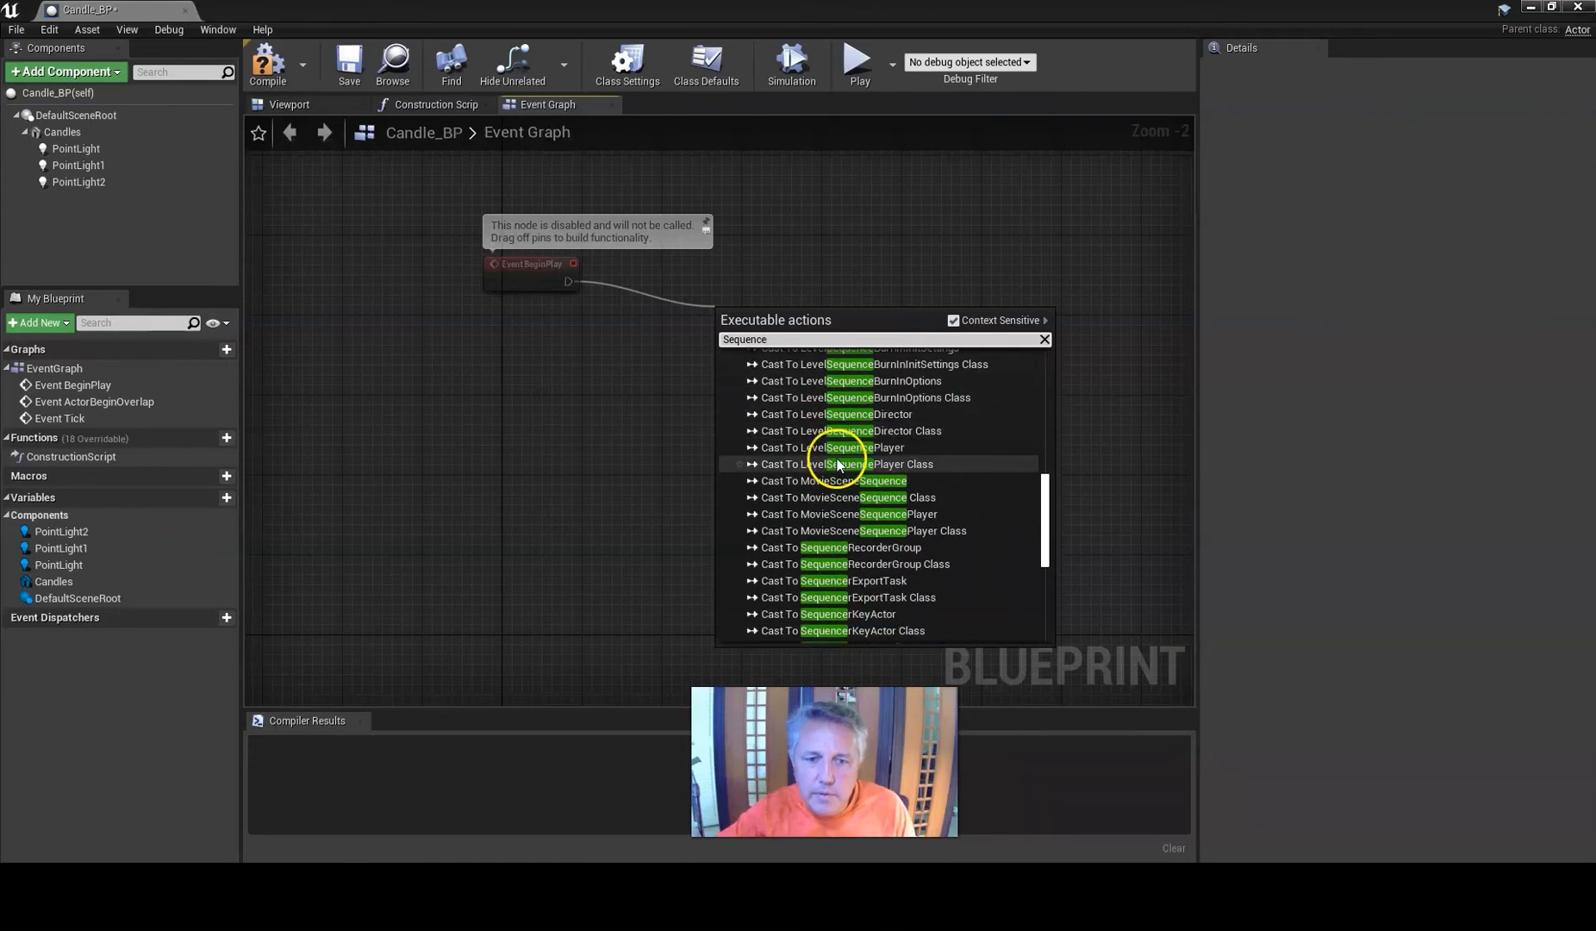
scroll(836, 465, "down", 5)
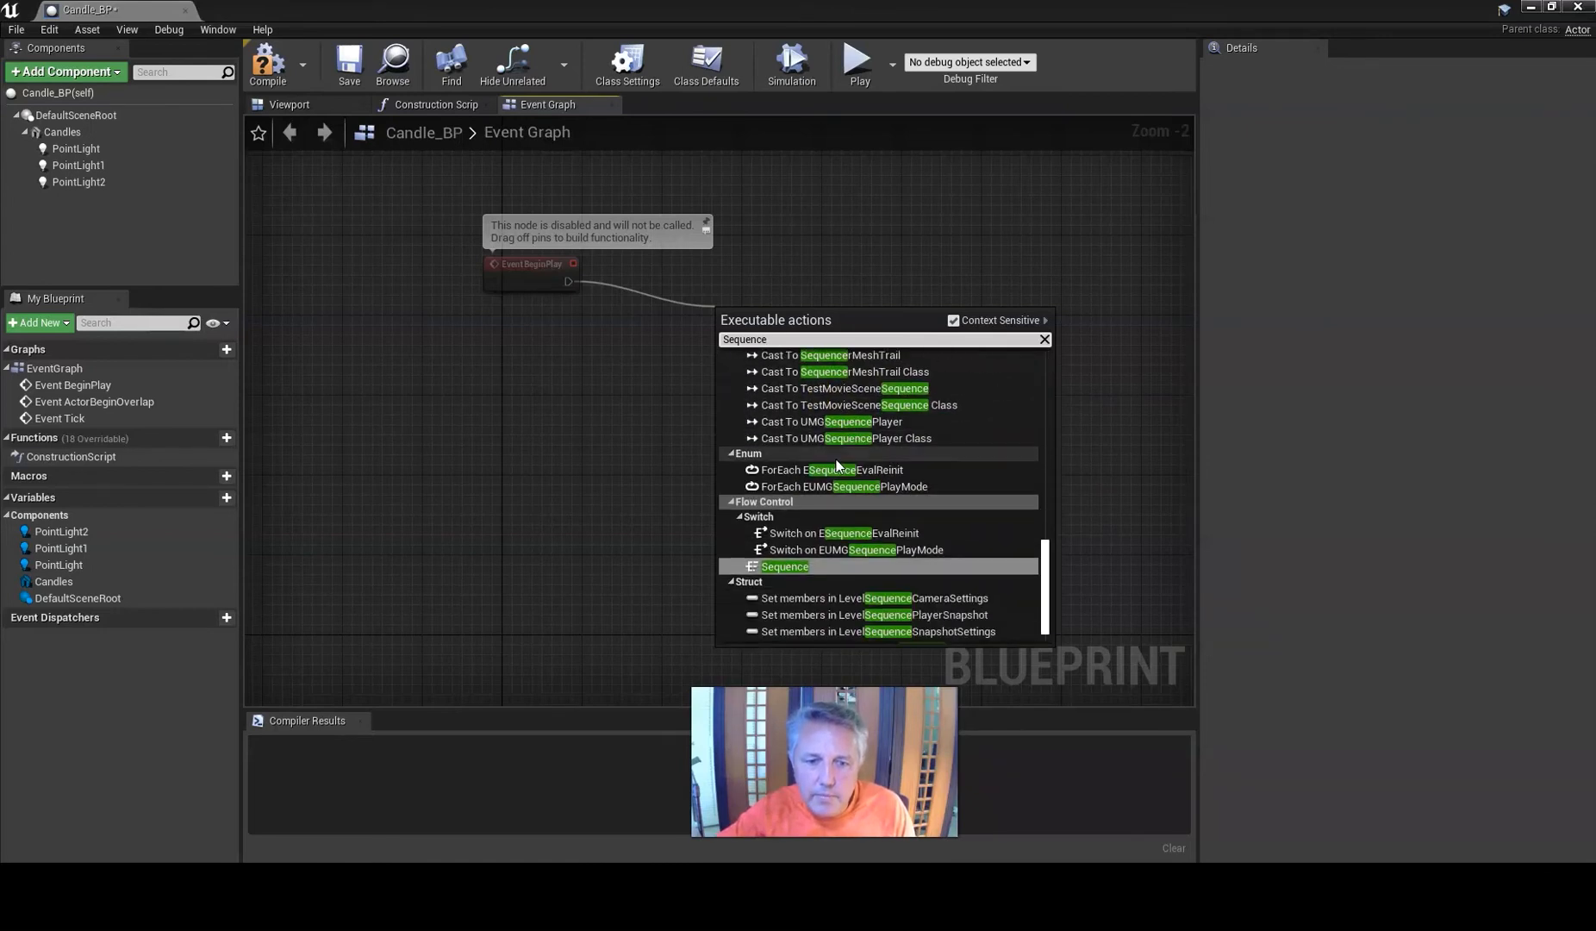
scroll(833, 467, "down", 1)
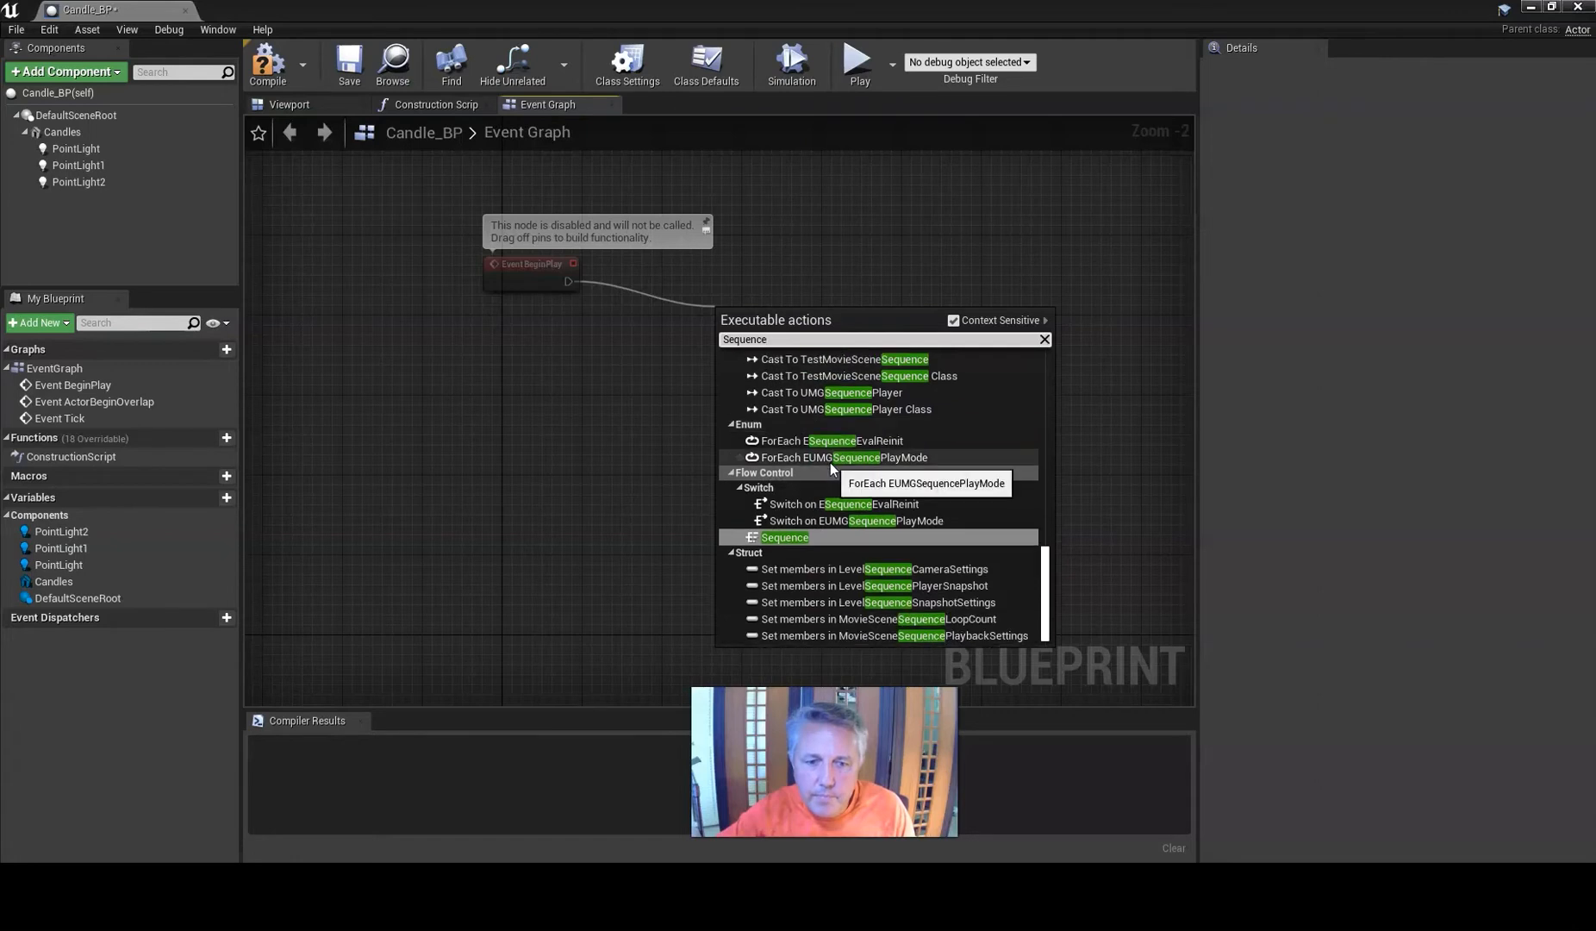
left_click(785, 539)
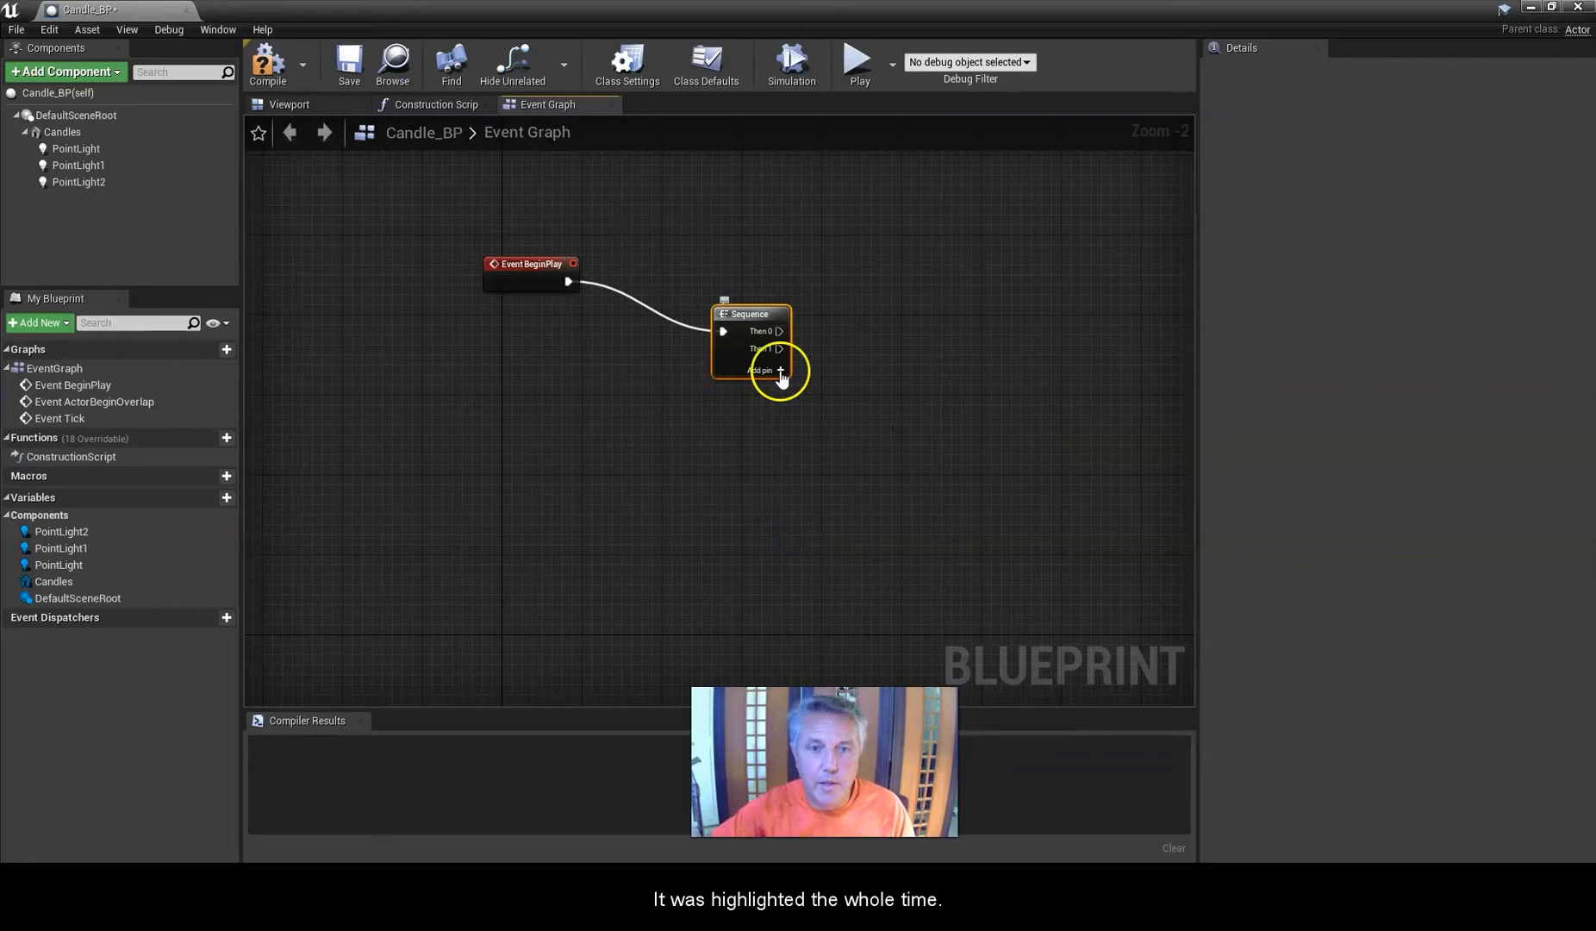
left_click_drag(749, 316, 706, 267)
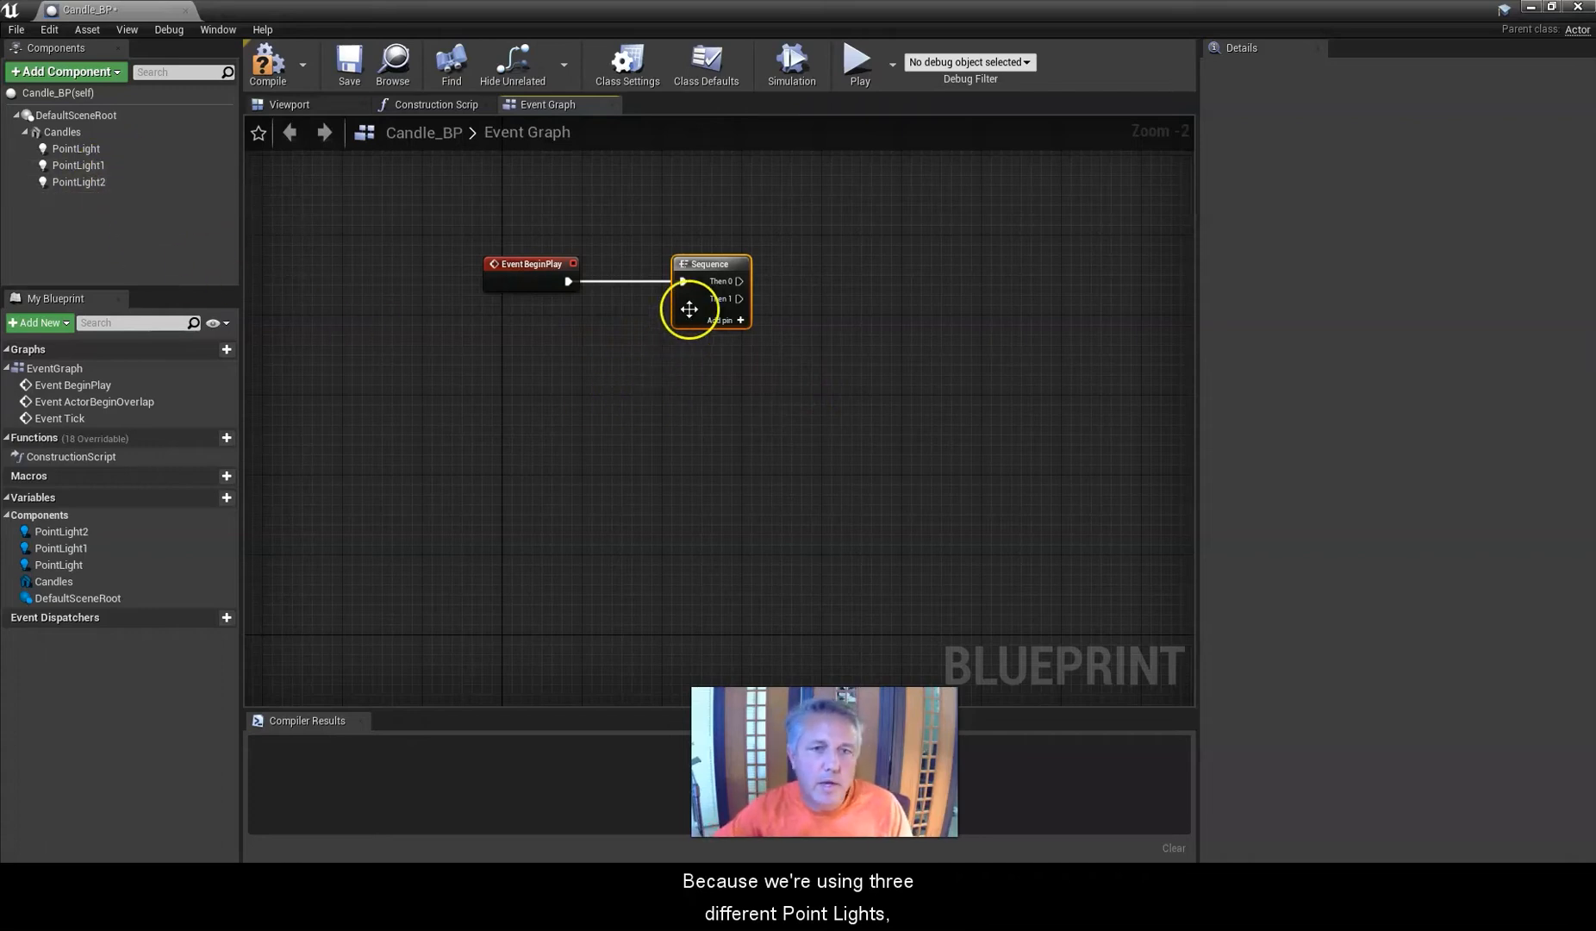
right_click_drag(727, 385, 605, 426)
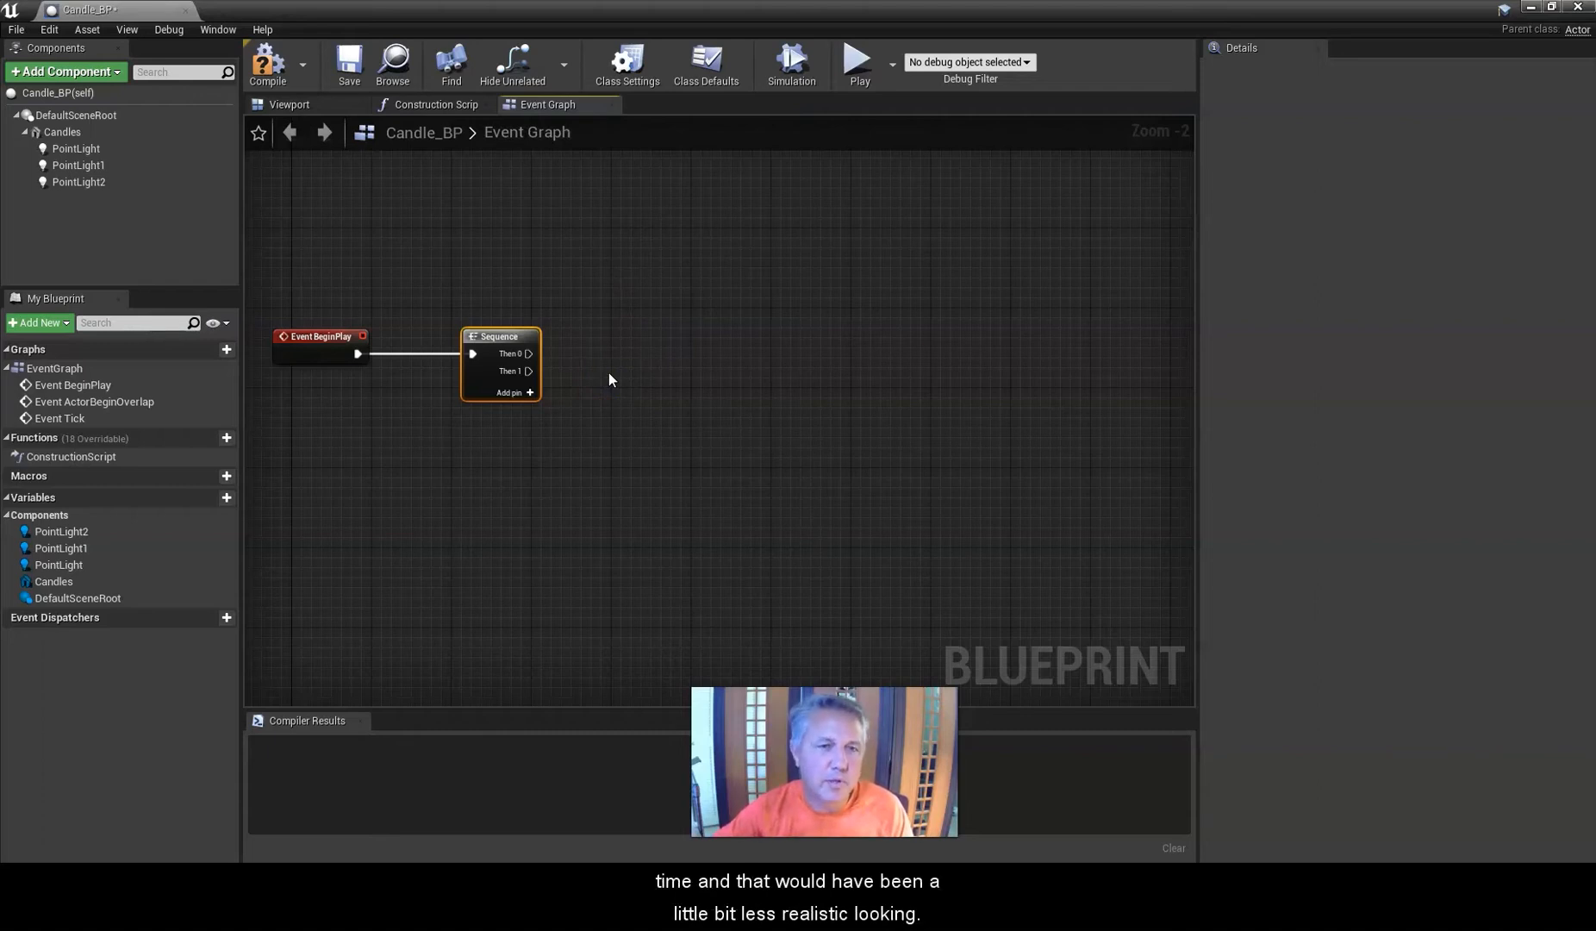
Add a Delay node connected to the Sequence node's Then 0 output.
right_click(602, 337)
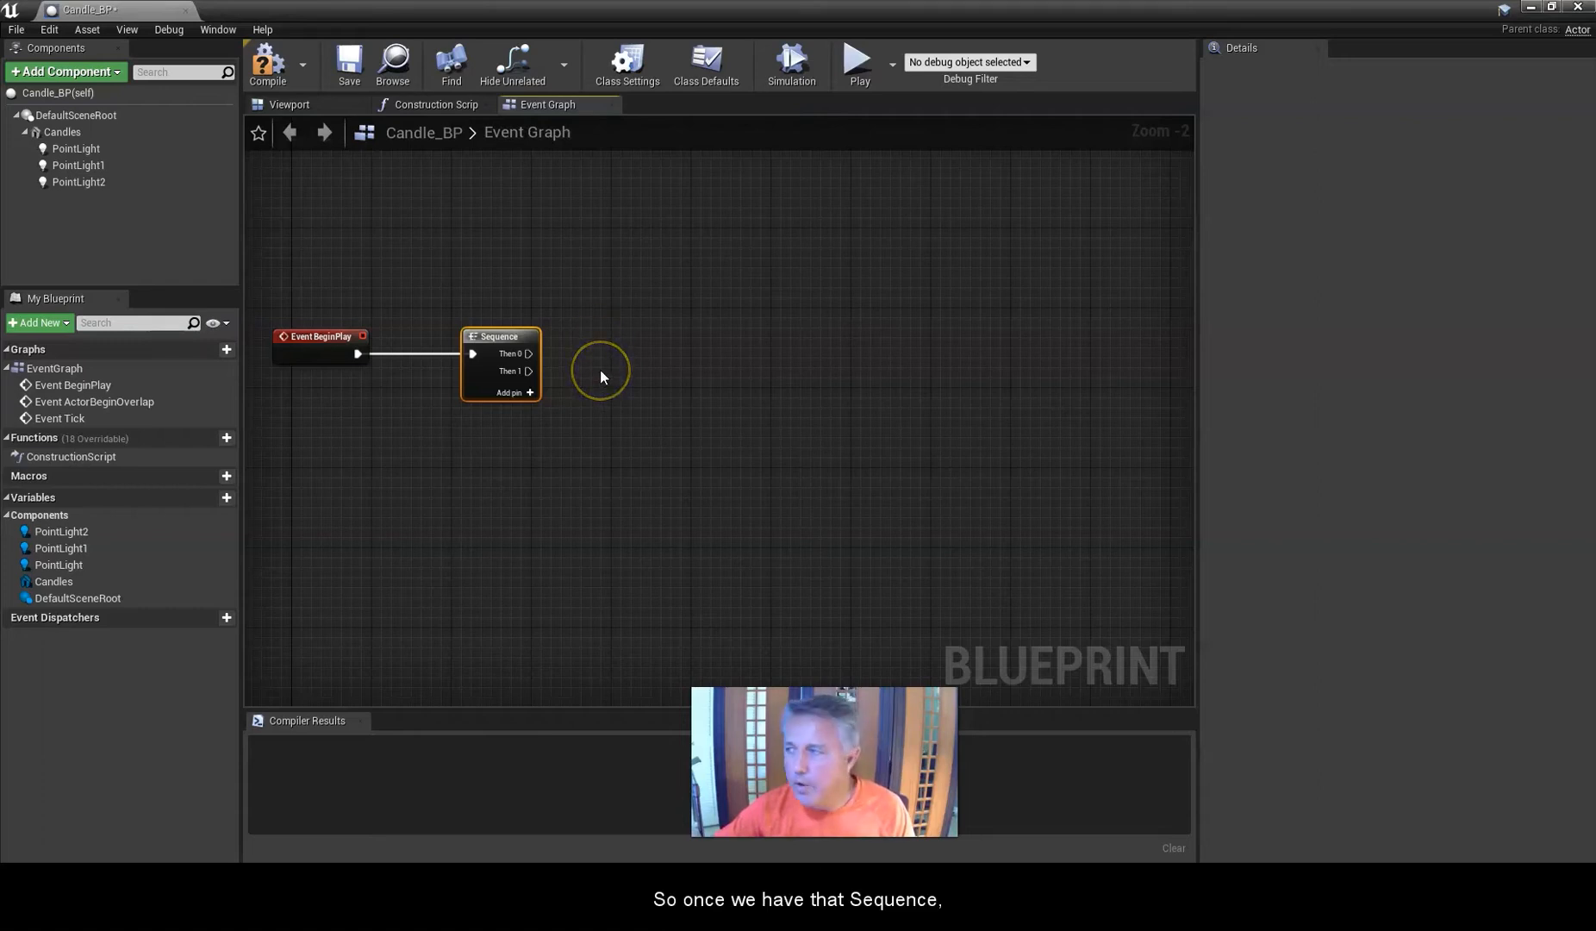
left_click_drag(529, 353, 692, 243)
type("Delay")
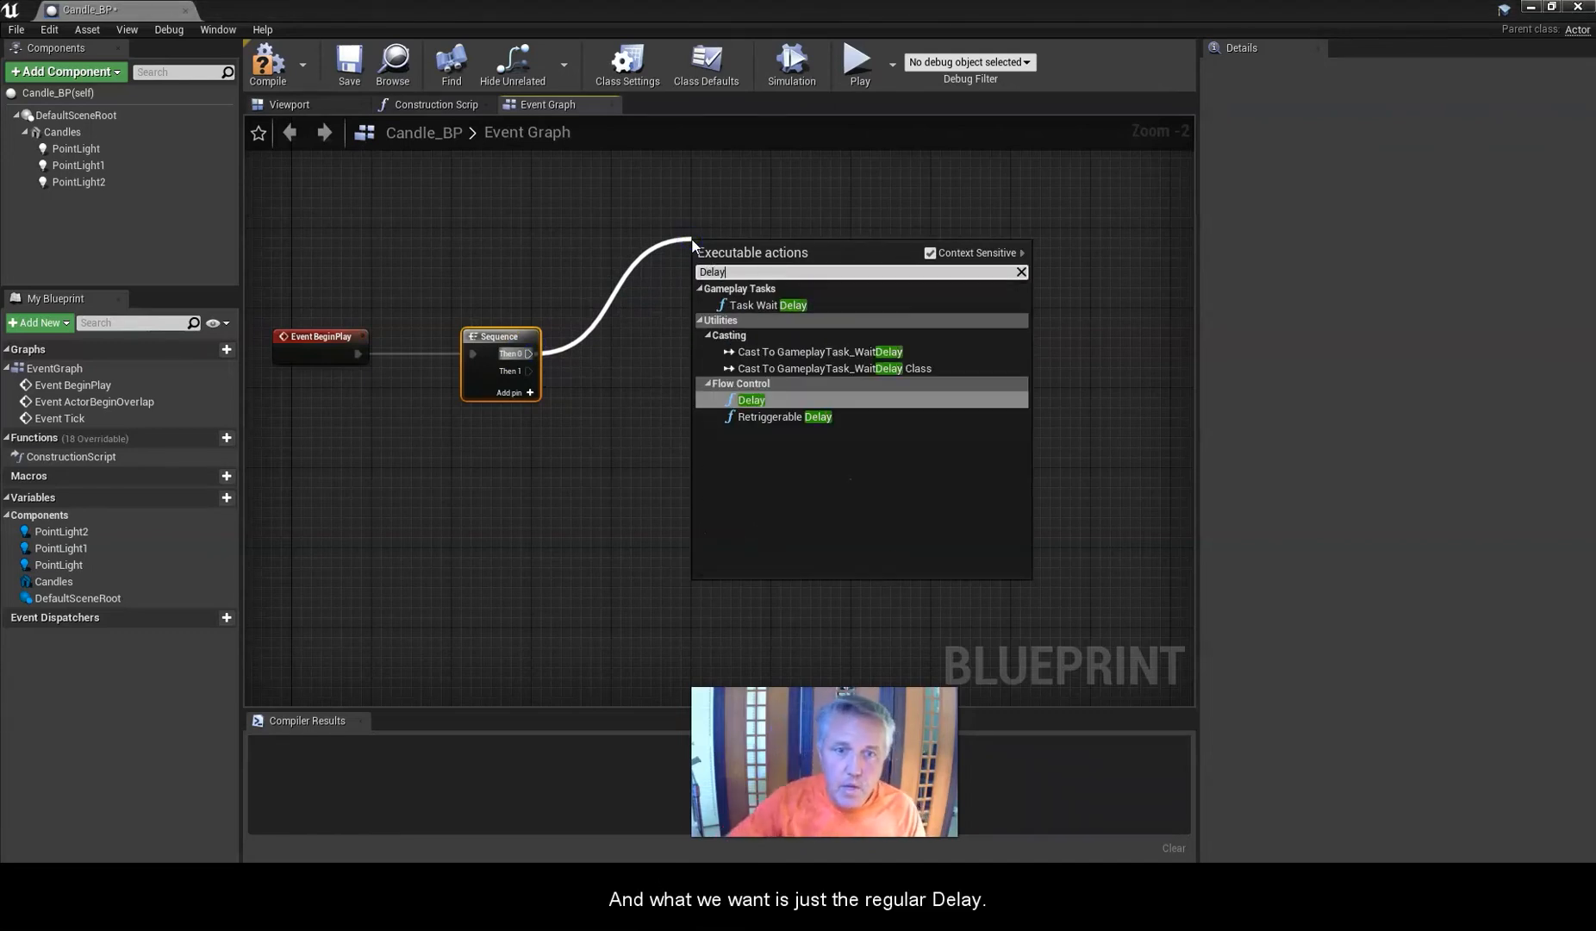
left_click(746, 399)
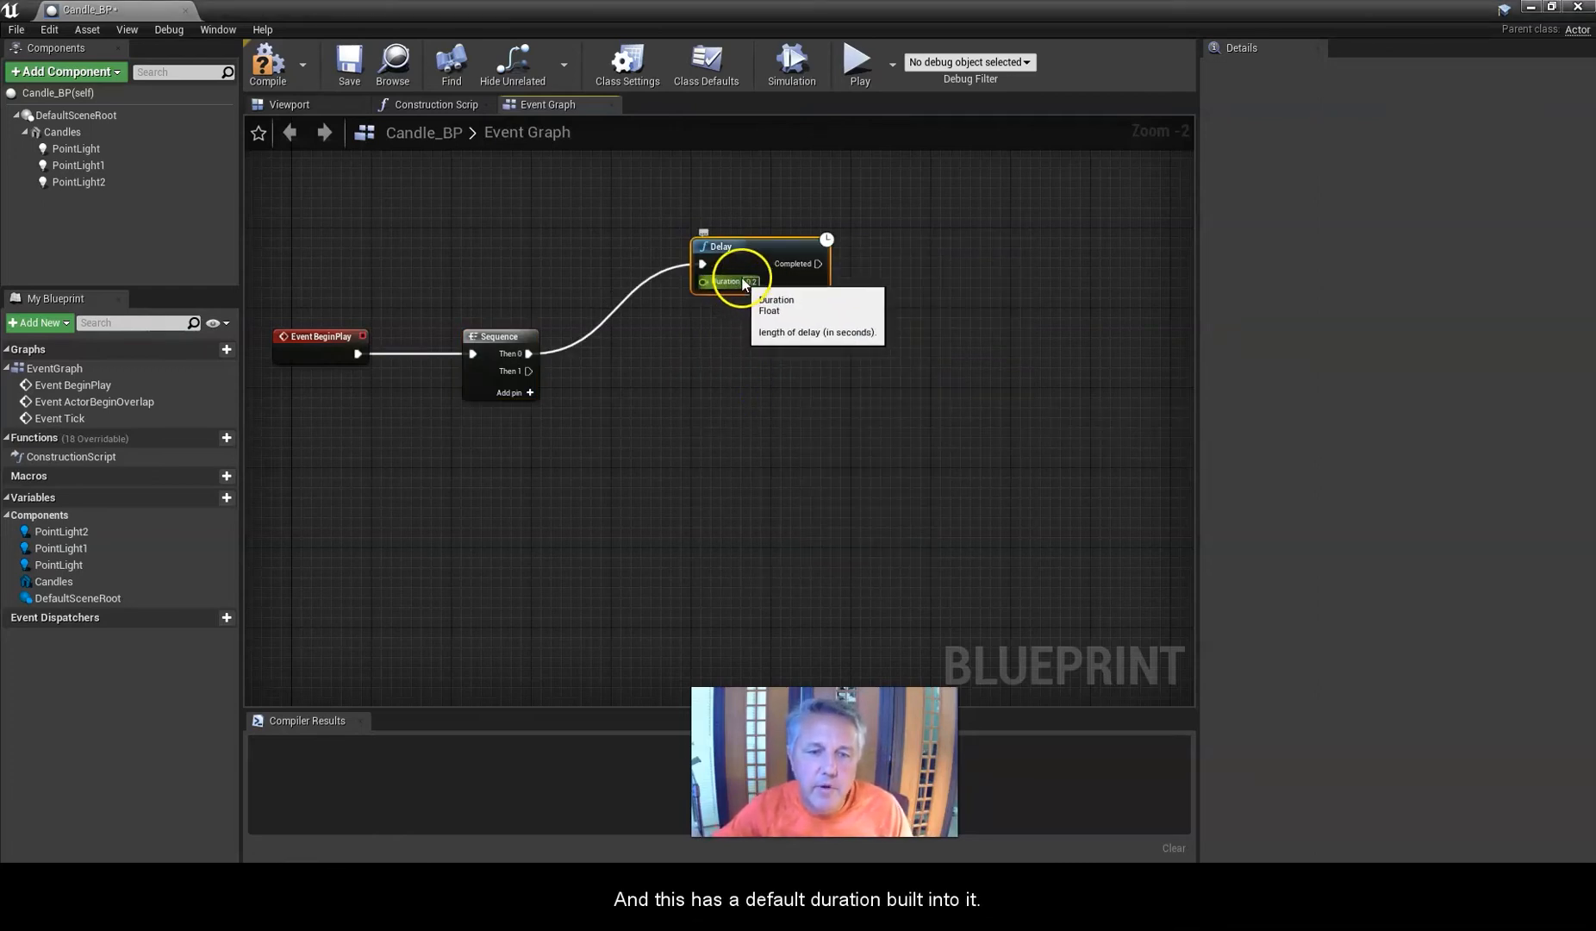
left_click_drag(764, 246, 775, 256)
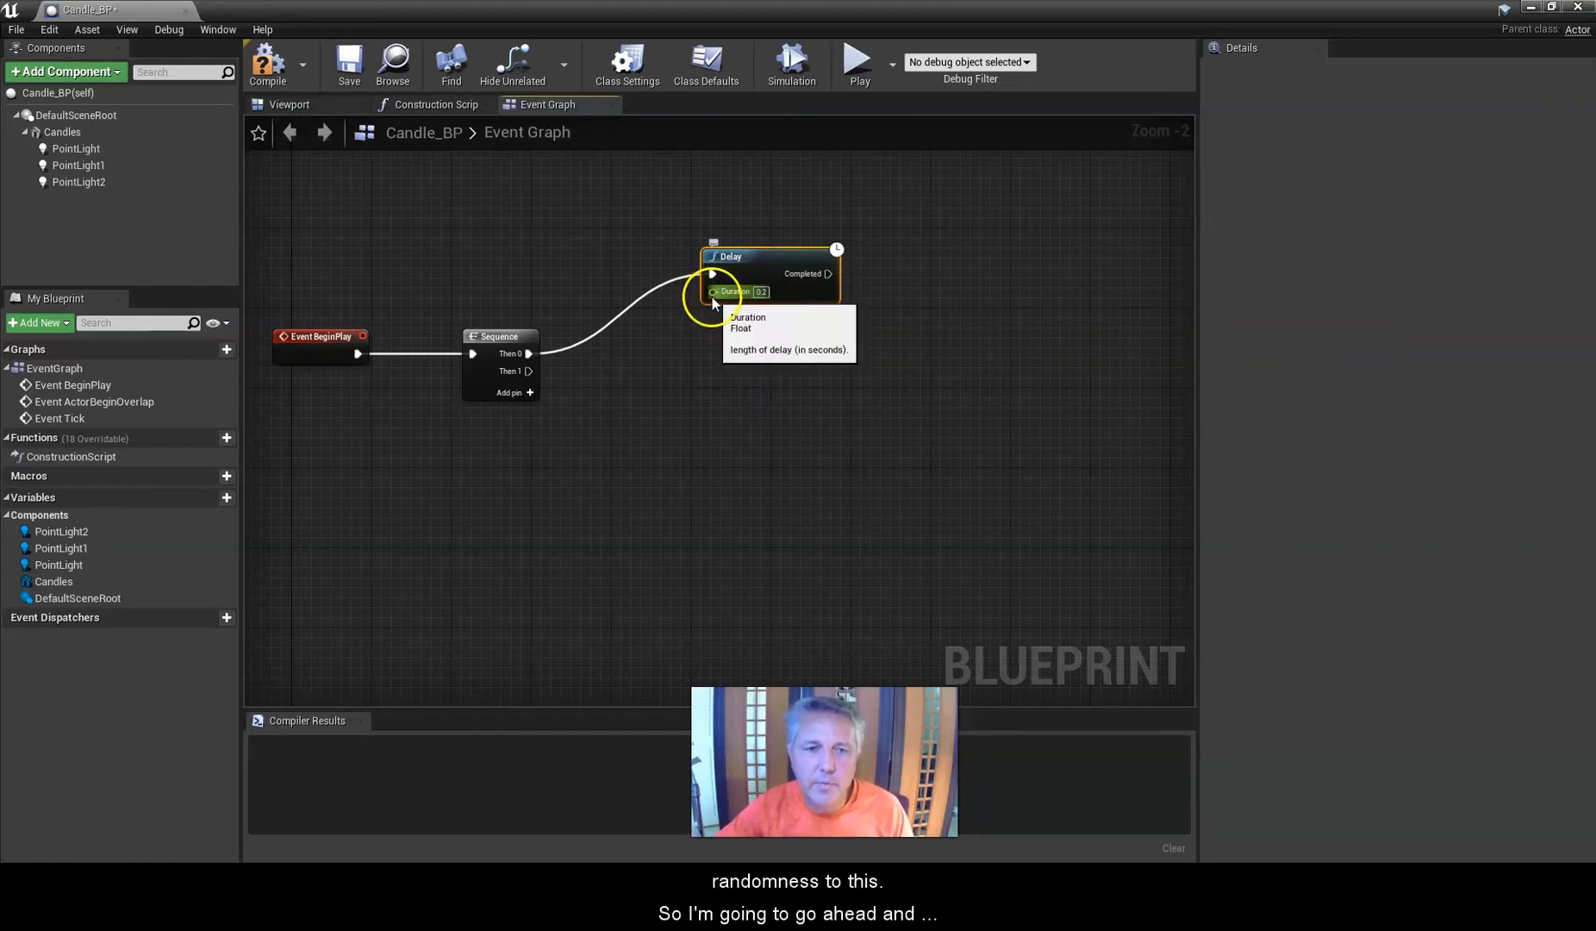
Drive the Delay's Duration with a Random Float in Range node and set its Max to 0.5.
left_click_drag(713, 293, 666, 376)
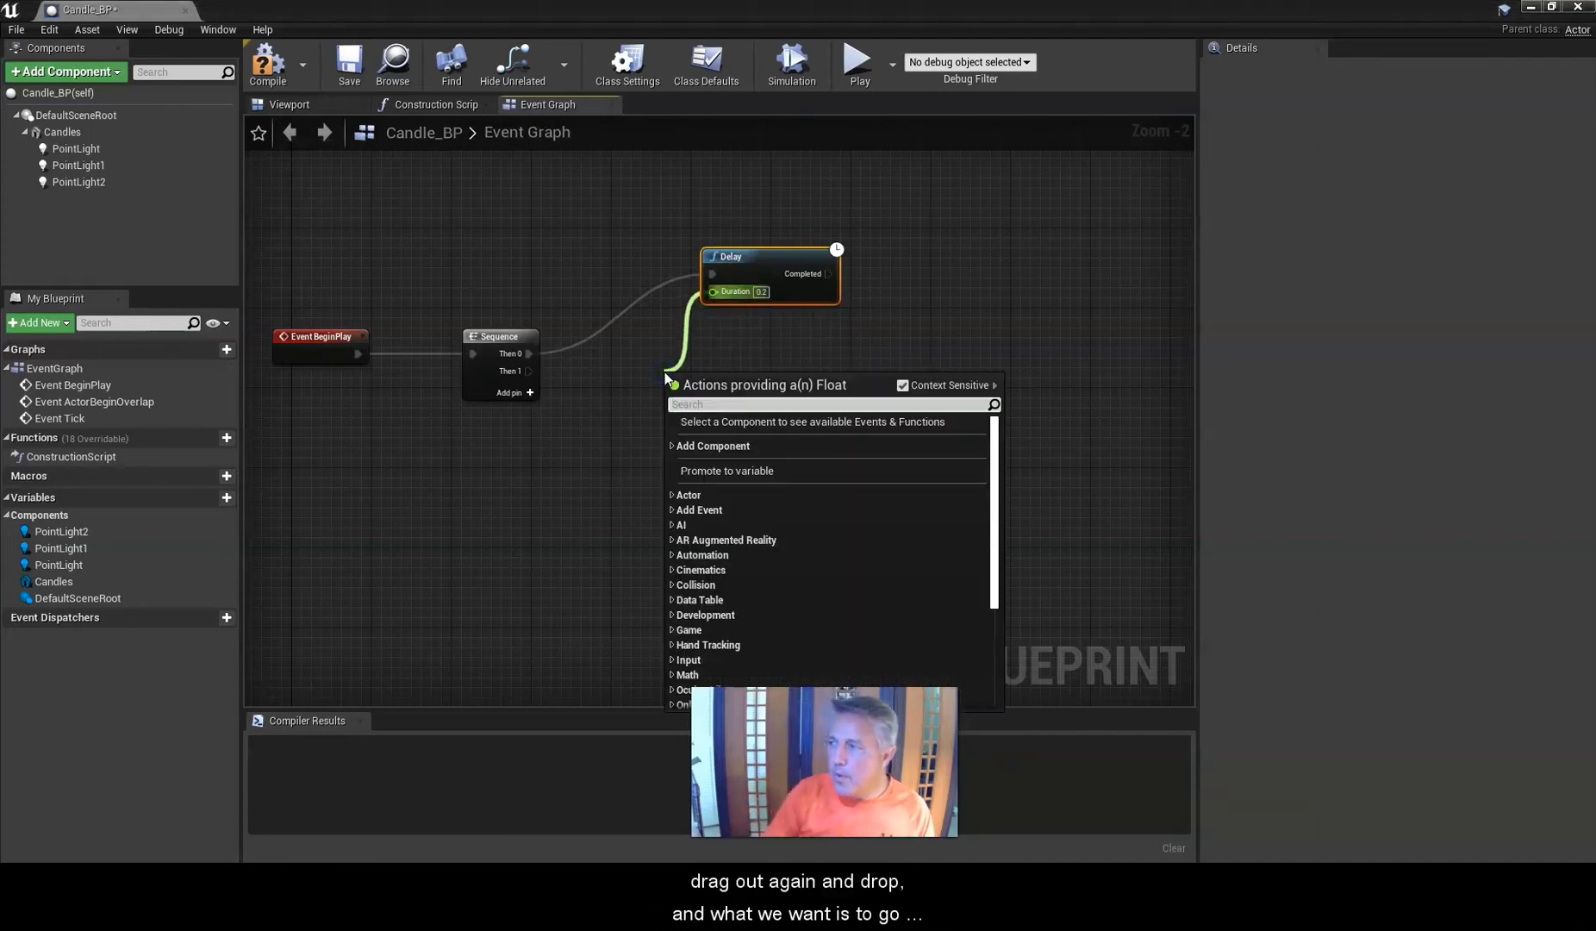
type("Rand")
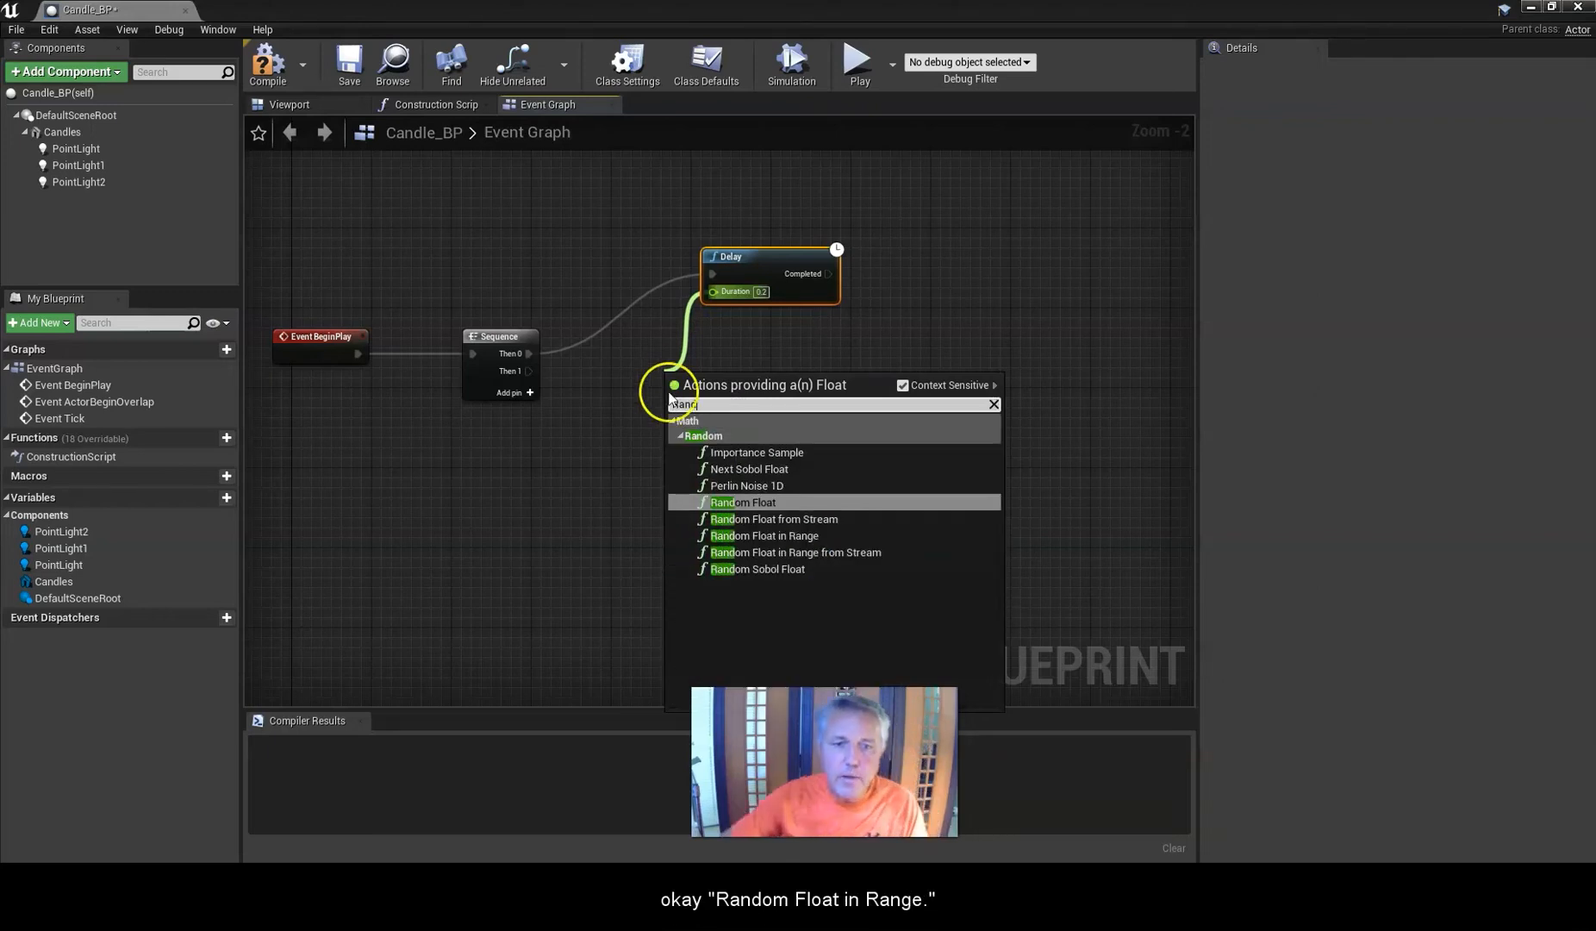
left_click(762, 536)
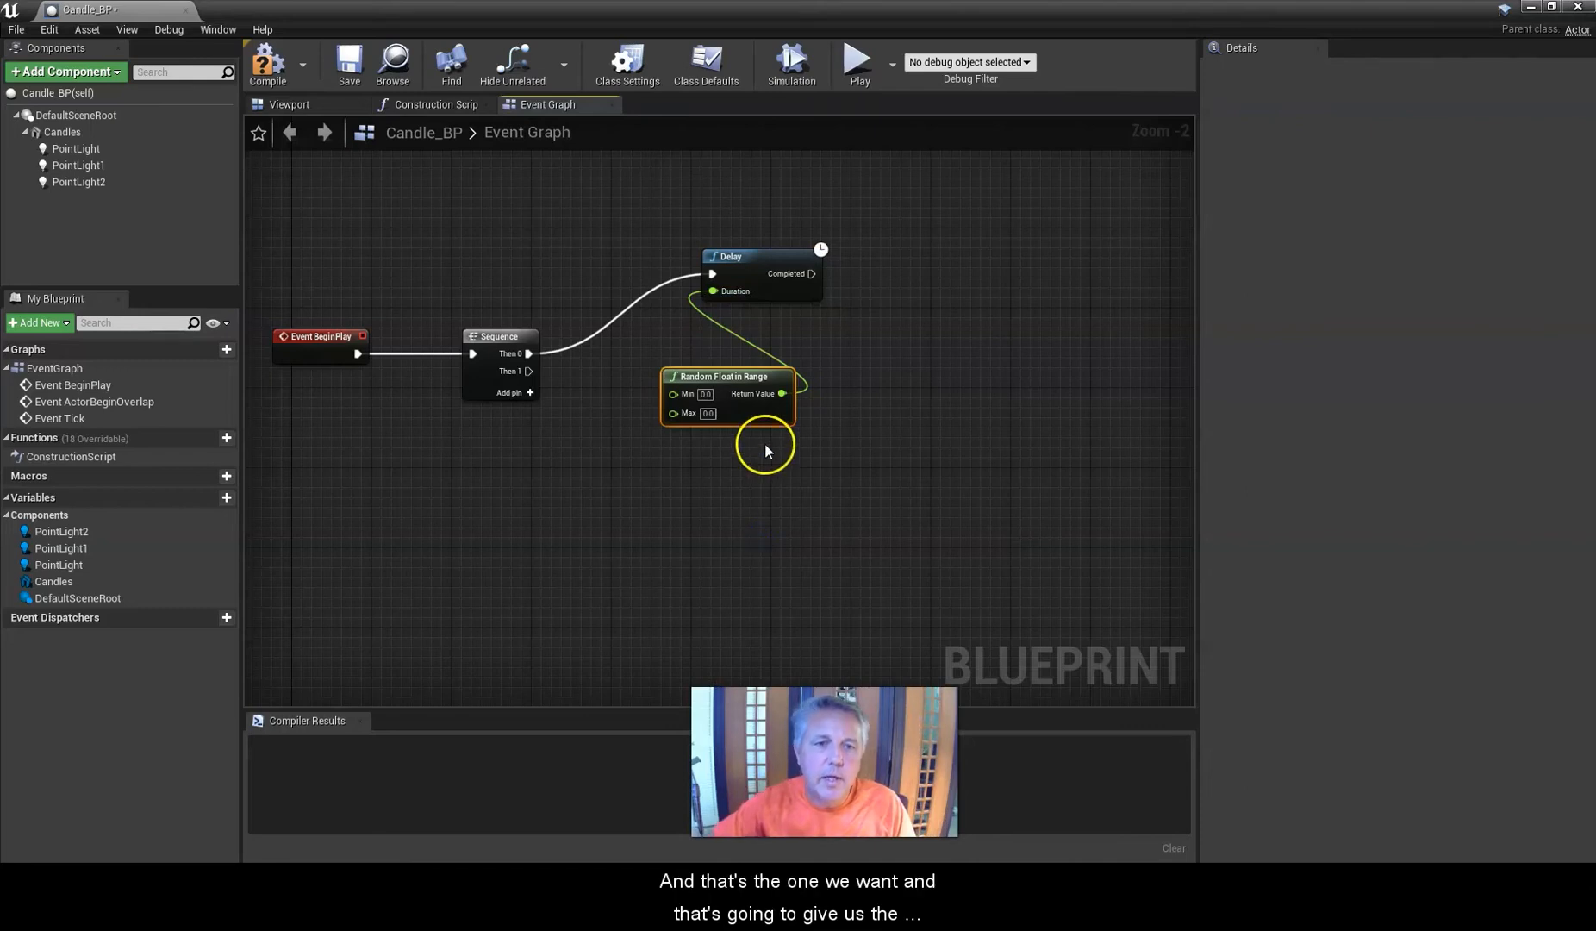
left_click_drag(725, 375, 601, 229)
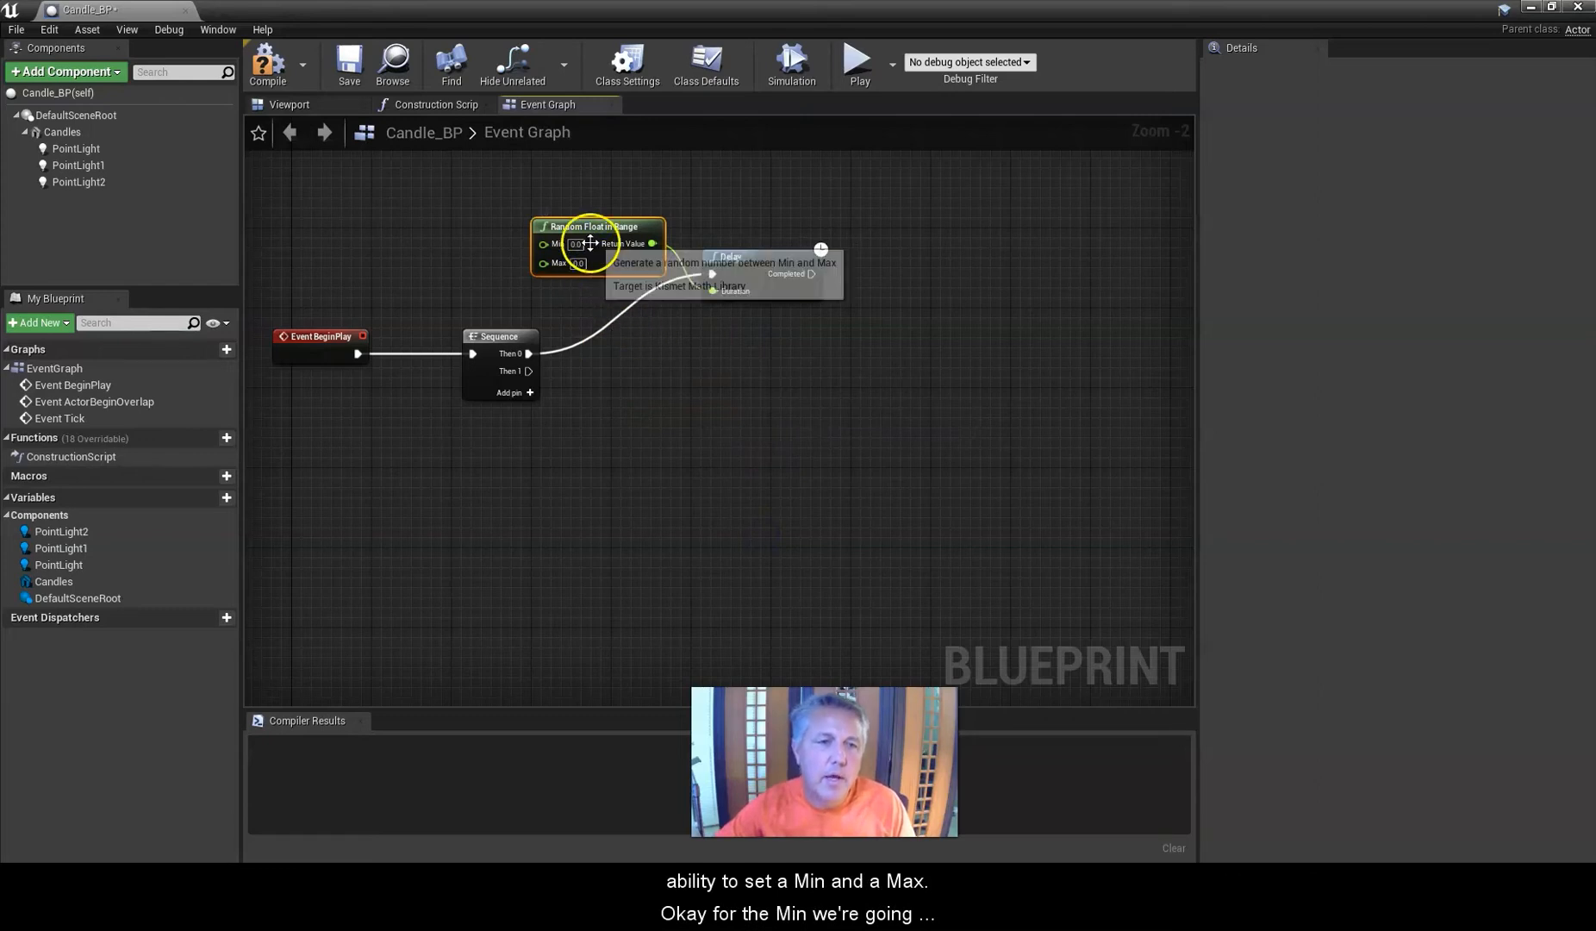
left_click(580, 263)
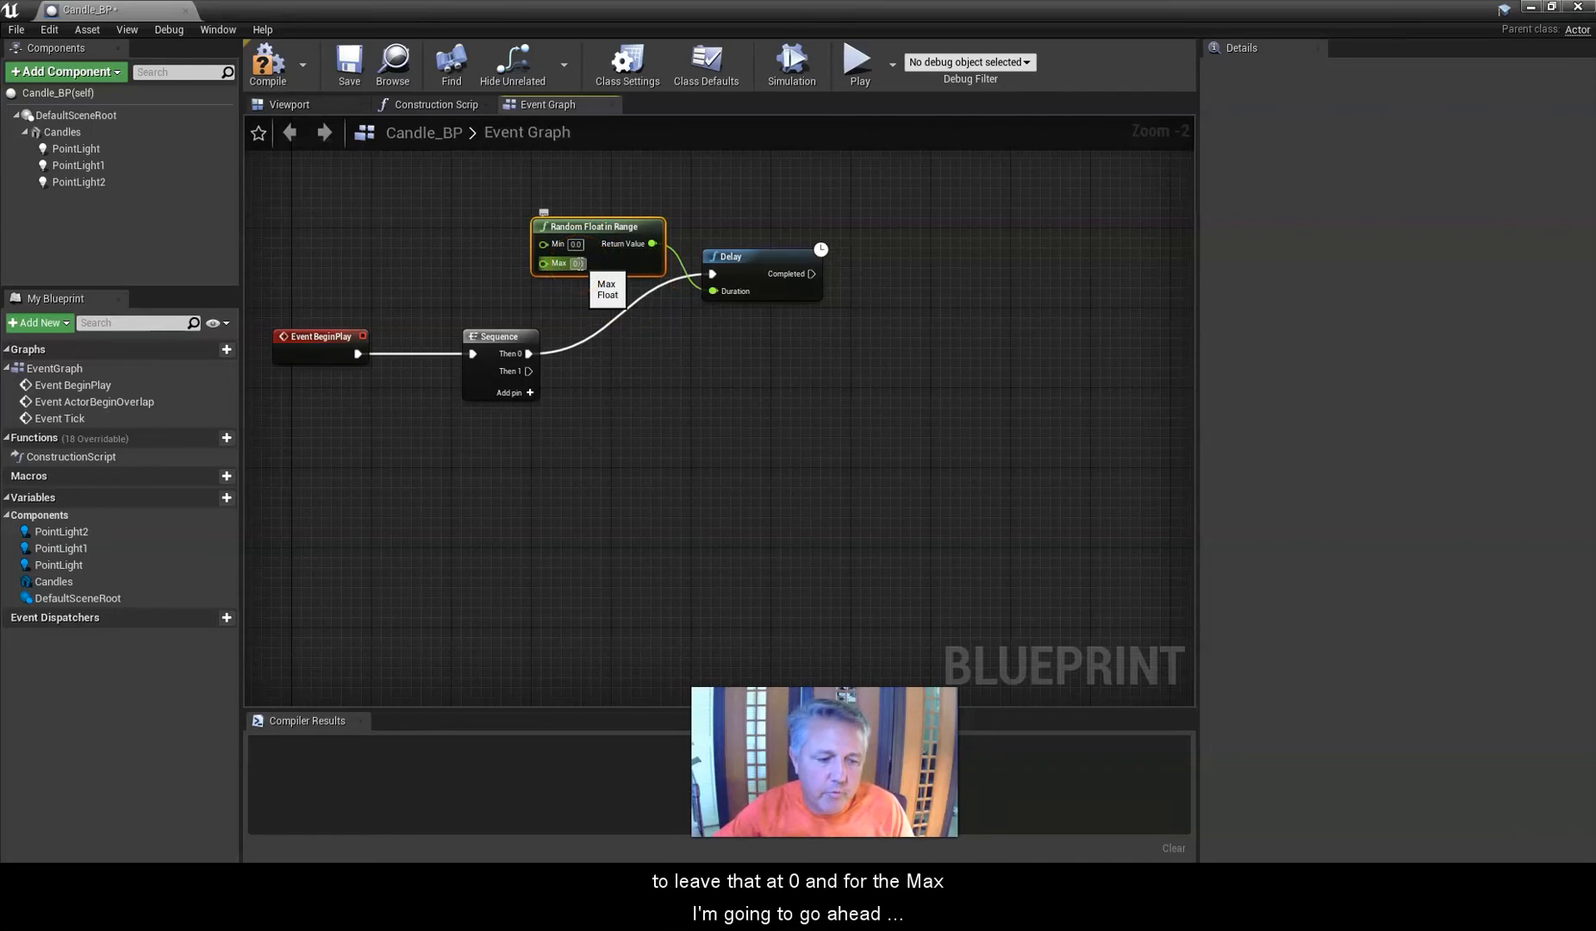
left_click(636, 329)
type(".5")
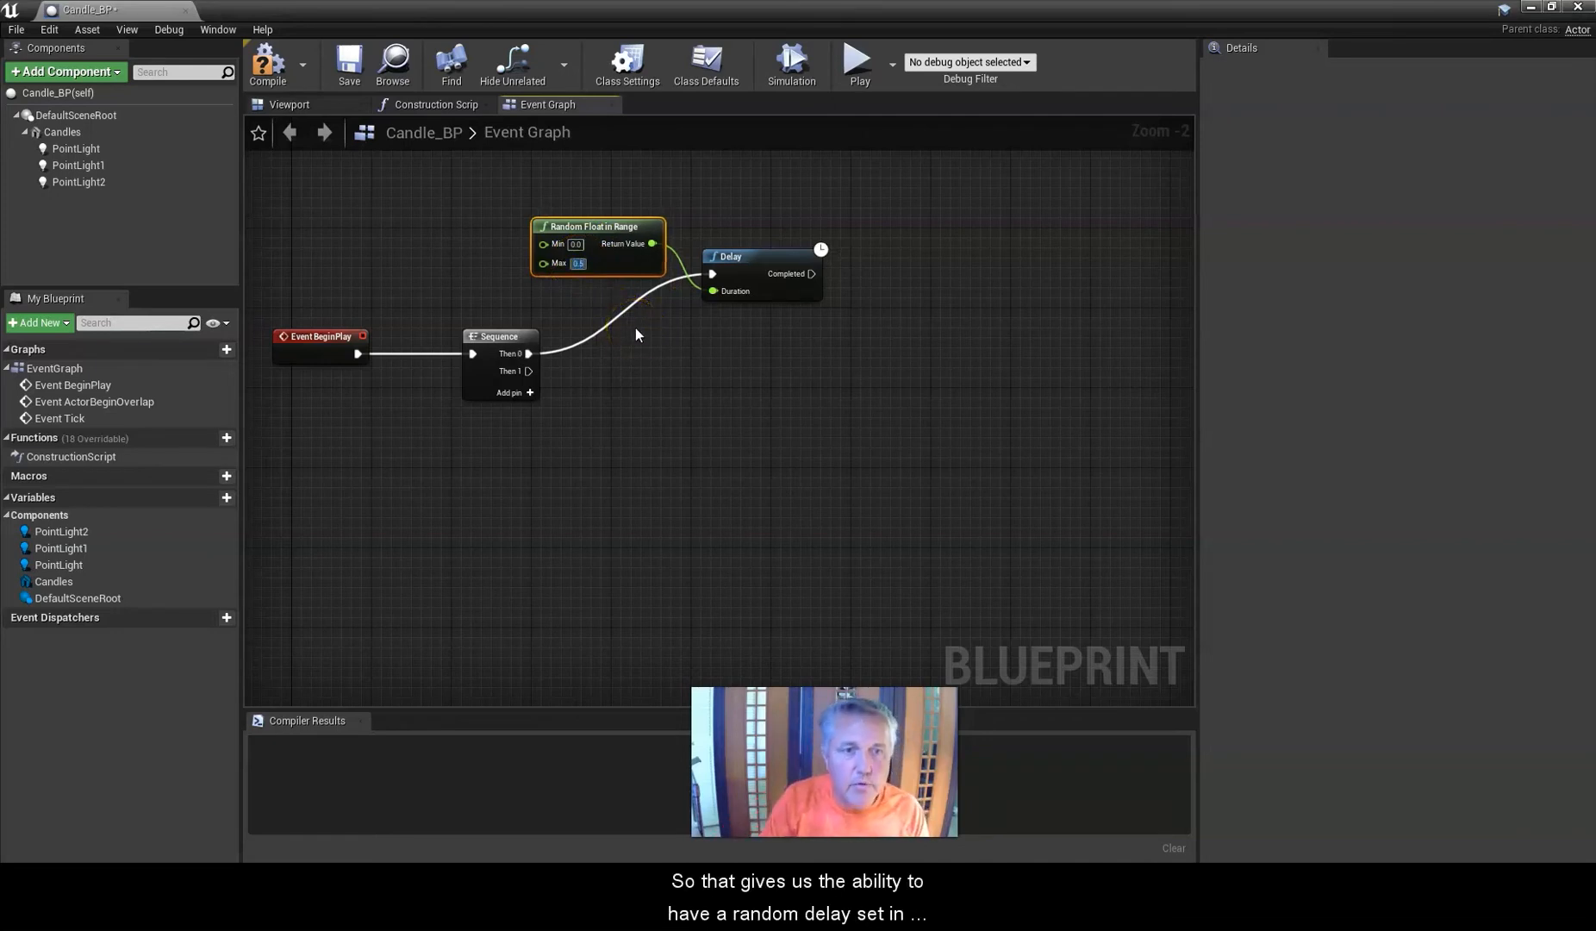
left_click(577, 267)
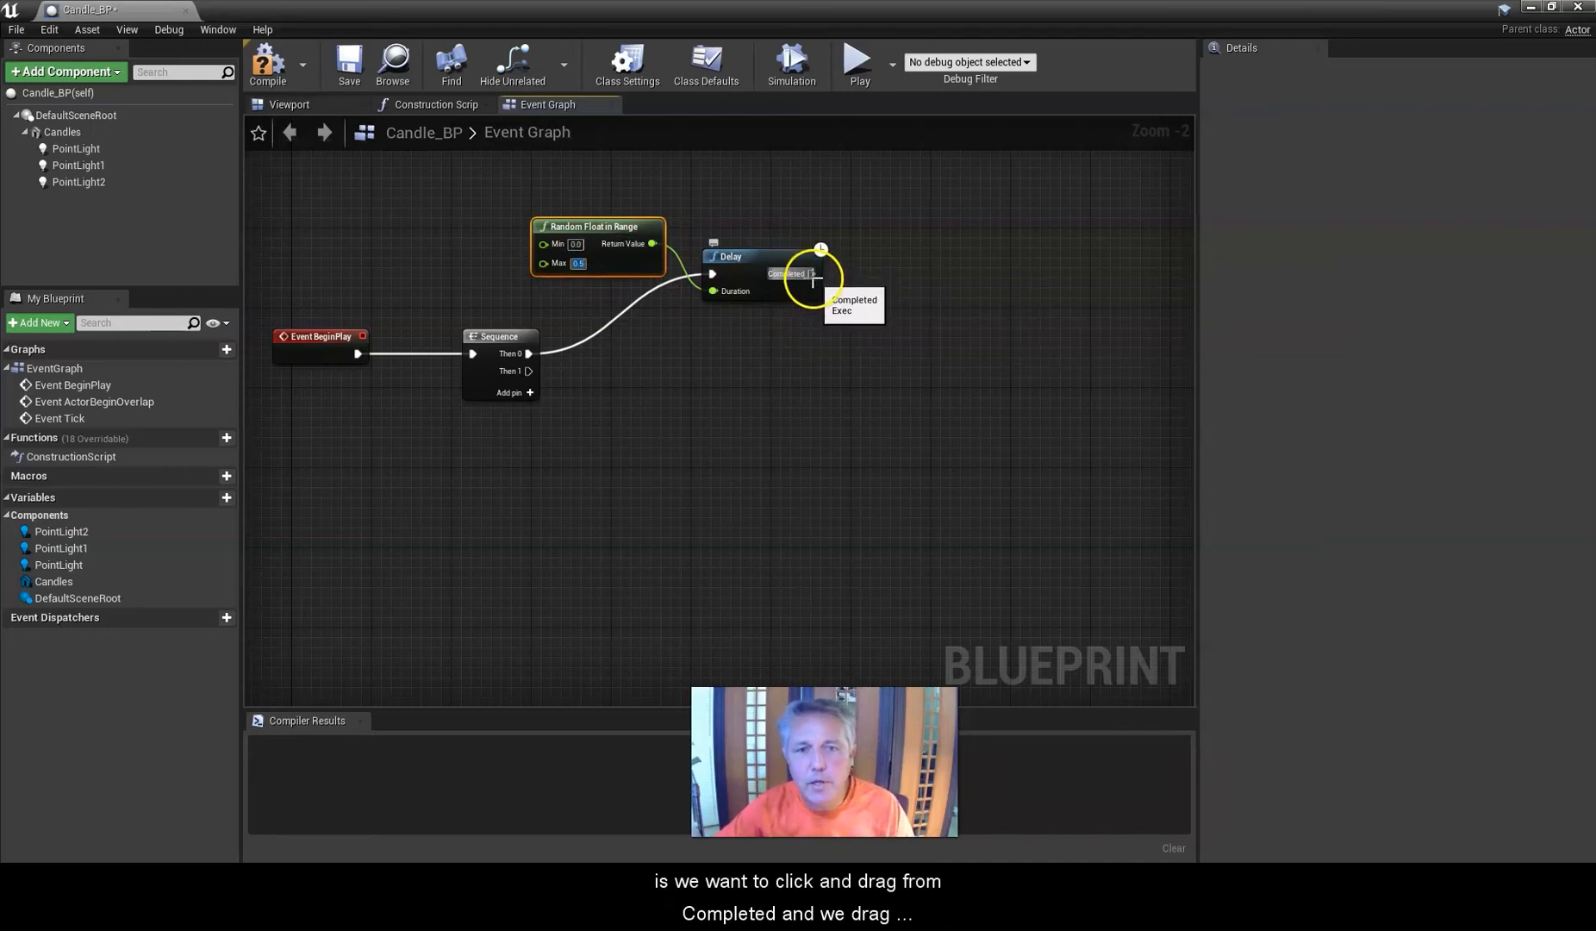
Add a Set Intensity node for PointLight connected to the Delay's Completed output.
left_click_drag(814, 280, 948, 293)
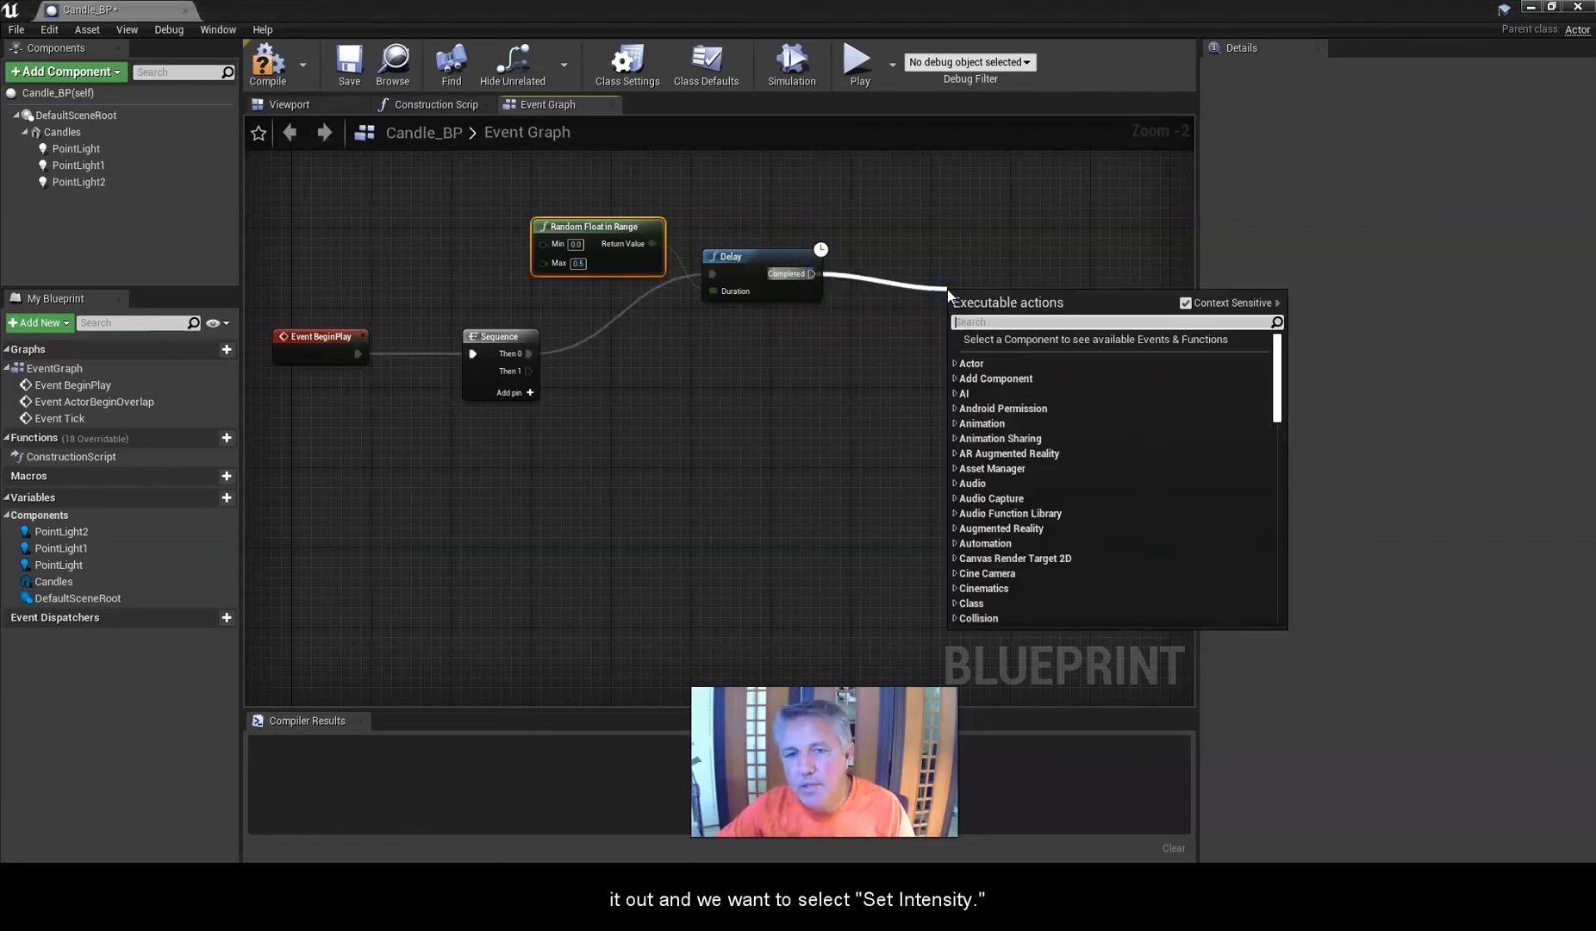
type("Seti")
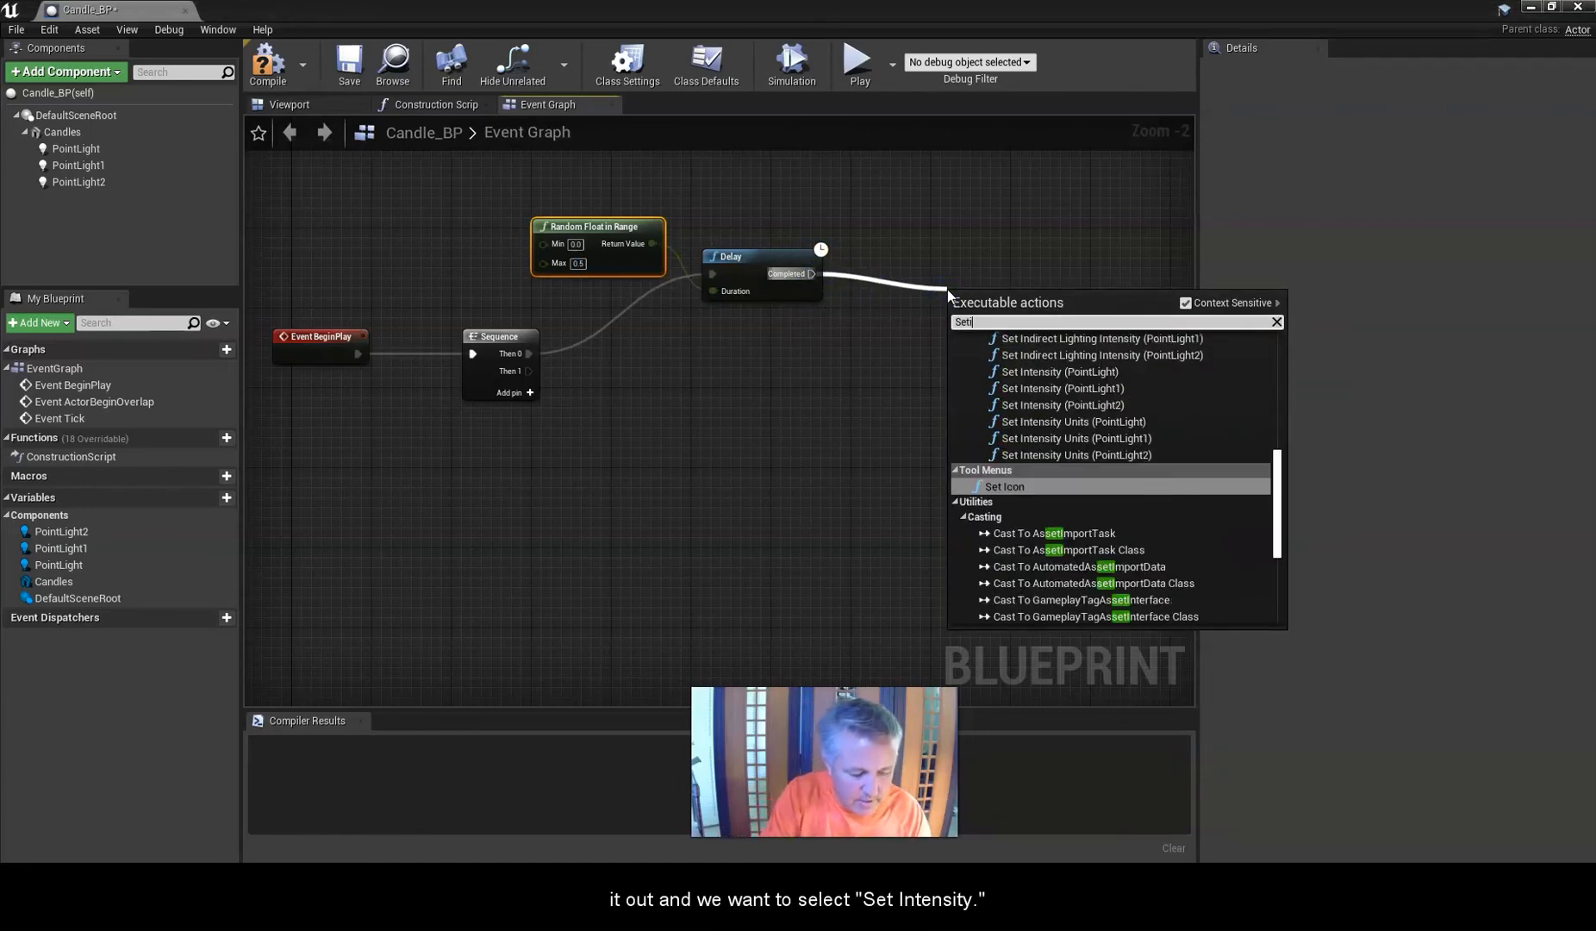
type("nt")
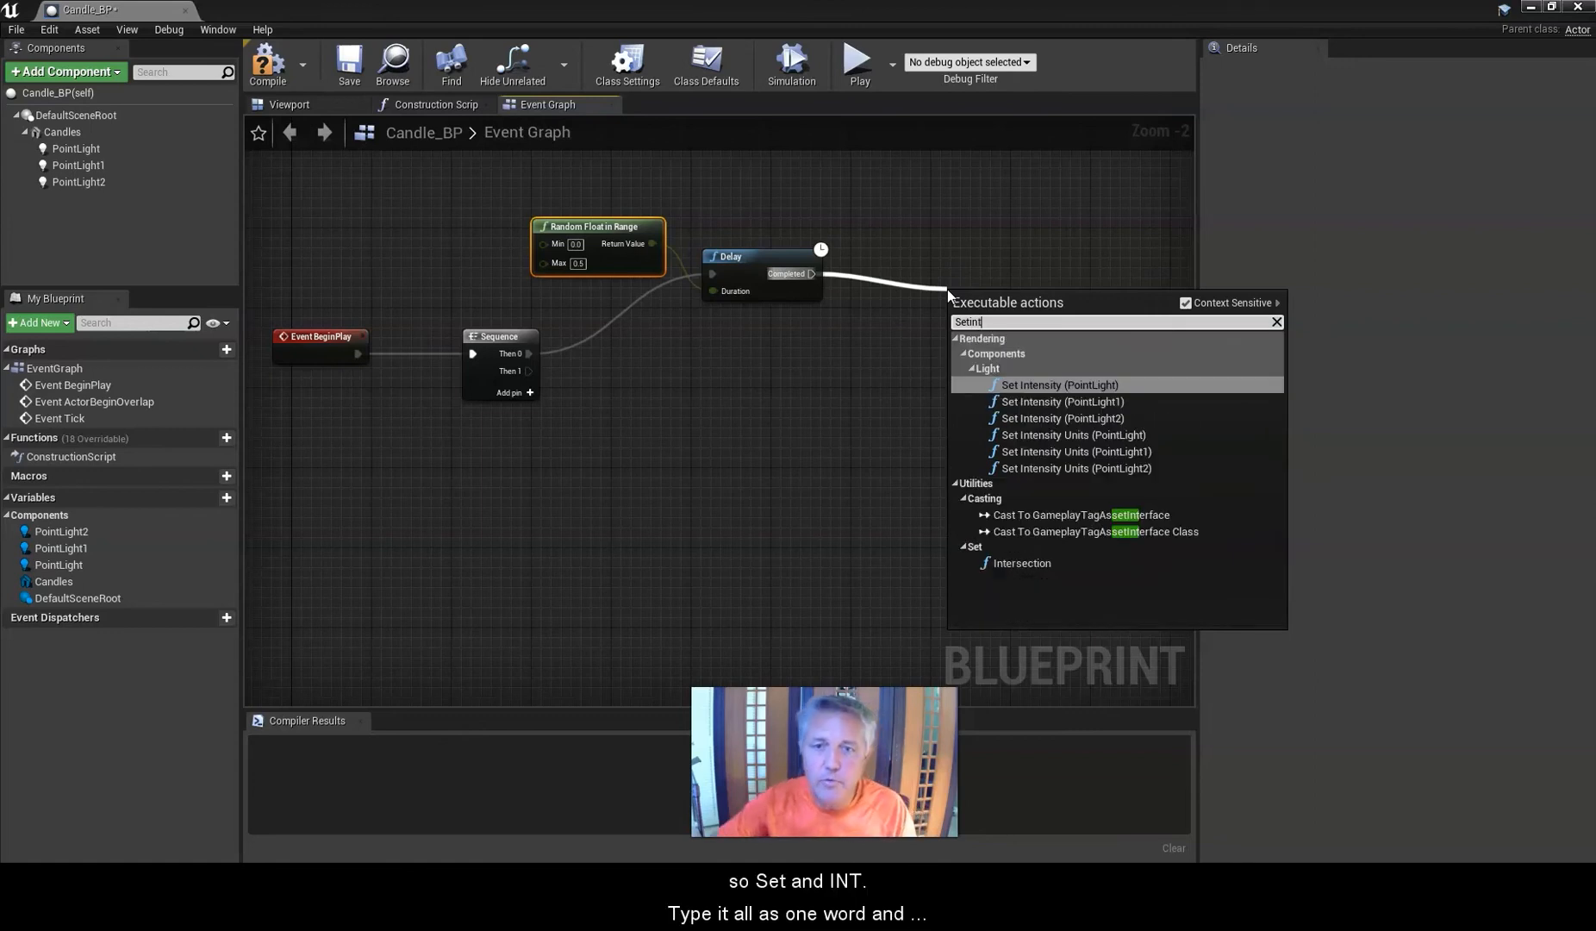
left_click(1038, 387)
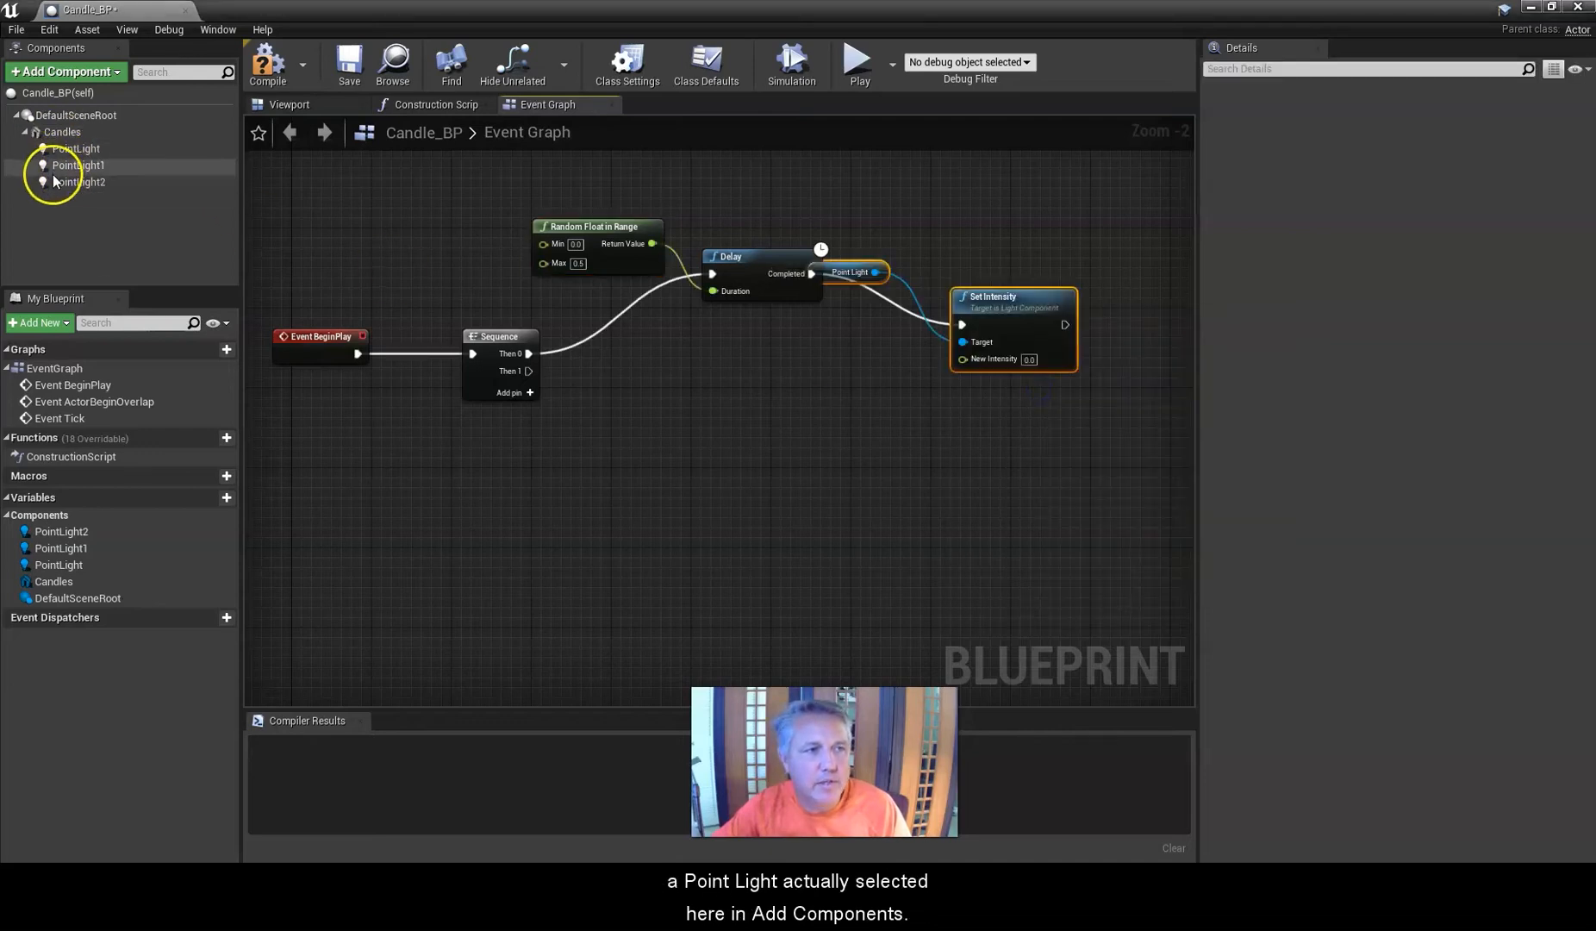
Tidy the layout by moving the Point Light reference below the Delay and pulling Set Intensity closer.
mouse_move(849, 271)
left_mouse_down()
mouse_move(847, 322)
mouse_move(866, 276)
left_mouse_up()
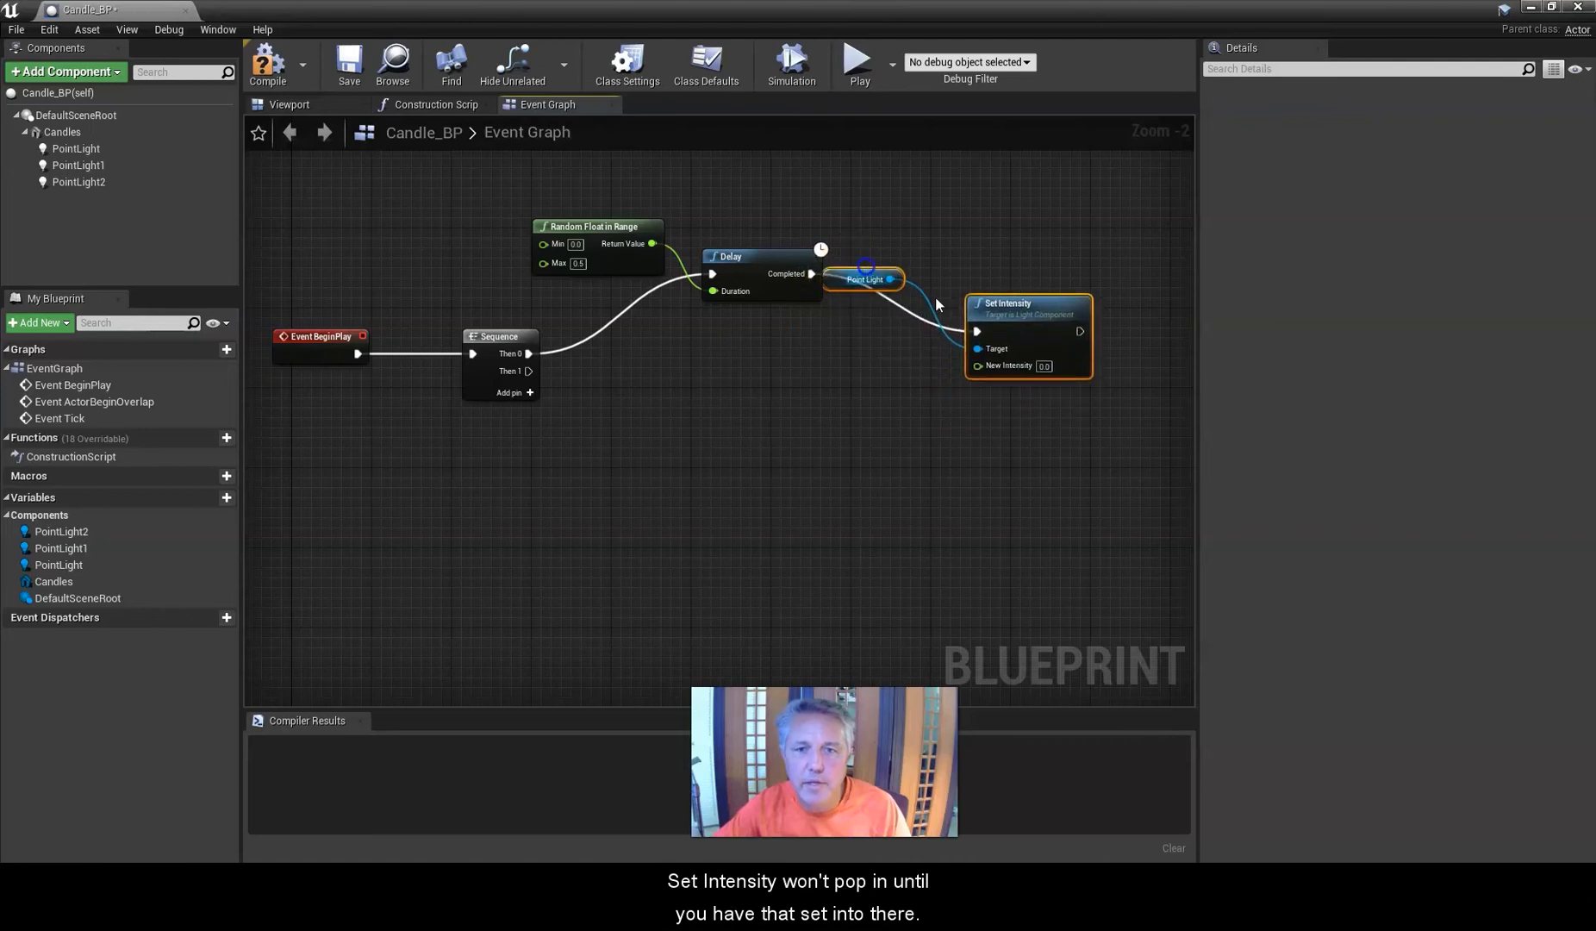
left_click(1017, 302)
left_click(852, 275)
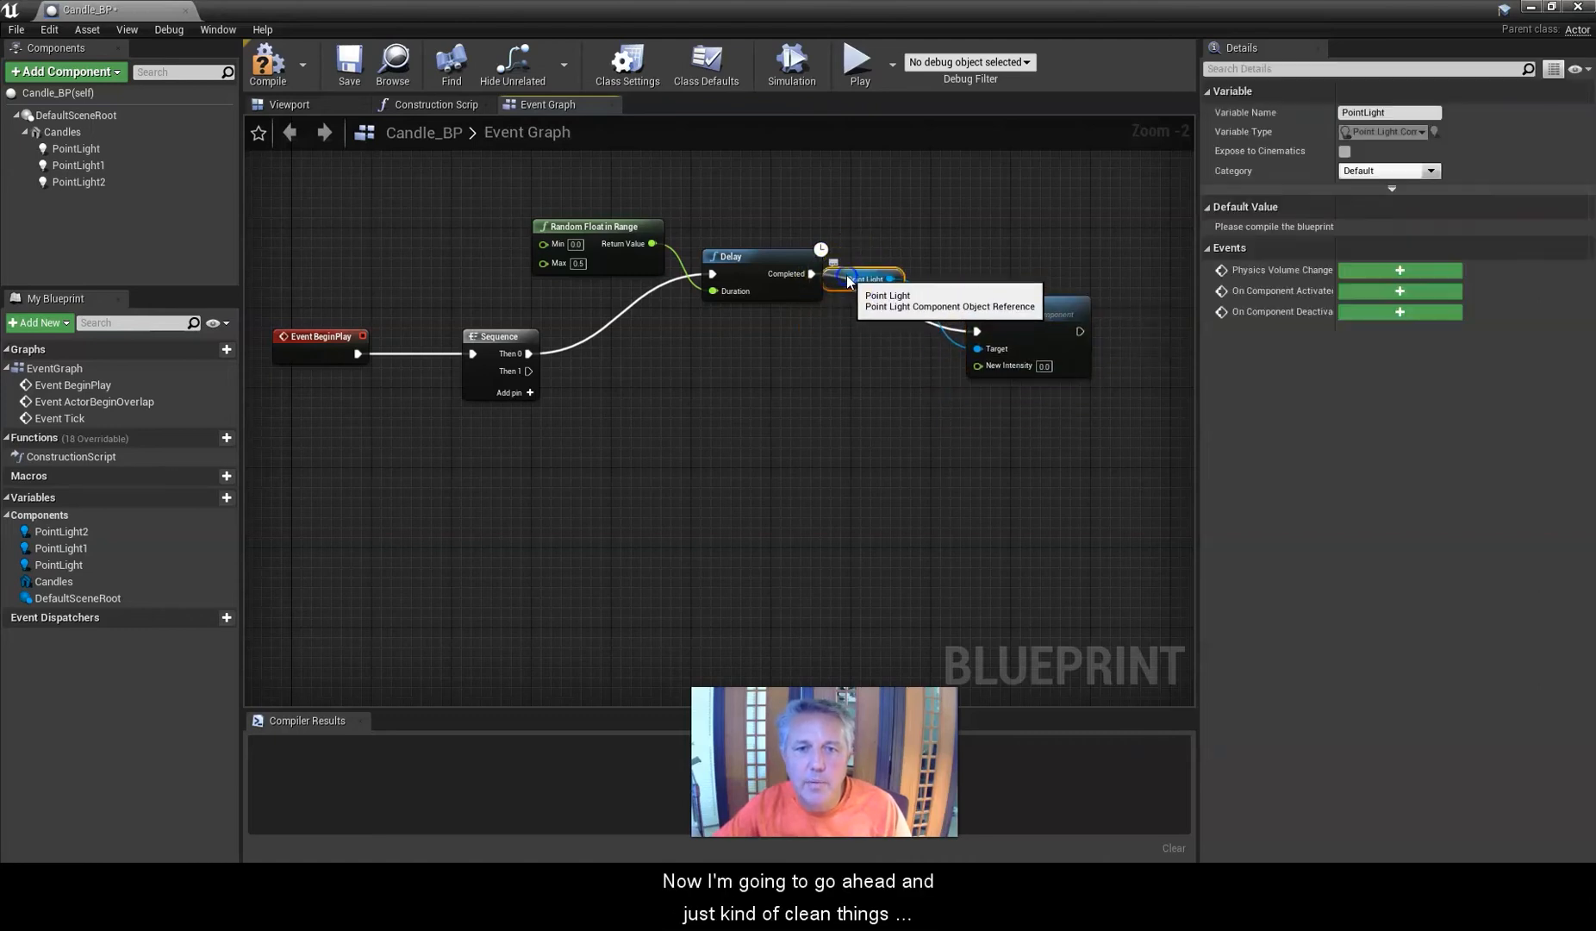
left_click_drag(851, 274, 782, 330)
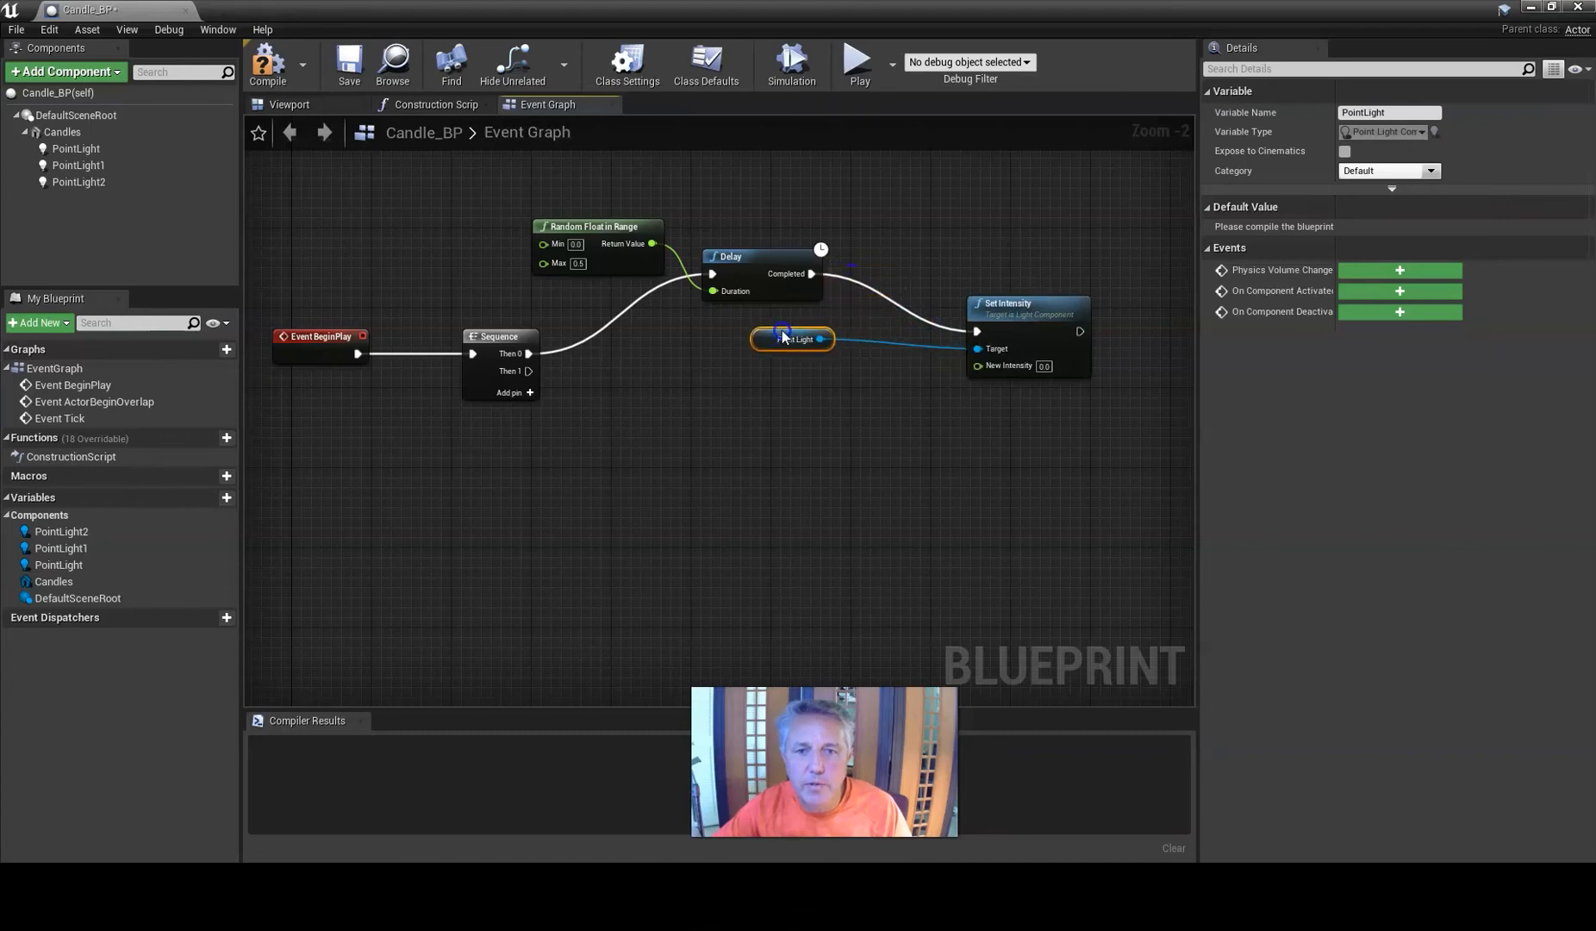
left_click_drag(1008, 310, 959, 277)
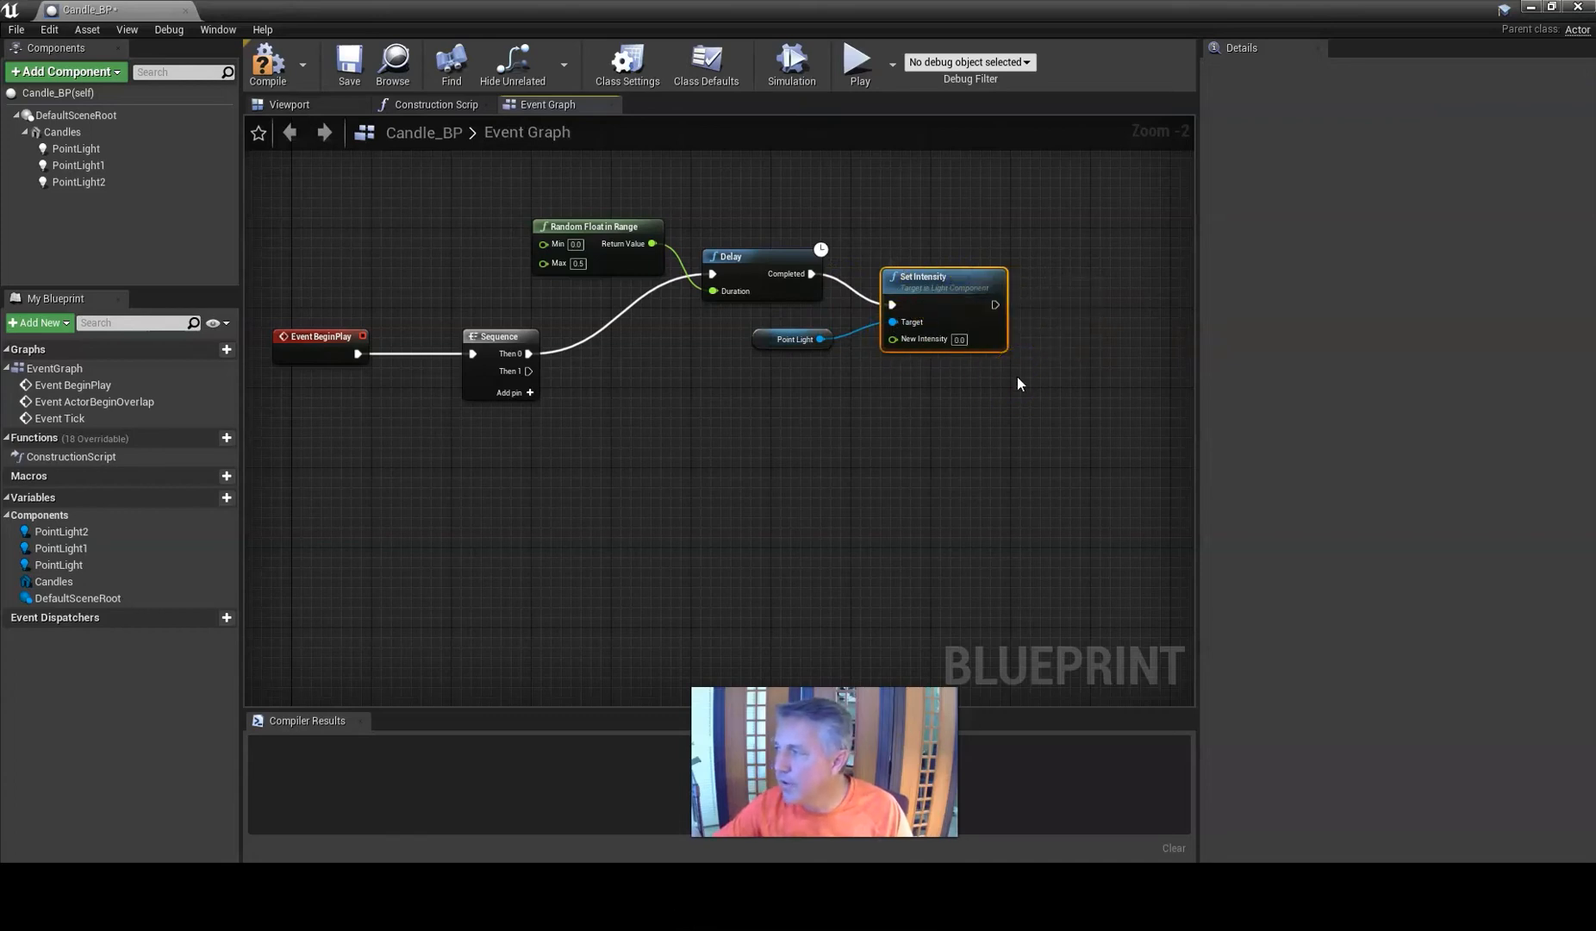
left_click_drag(816, 336, 782, 321)
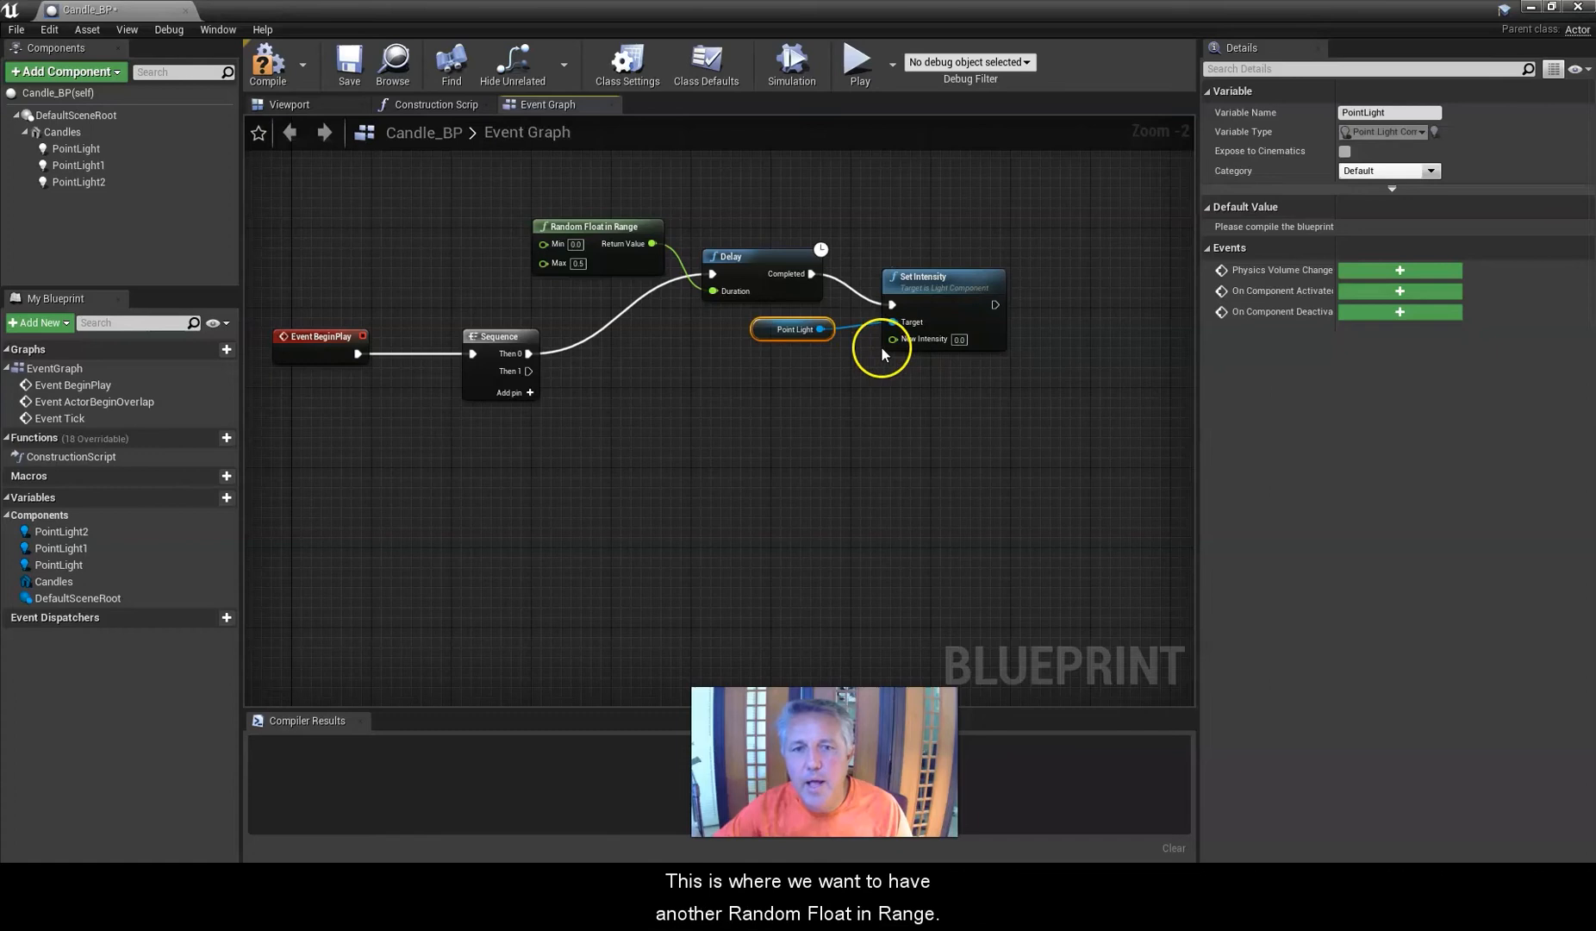
Drive Set Intensity's New Intensity with a Random Float in Range node ranging from Min 50 to Max 100.
left_click_drag(889, 339, 803, 386)
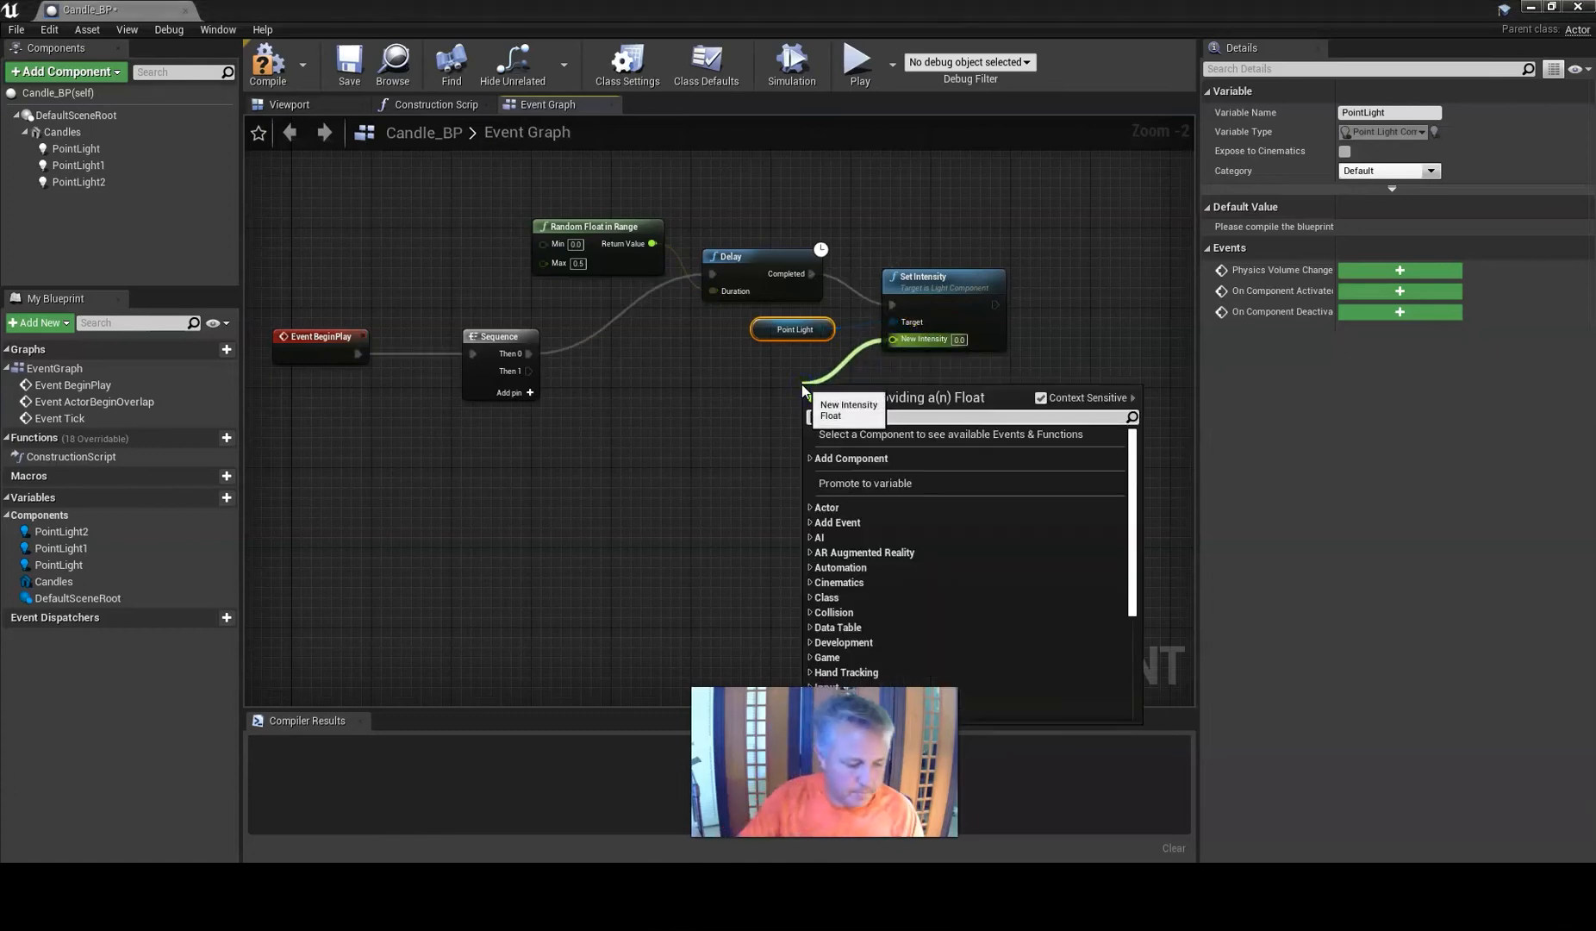
type("rand")
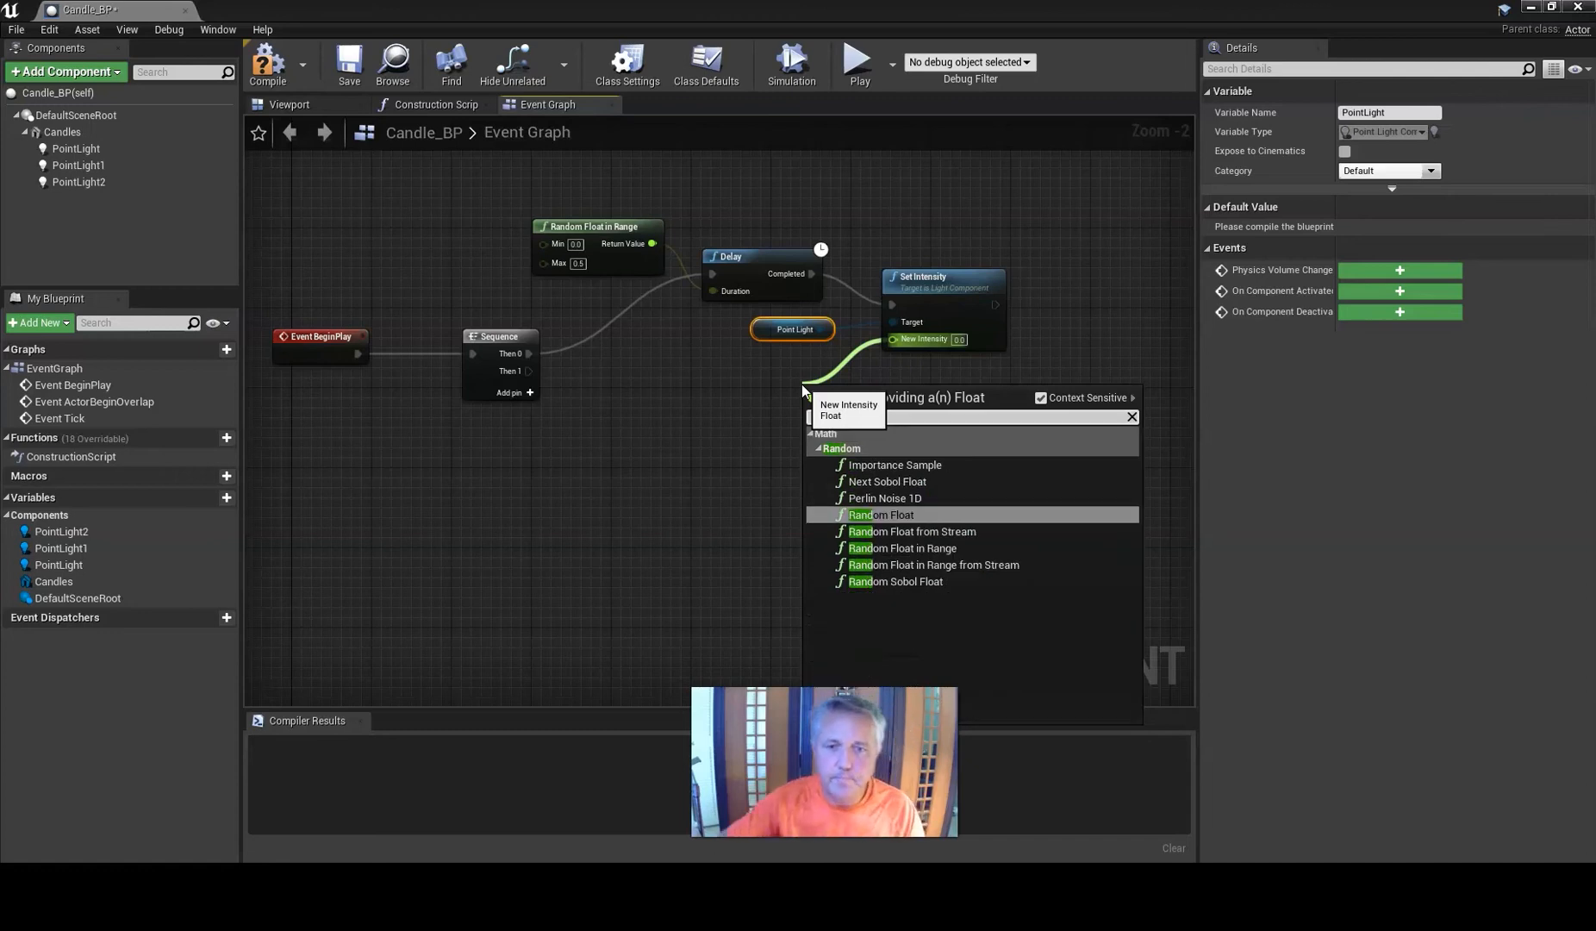
left_click(893, 548)
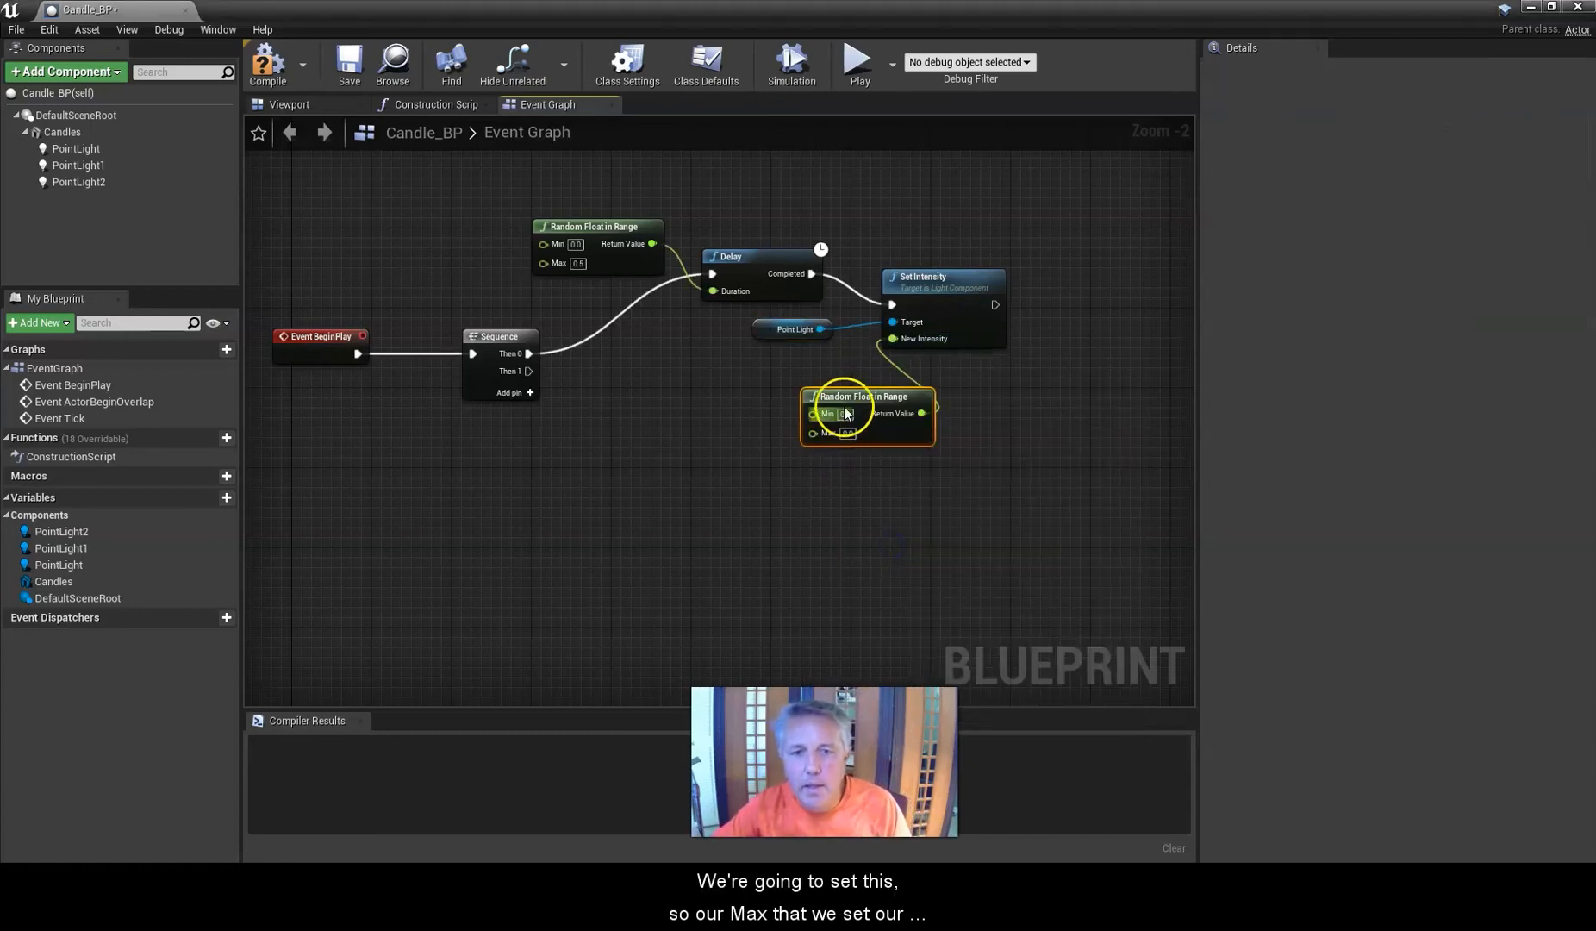
left_click_drag(797, 389, 781, 371)
left_click(786, 403)
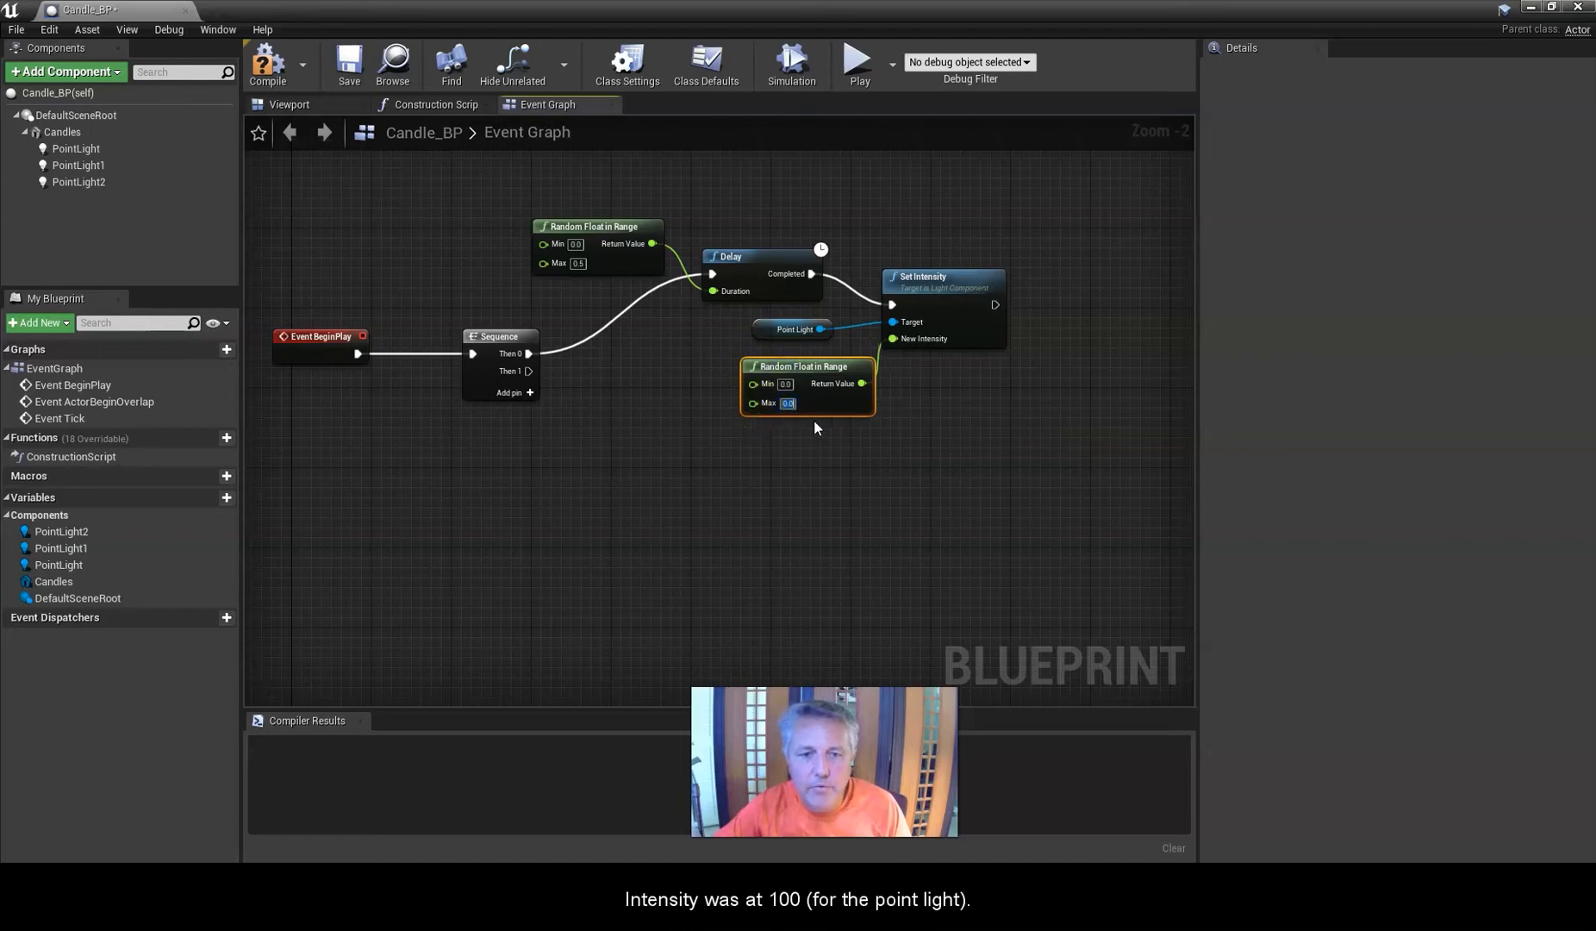
type("100")
key("Return")
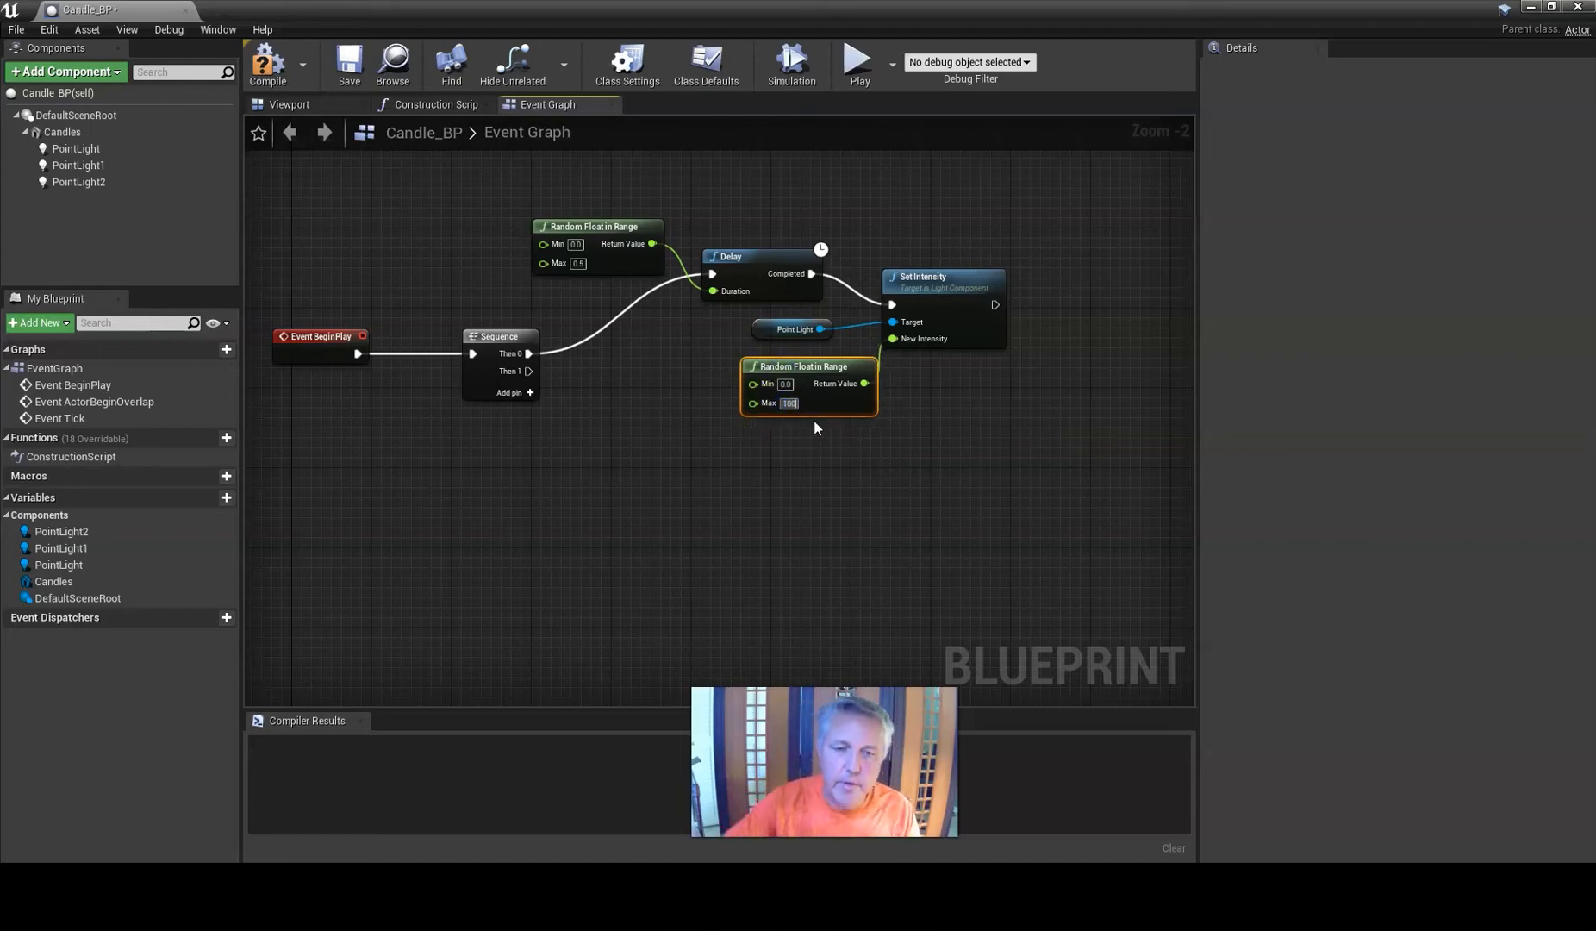
left_click(786, 388)
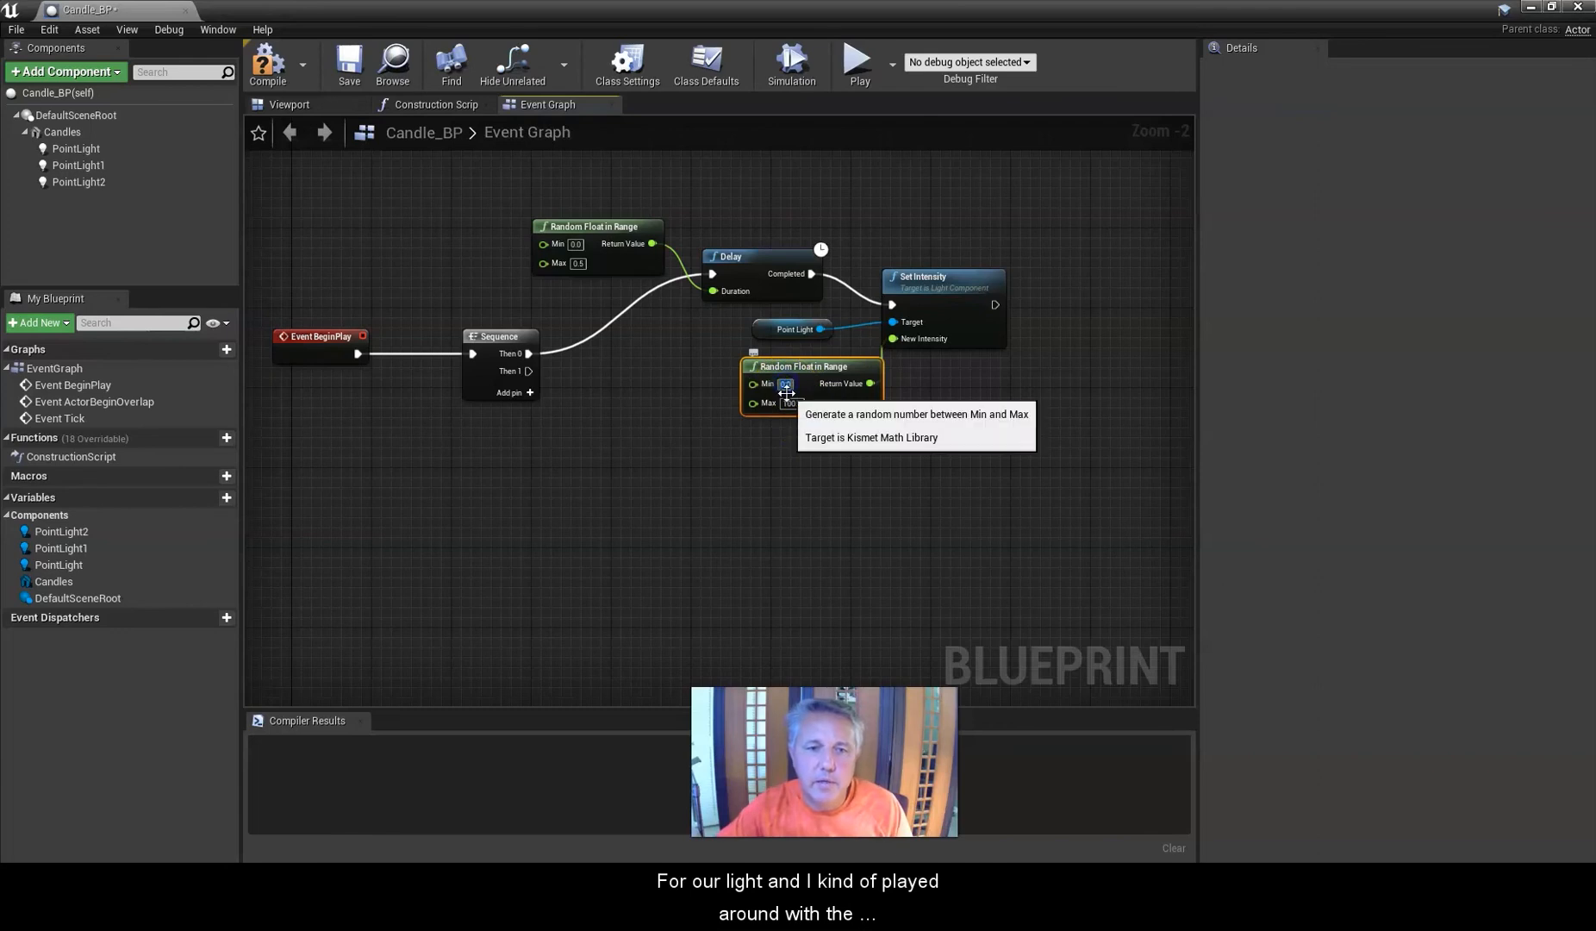
type("50")
key("Return")
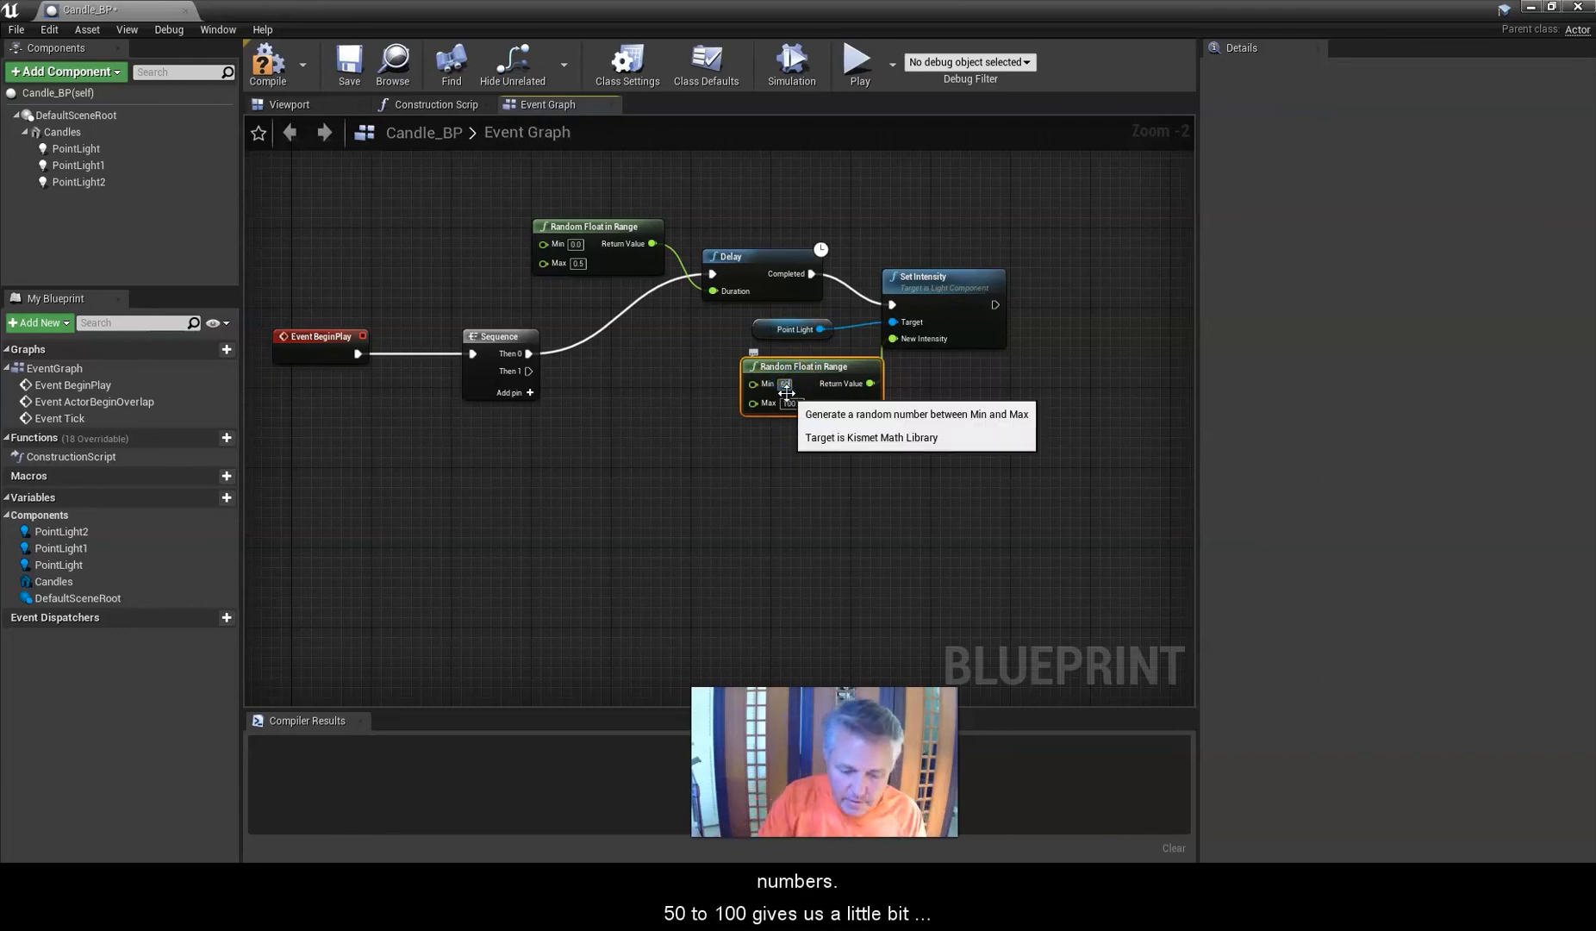
Loop the Set Intensity output back into the Delay's input so the flicker repeats.
left_click(928, 387)
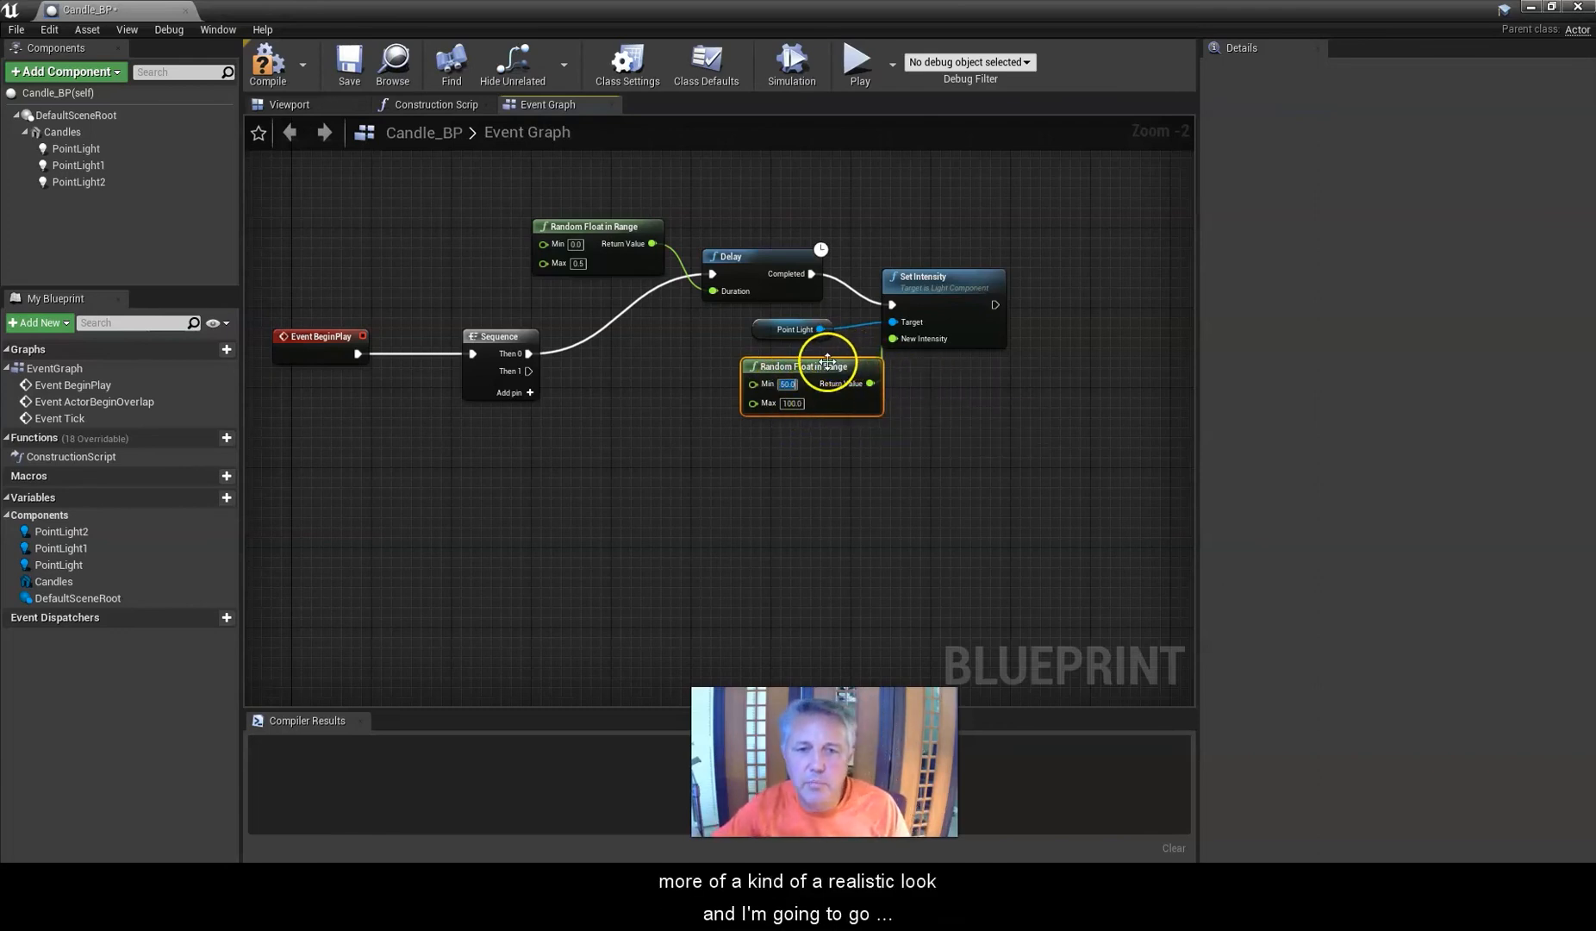
left_click_drag(816, 356, 795, 360)
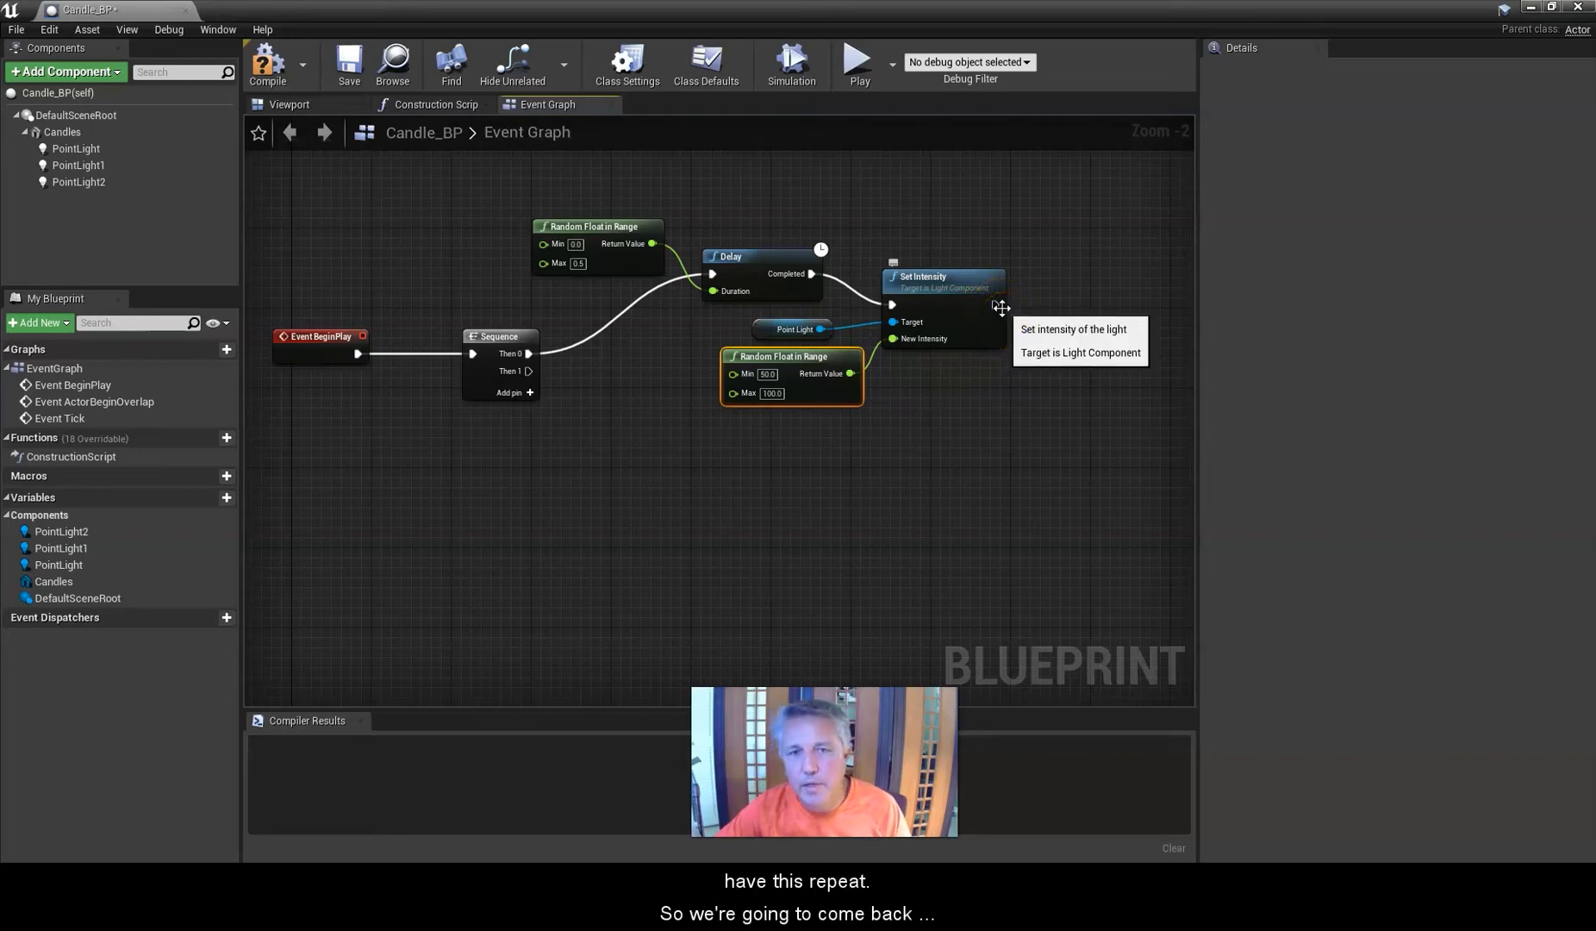
left_click_drag(992, 305, 712, 274)
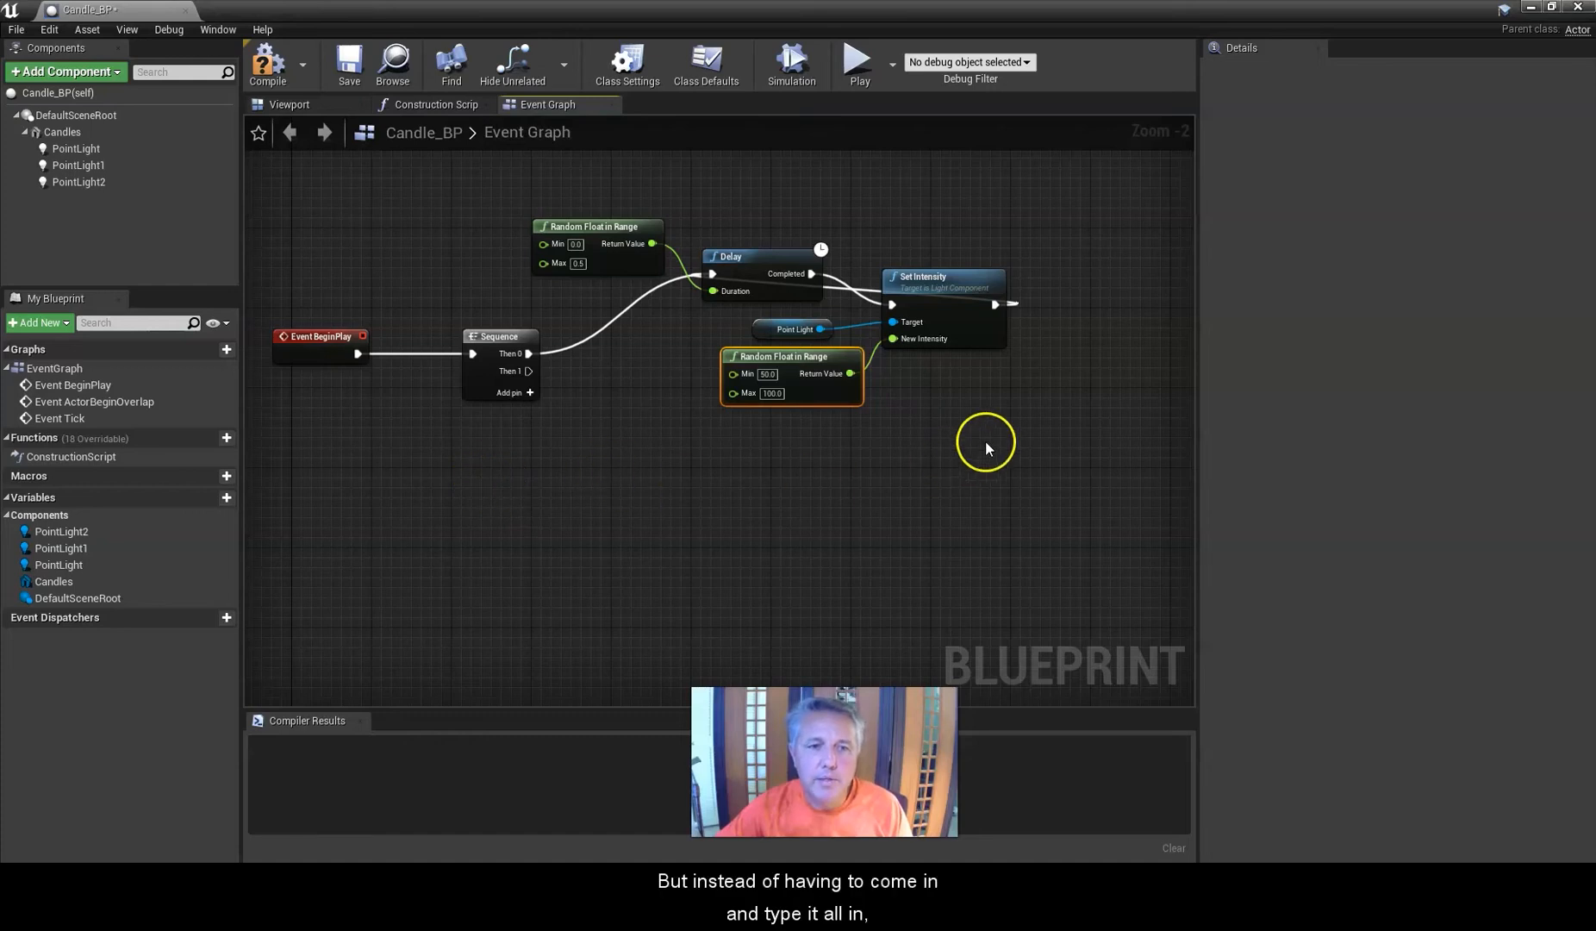
Copy the whole Delay, Random Float and Set Intensity chain and paste a duplicate below the original.
left_click_drag(1058, 498, 602, 194)
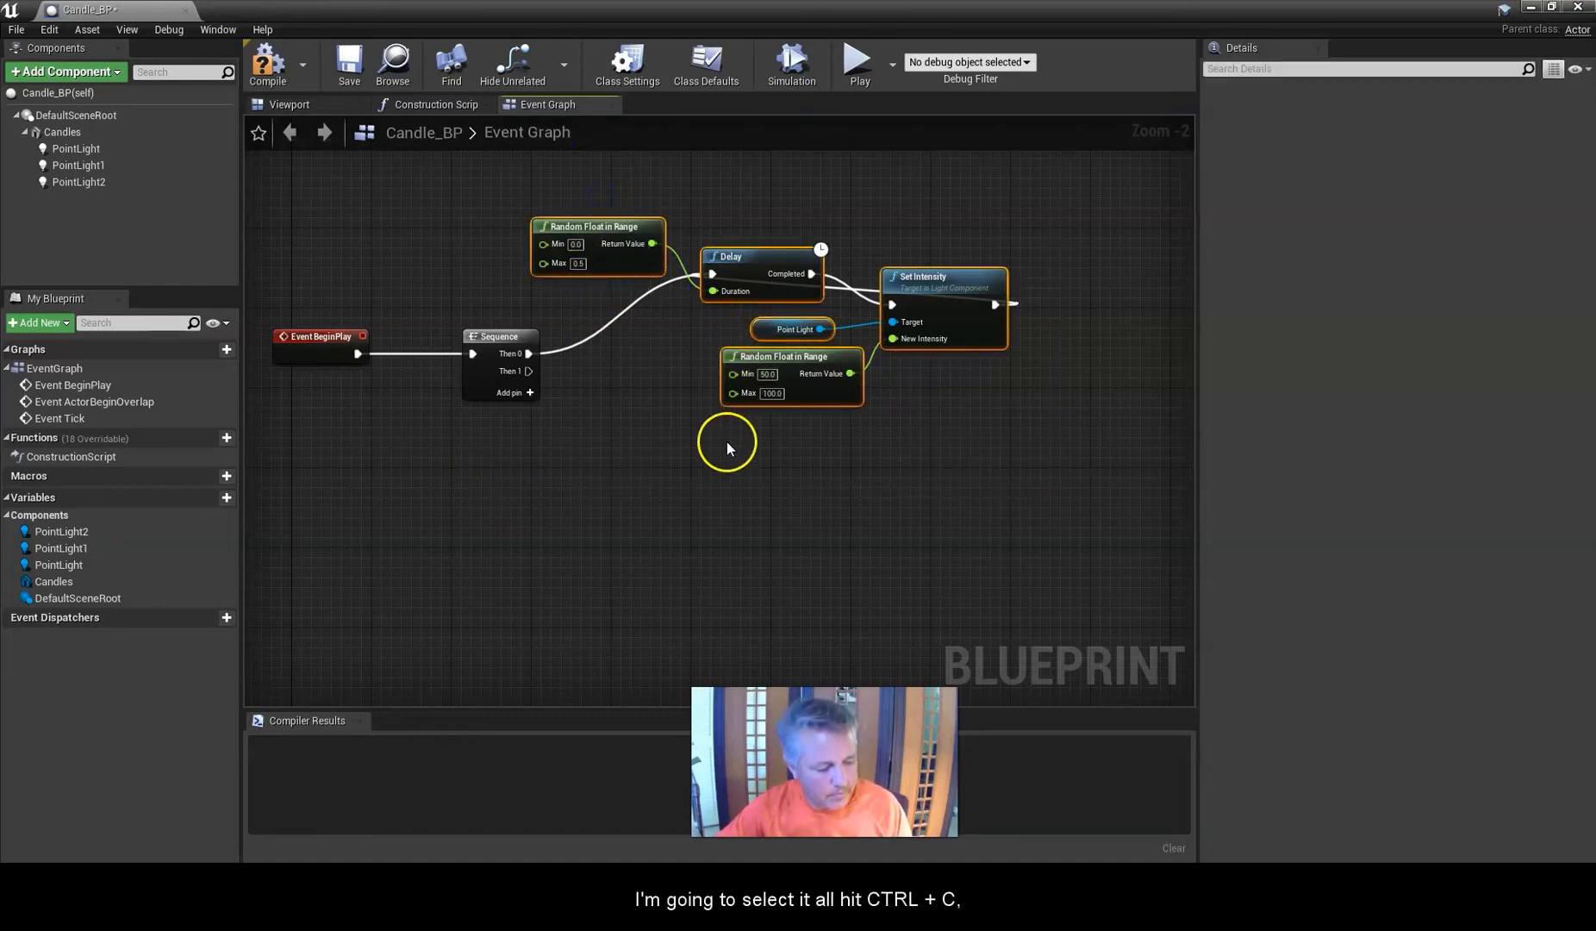
left_click(672, 508)
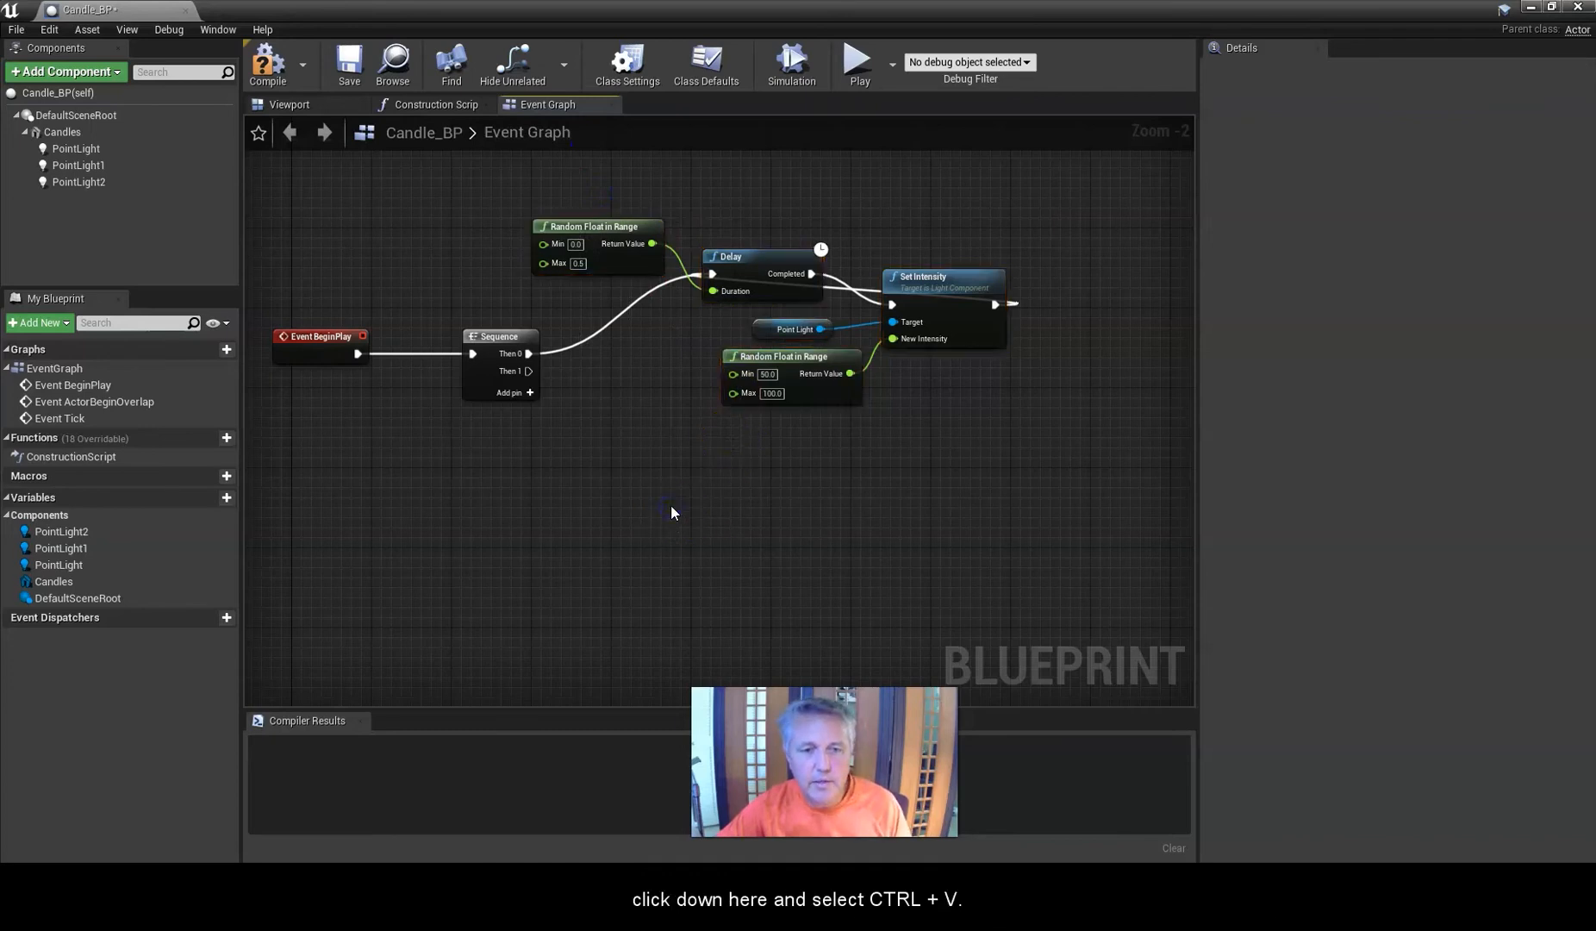
key("ctrl+v")
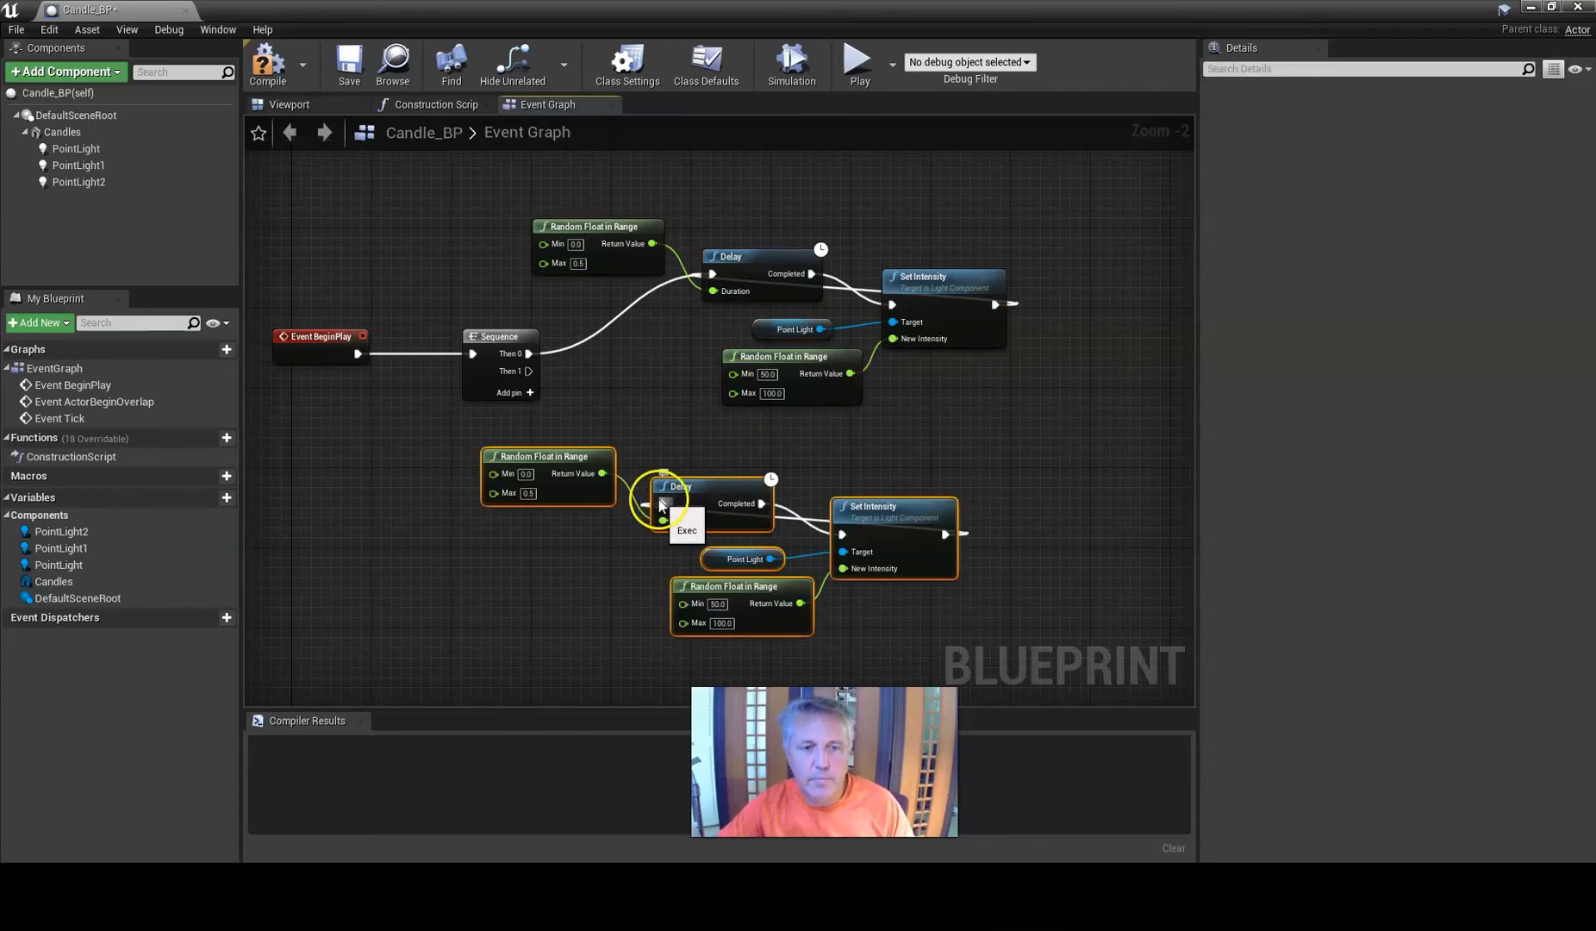
left_click_drag(709, 488, 784, 480)
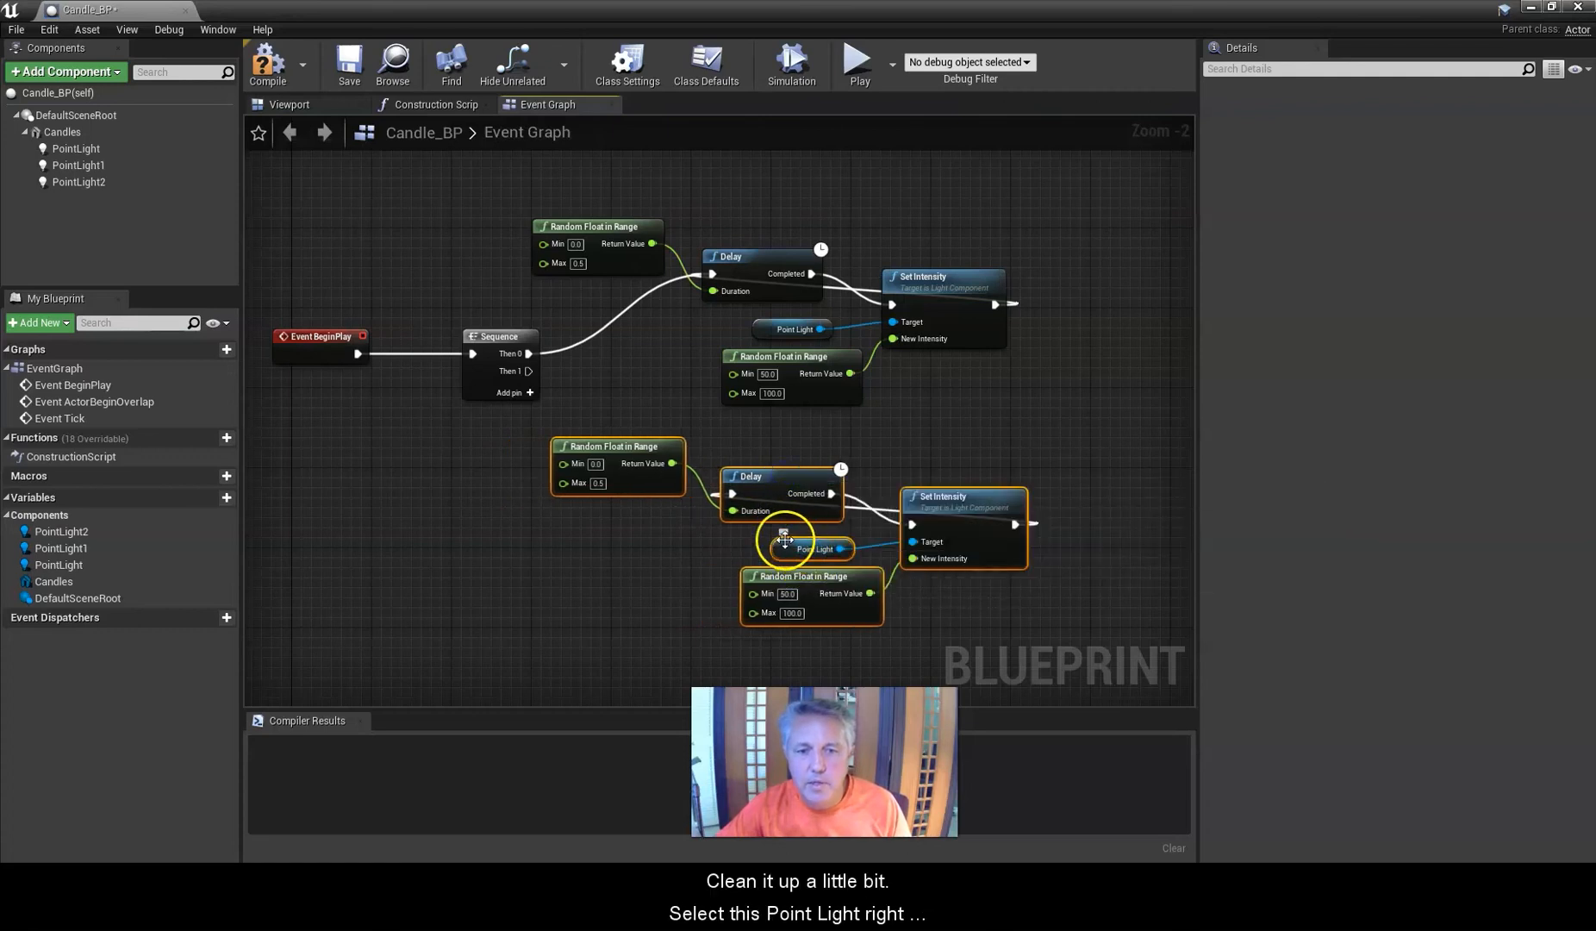
Replace the duplicate's Point Light reference with a PointLight1 reference connected to its Set Intensity Target.
left_click(777, 547)
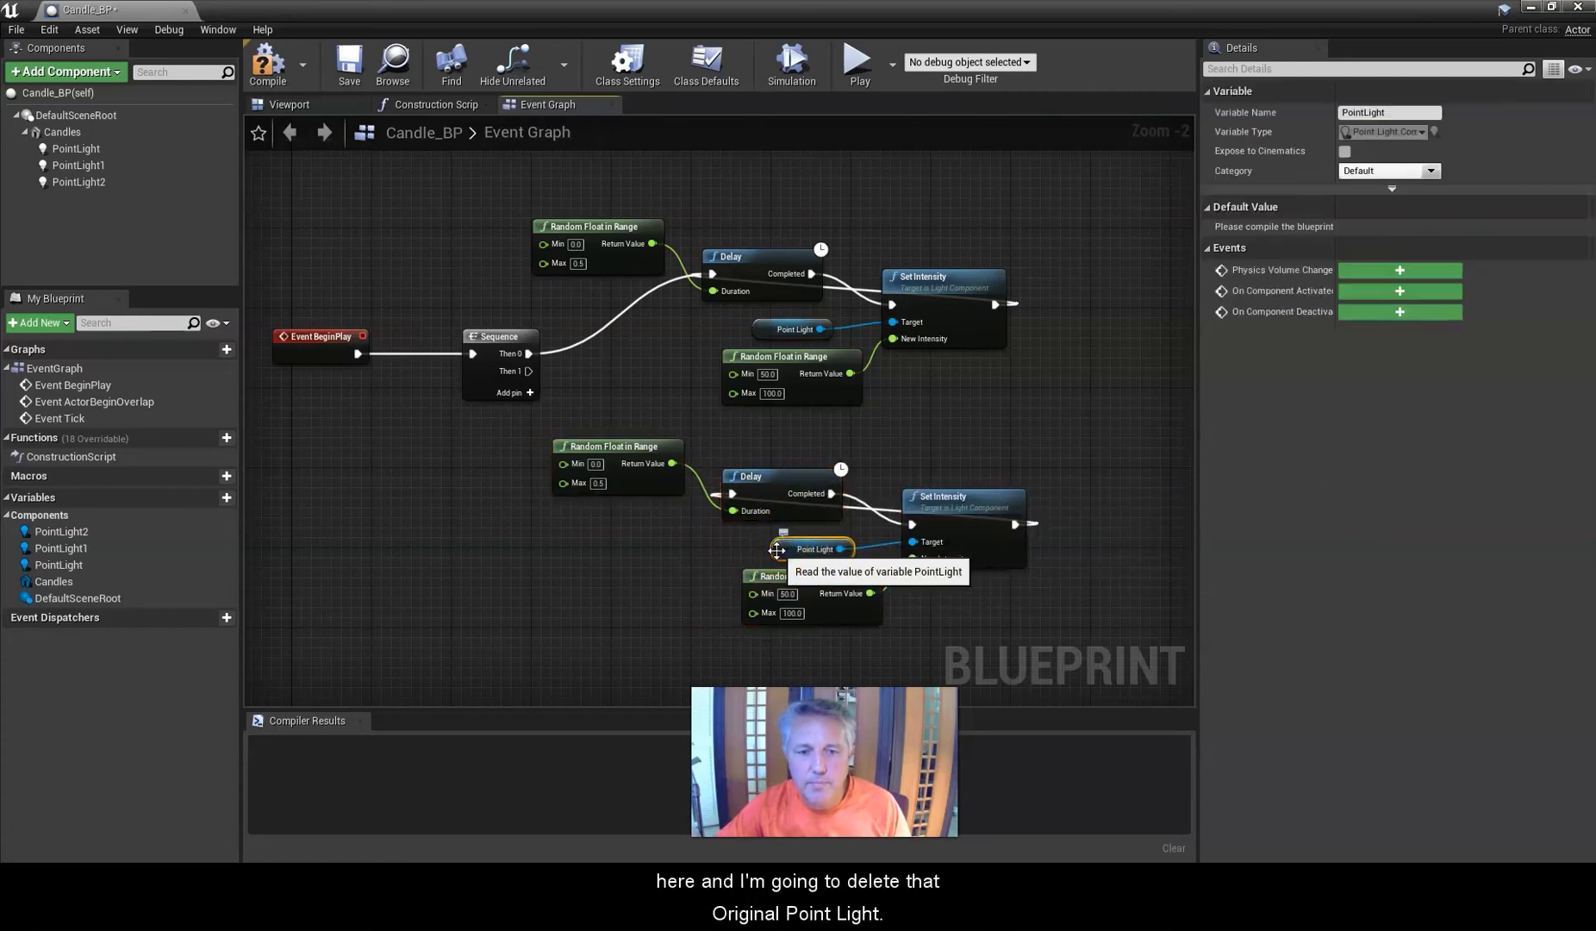
key("Delete")
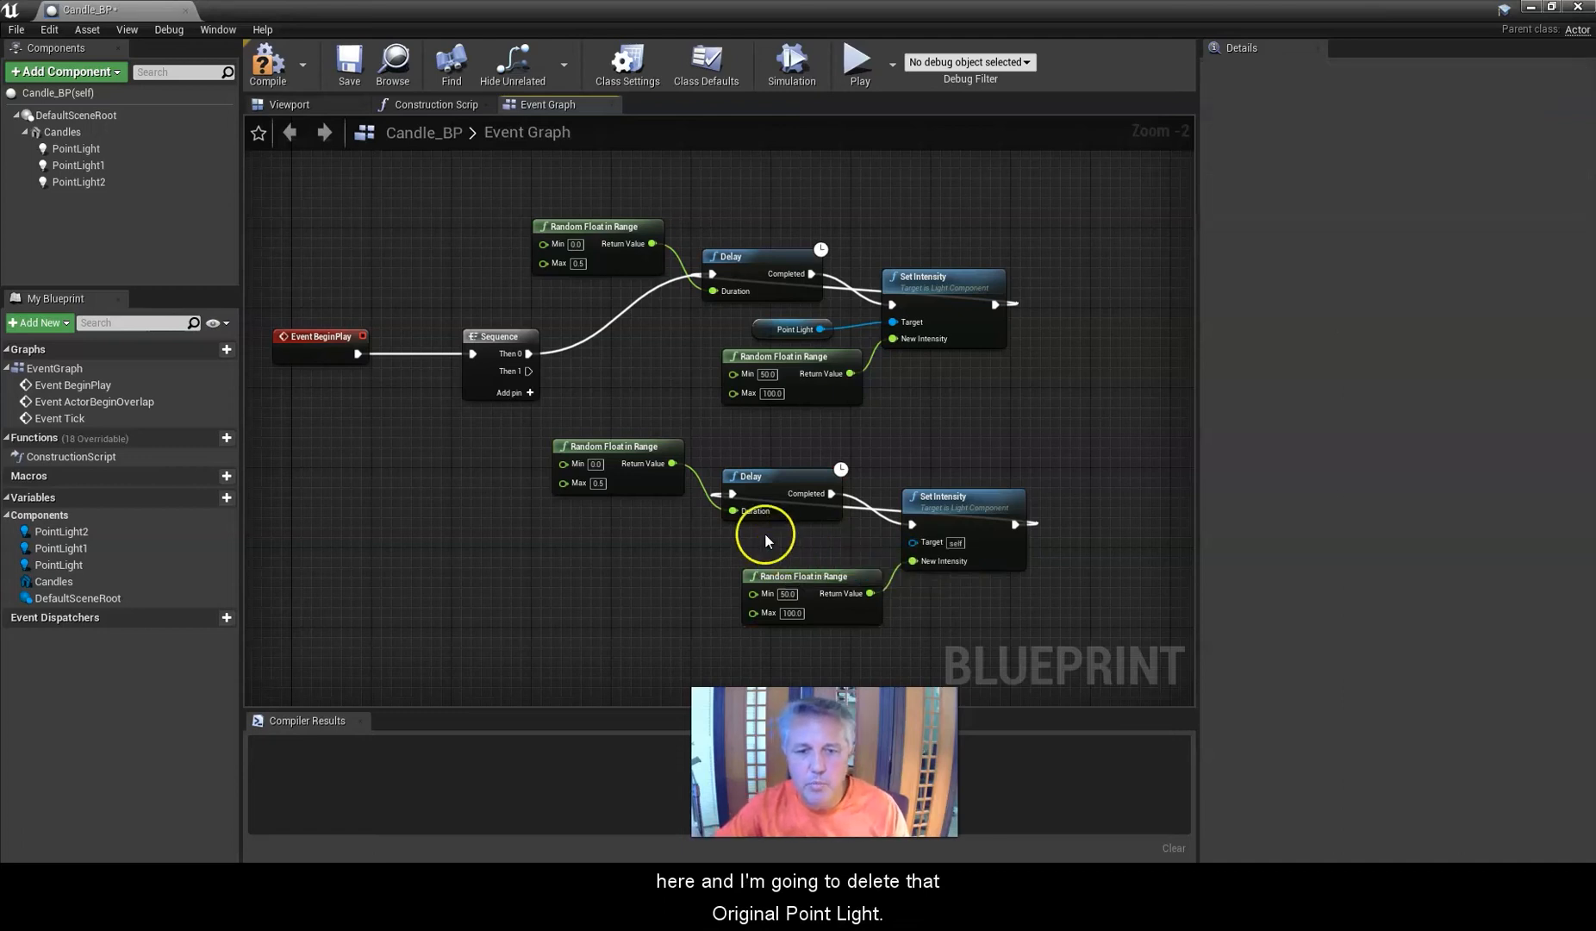
left_click(73, 166)
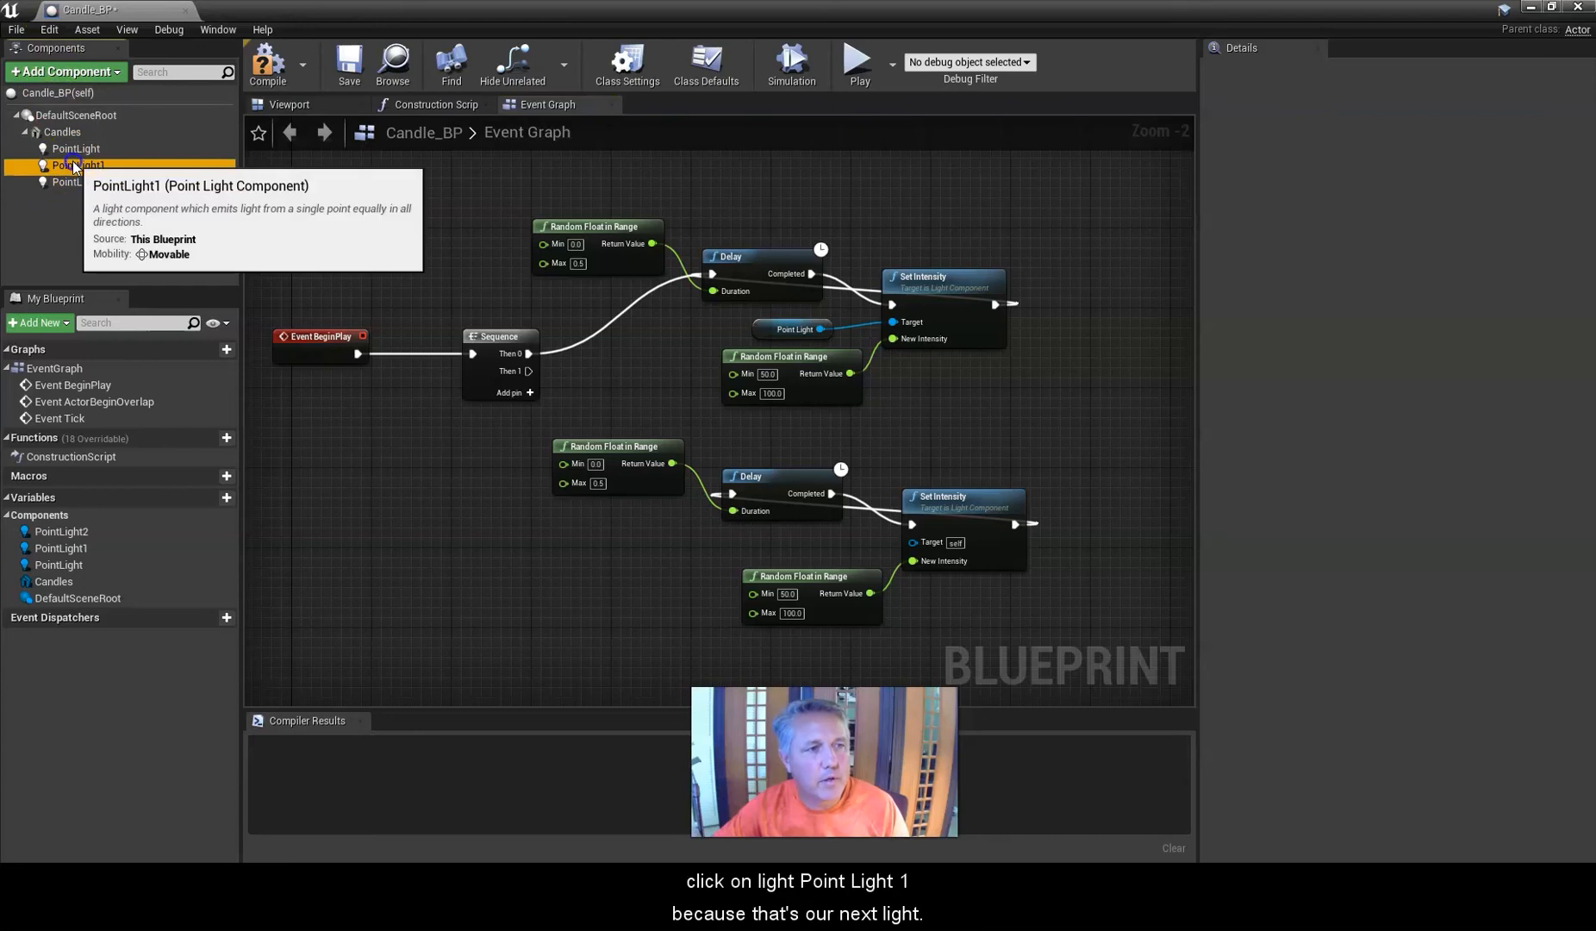
left_click_drag(73, 165, 913, 544)
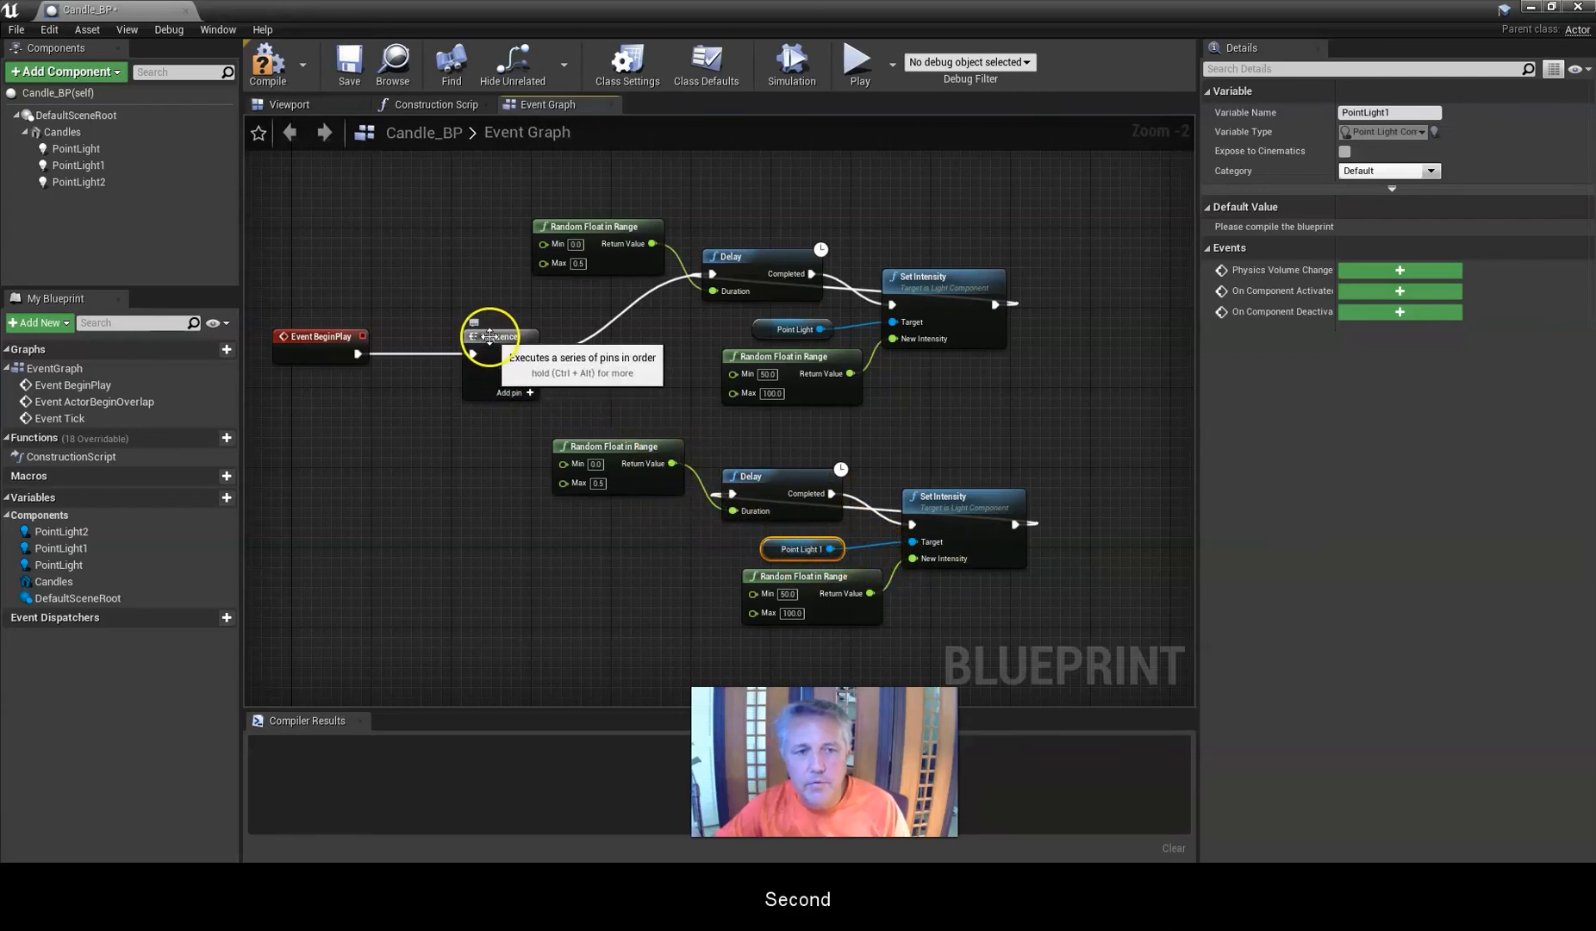
Connect the Sequence's Then 1 output to the second Delay and add a third output pin to the Sequence.
left_click_drag(488, 340, 464, 340)
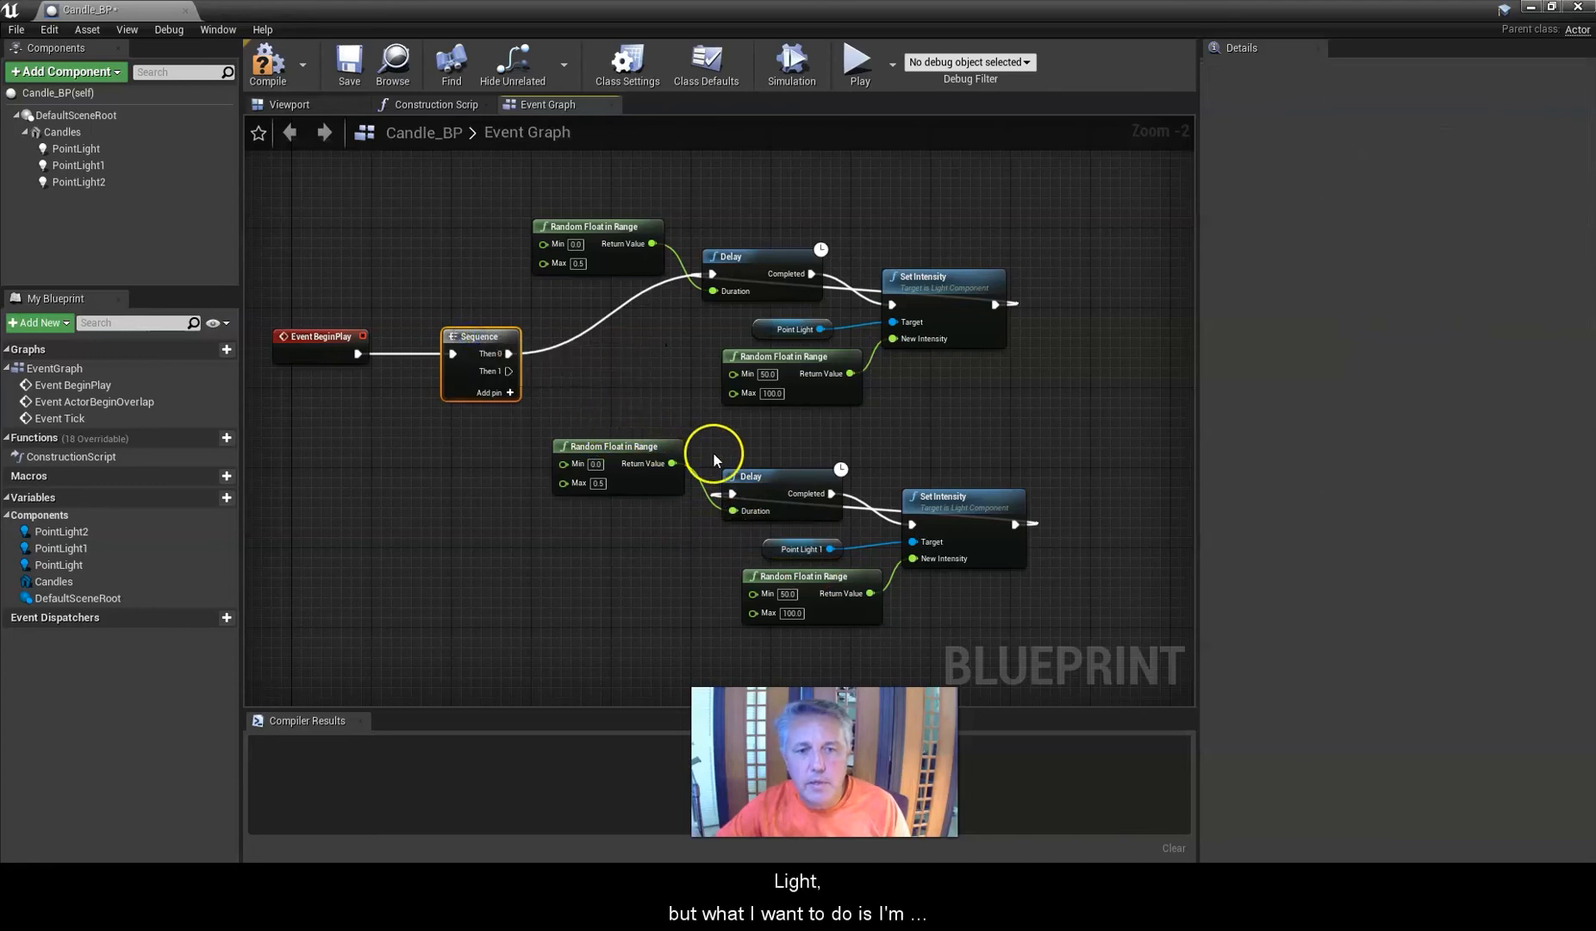
left_click_drag(508, 371, 734, 495)
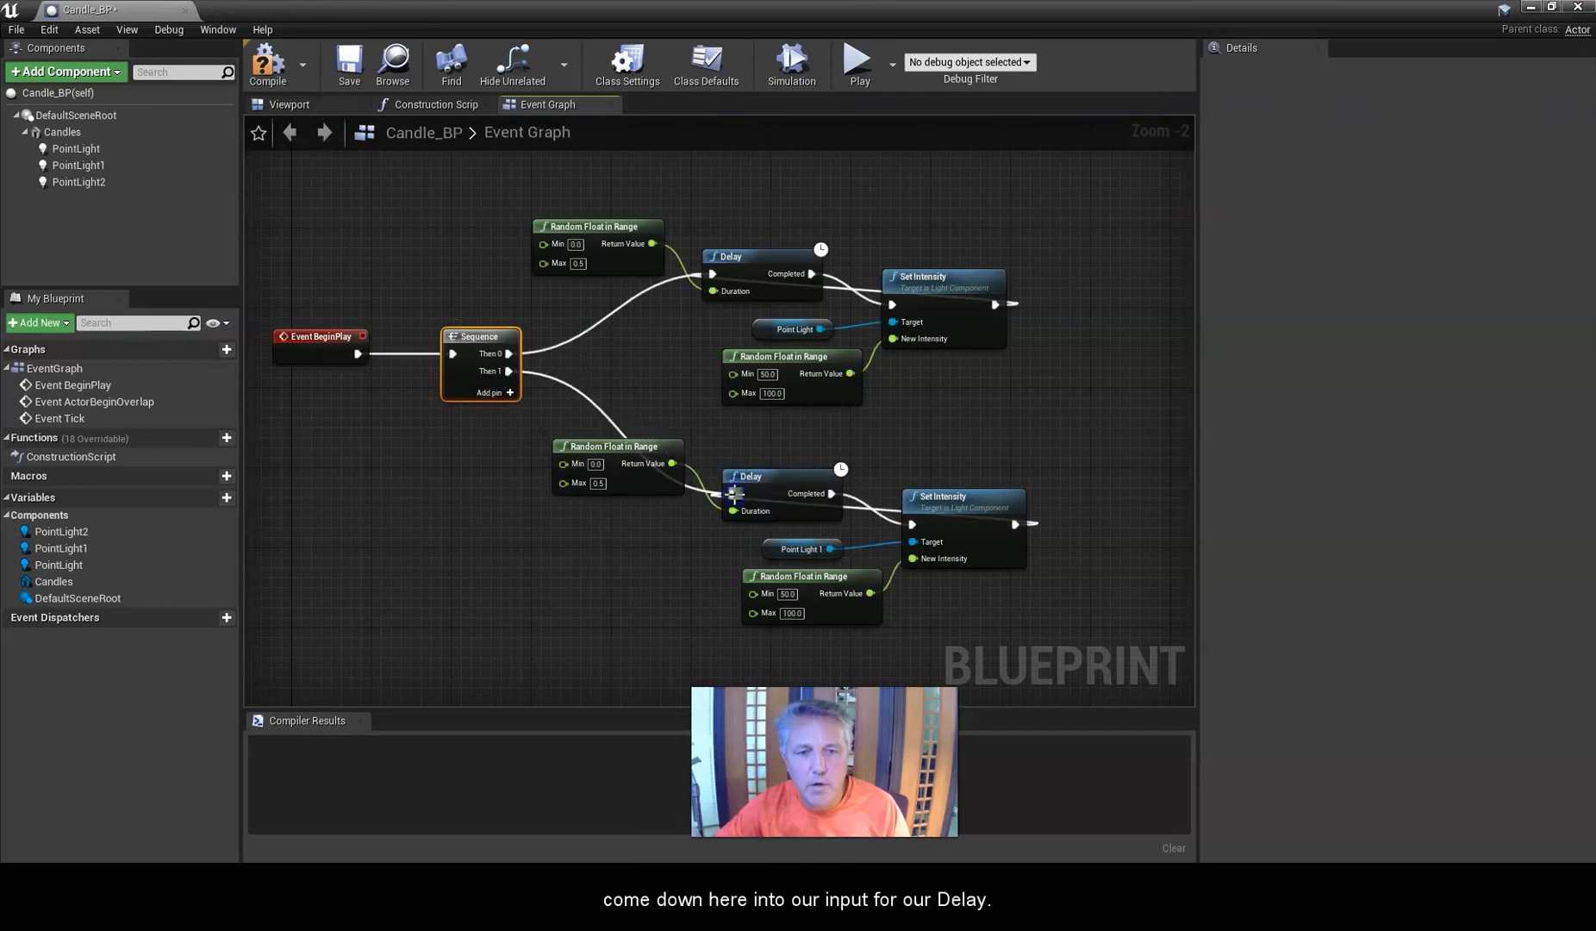
left_click_drag(628, 452, 734, 511)
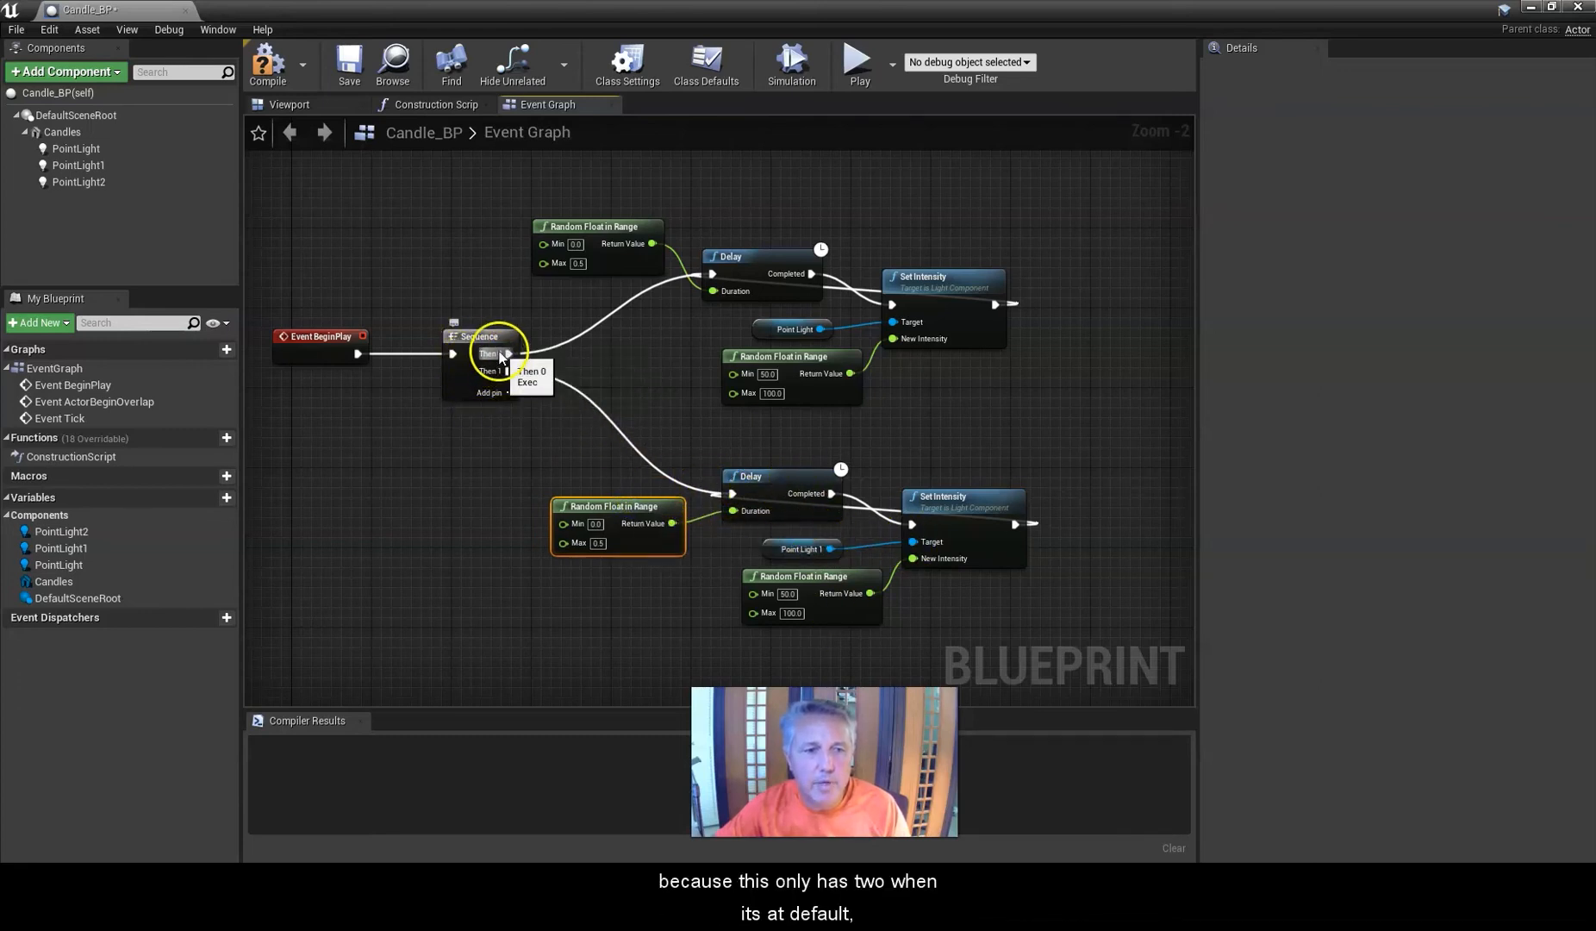
left_click(509, 393)
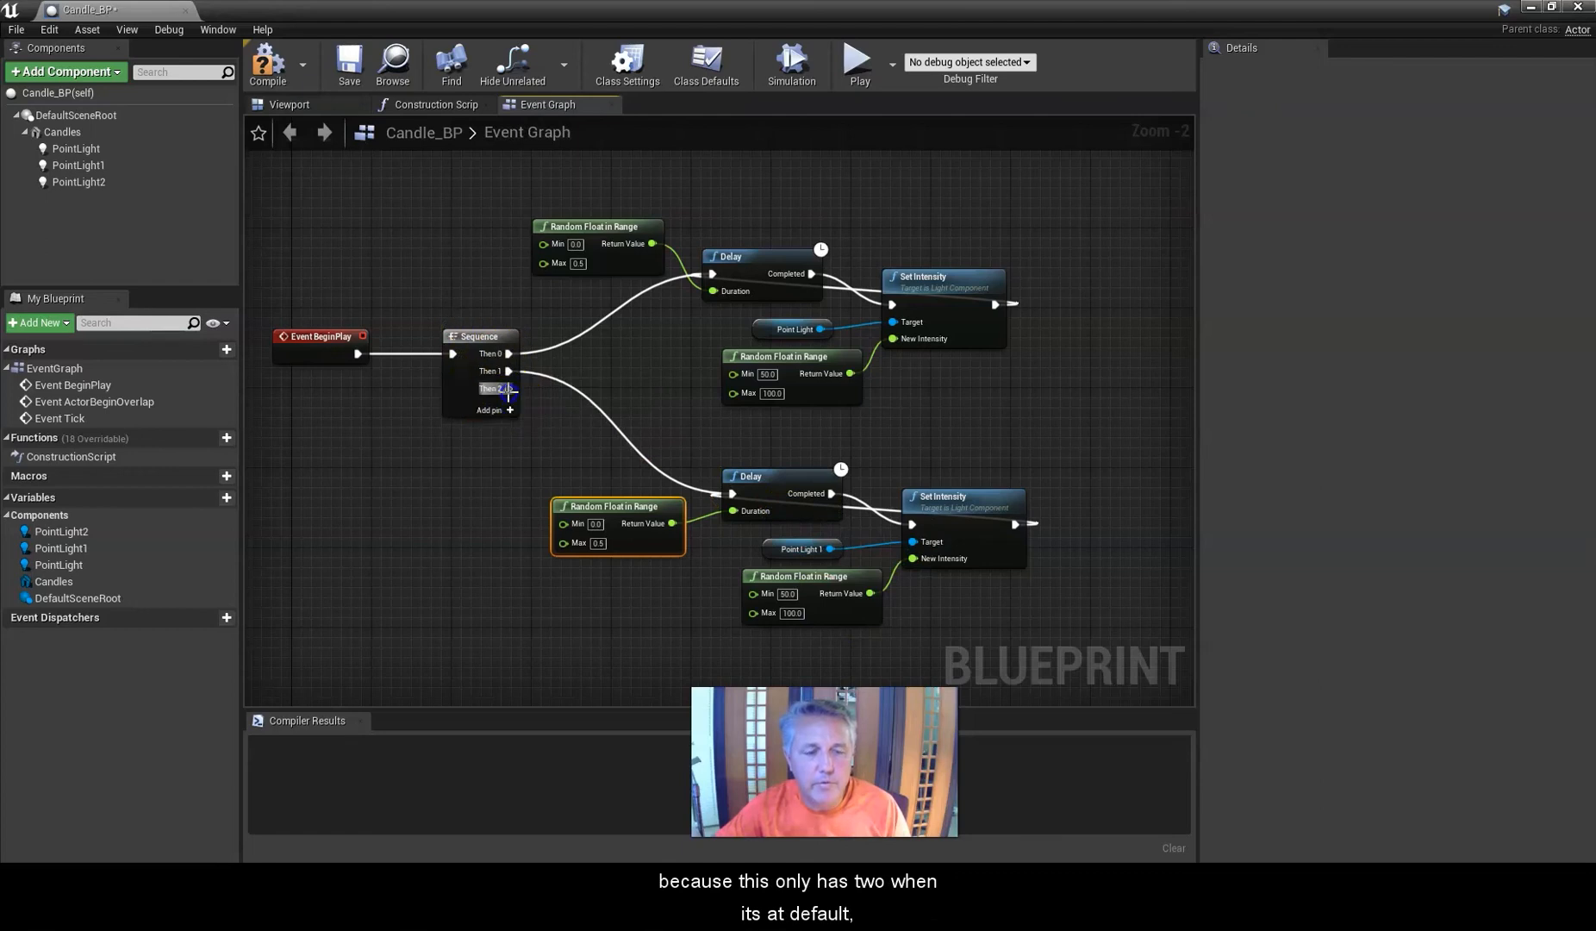
Copy the second flicker chain and paste a third copy below it.
right_click_drag(566, 596, 547, 308)
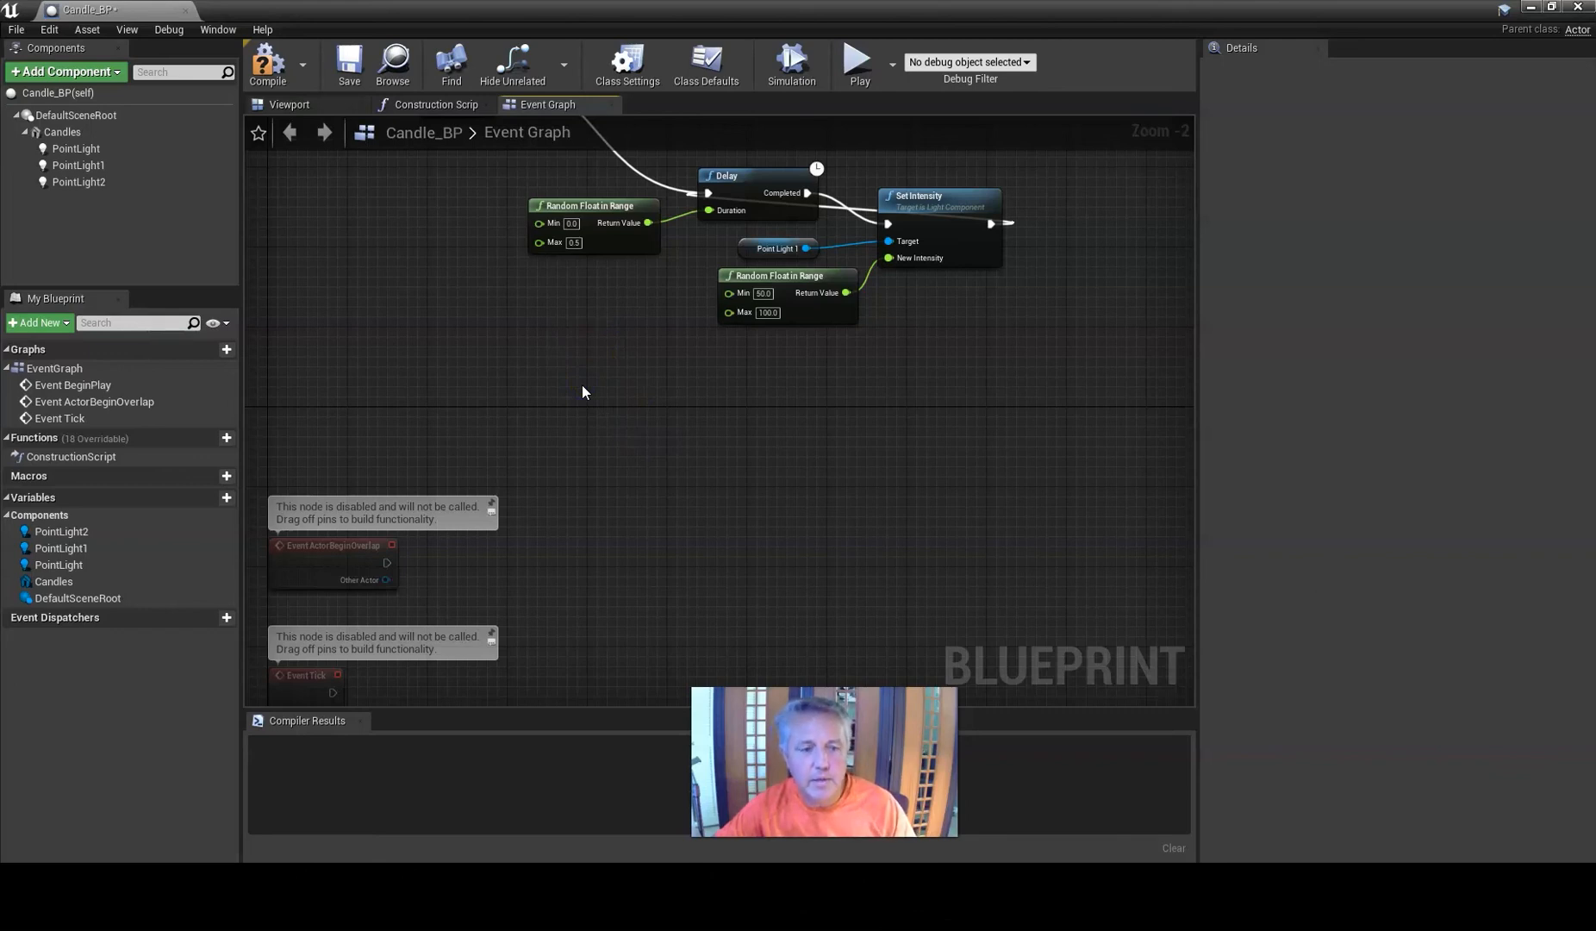
left_click_drag(1021, 349, 637, 193)
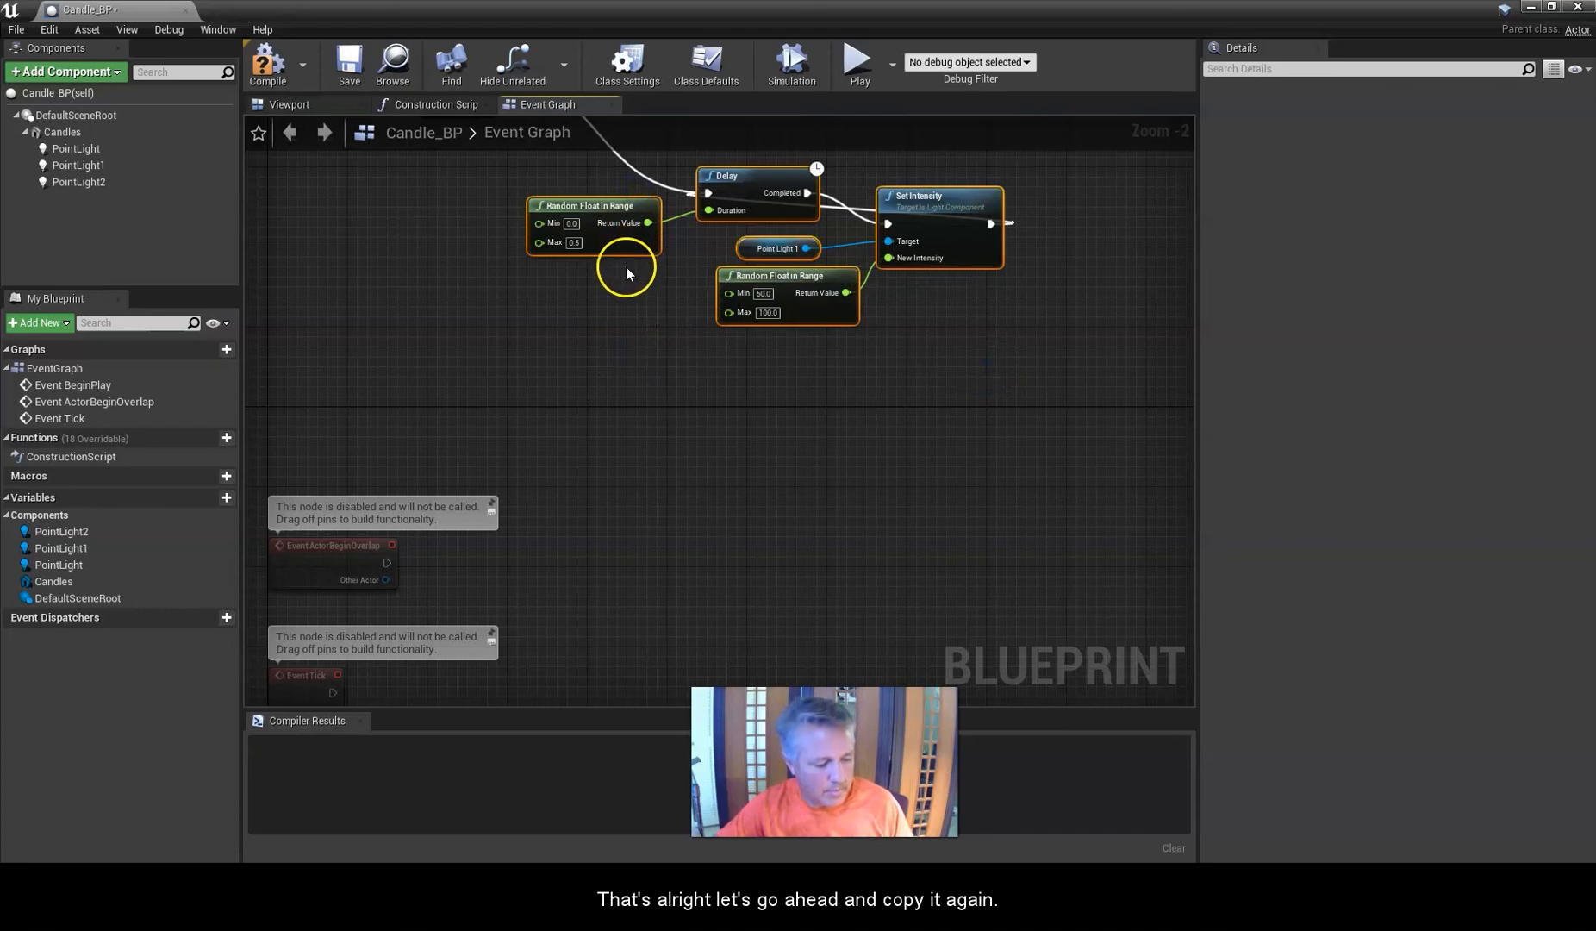
left_click(573, 396)
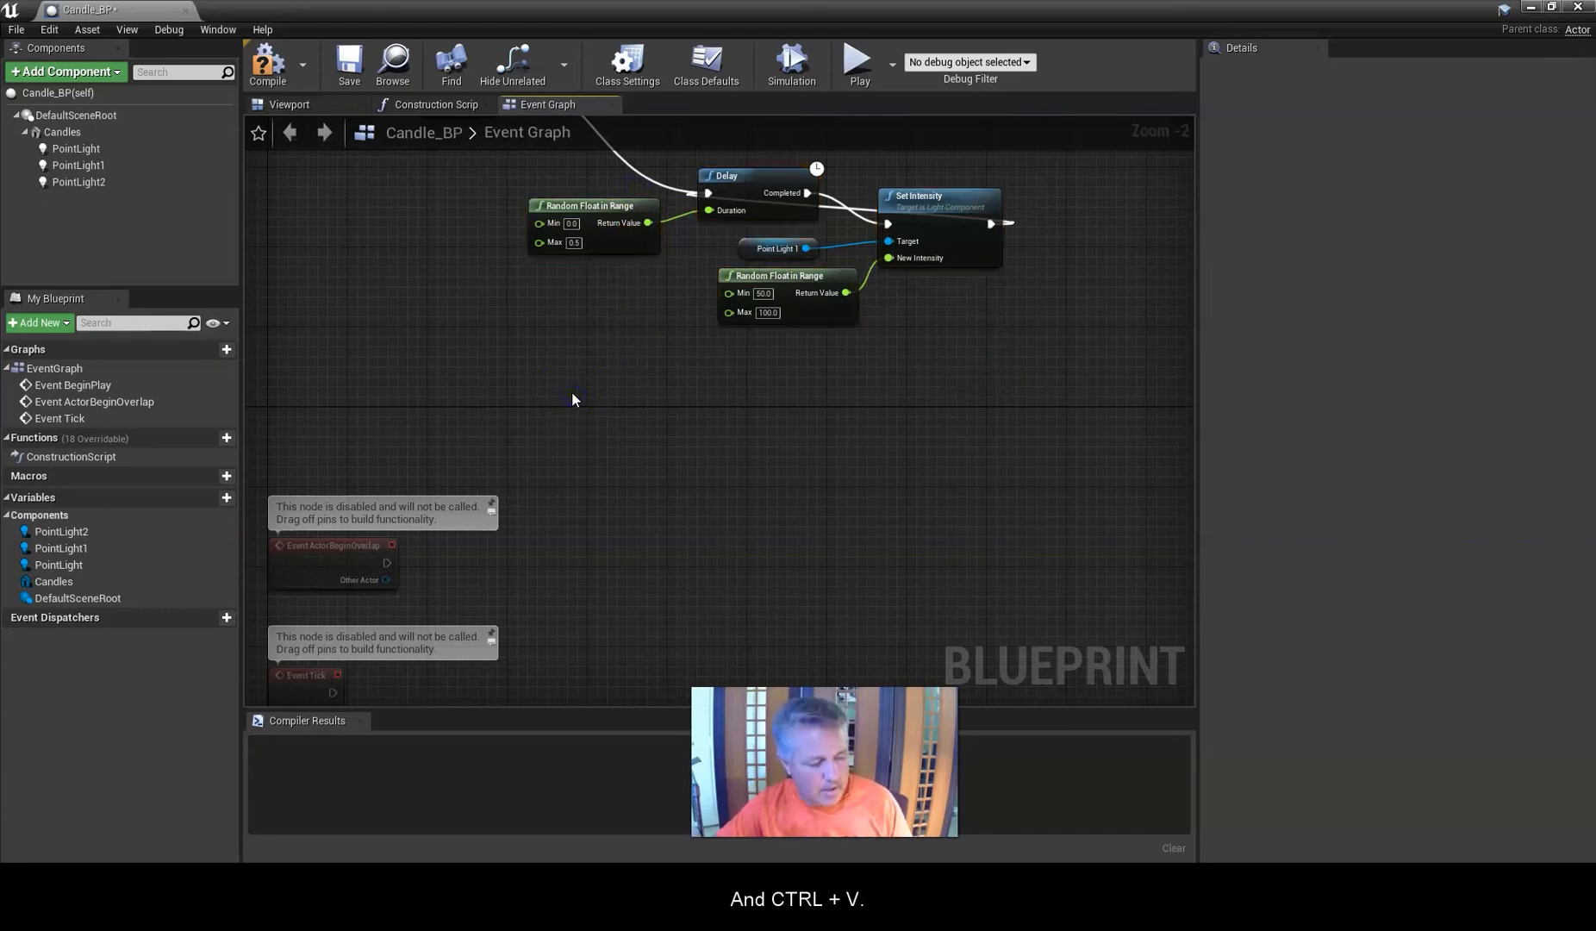
key("ctrl+v")
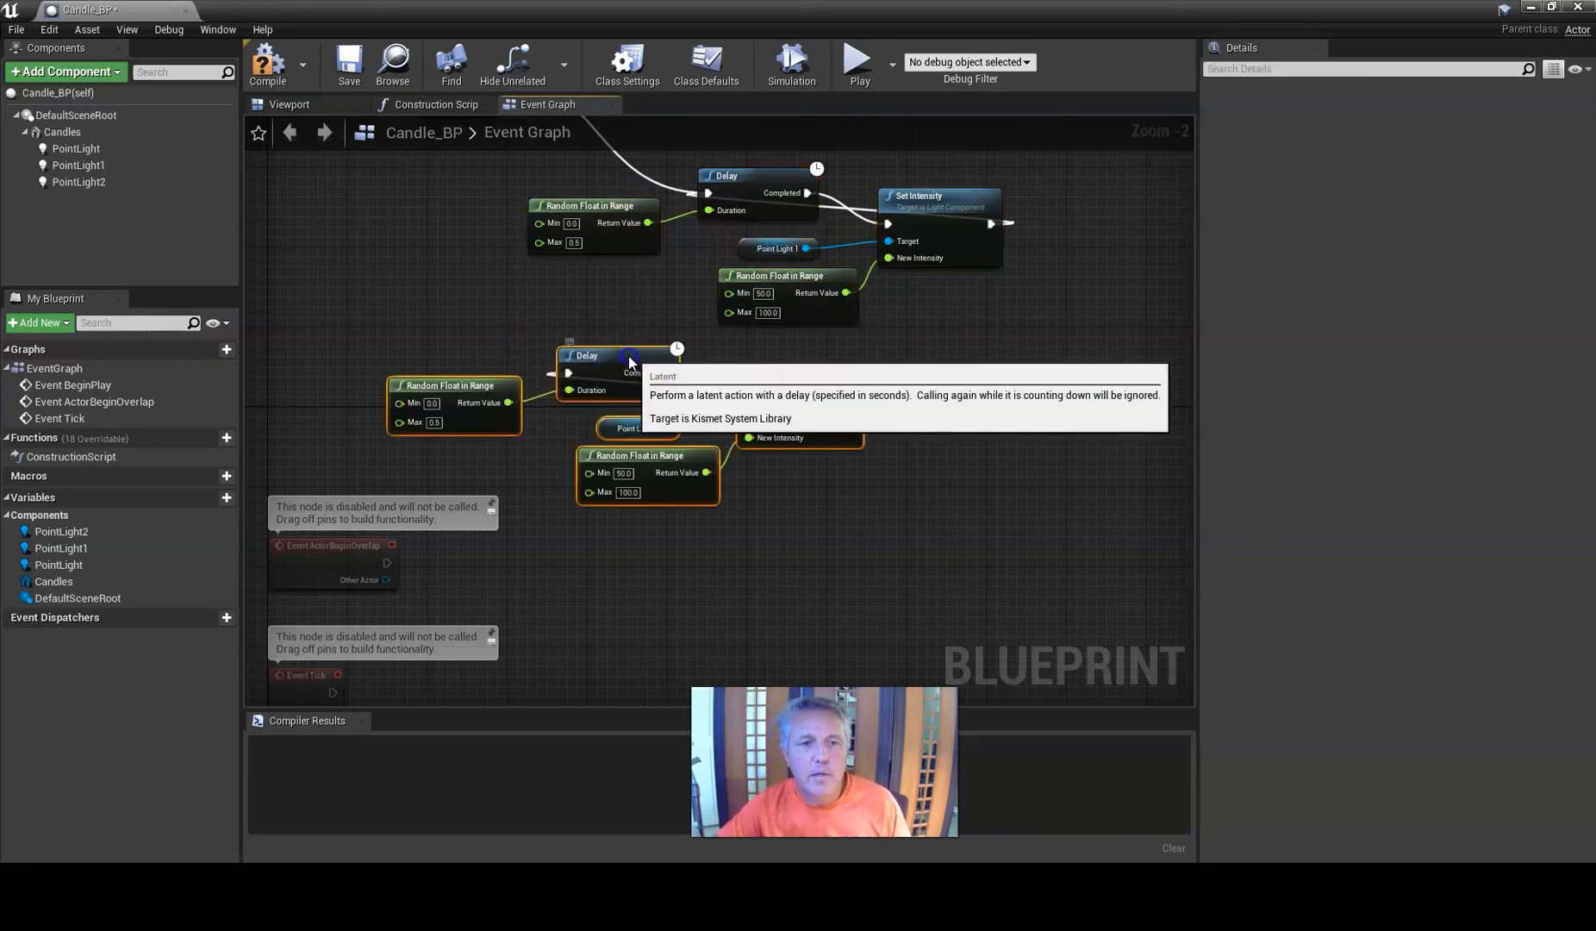
left_click_drag(623, 362, 771, 362)
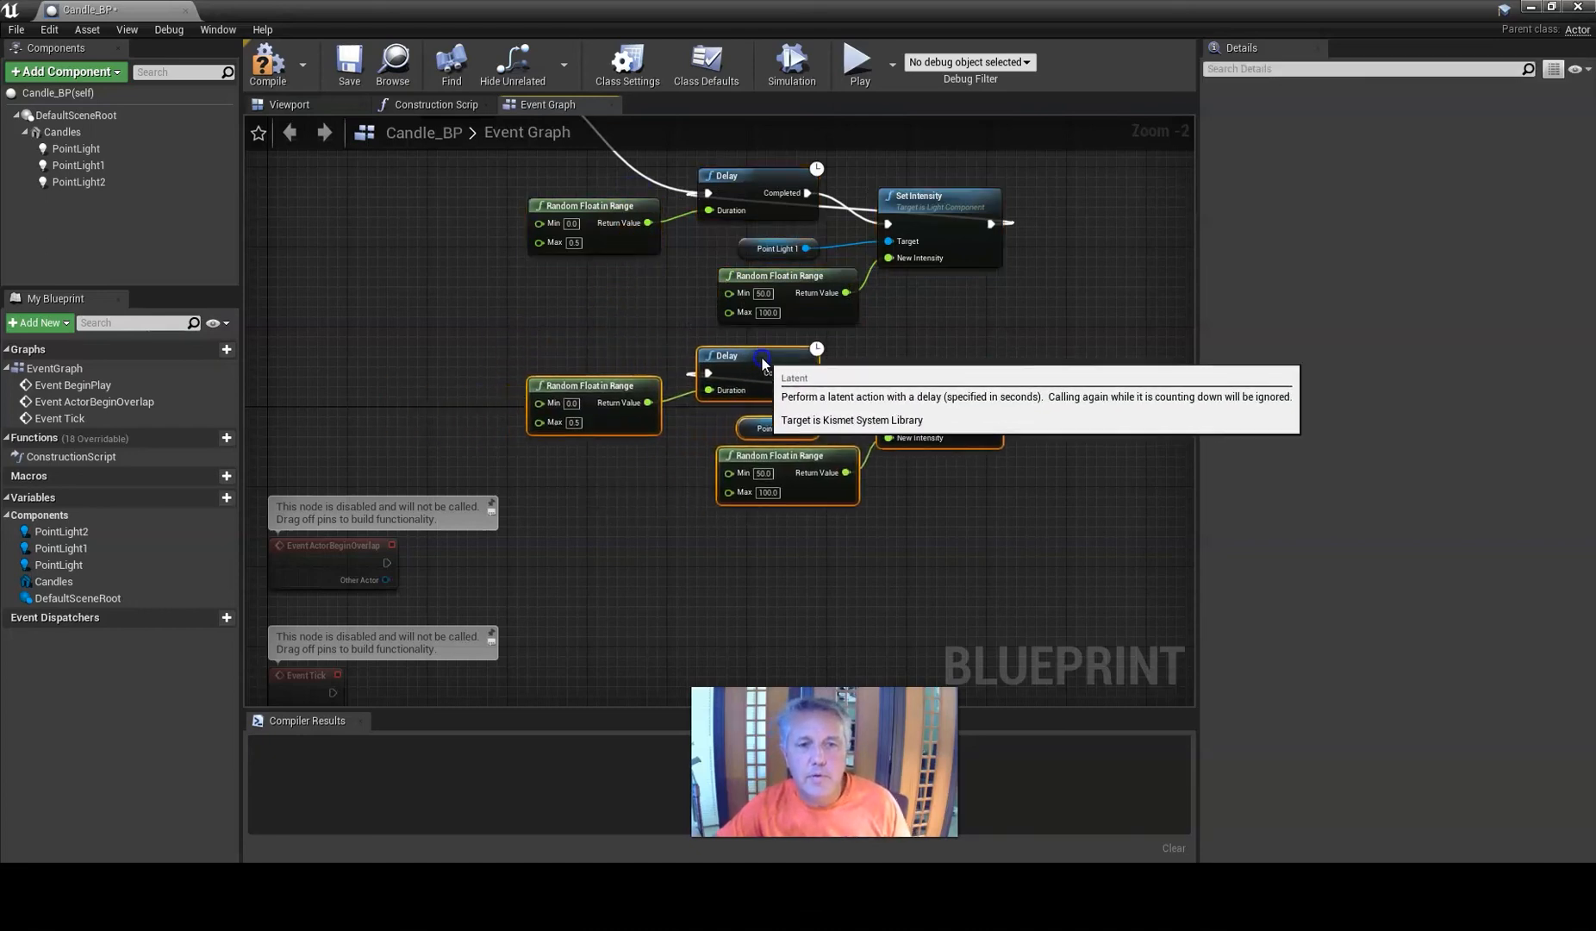
Replace the third chain's PointLight1 reference with PointLight2 connected to its Set Intensity Target.
left_click(769, 422)
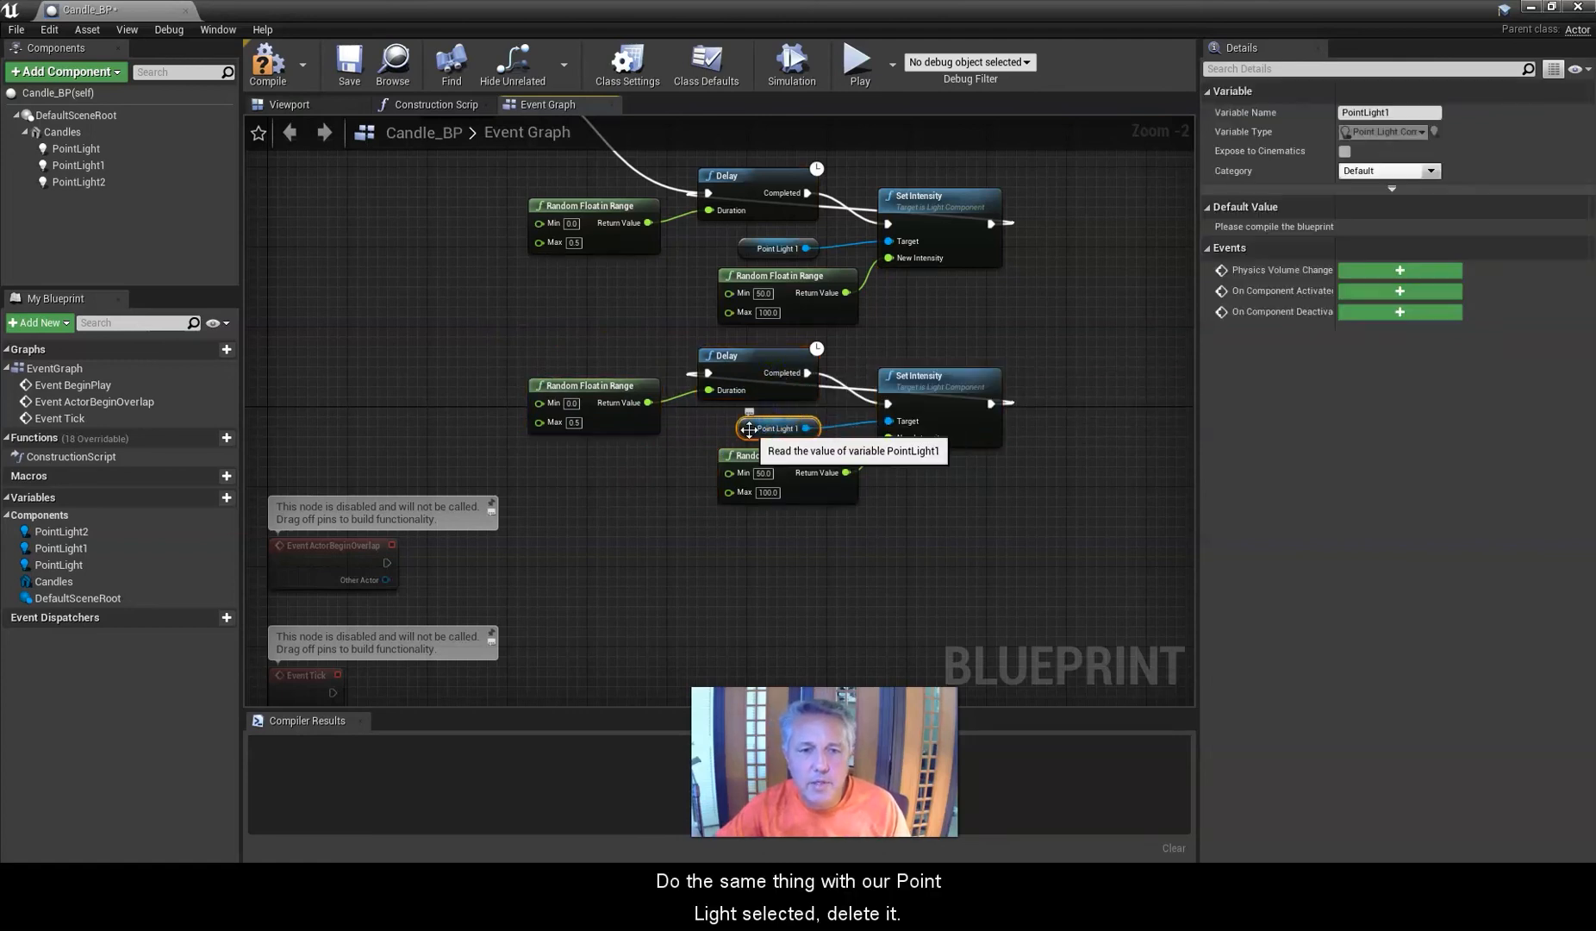
key("Delete")
left_click_drag(78, 182, 888, 422)
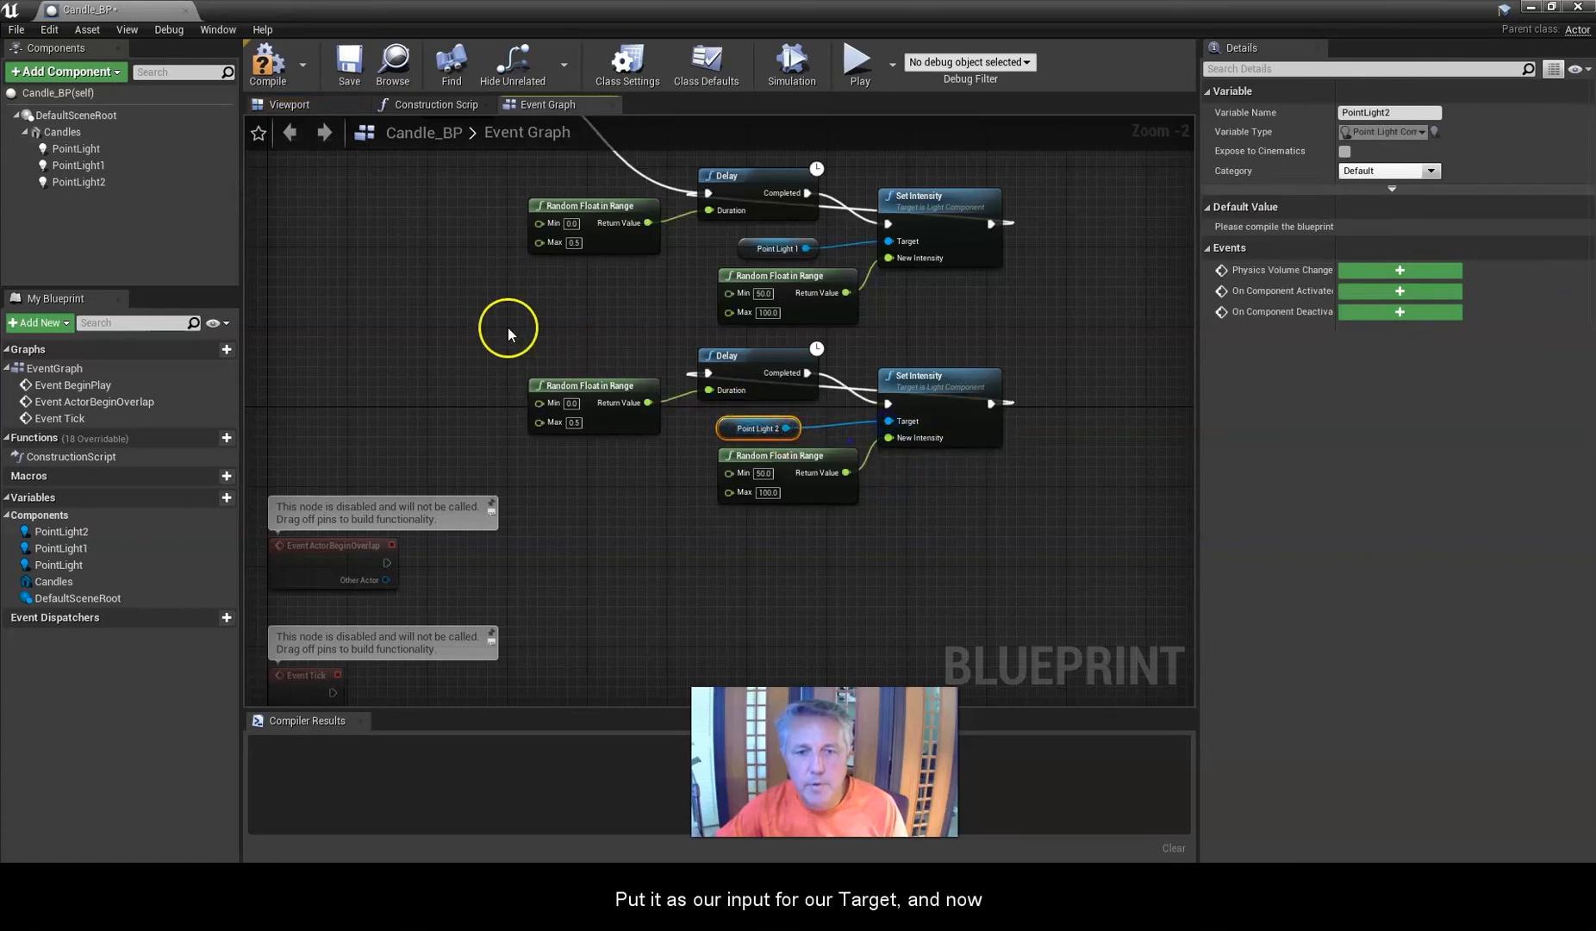
Connect the Sequence's Then 2 output to the third Delay's input.
scroll(502, 327, "down", 1)
right_click_drag(488, 303, 561, 342)
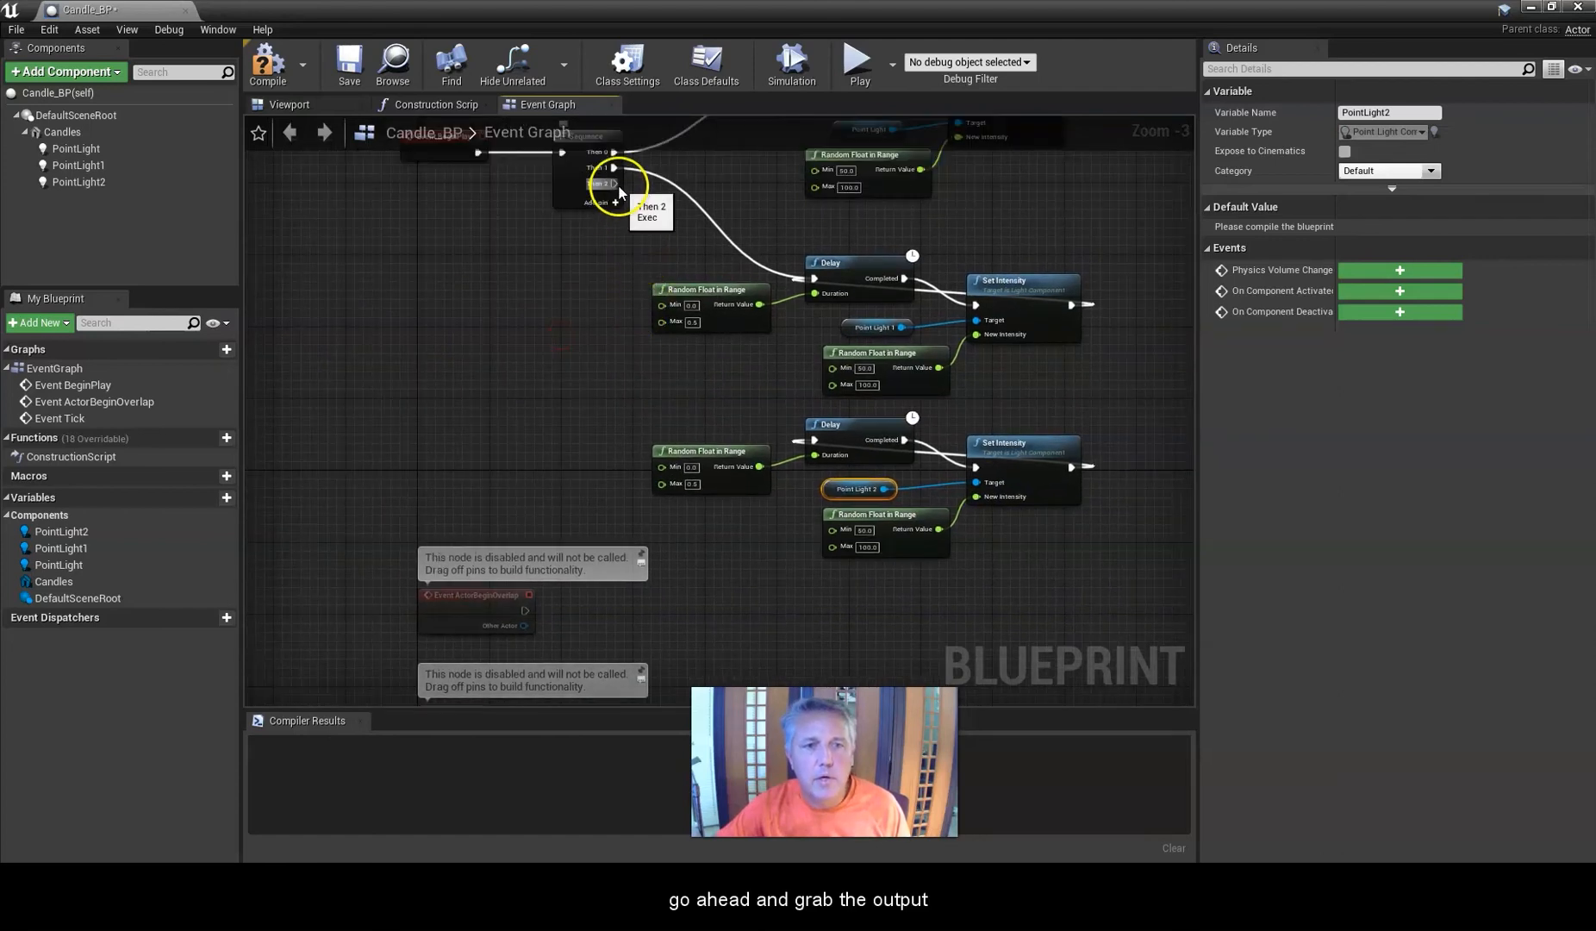
left_click_drag(615, 184, 809, 443)
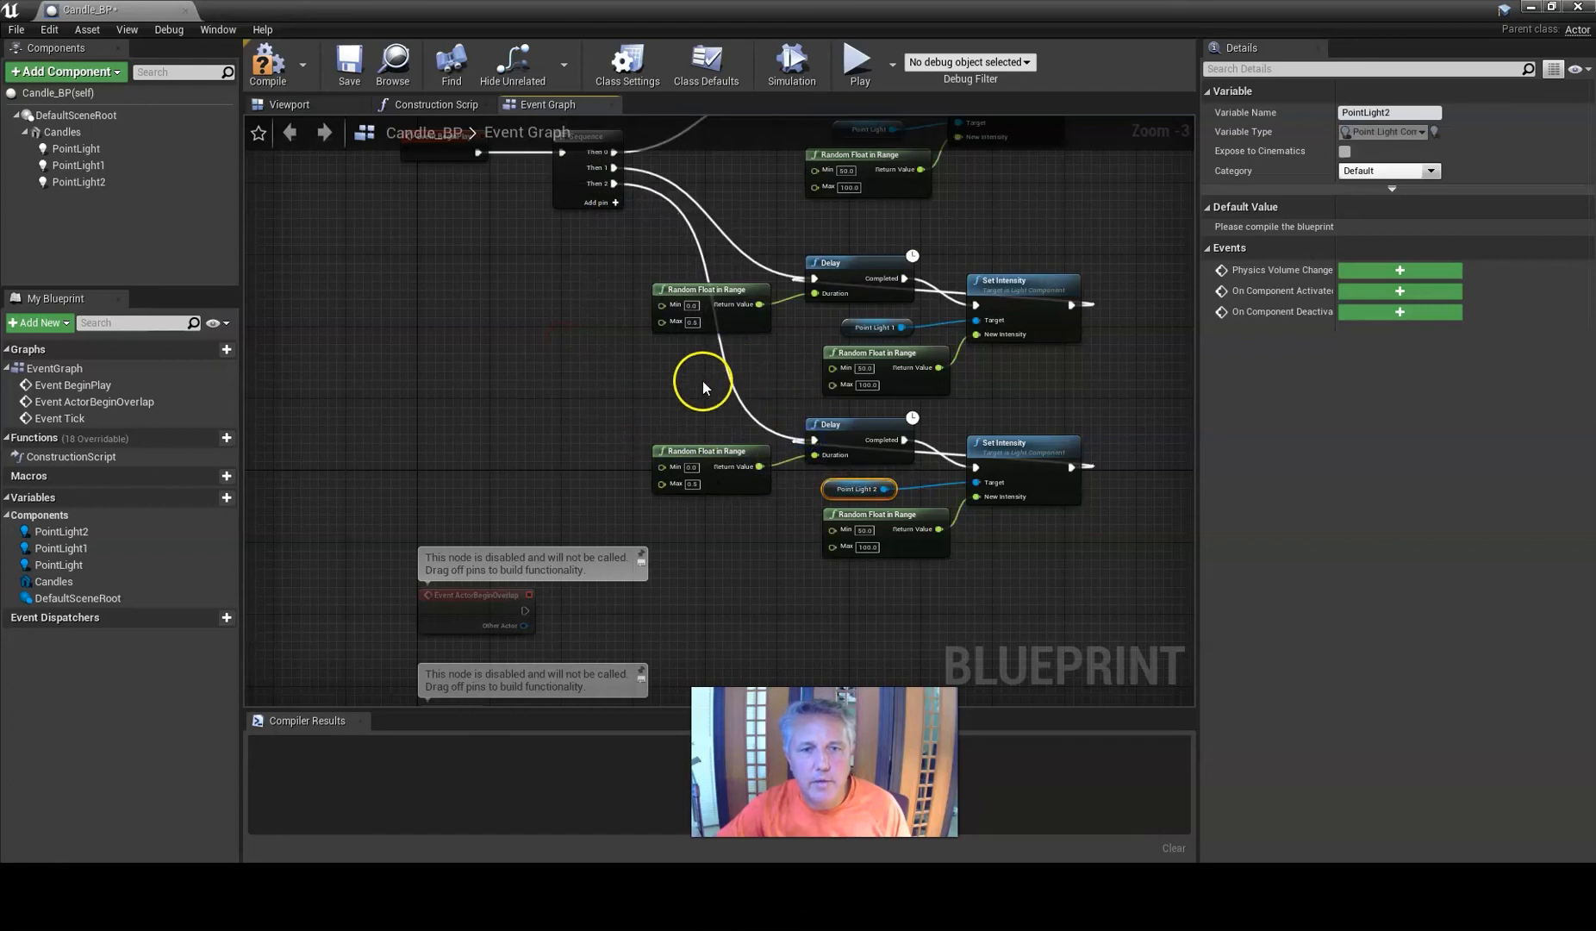
Compile and save the Candle_BP blueprint.
scroll(688, 388, "down", 1)
right_click_drag(551, 329, 527, 392)
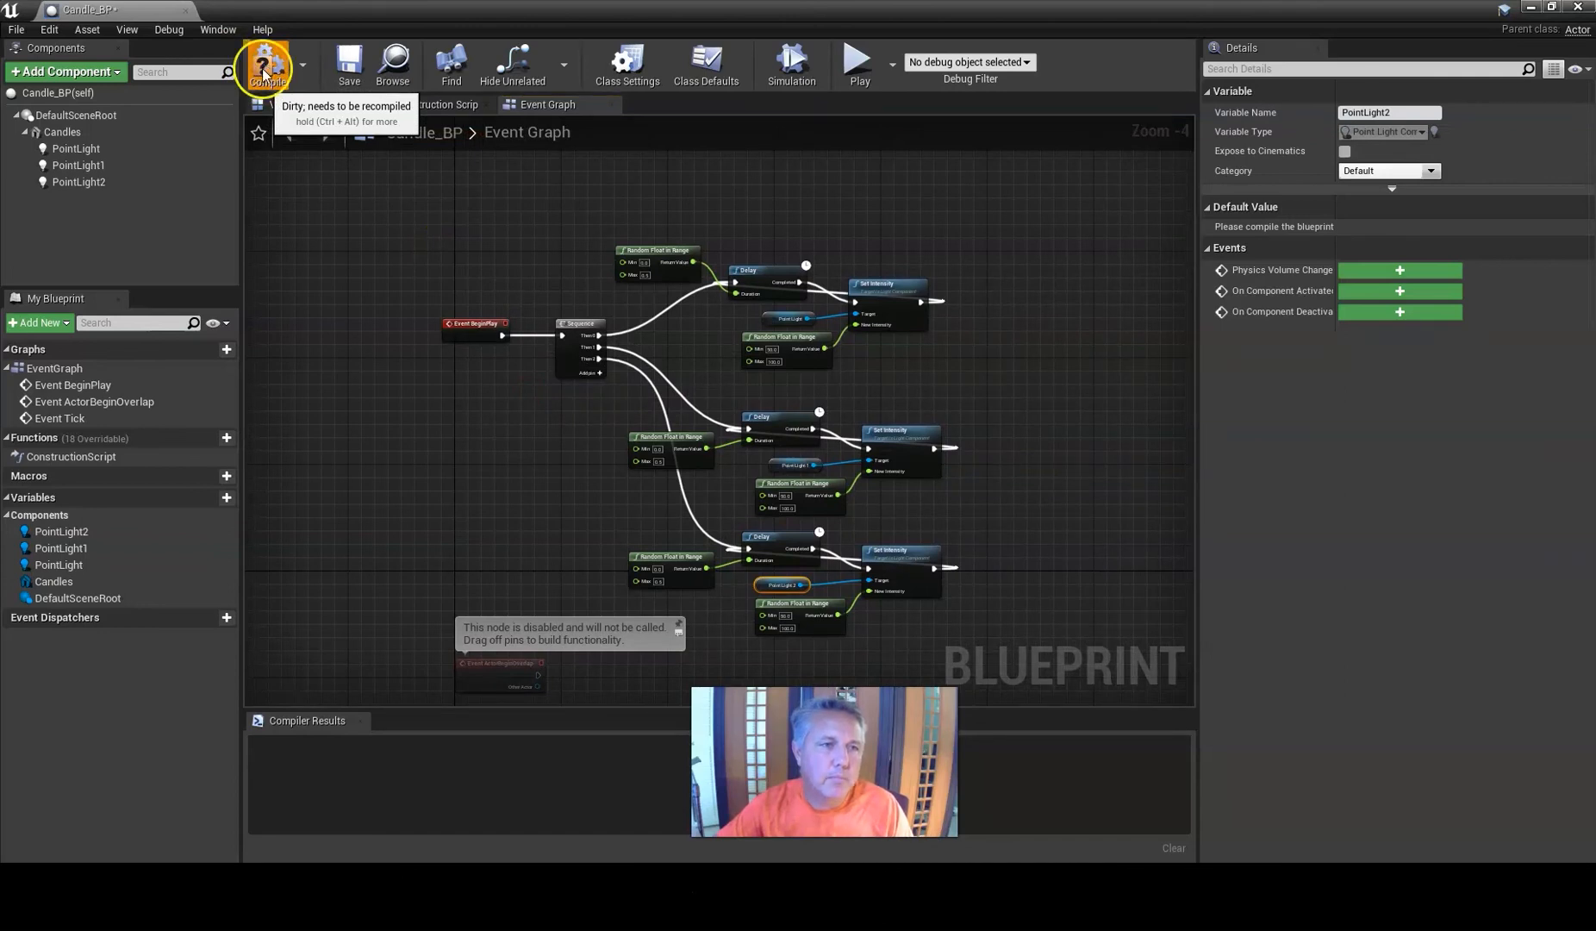
left_click(262, 74)
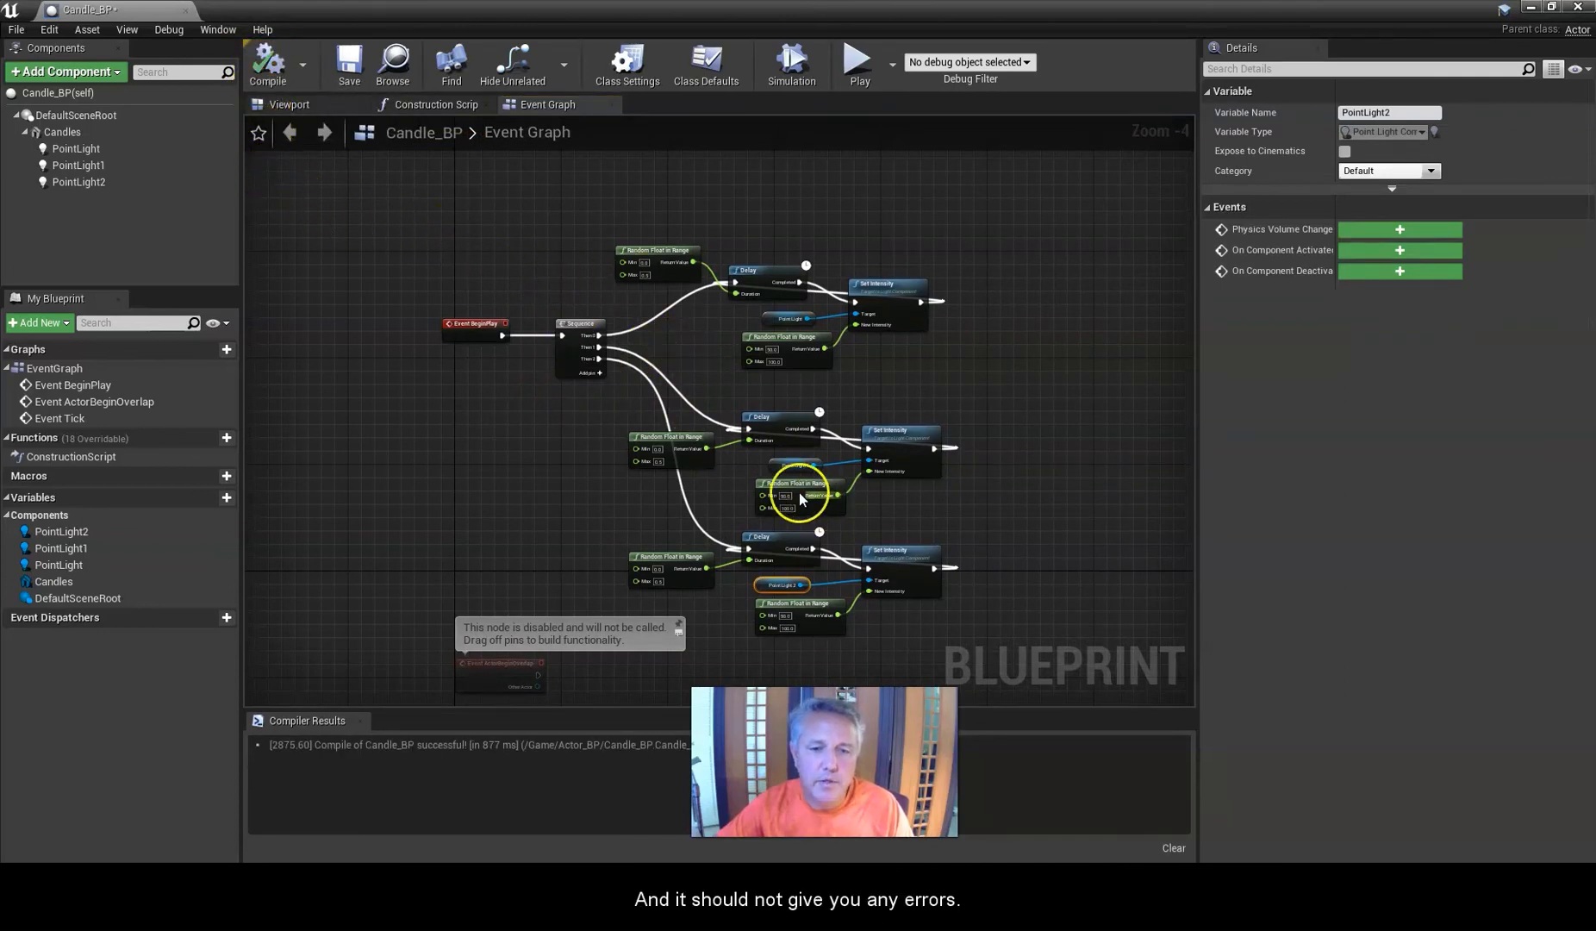
left_click(345, 62)
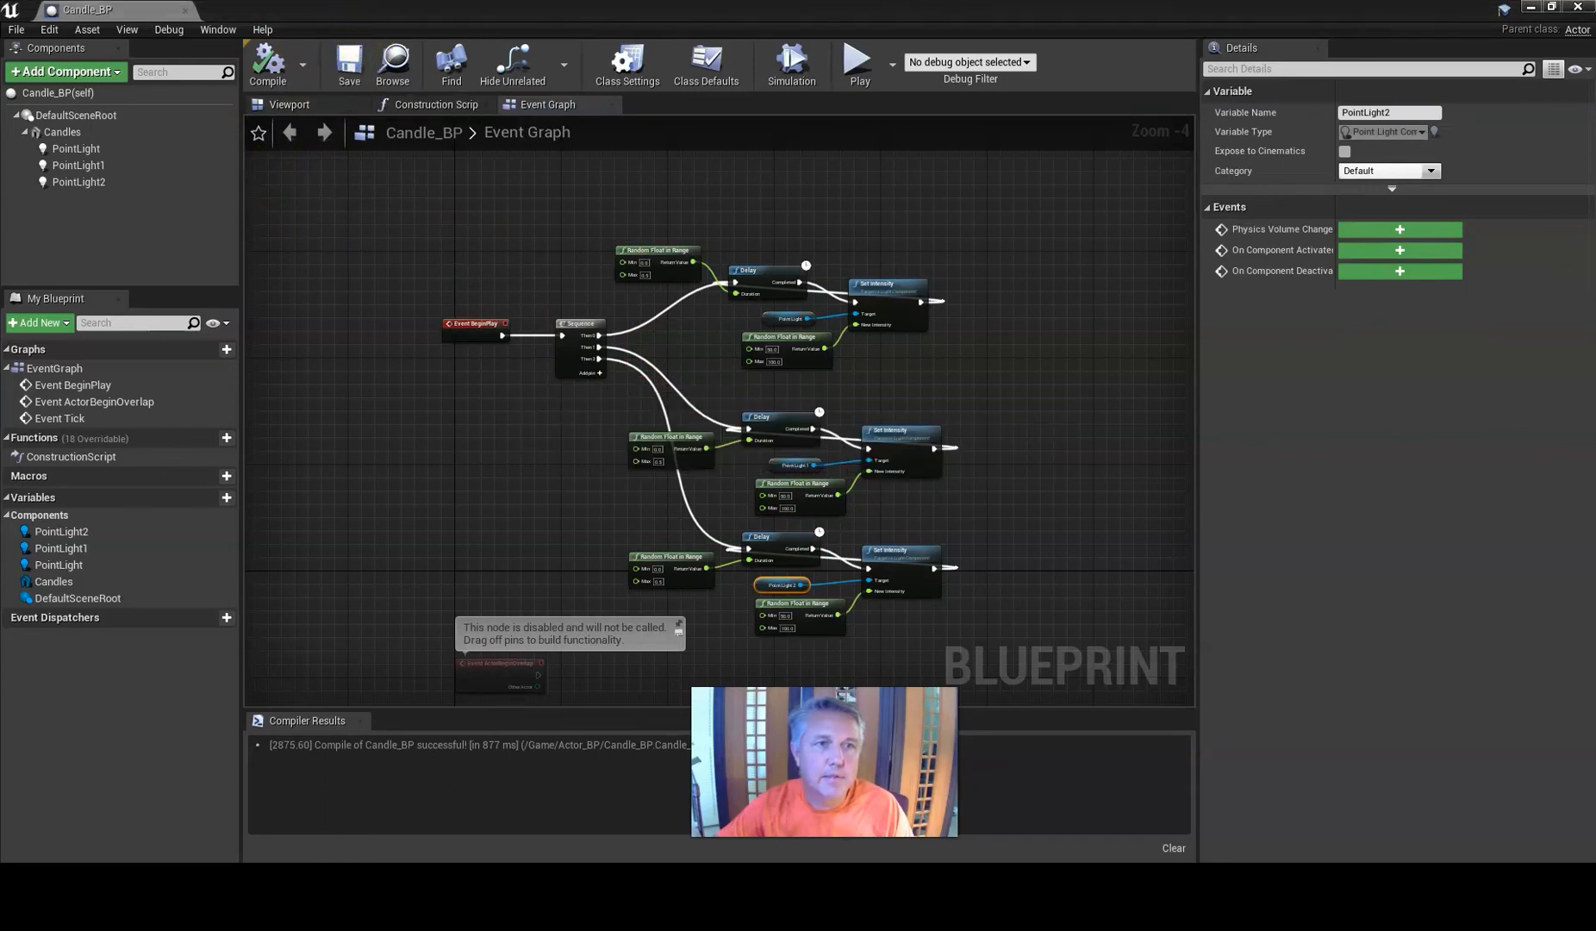
left_click_drag(382, 12, 1594, 258)
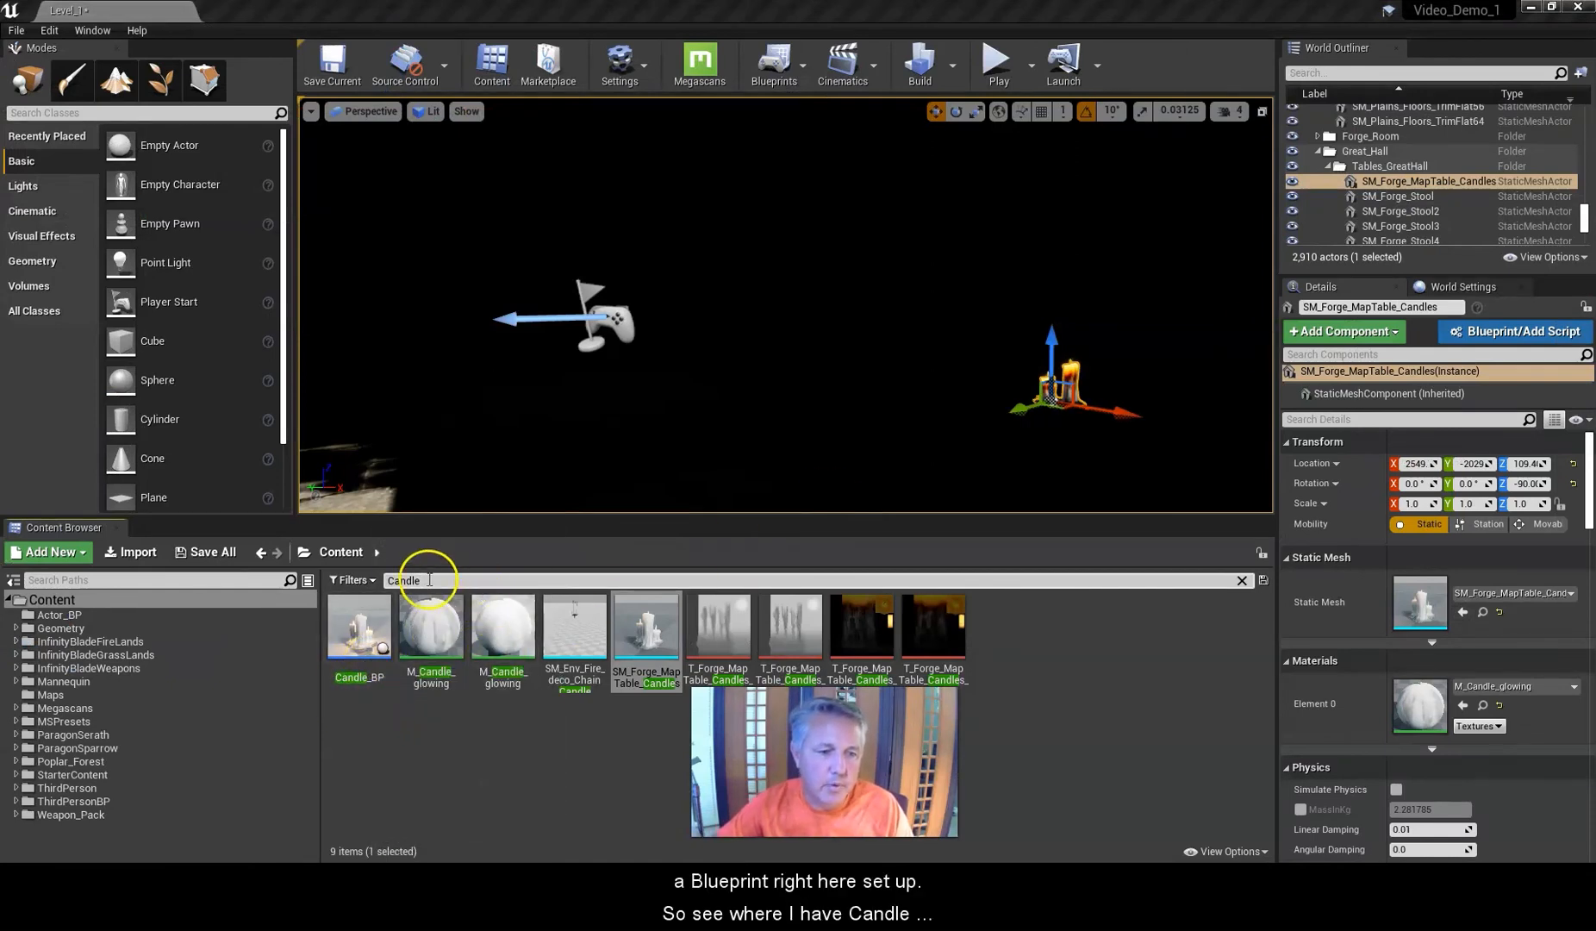
Clear the content search, open the Actor_BP folder and place Candle_BP on the table beside the existing candles.
left_click(344, 554)
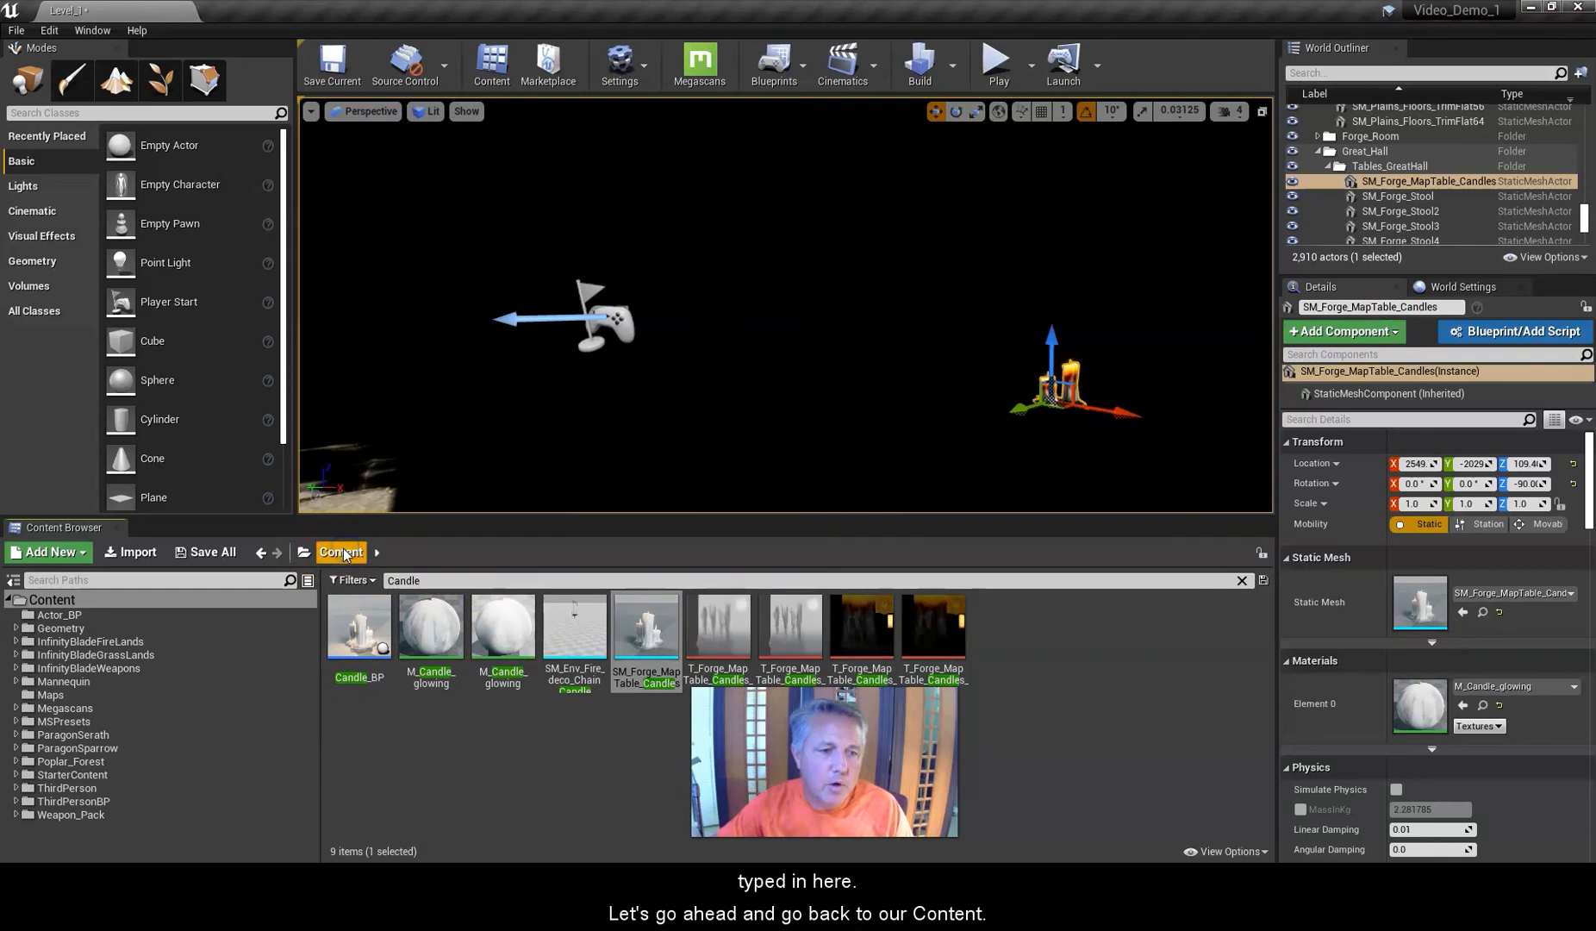
left_click(1241, 580)
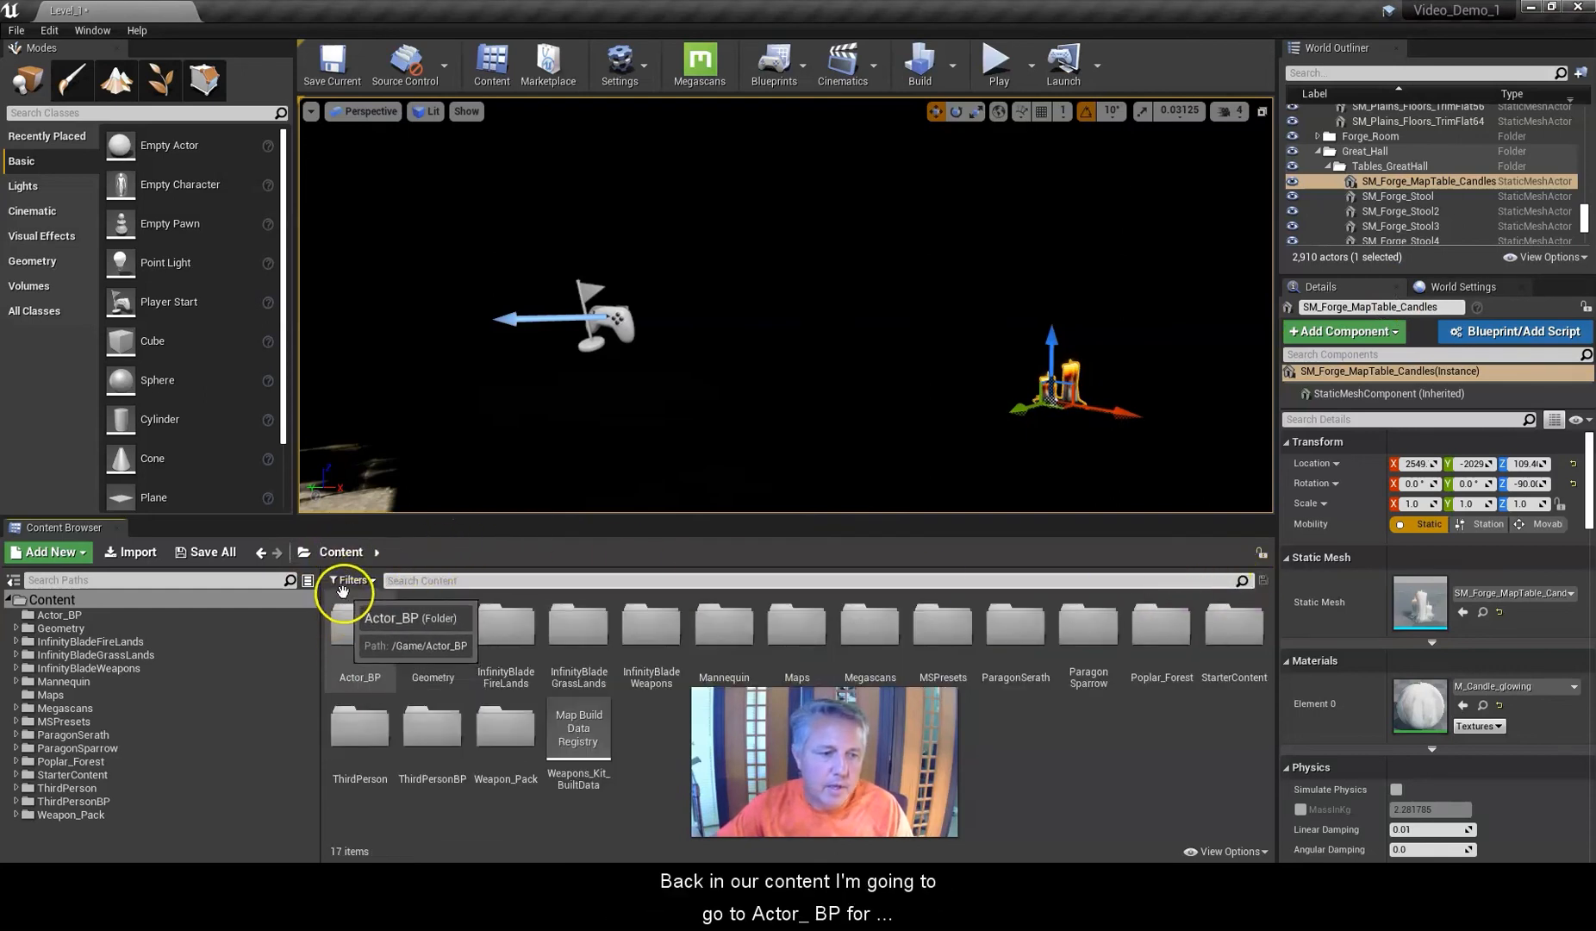
double_click(345, 614)
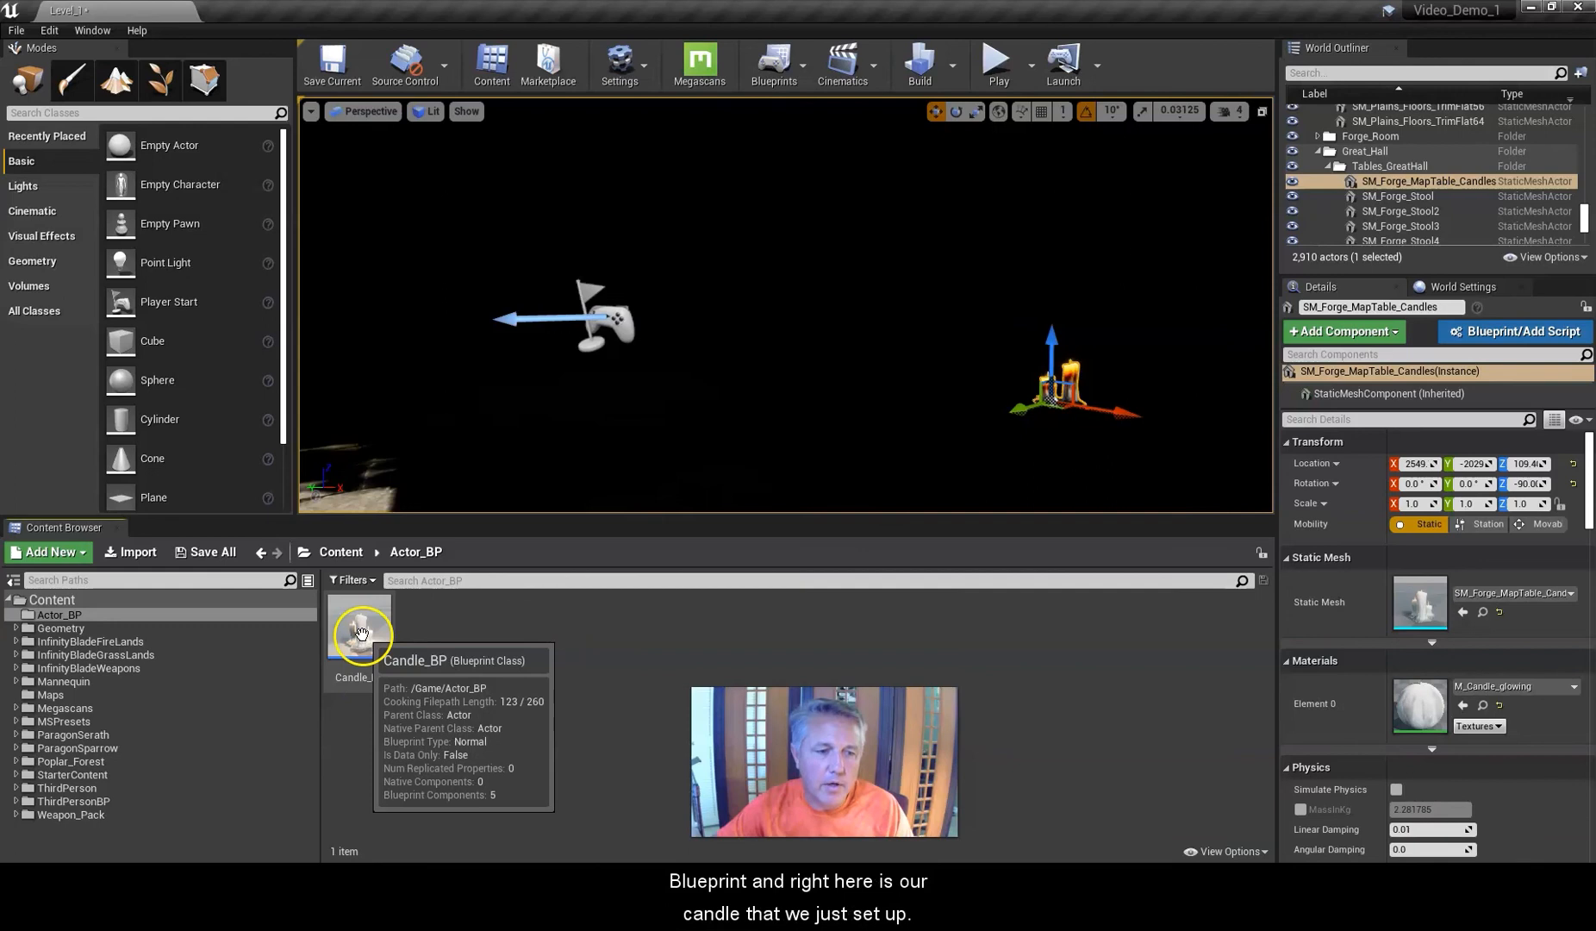
left_click_drag(361, 631, 982, 422)
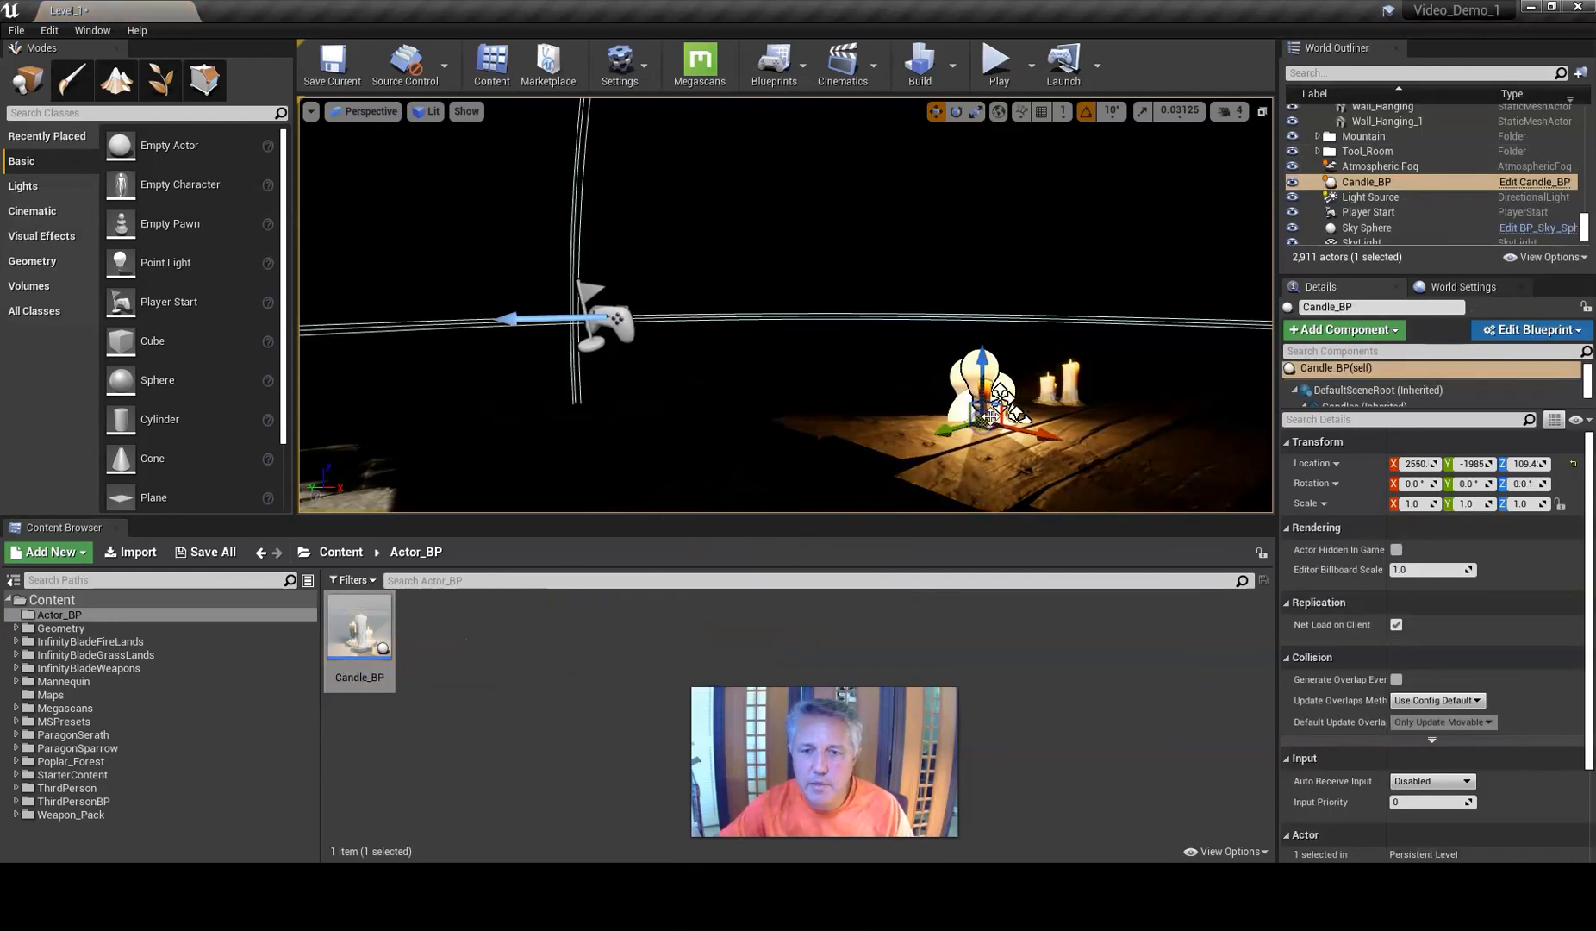
mouse_move(989, 356)
left_mouse_down()
mouse_move(989, 340)
mouse_move(997, 358)
left_mouse_up()
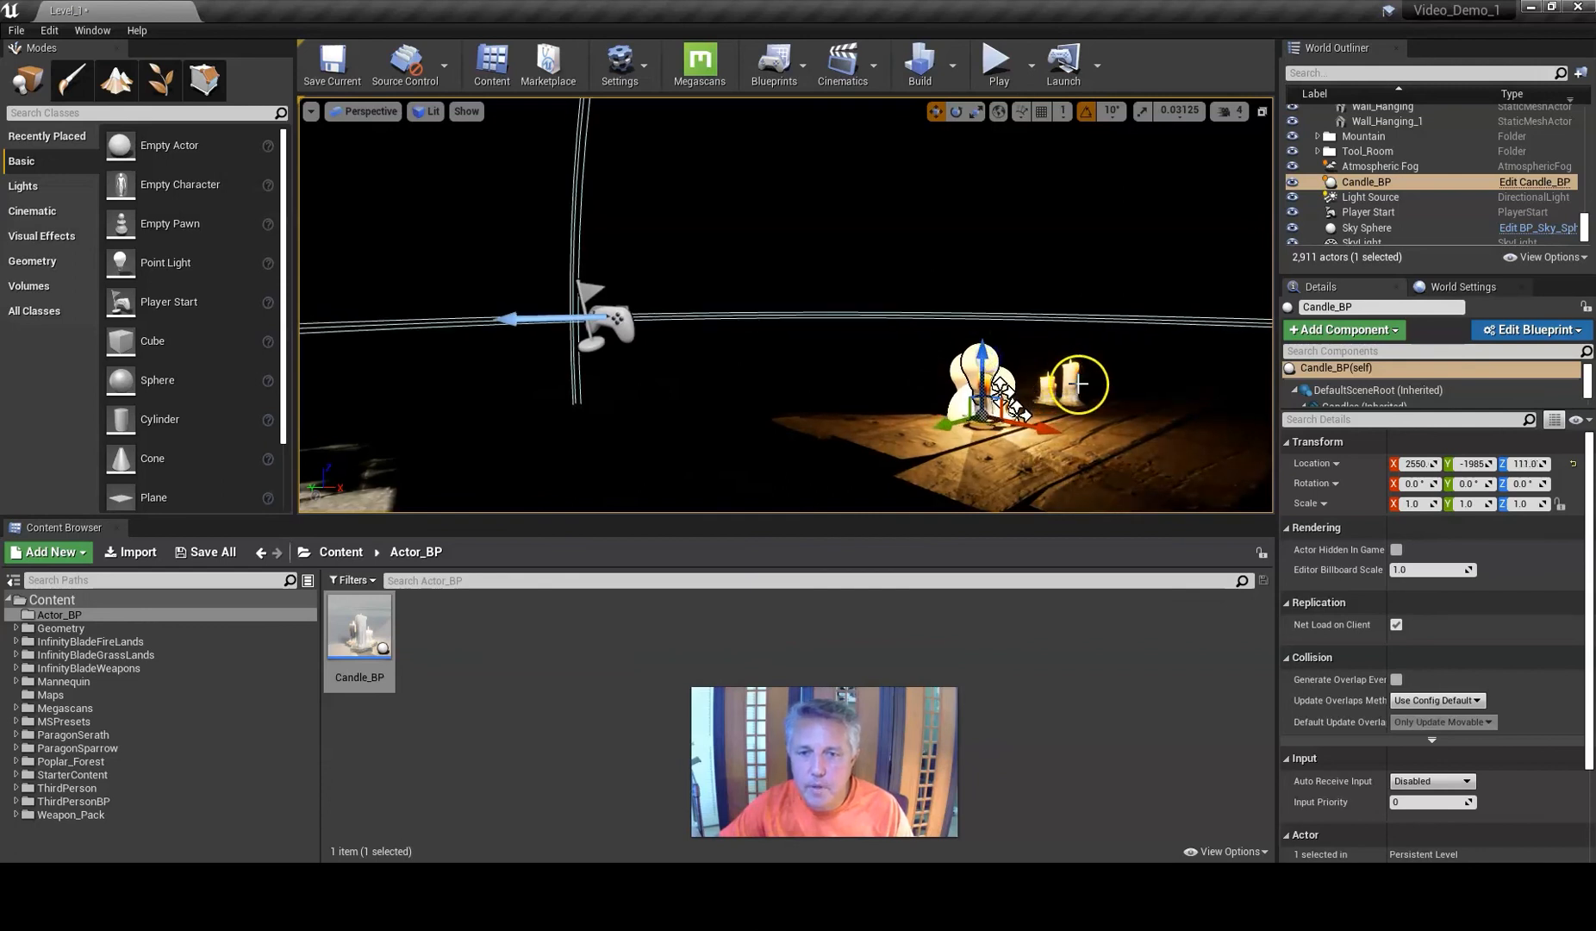
Delete the original SM_Forge_MapTable_Candles static mesh from the table.
left_click(1077, 384)
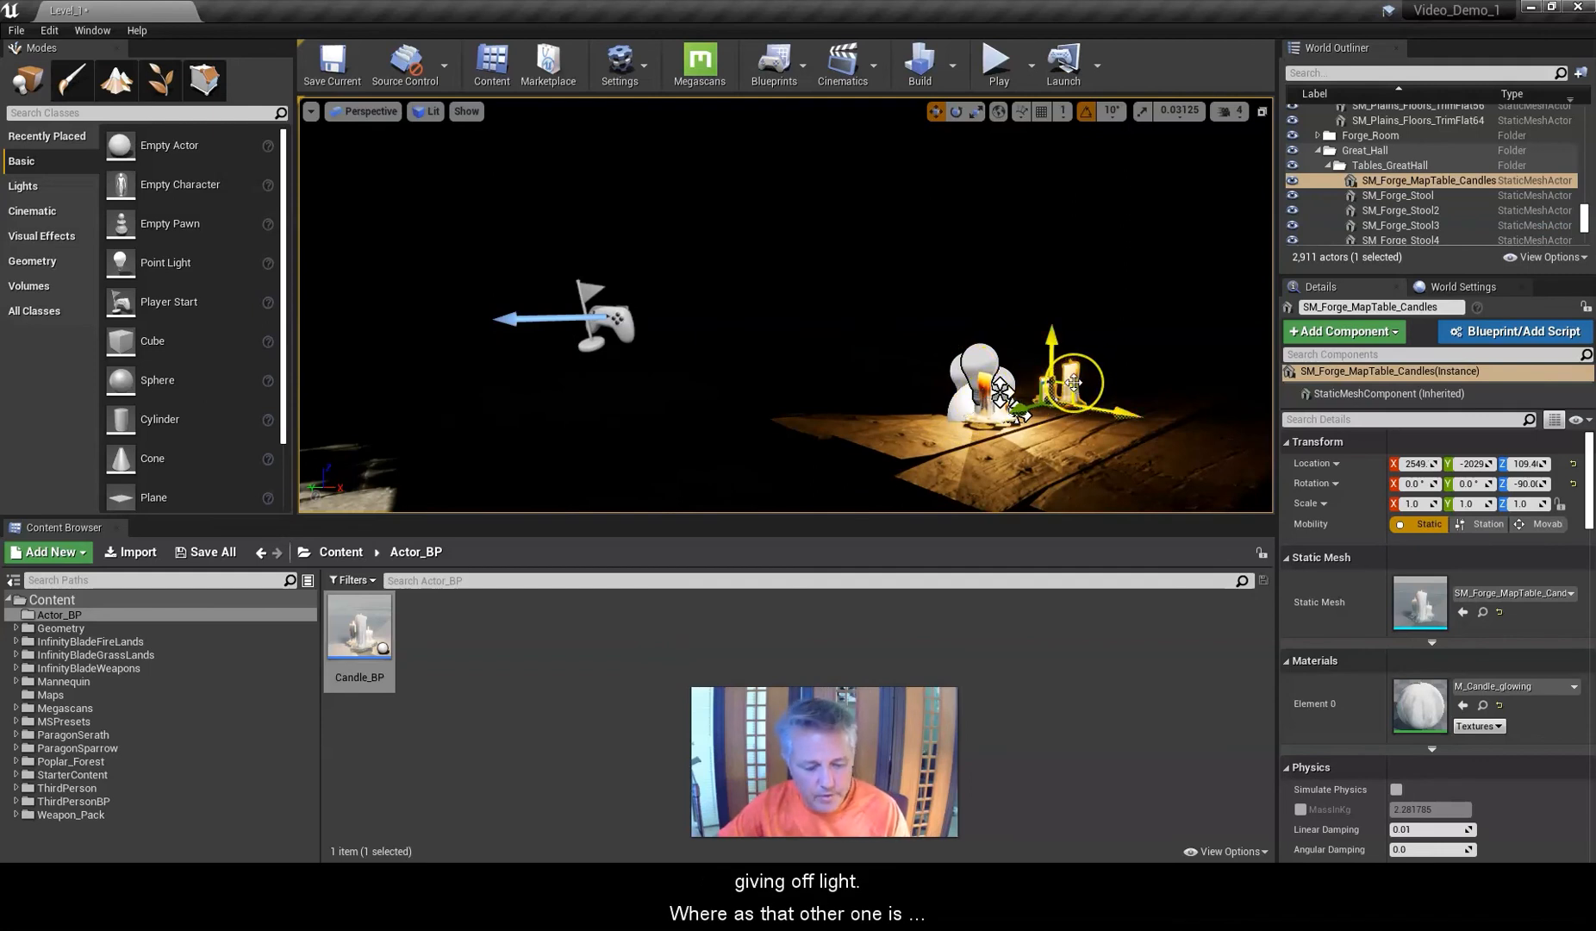
key("Delete")
left_click_drag(930, 456, 897, 467, "alt")
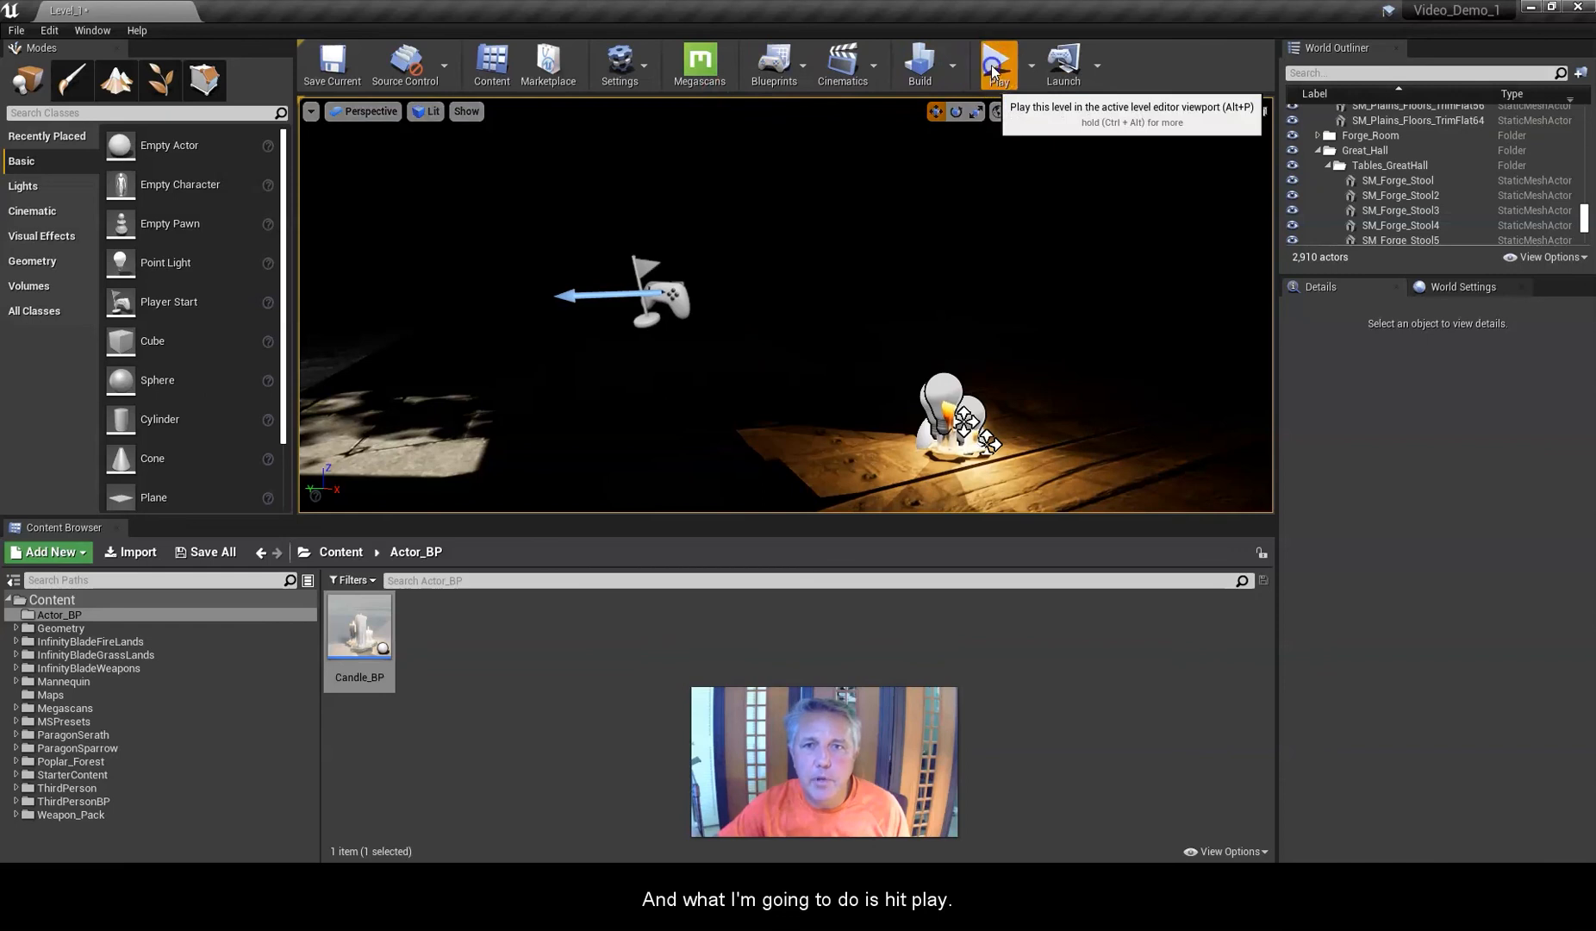
Play the level and walk the character over to the table to test the candle.
left_click(996, 67)
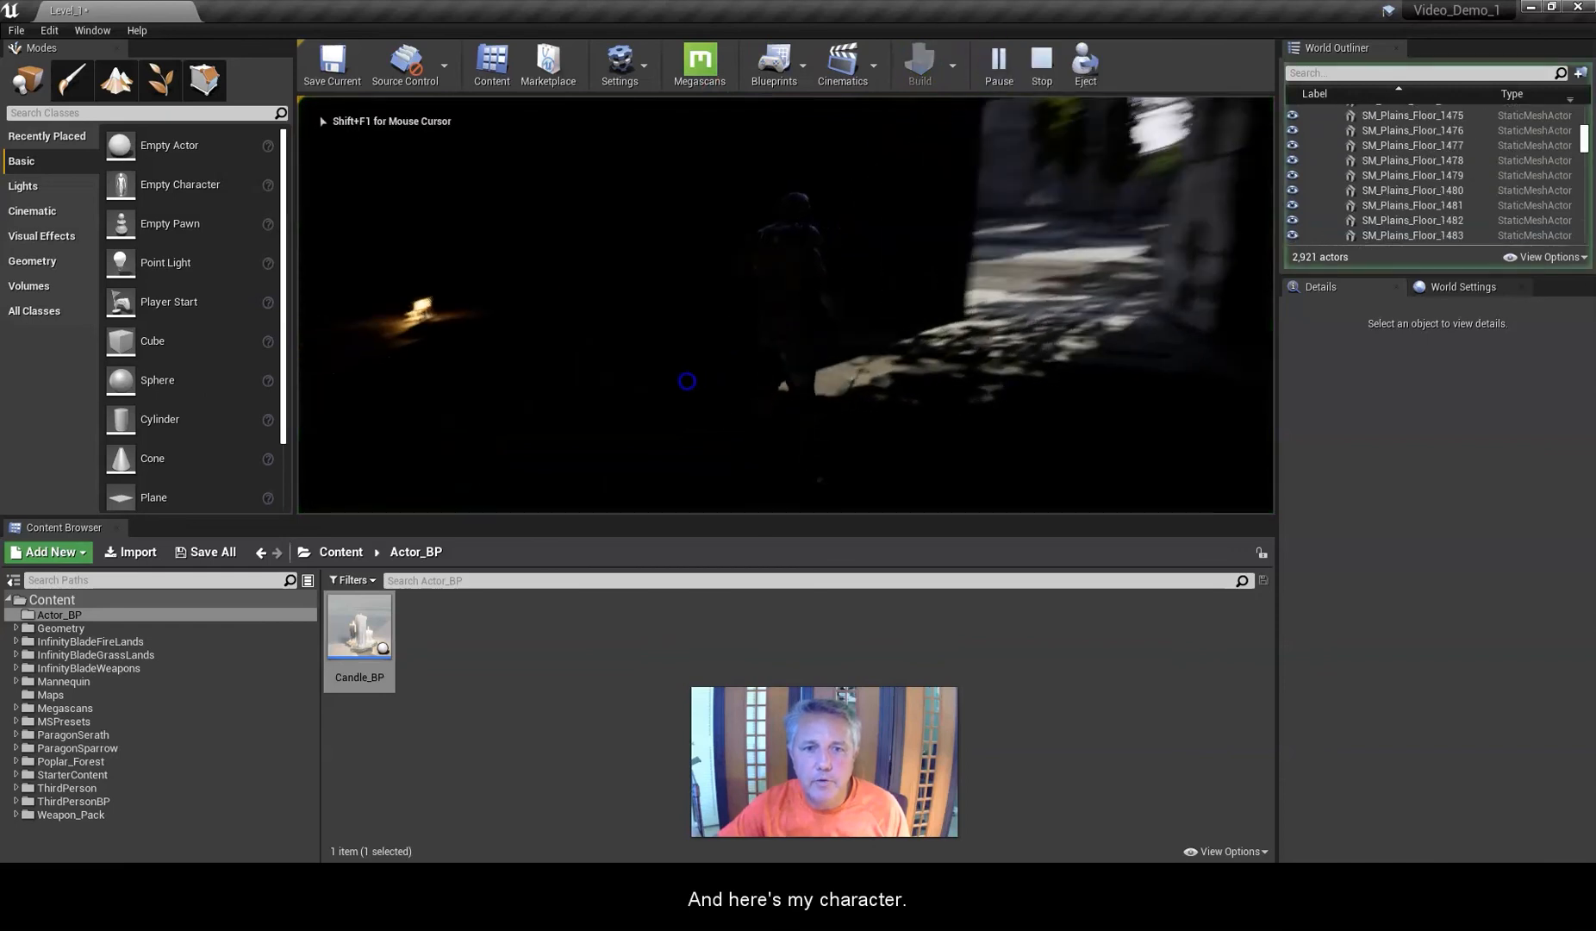
key("w")
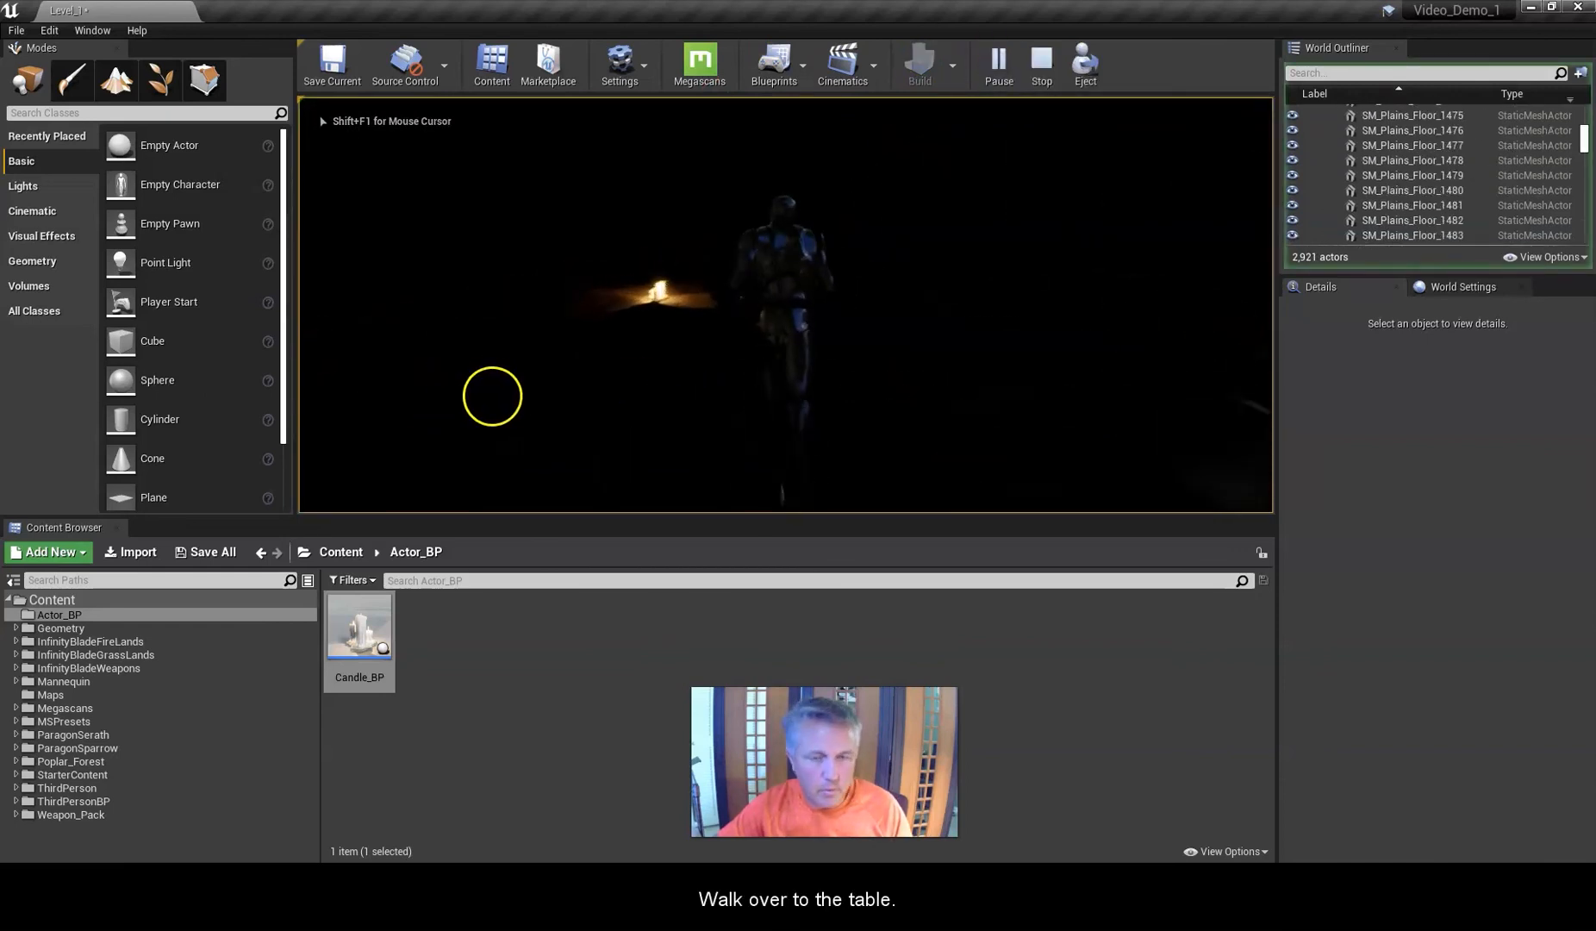
key("w")
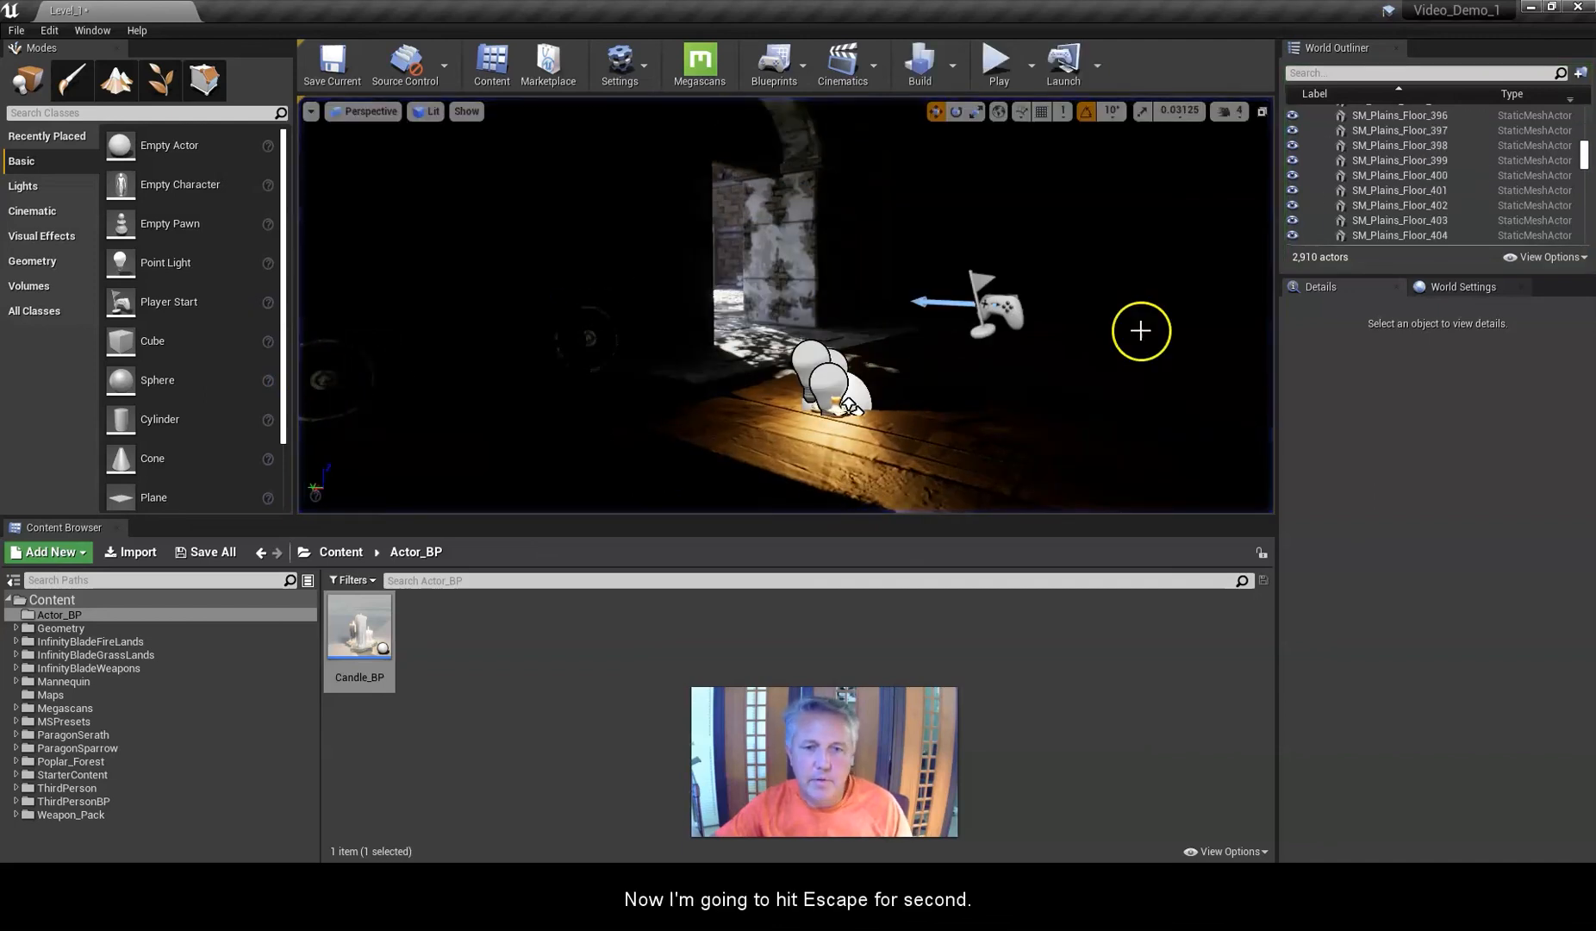
key("Escape")
Play again with the Candle_BP Event Graph window open to watch the flicker logic simulate, then stop.
left_click_drag(1482, 206, 1063, 136)
right_click_drag(980, 327, 861, 312)
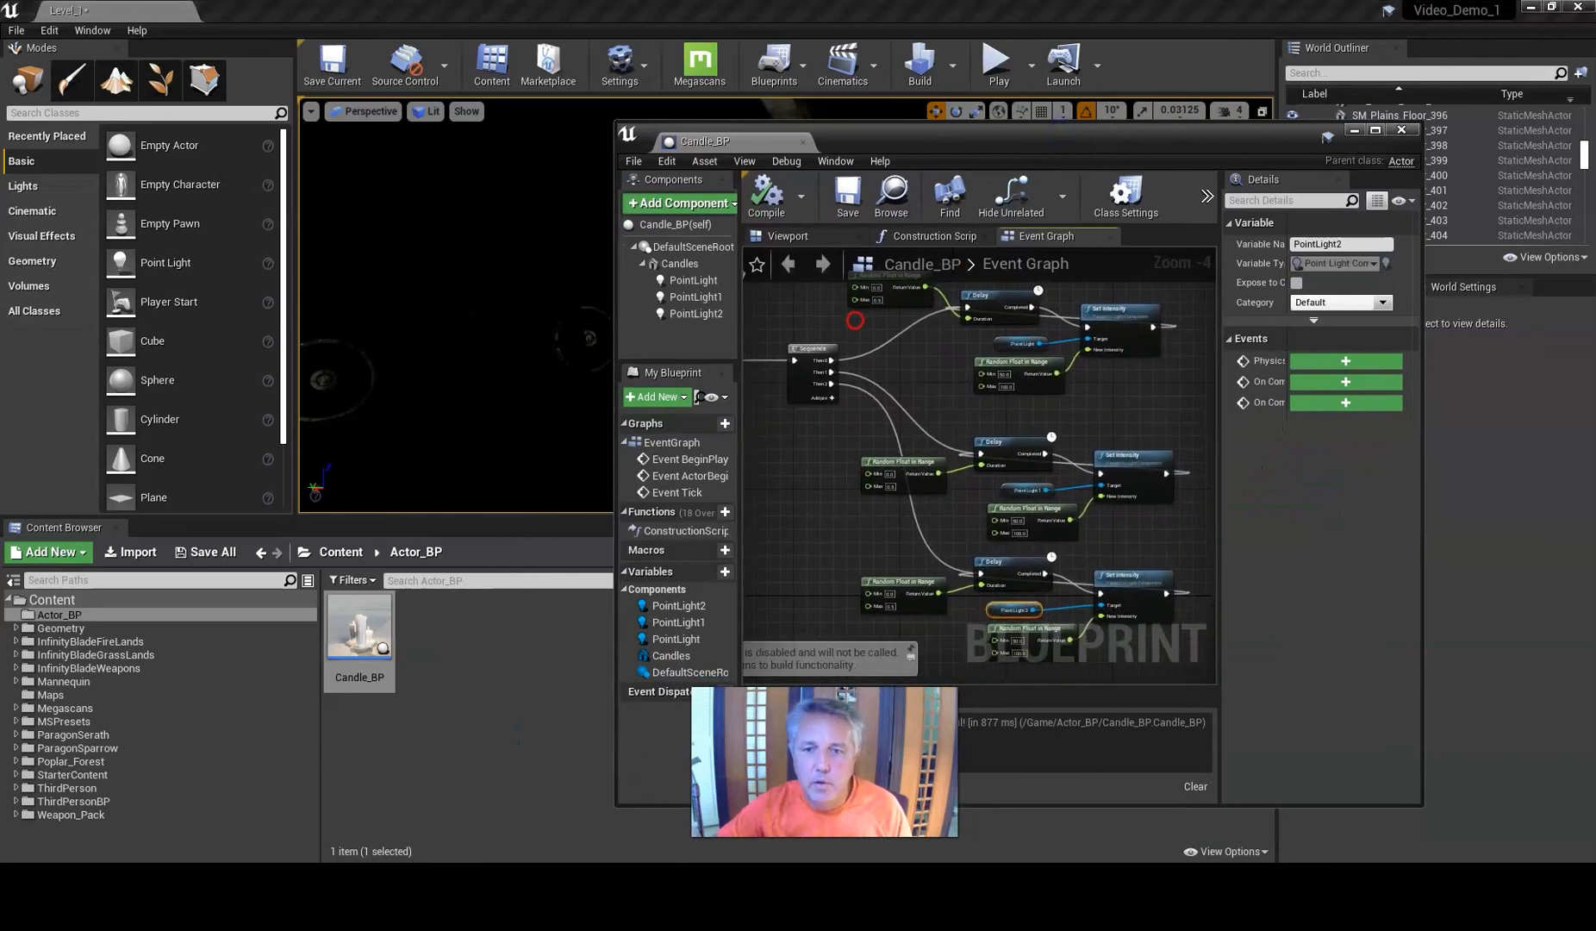
left_click(997, 63)
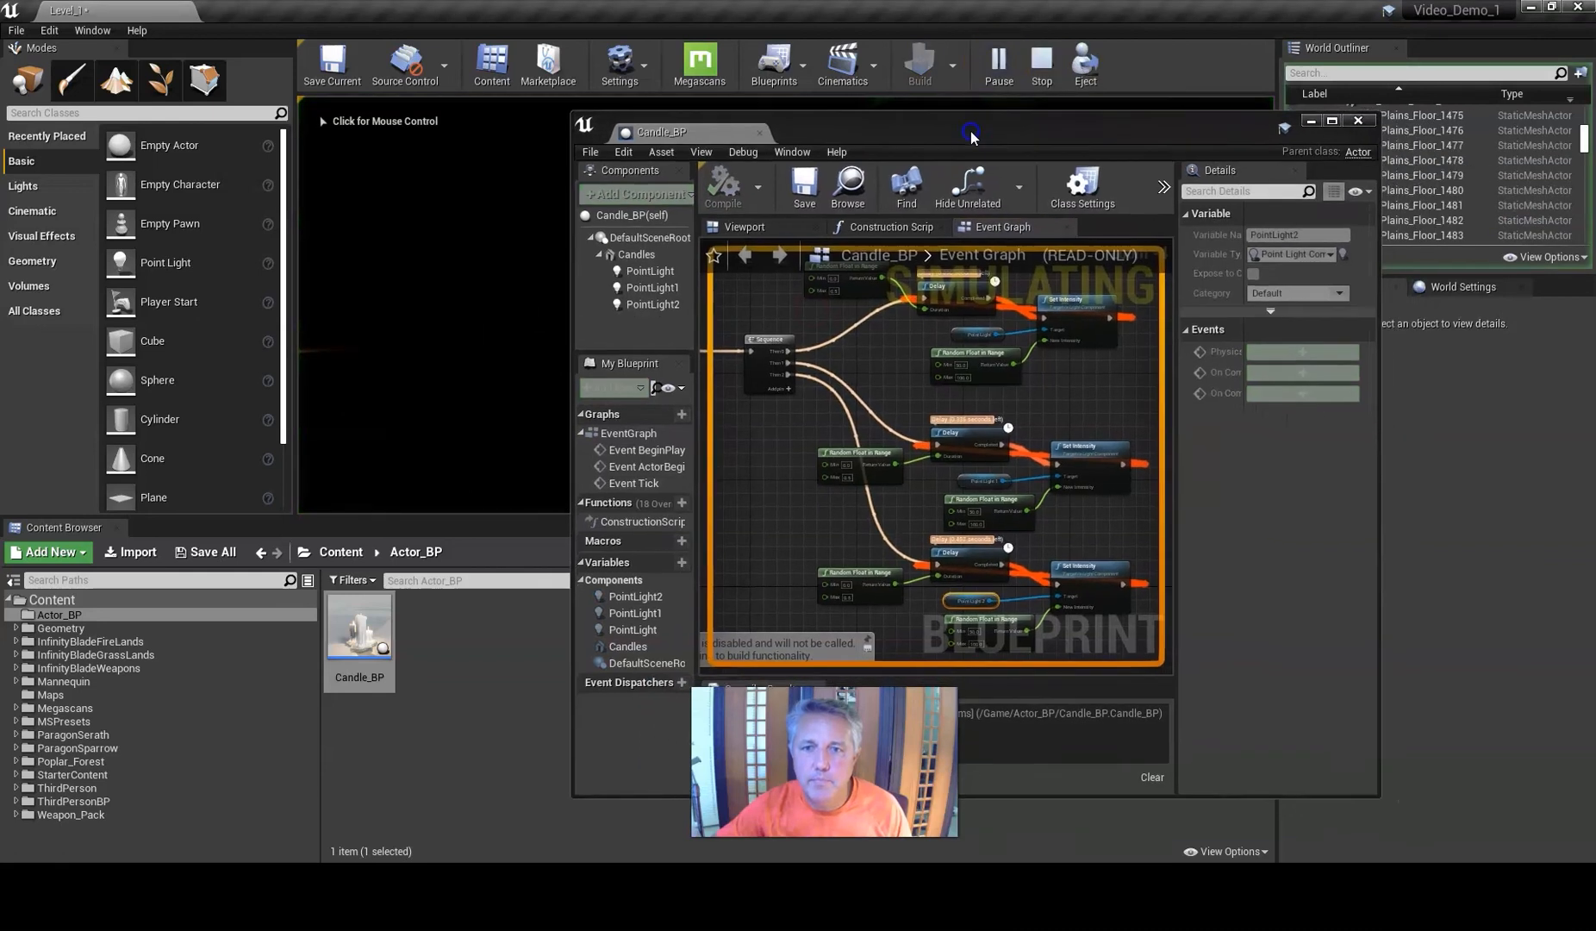
double_click(1006, 137)
scroll(758, 325, "up", 5)
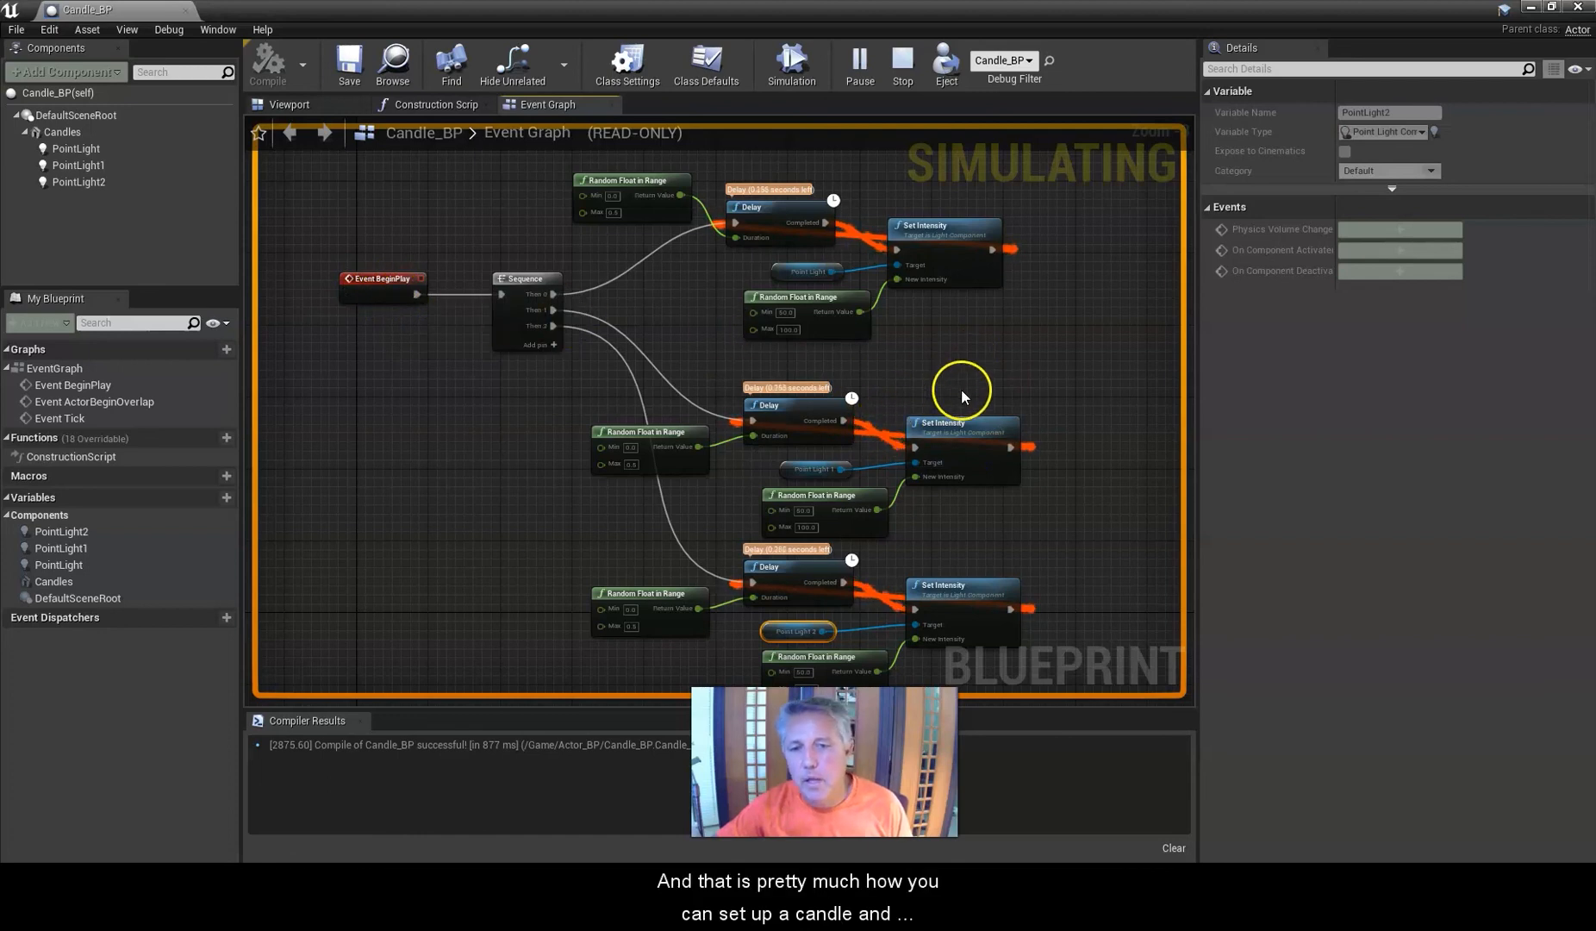
left_click_drag(705, 22, 1594, 172)
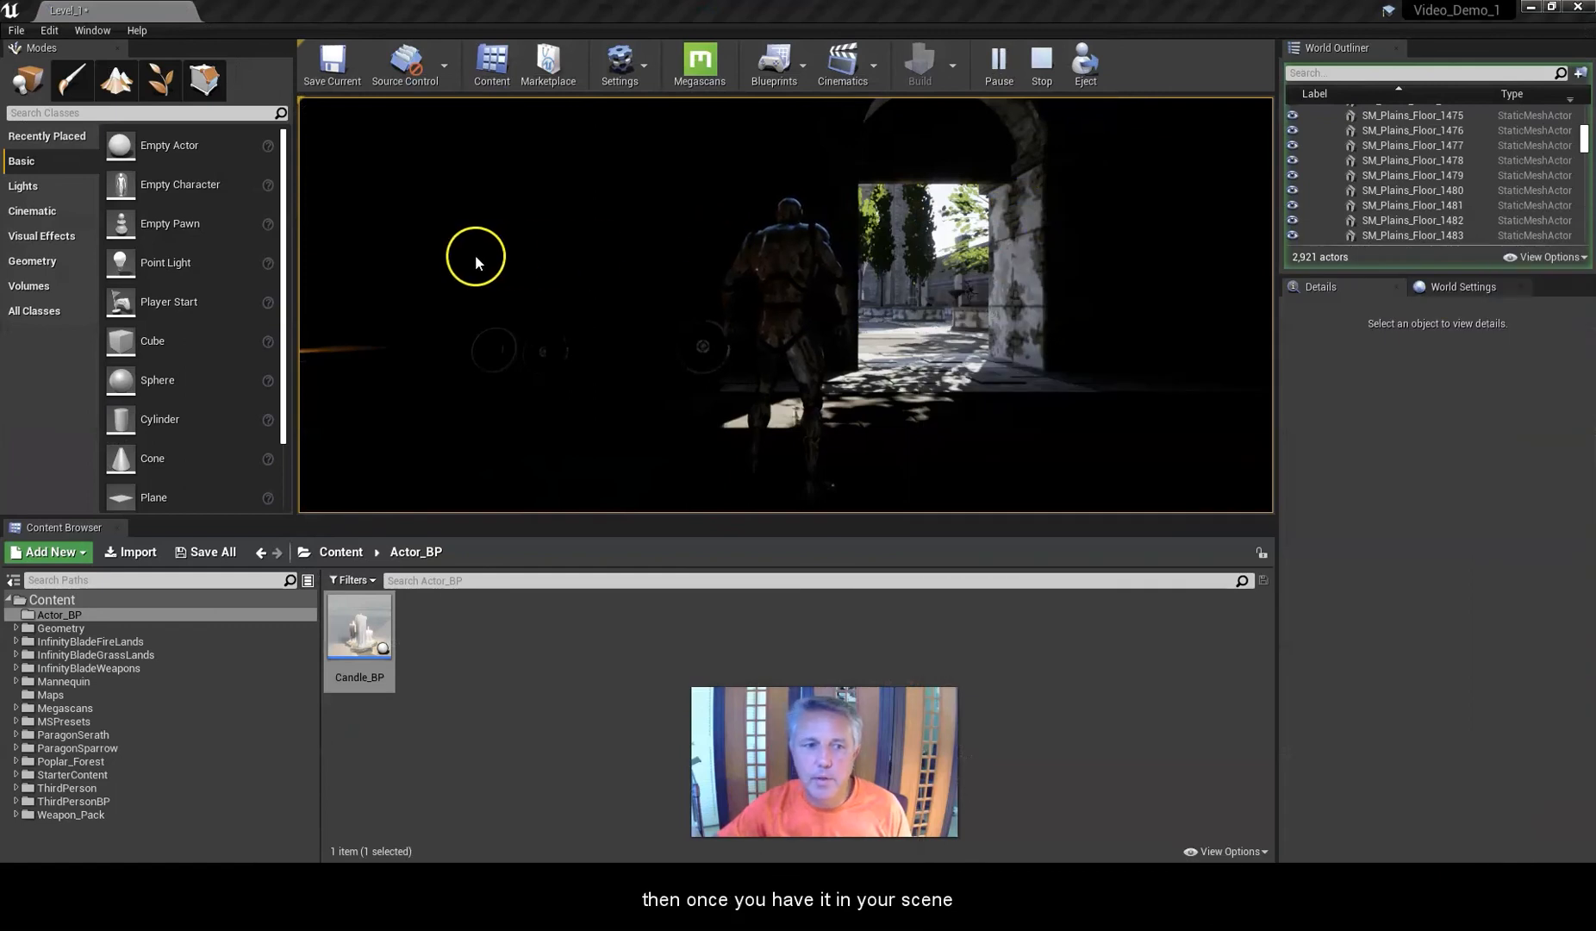
left_click(505, 254)
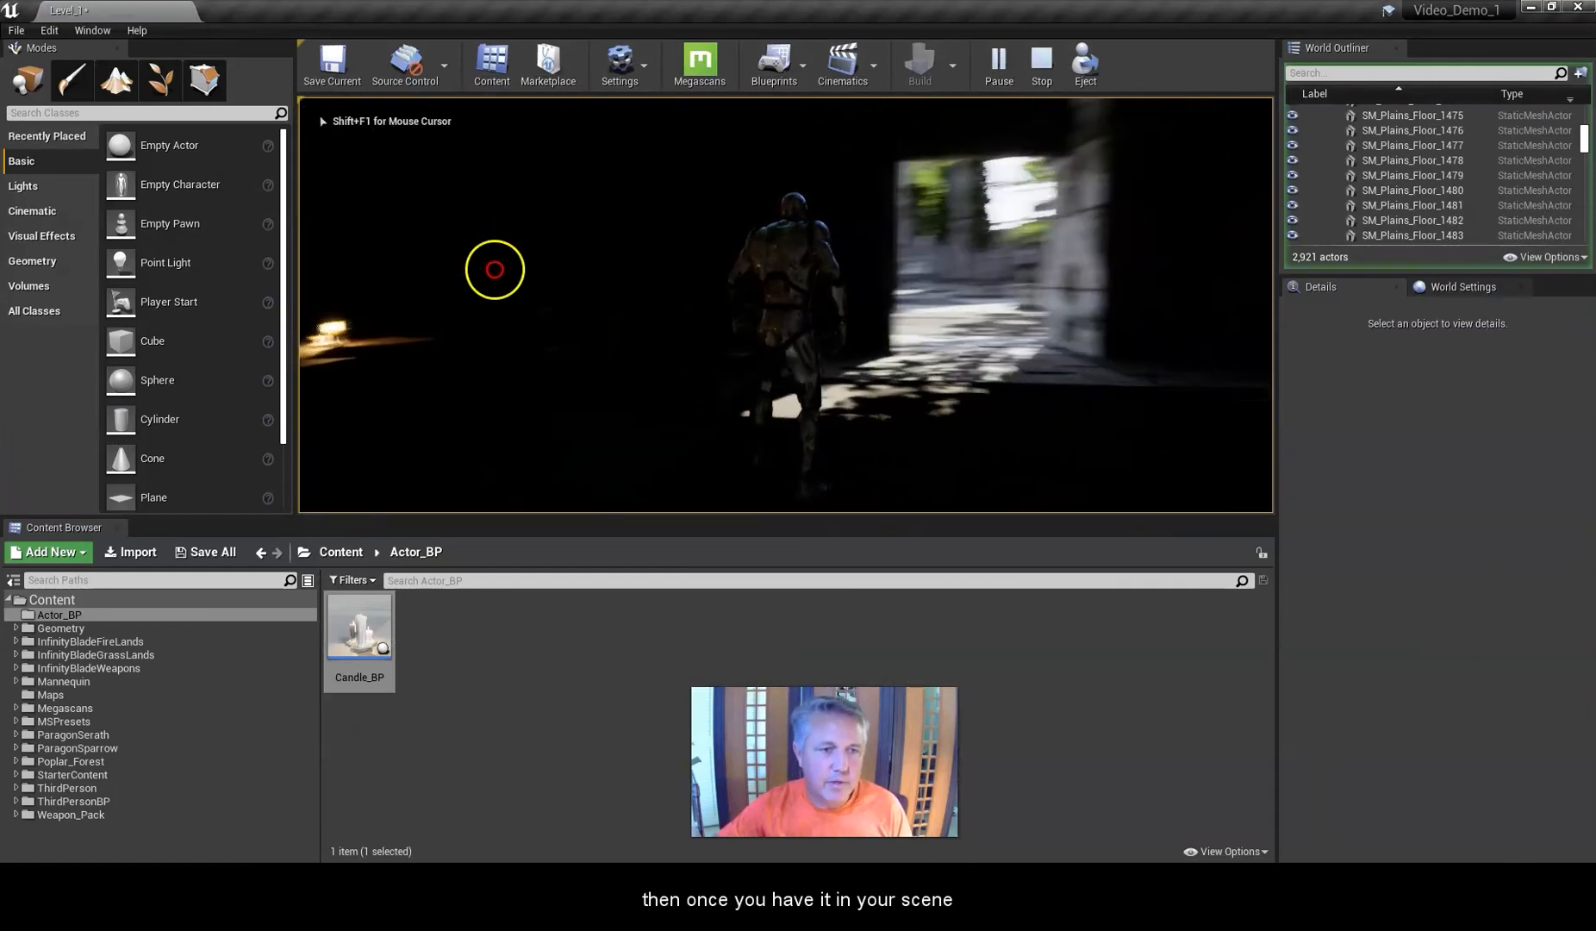
key("Escape")
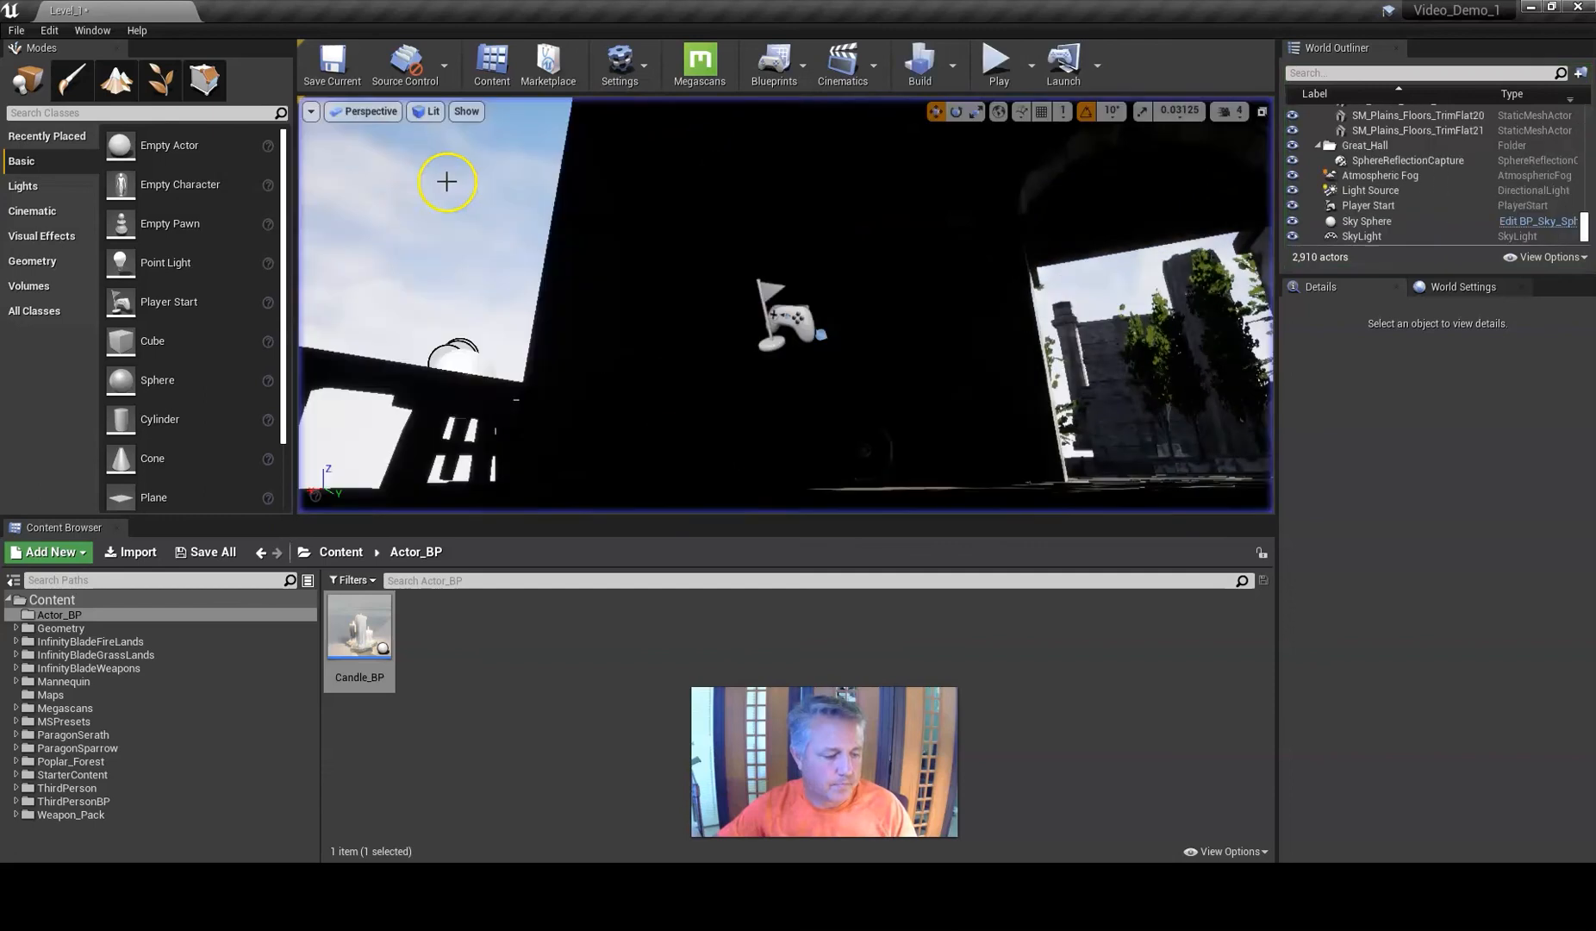
Select the placed Candle_BP and duplicate it into a second candle moved to X 2917.
left_click(455, 364)
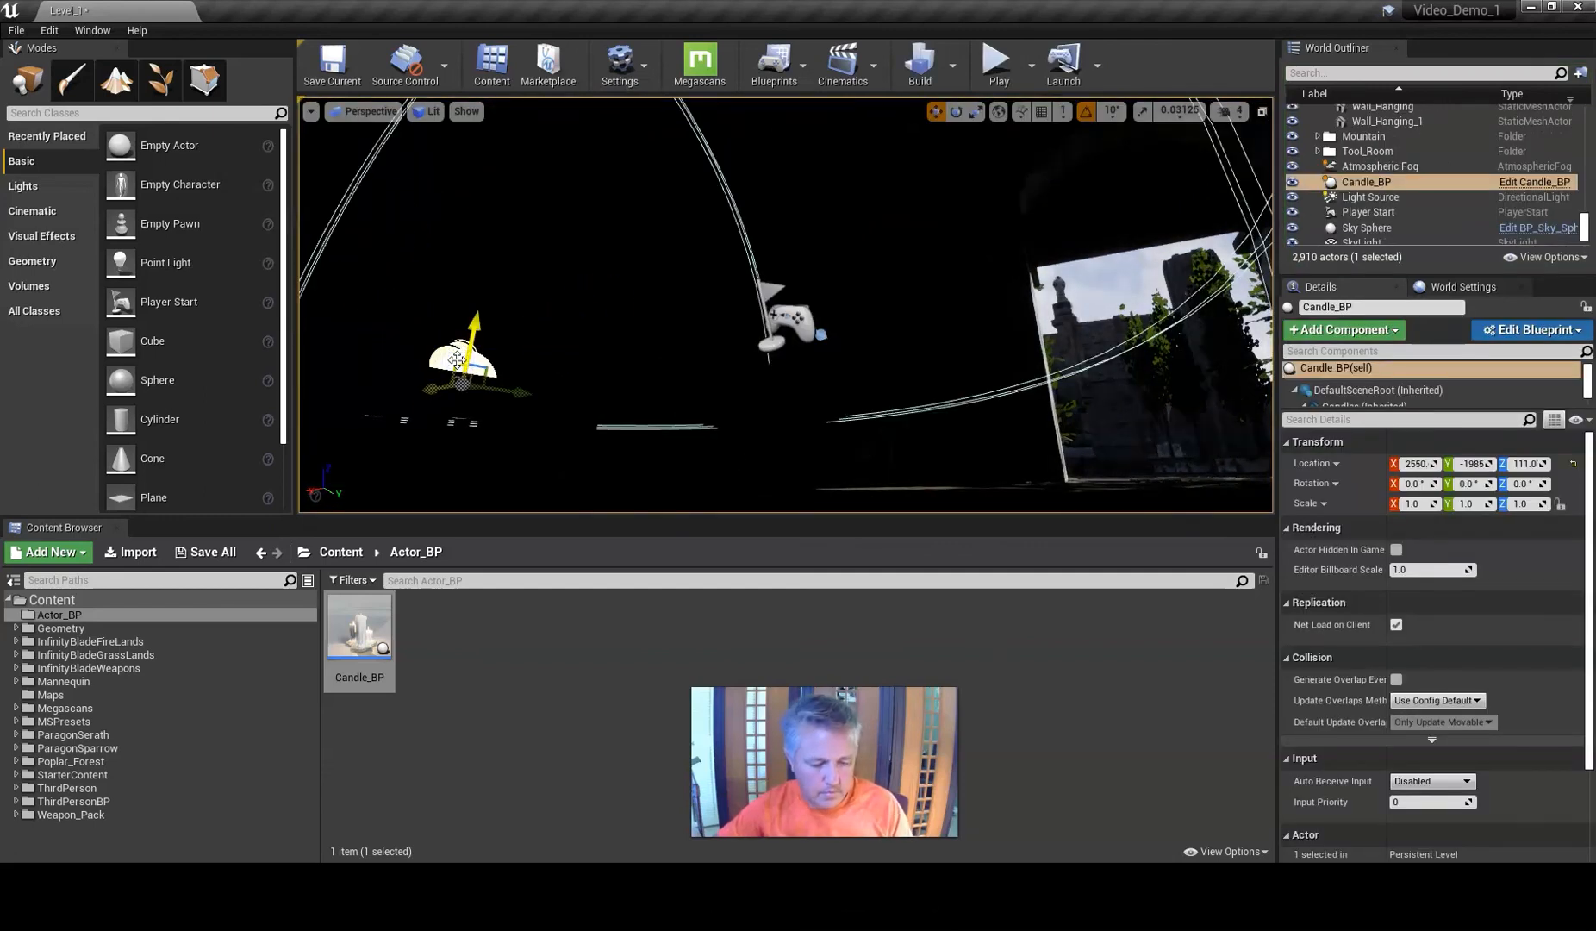
key("f")
left_click_drag(701, 291, 773, 331)
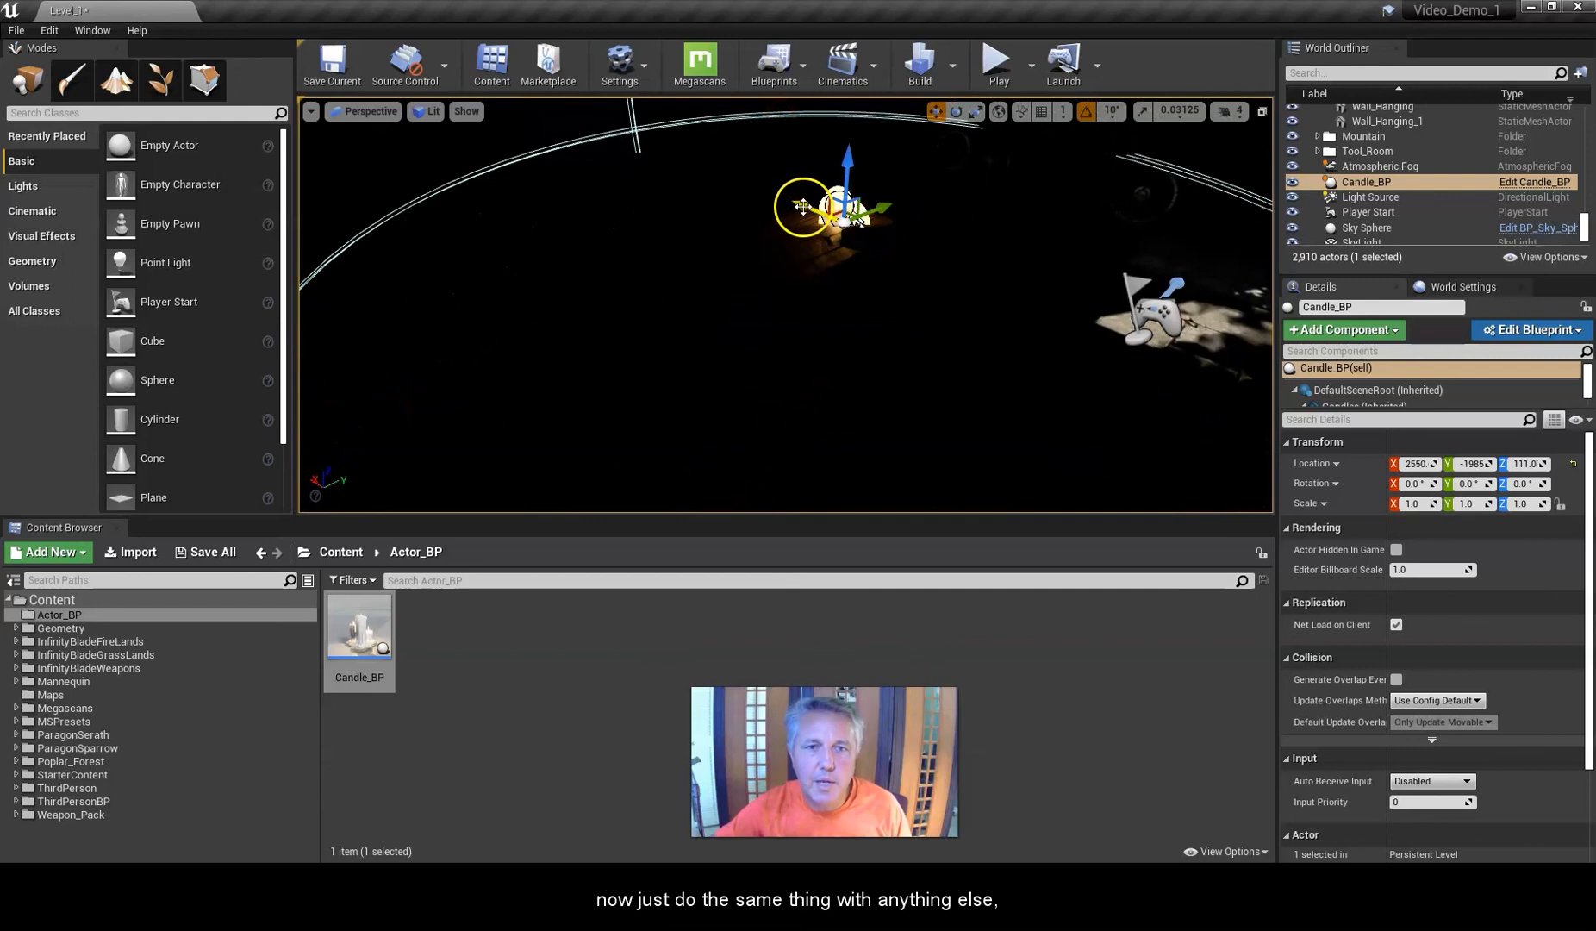
left_click_drag(801, 206, 653, 140, "alt")
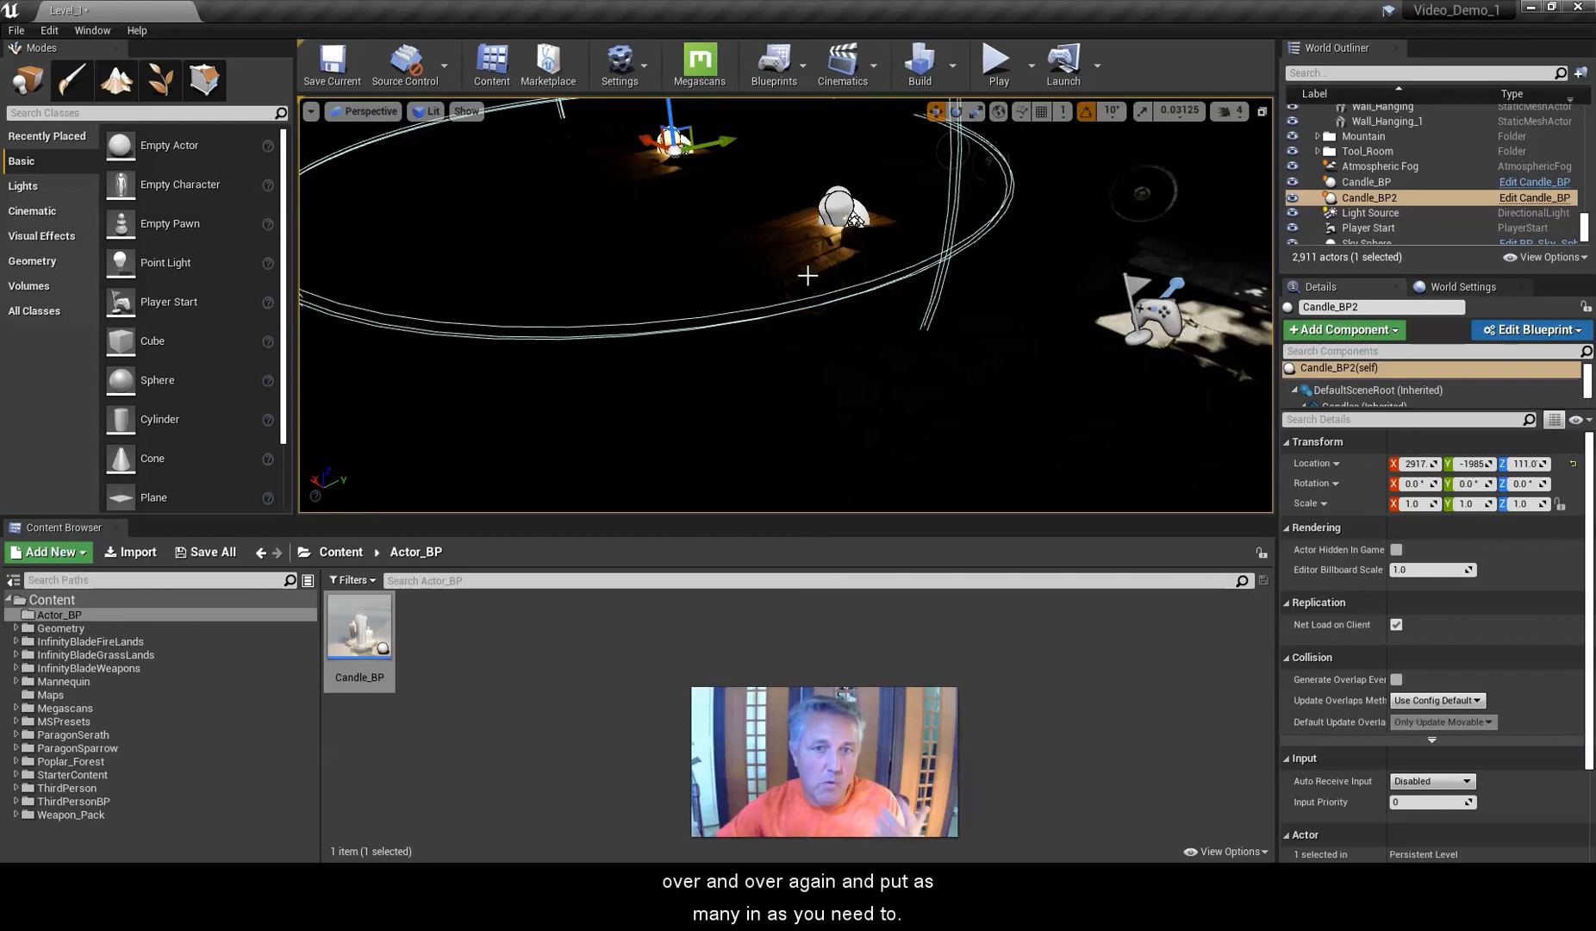
right_click_drag(757, 239, 601, 199)
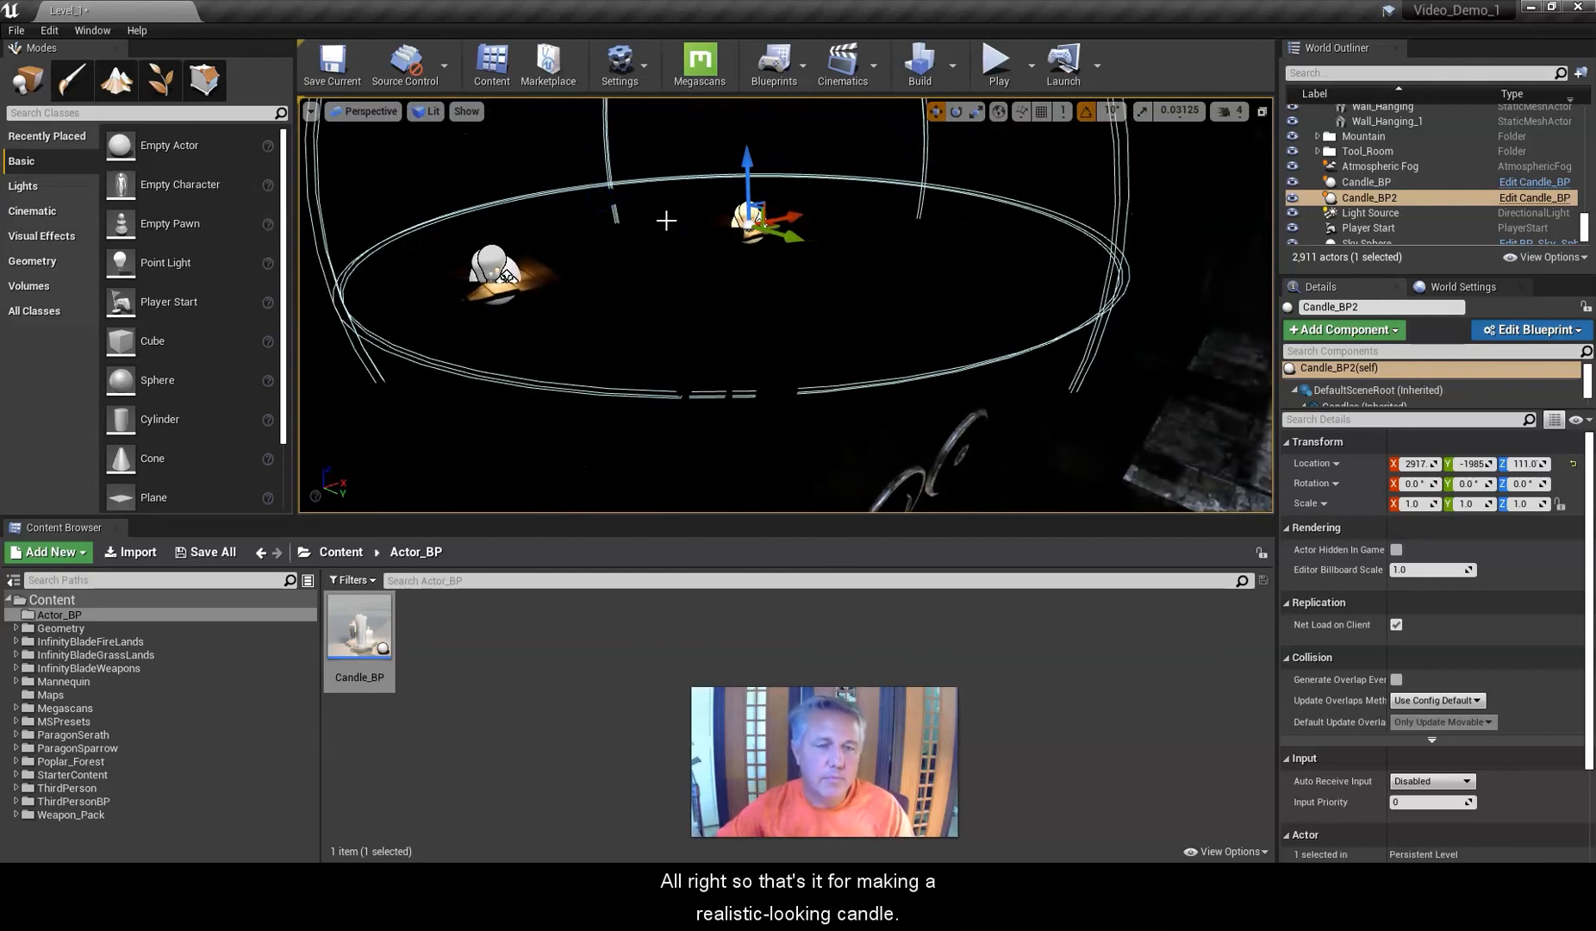